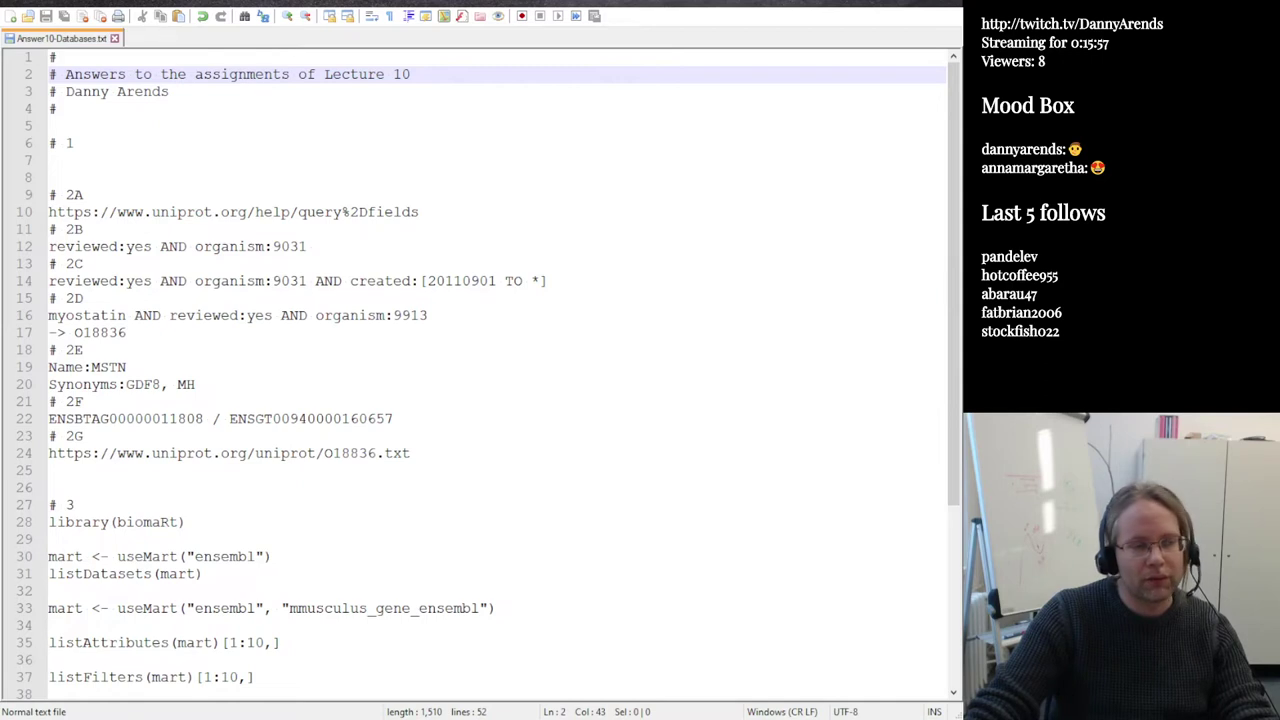
Switch from the Lecture 10 answers file in Notepad++ to Firefox's blank New Tab page
{"action": "key", "text": "alt+Tab"}
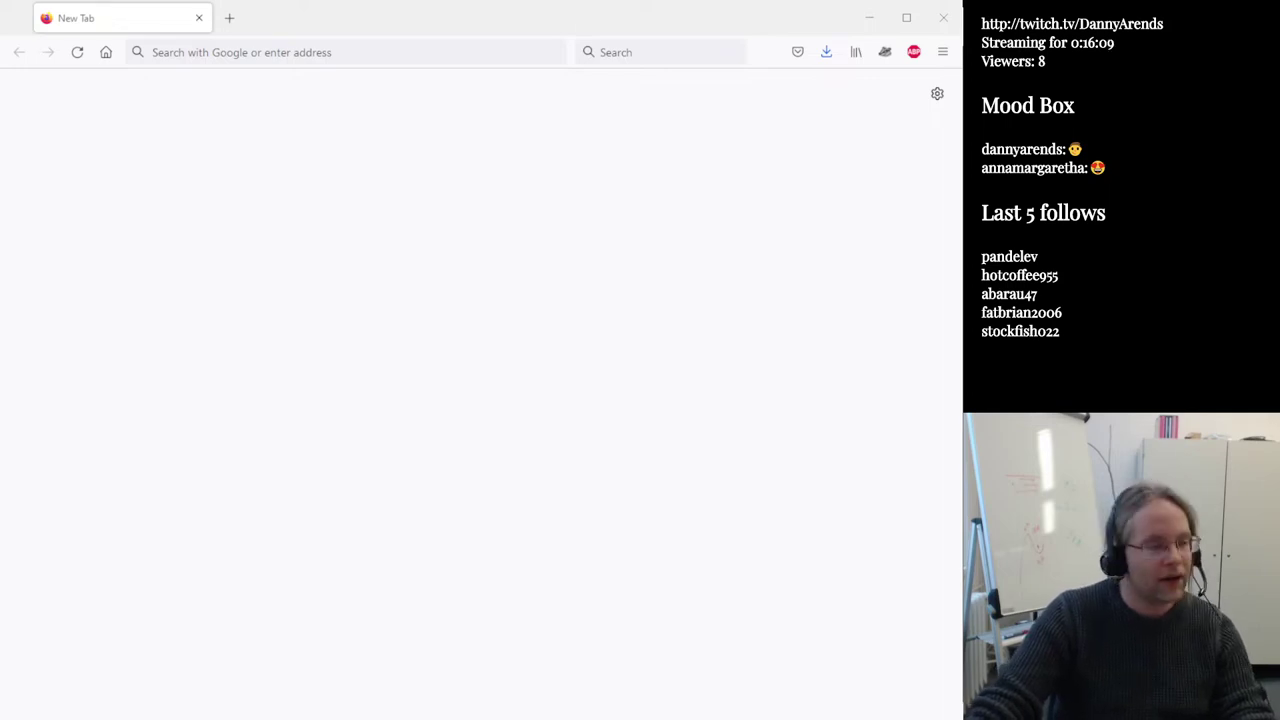
Go to the PubMed website from the Firefox address bar
{"action": "left_click", "coordinate": [152, 52]}
{"action": "left_click", "coordinate": [341, 52]}
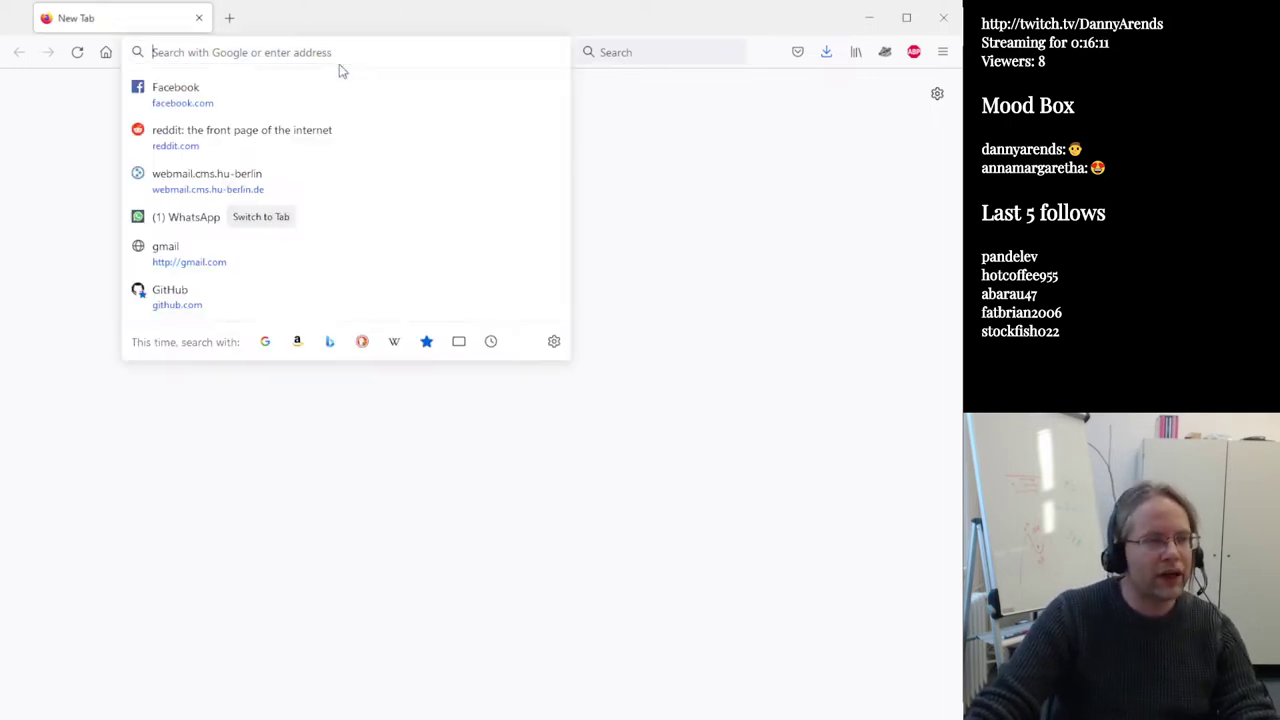
{"action": "type", "text": "pubmed.ncbi.nlm.nih.gov/"}
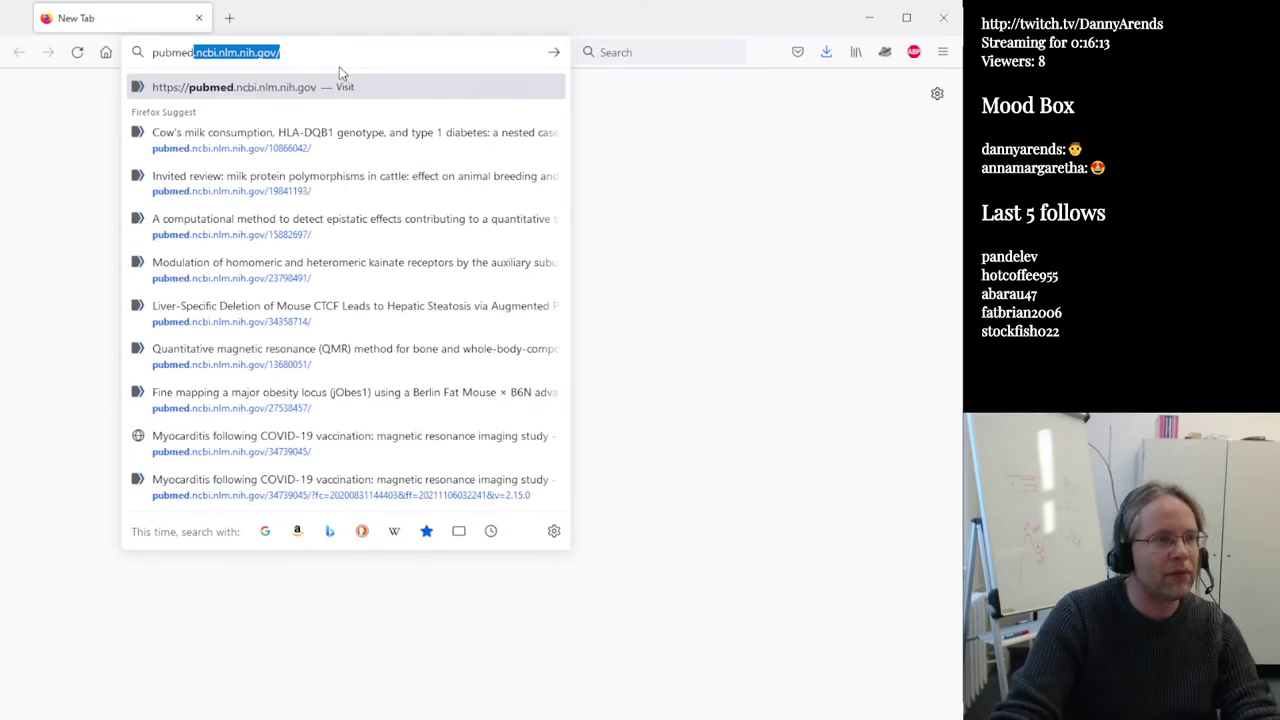
{"action": "key", "text": "Return"}
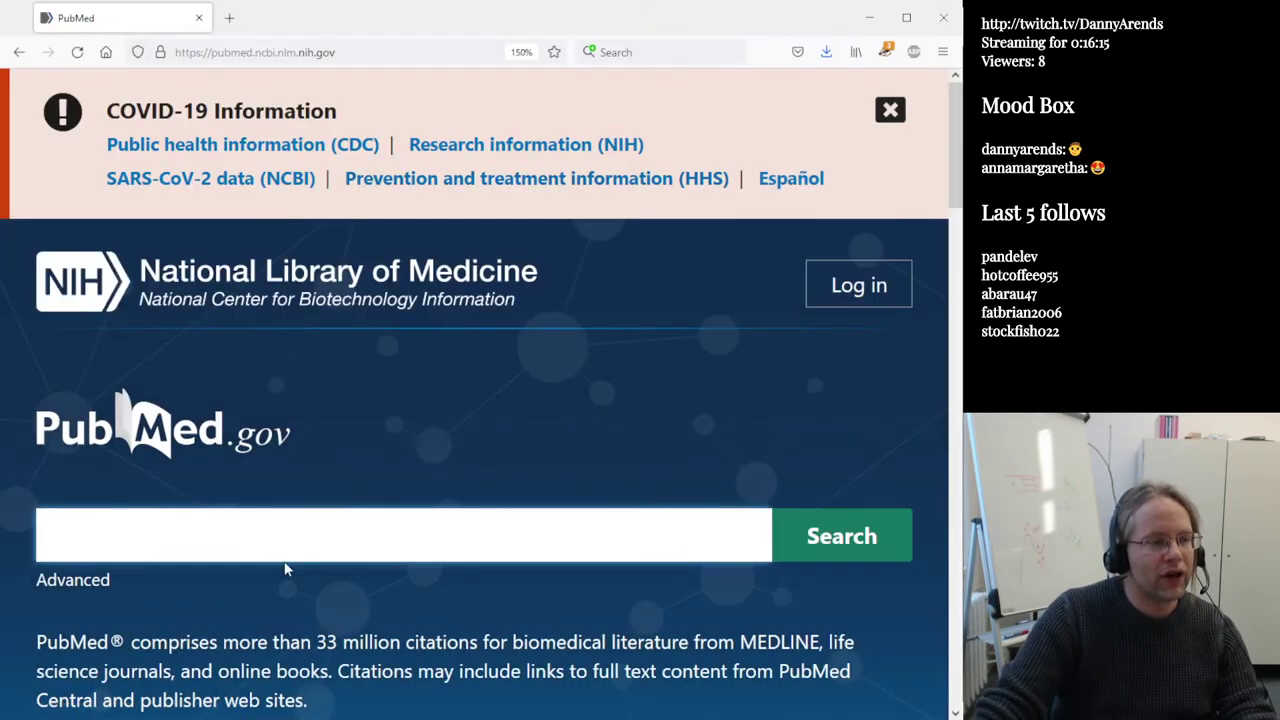
Search PubMed for the lecturer's full name, zoom out, and dismiss the COVID-19 notice
{"action": "left_click", "coordinate": [305, 536]}
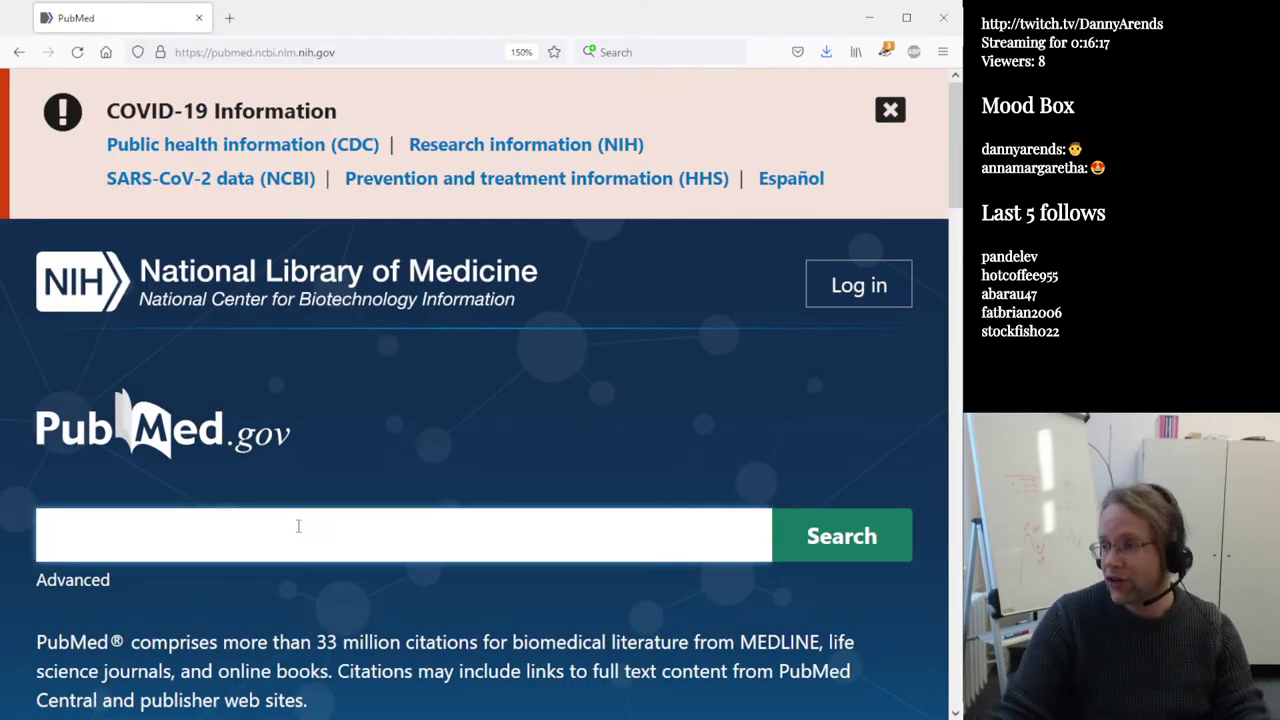
{"action": "type", "text": "Danny Arends"}
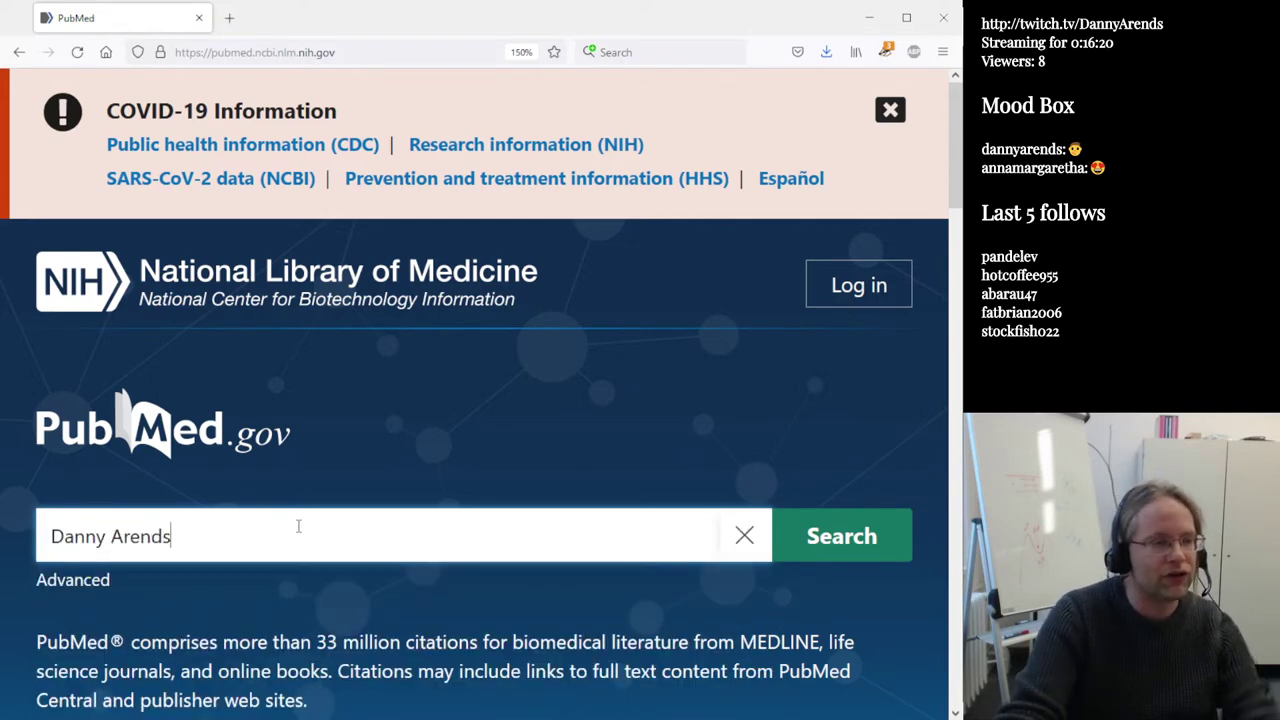
{"action": "key", "text": "Return"}
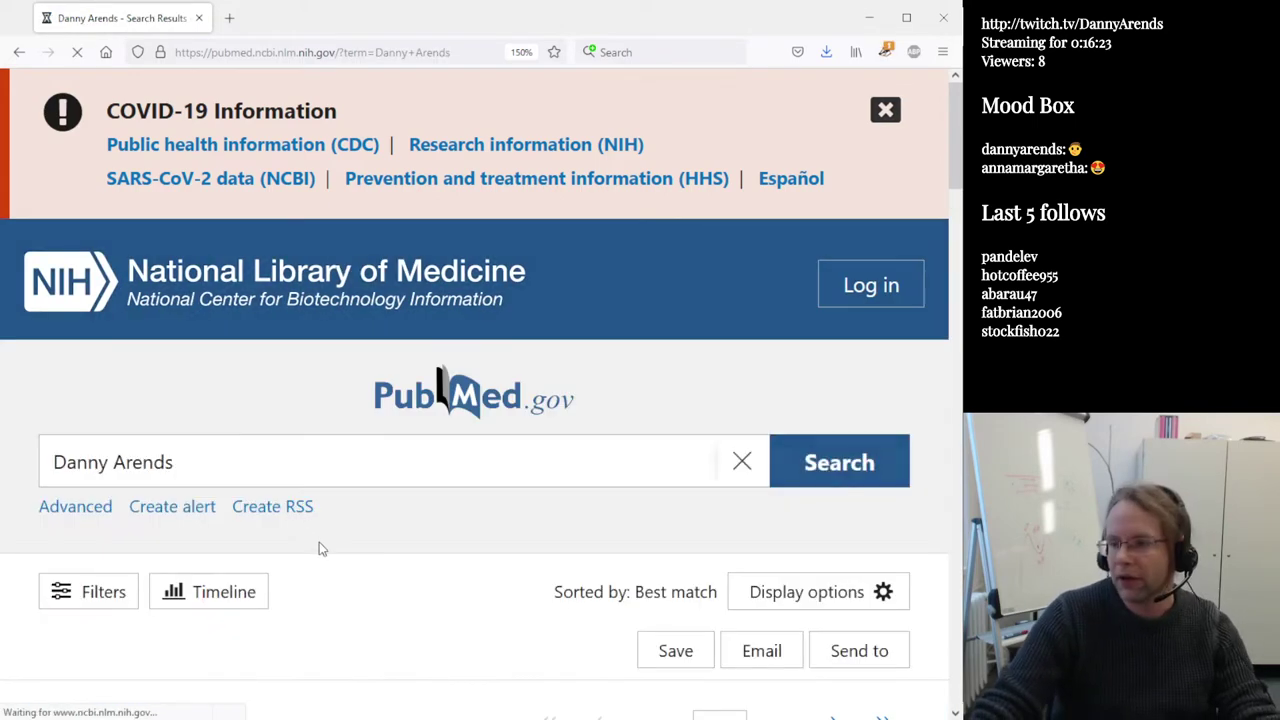
{"action": "key", "text": "ctrl+minus"}
{"action": "key", "text": "ctrl+minus"}
{"action": "key", "text": "ctrl+minus"}
{"action": "key", "text": "ctrl+minus"}
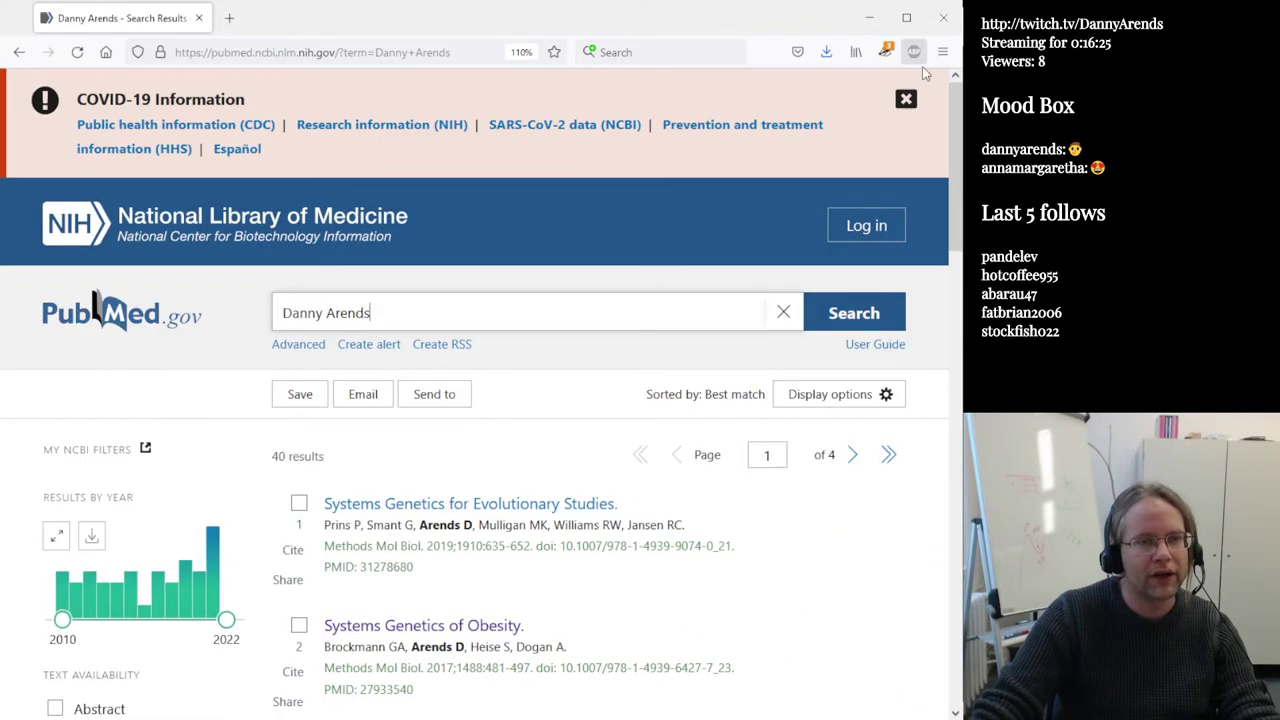
{"action": "left_click", "coordinate": [904, 97]}
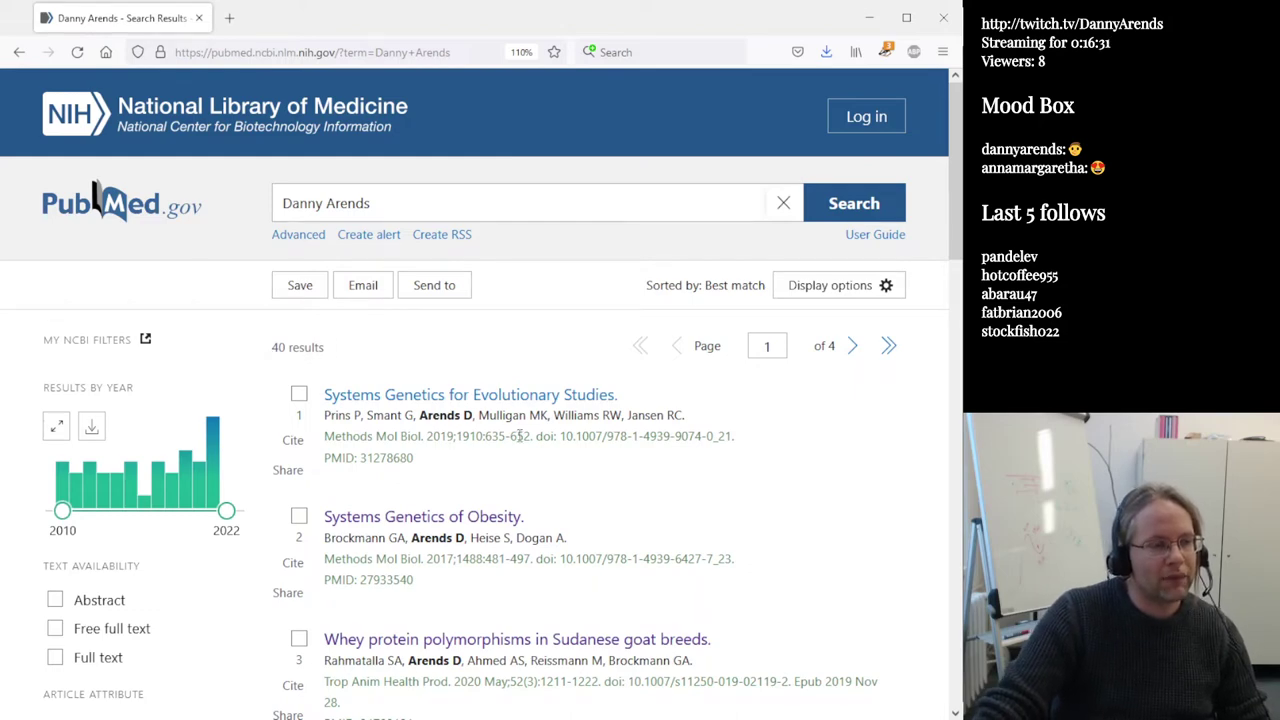
Review the 40 results from 2010–2022 and select the first name in the query
{"action": "scroll", "coordinate": [450, 440], "scroll_direction": "down", "scroll_amount": 2}
{"action": "scroll", "coordinate": [536, 484], "scroll_direction": "down", "scroll_amount": 2}
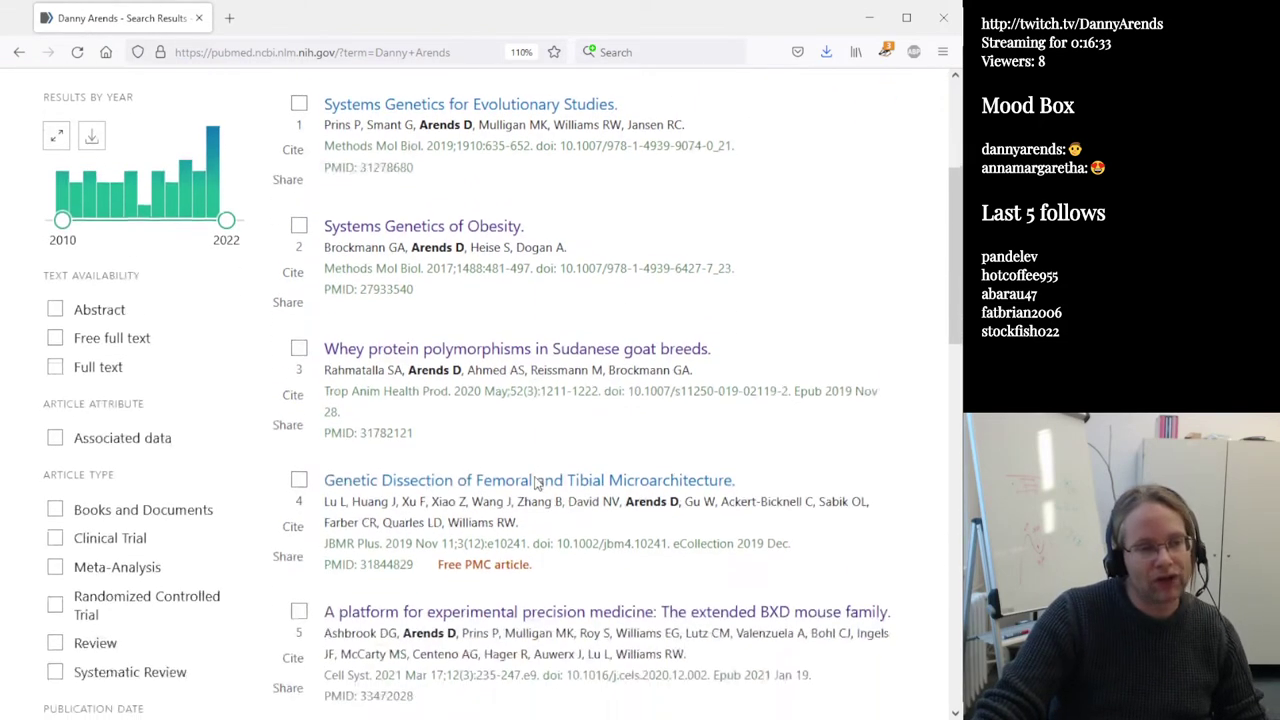
{"action": "scroll", "coordinate": [615, 410], "scroll_direction": "down", "scroll_amount": 3}
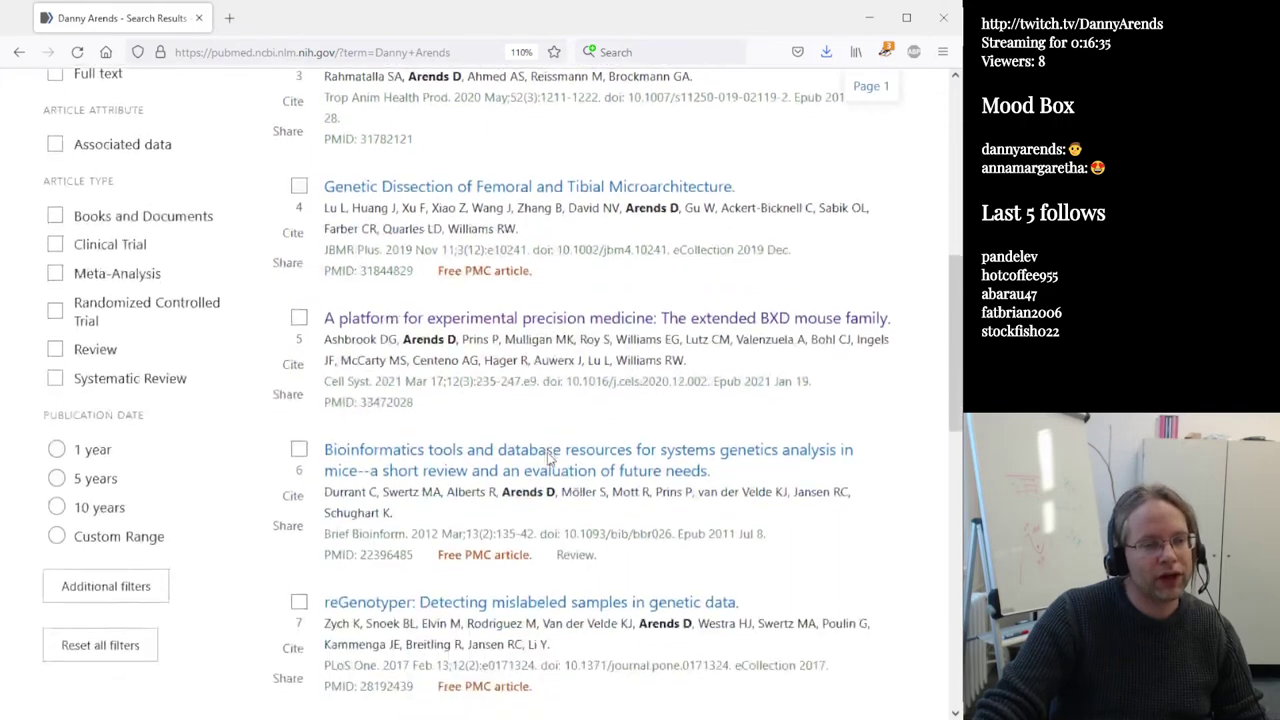
{"action": "scroll", "coordinate": [617, 463], "scroll_direction": "down", "scroll_amount": 8}
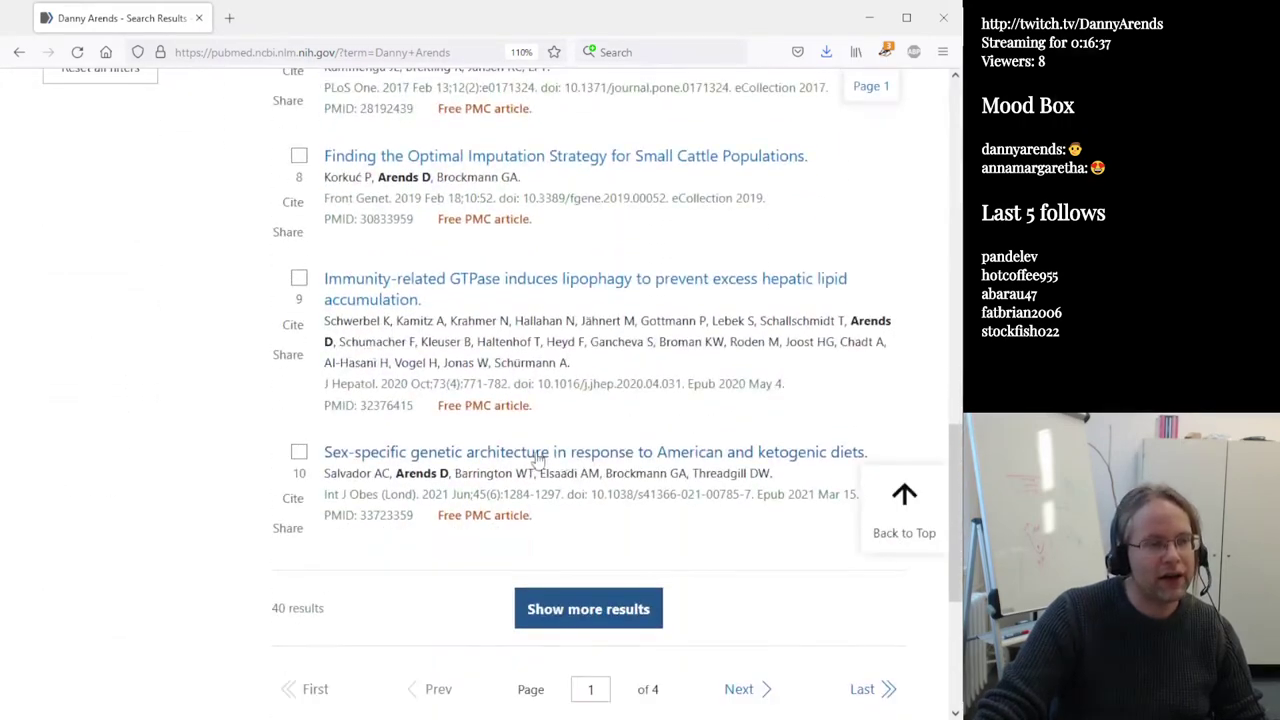
{"action": "scroll", "coordinate": [291, 432], "scroll_direction": "up", "scroll_amount": 15}
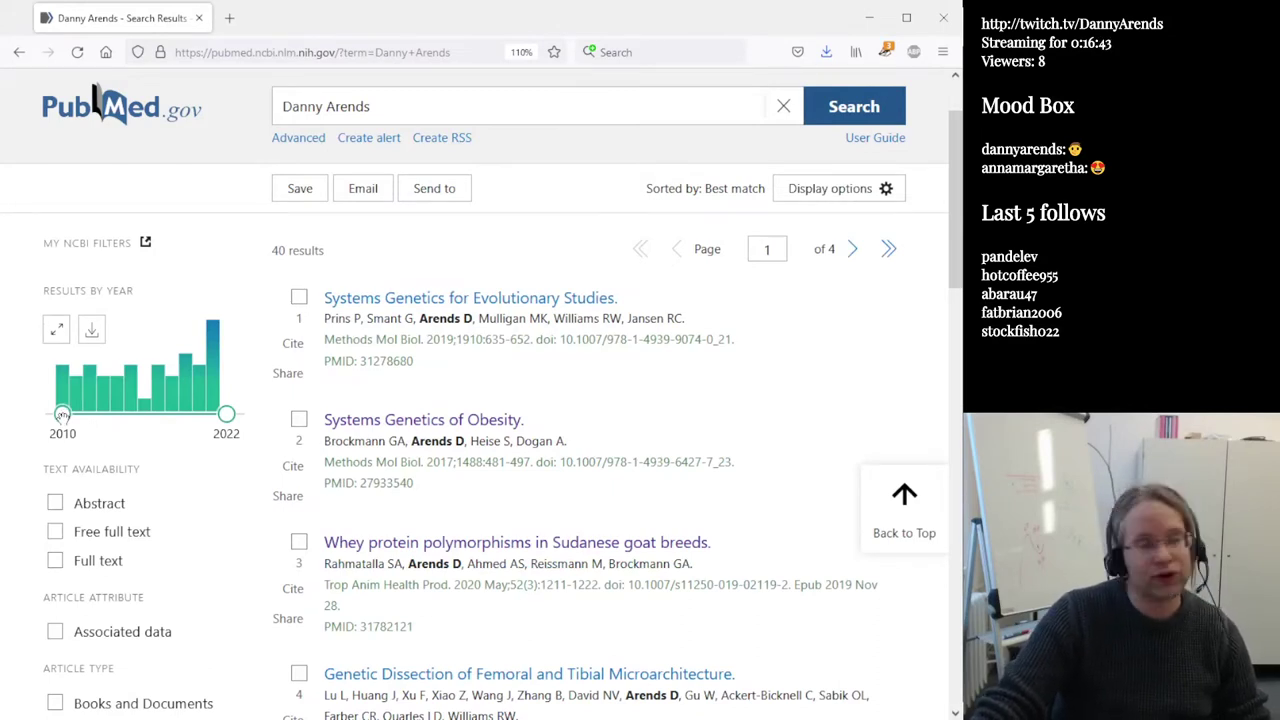
{"action": "left_click", "coordinate": [62, 414]}
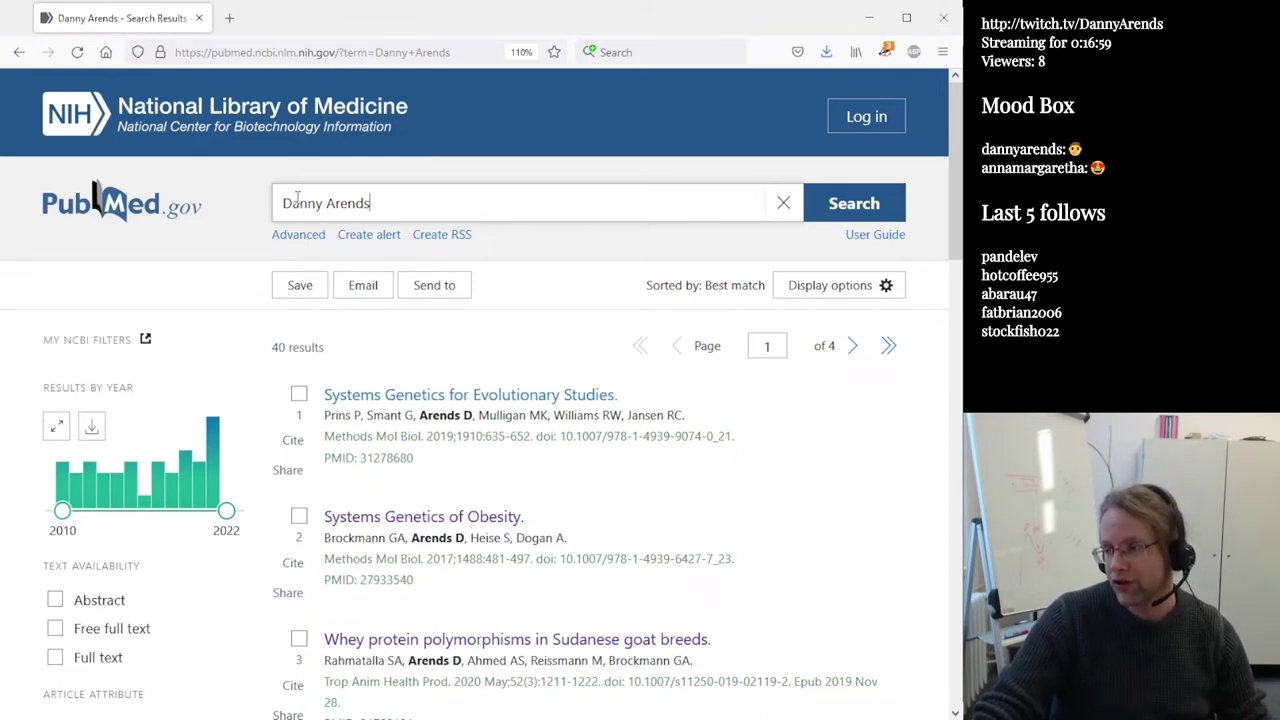
{"action": "scroll", "coordinate": [516, 453], "scroll_direction": "down", "scroll_amount": 5}
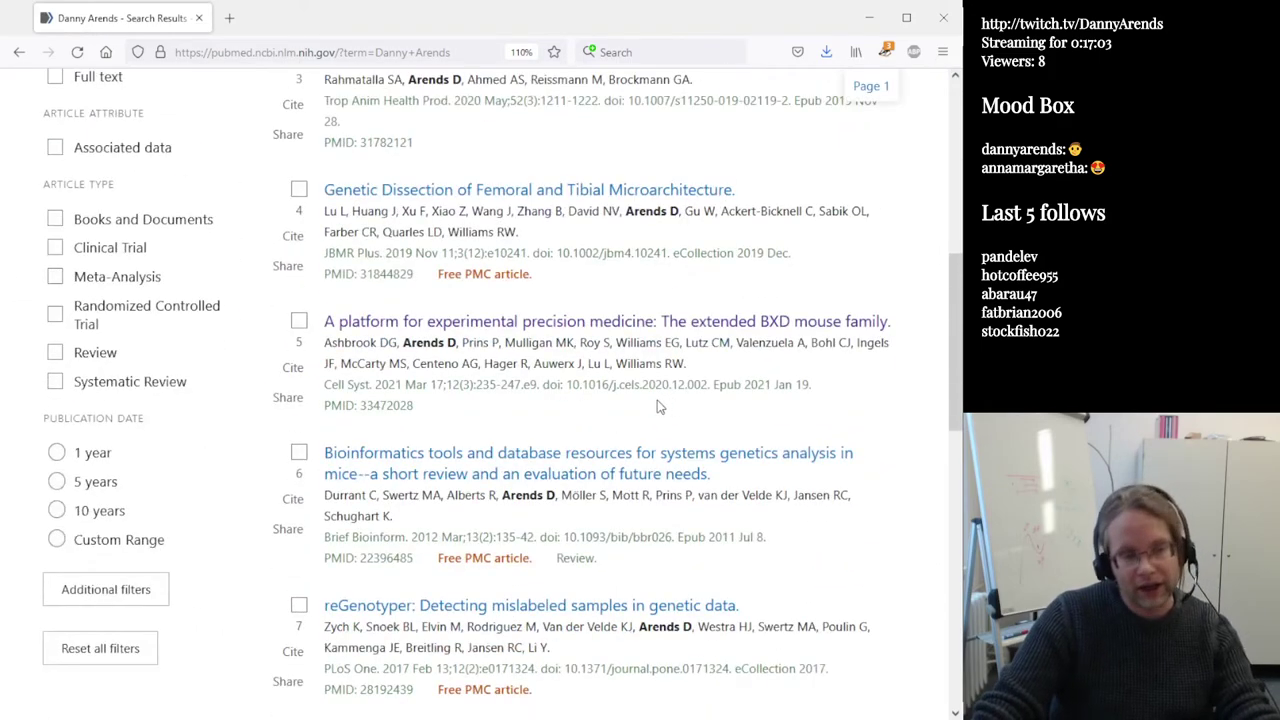
{"action": "scroll", "coordinate": [658, 405], "scroll_direction": "down", "scroll_amount": 2}
{"action": "scroll", "coordinate": [608, 387], "scroll_direction": "up", "scroll_amount": 7}
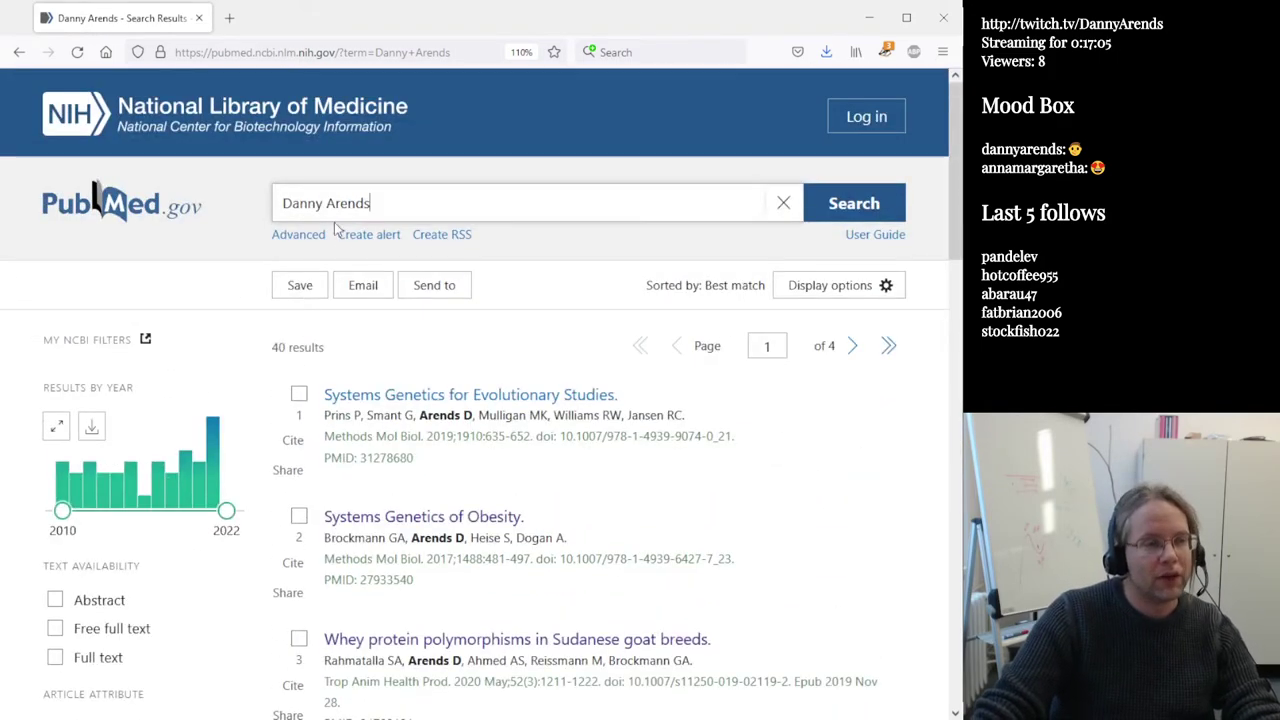
{"action": "double_click", "coordinate": [307, 200]}
{"action": "type", "text": "D"}
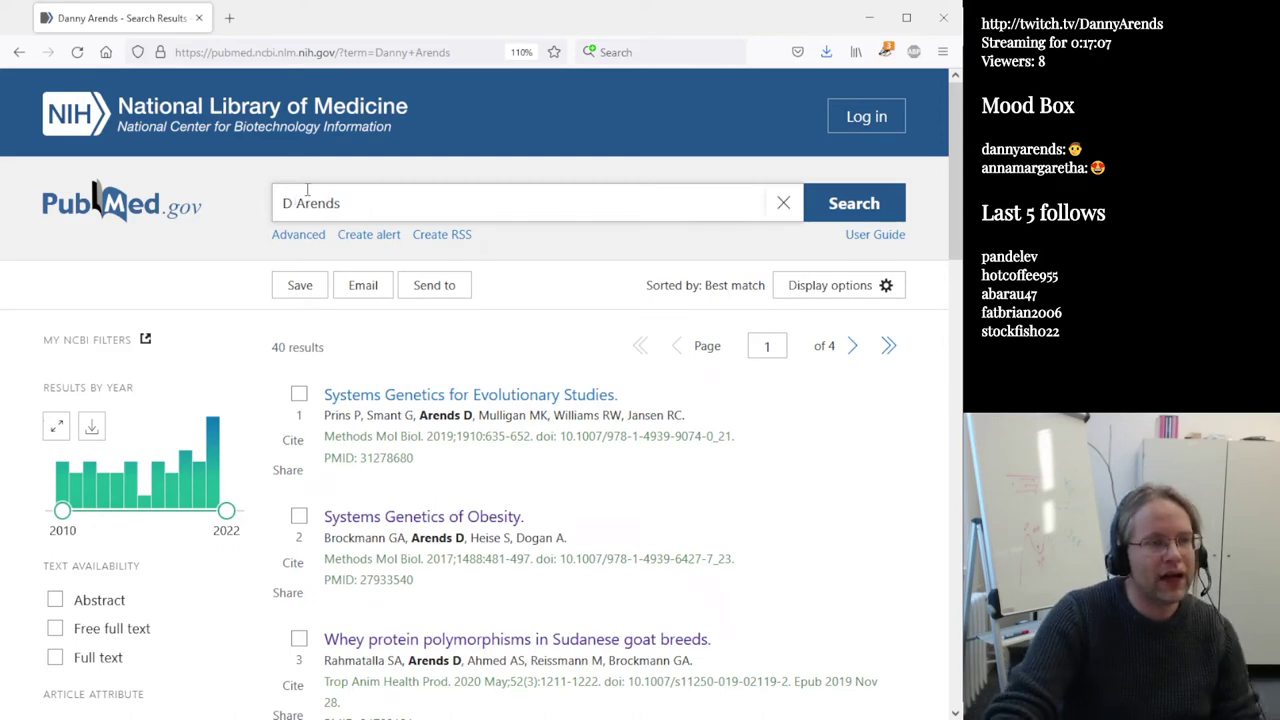
{"action": "key", "text": "Return"}
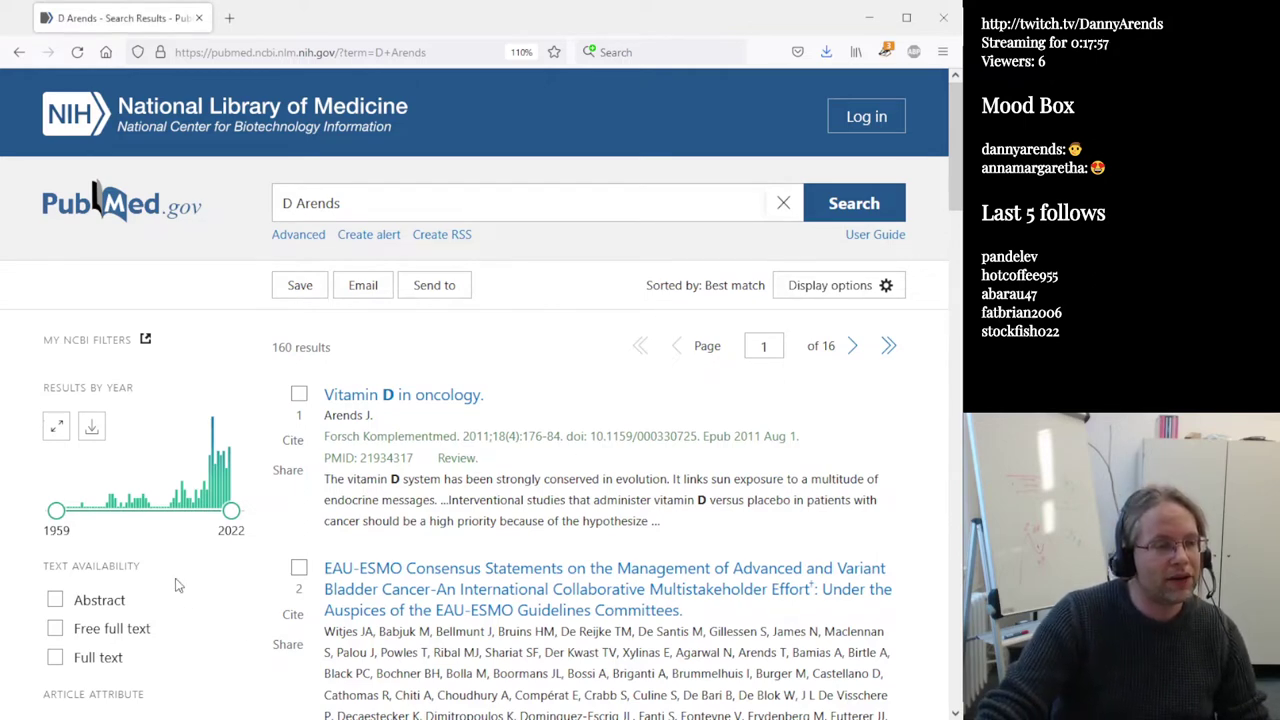
{"action": "mouse_move", "coordinate": [201, 443]}
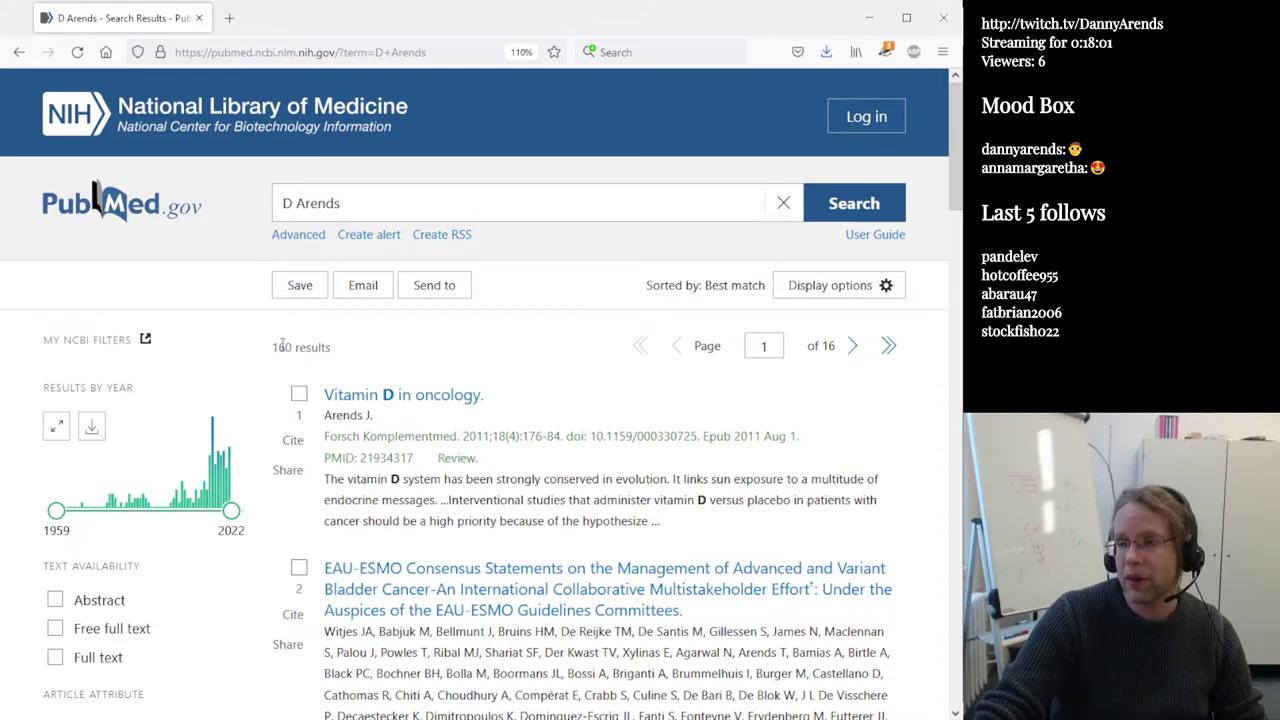
{"action": "left_click", "coordinate": [290, 203]}
{"action": "type", "text": "anny"}
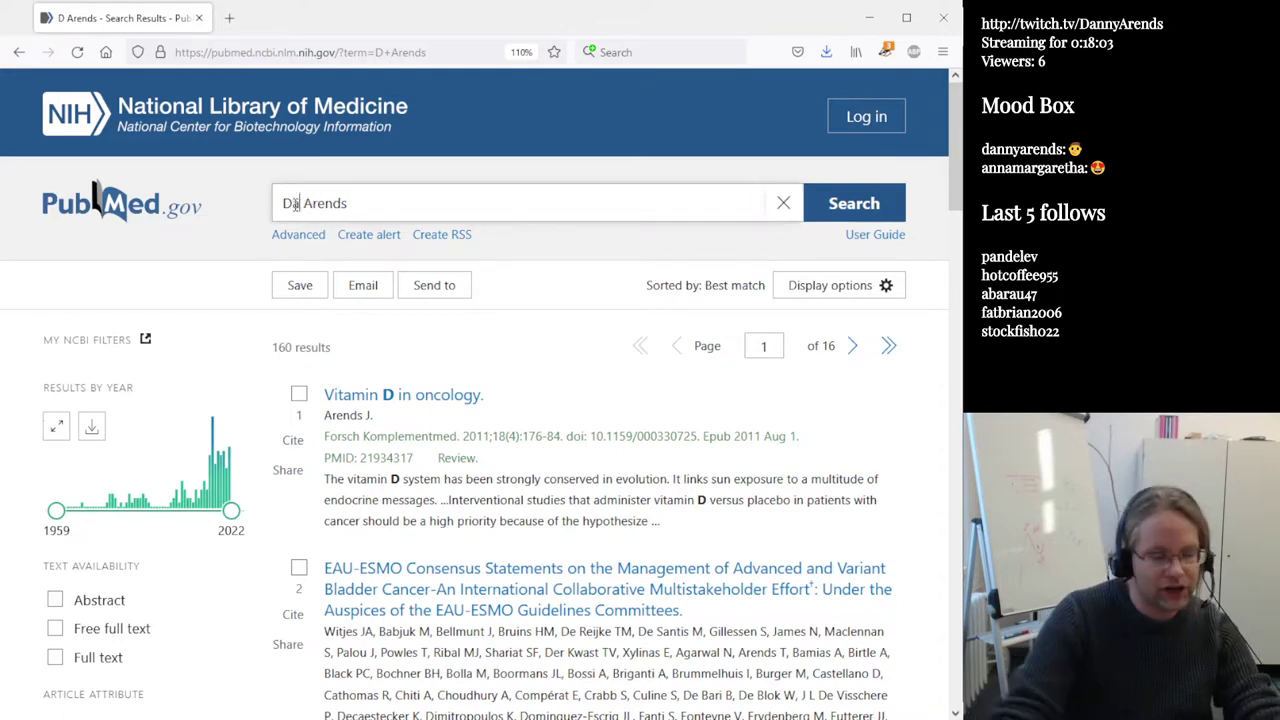
{"action": "key", "text": "Return"}
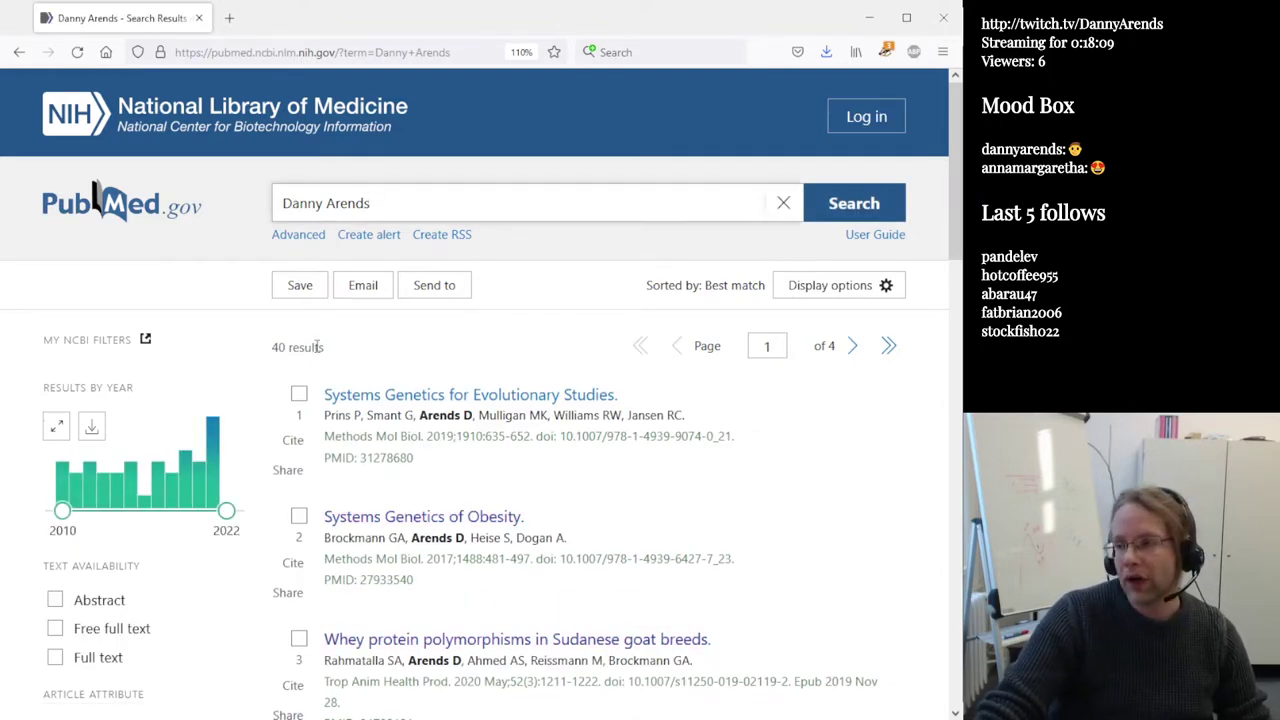
Open Google Scholar in a new tab and go to the lecturer's profile
{"action": "left_click", "coordinate": [229, 18]}
{"action": "type", "text": "scholar.google.com"}
{"action": "key", "text": "Return"}
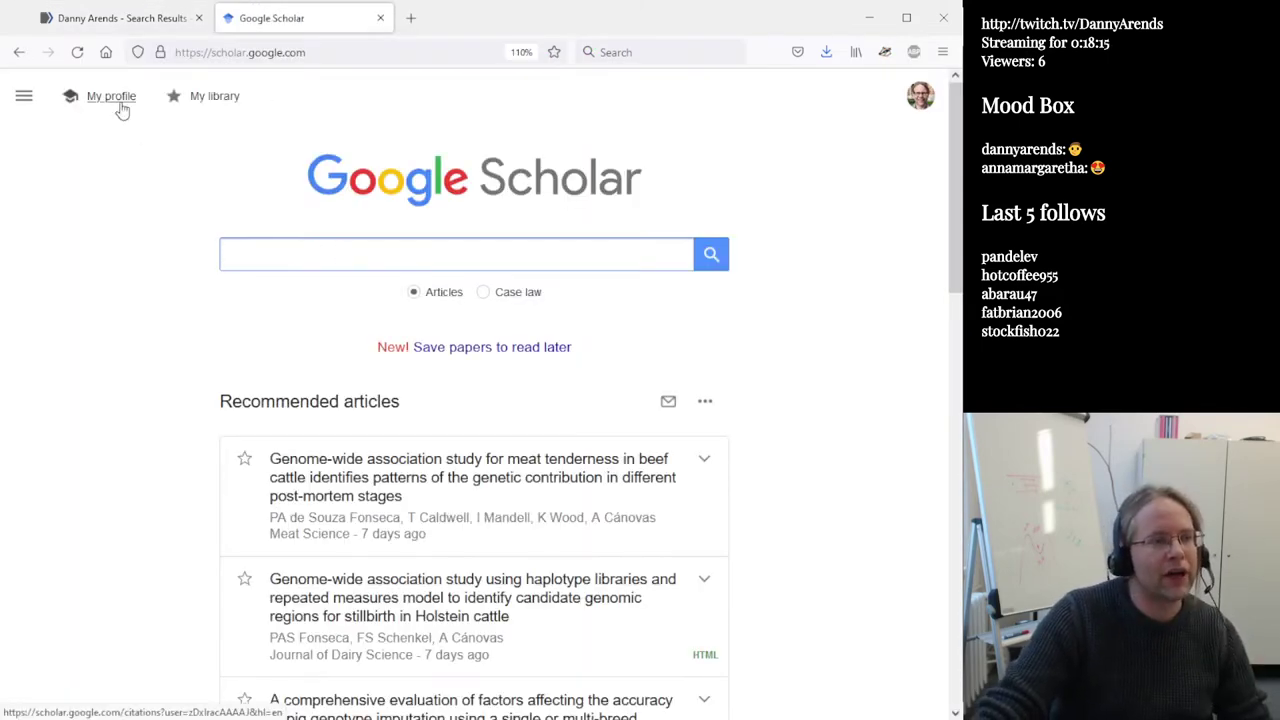
{"action": "left_click", "coordinate": [118, 104]}
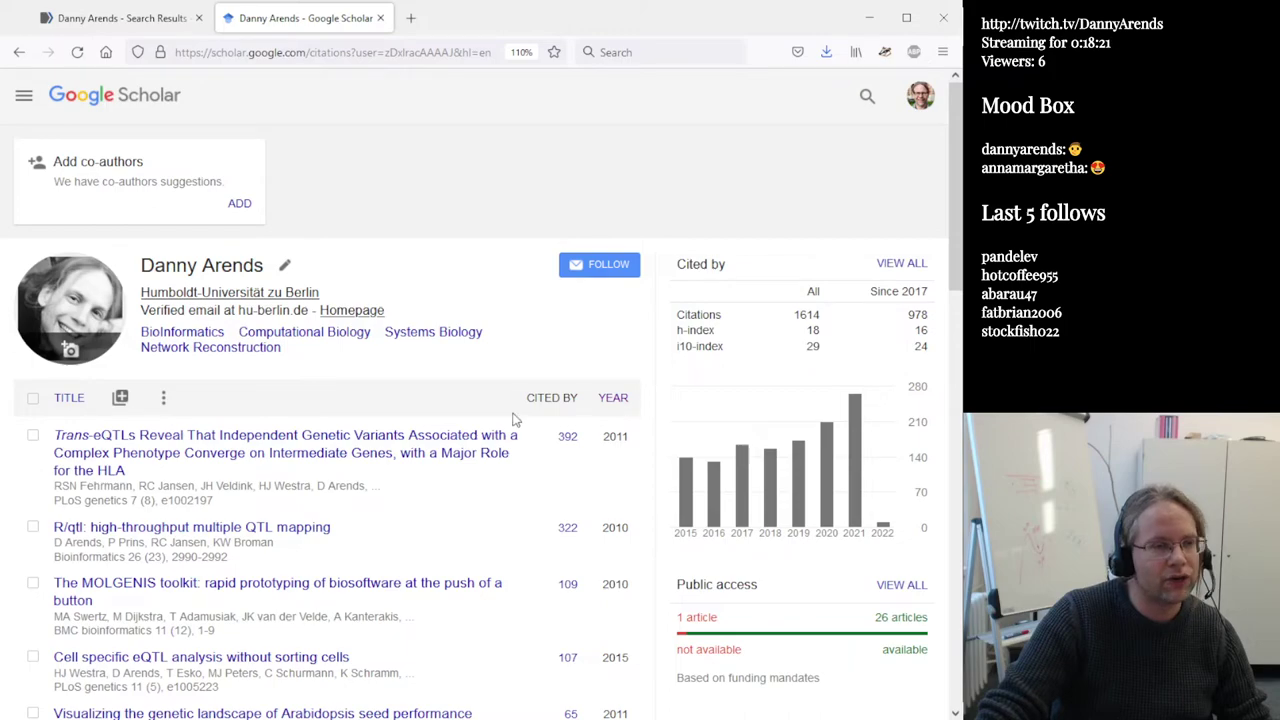
Expand the profile's publication list to show all 74 articles
{"action": "scroll", "coordinate": [510, 420], "scroll_direction": "down", "scroll_amount": 10}
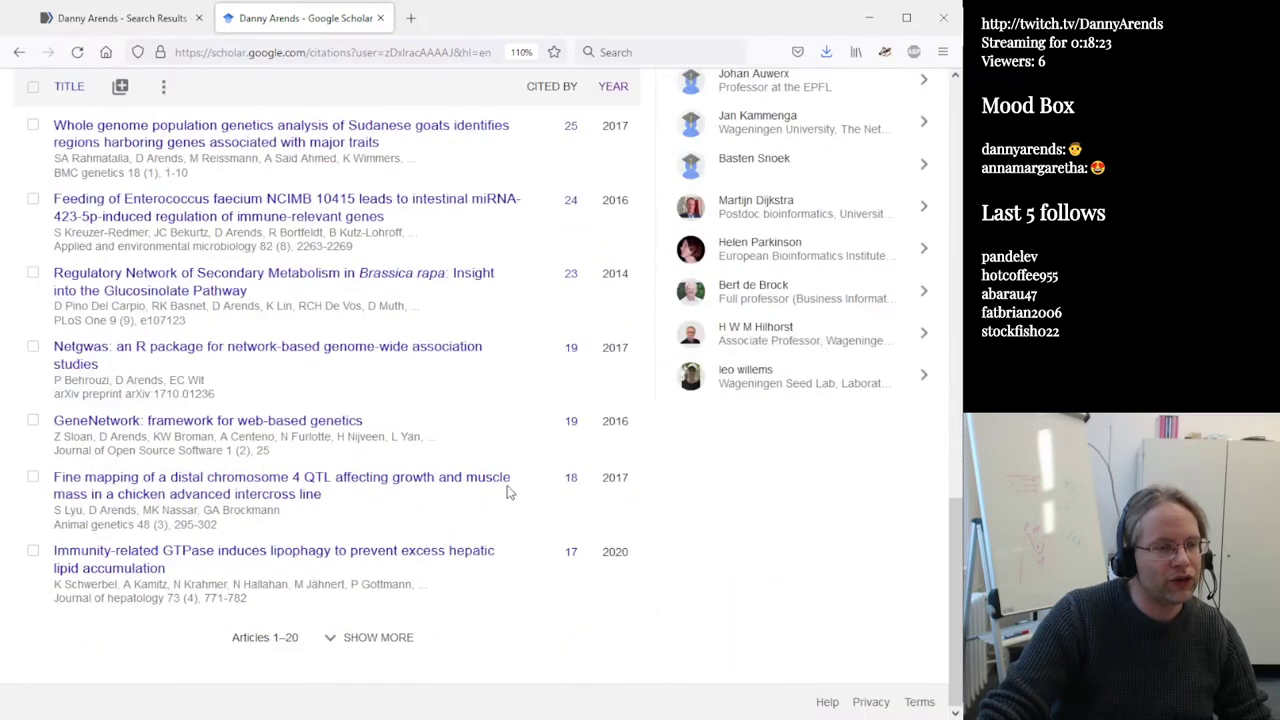
{"action": "left_click", "coordinate": [335, 638]}
{"action": "scroll", "coordinate": [515, 464], "scroll_direction": "down", "scroll_amount": 15}
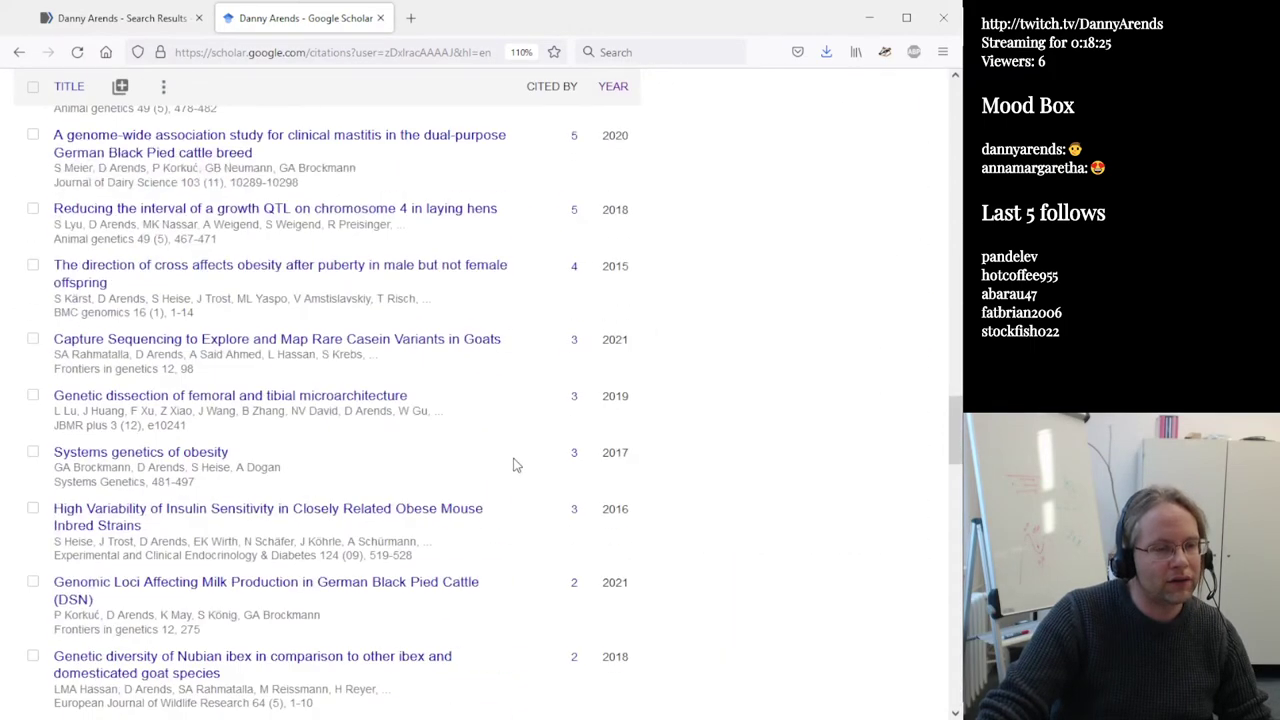
{"action": "scroll", "coordinate": [515, 464], "scroll_direction": "down", "scroll_amount": 20}
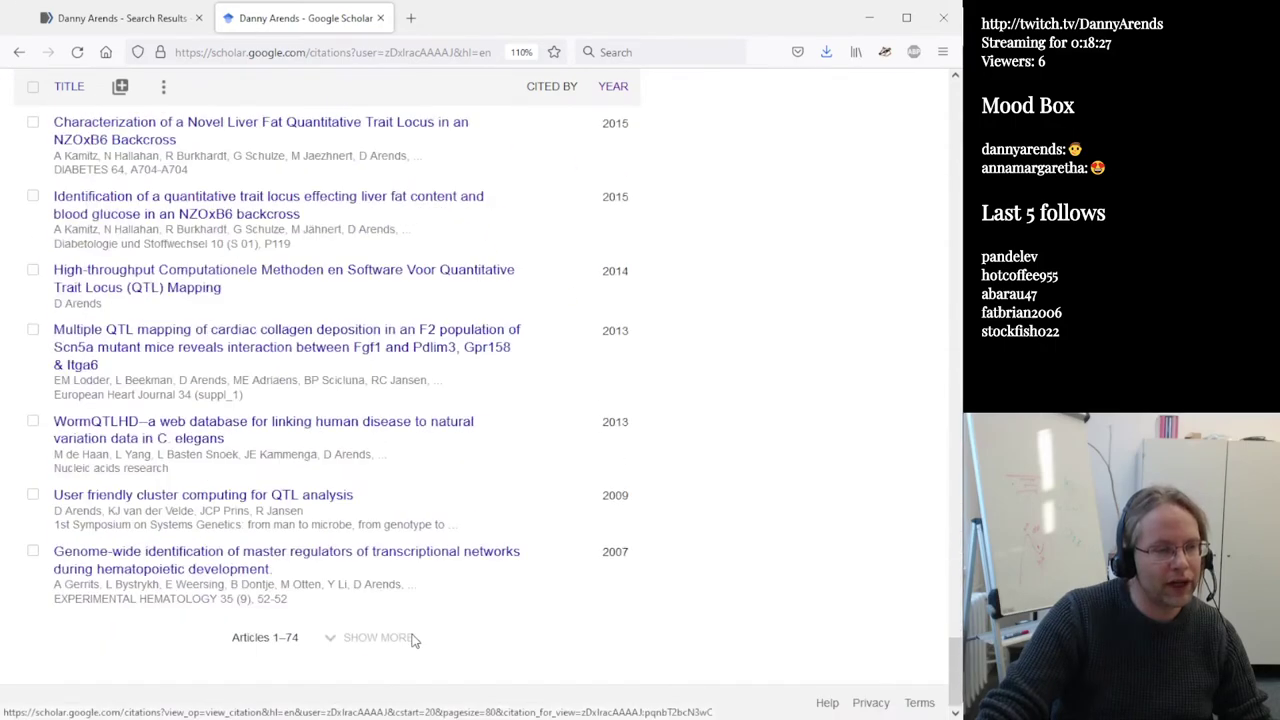
{"action": "scroll", "coordinate": [383, 583], "scroll_direction": "up", "scroll_amount": 20}
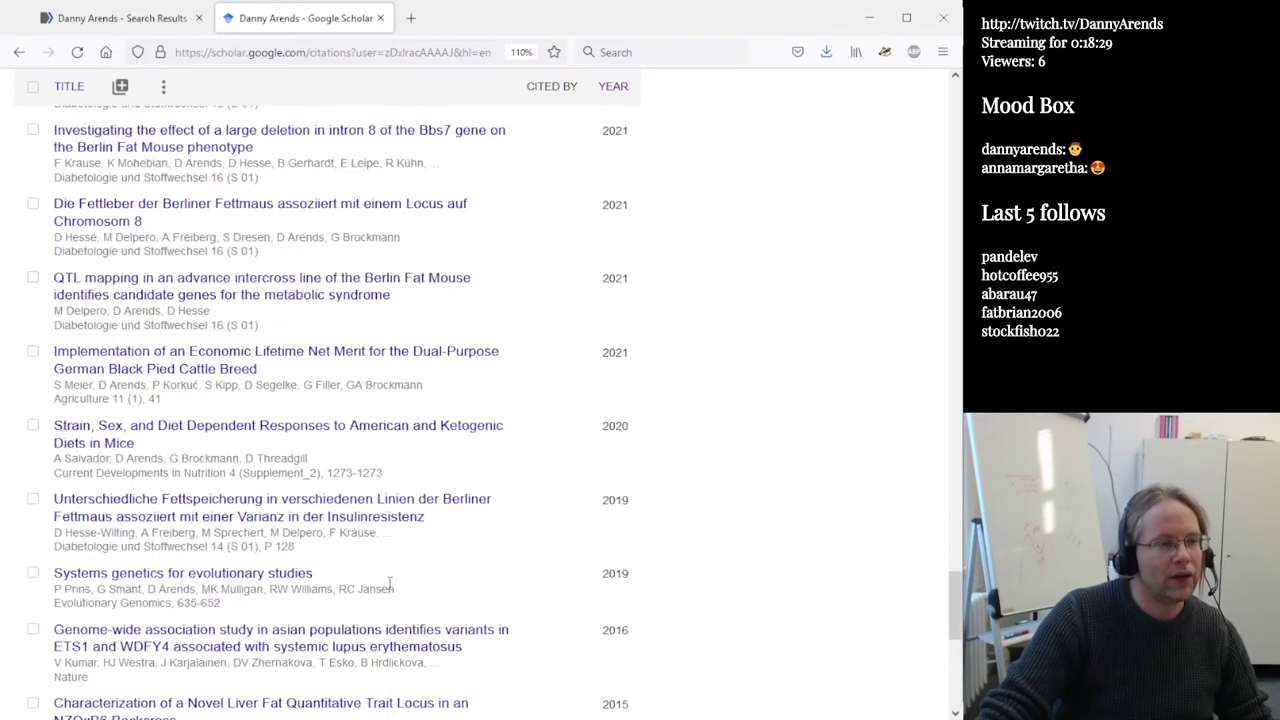
{"action": "scroll", "coordinate": [389, 587], "scroll_direction": "up", "scroll_amount": 15}
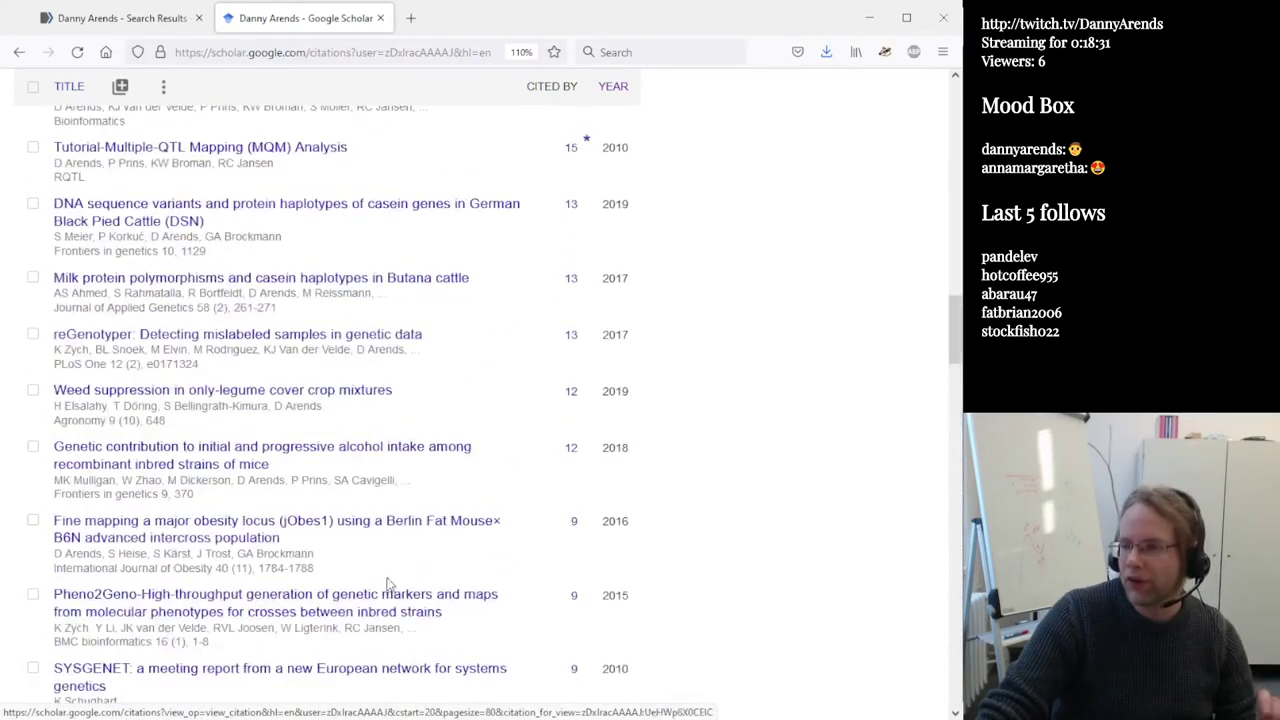
{"action": "scroll", "coordinate": [415, 540], "scroll_direction": "up", "scroll_amount": 10}
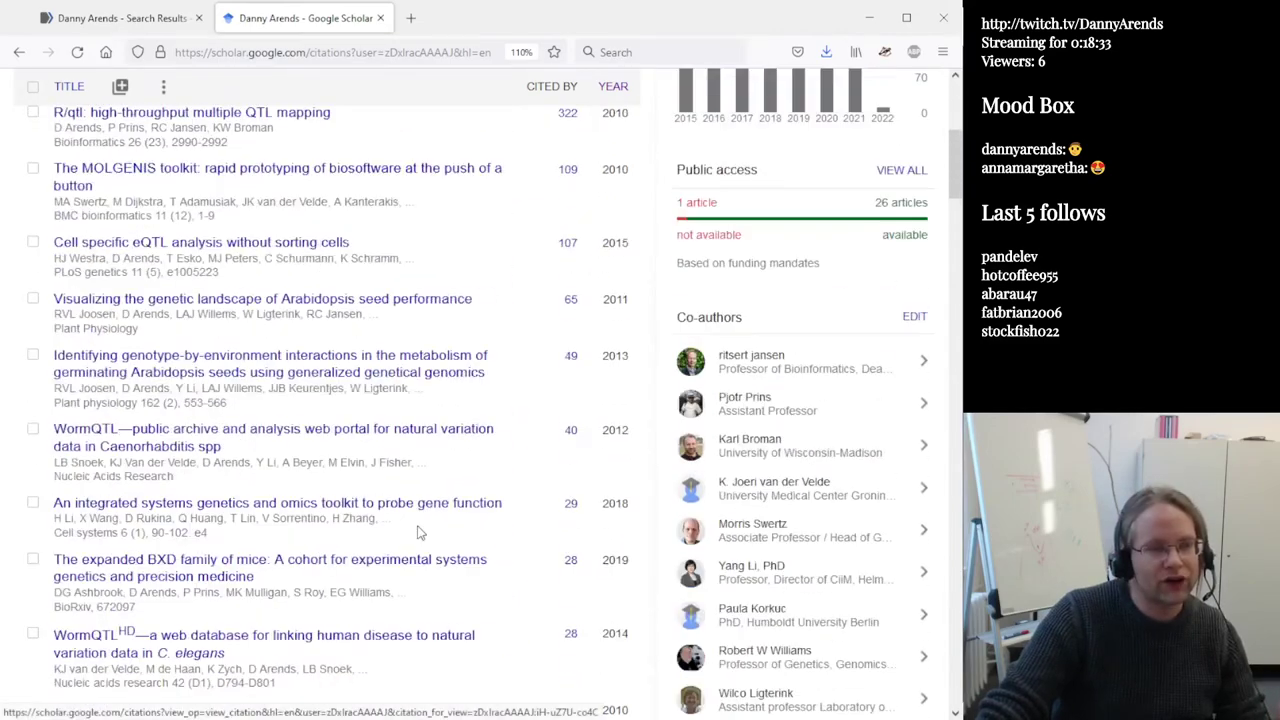
Back in PubMed, shorten the first name to its initial, quote the name, and append 2010
{"action": "left_click", "coordinate": [115, 14]}
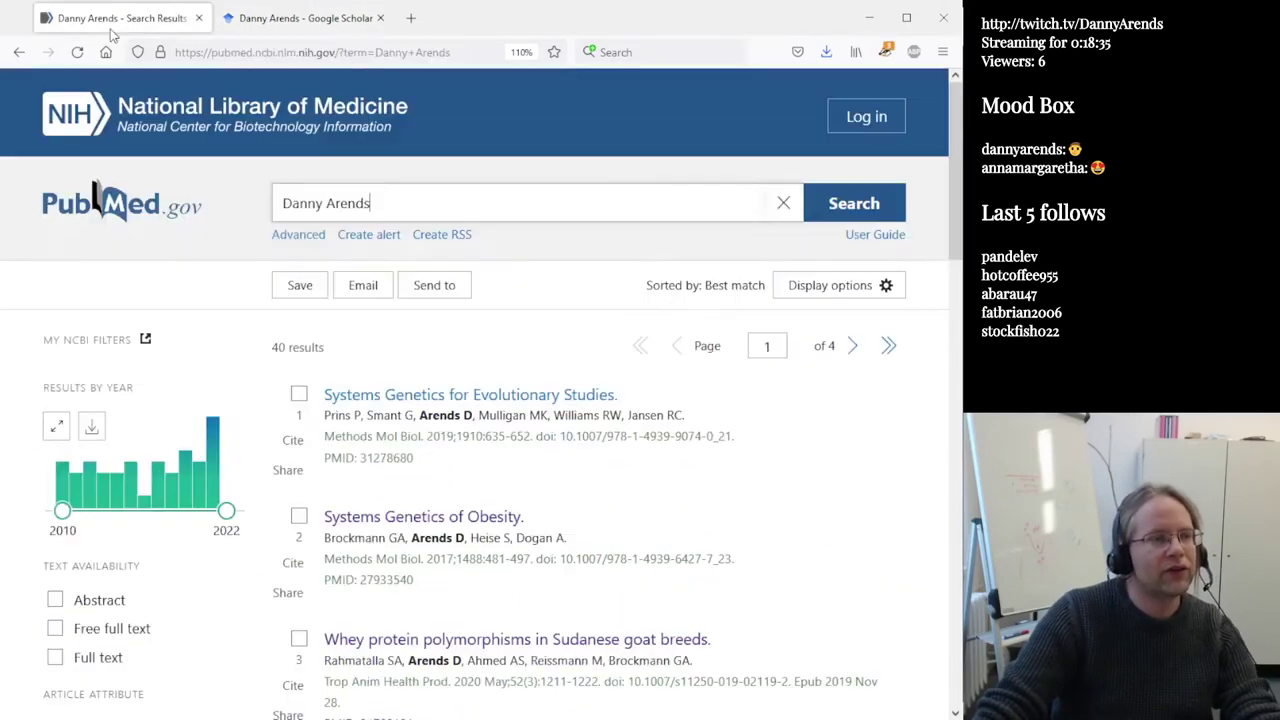
{"action": "double_click", "coordinate": [306, 203]}
{"action": "type", "text": "D"}
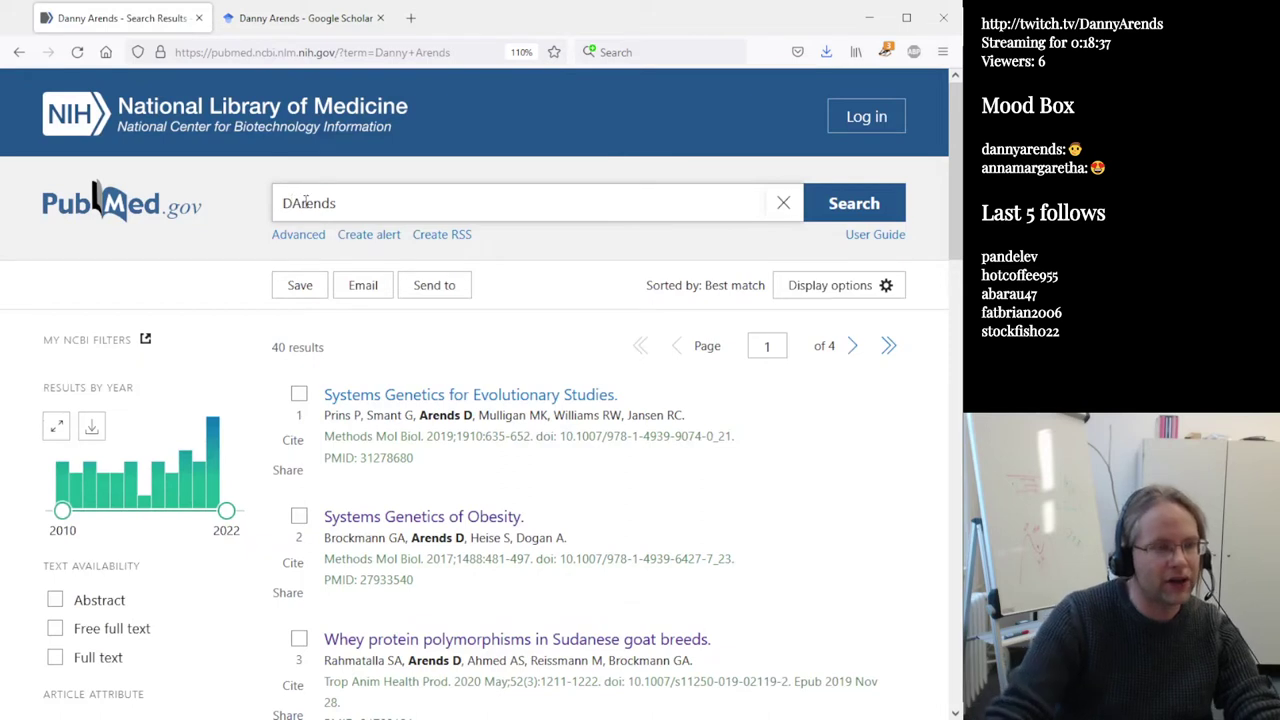
{"action": "key", "text": "Home"}
{"action": "type", "text": "\""}
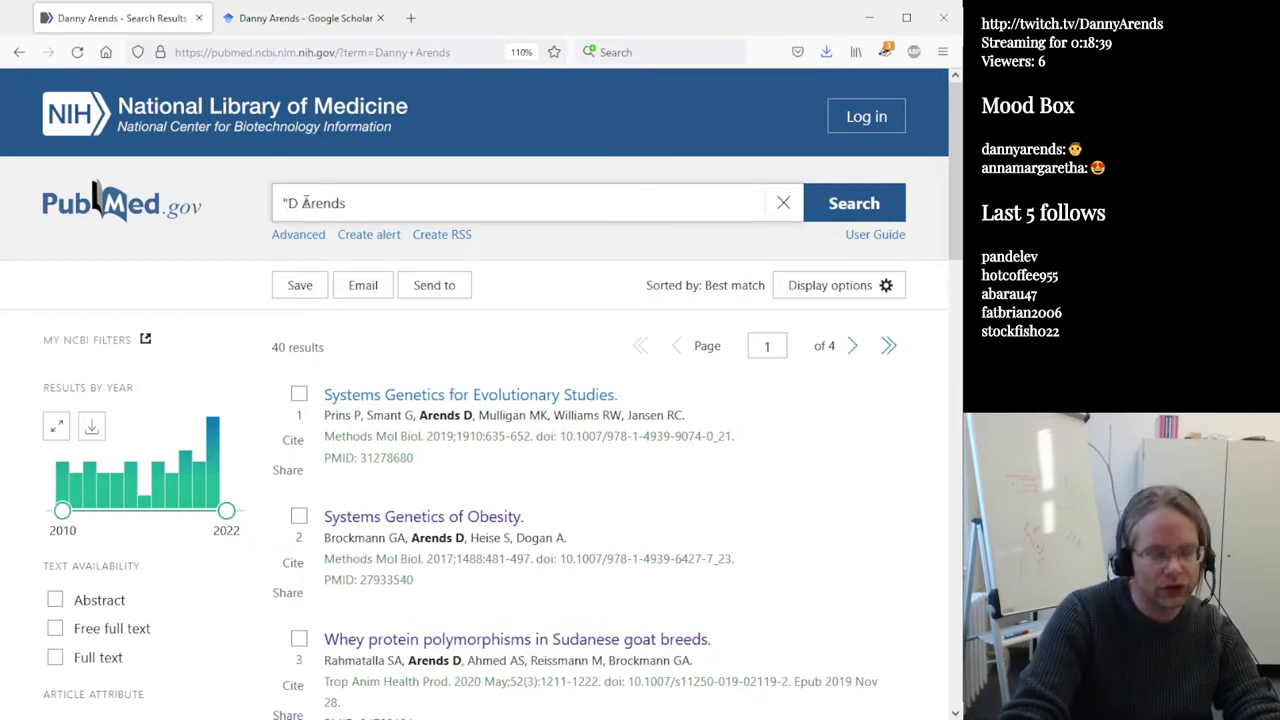
{"action": "key", "text": "End"}
{"action": "type", "text": "\""}
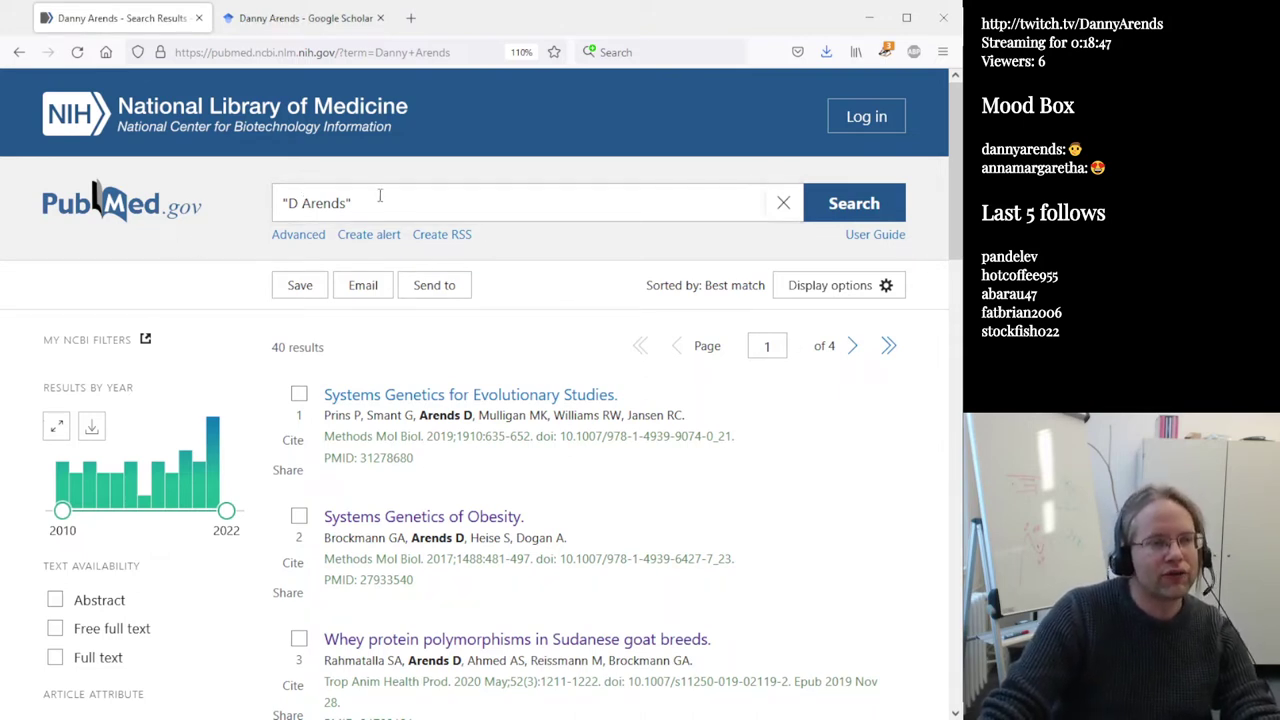
{"action": "type", "text": " 2010"}
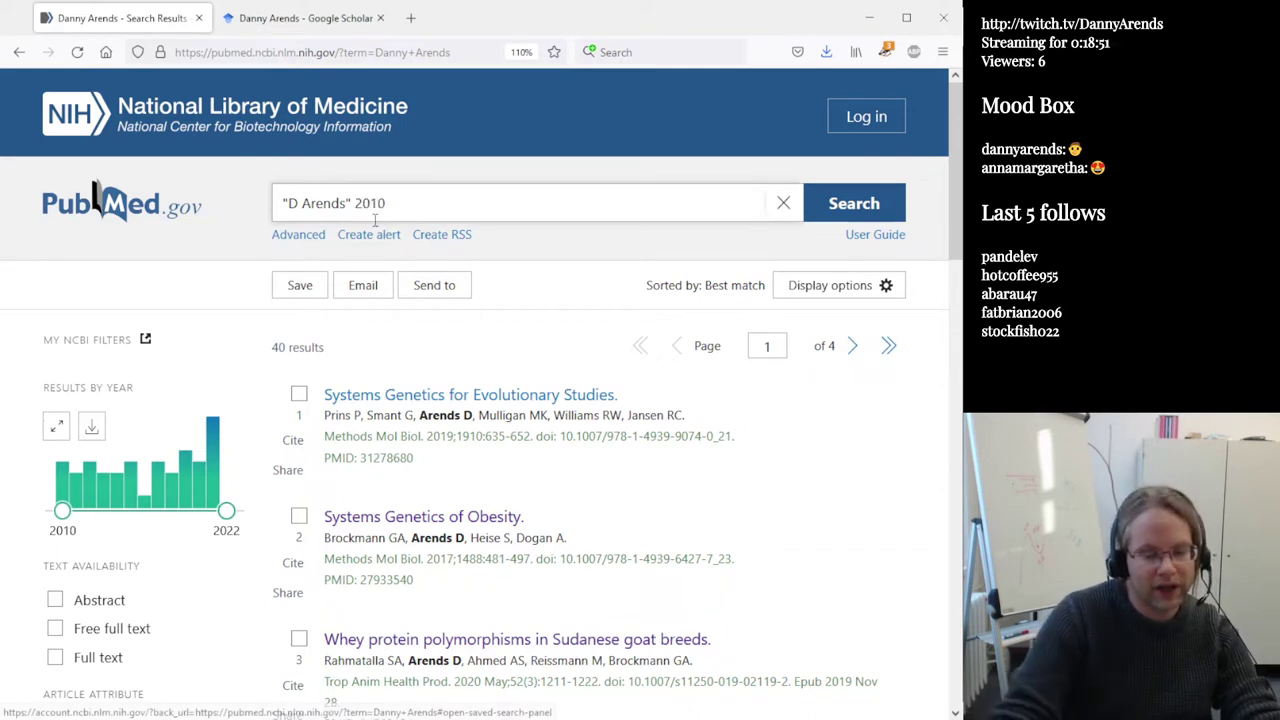
Open the PubMed User Guide at its single-date search section using the [dp] tag
{"action": "left_click", "coordinate": [888, 244]}
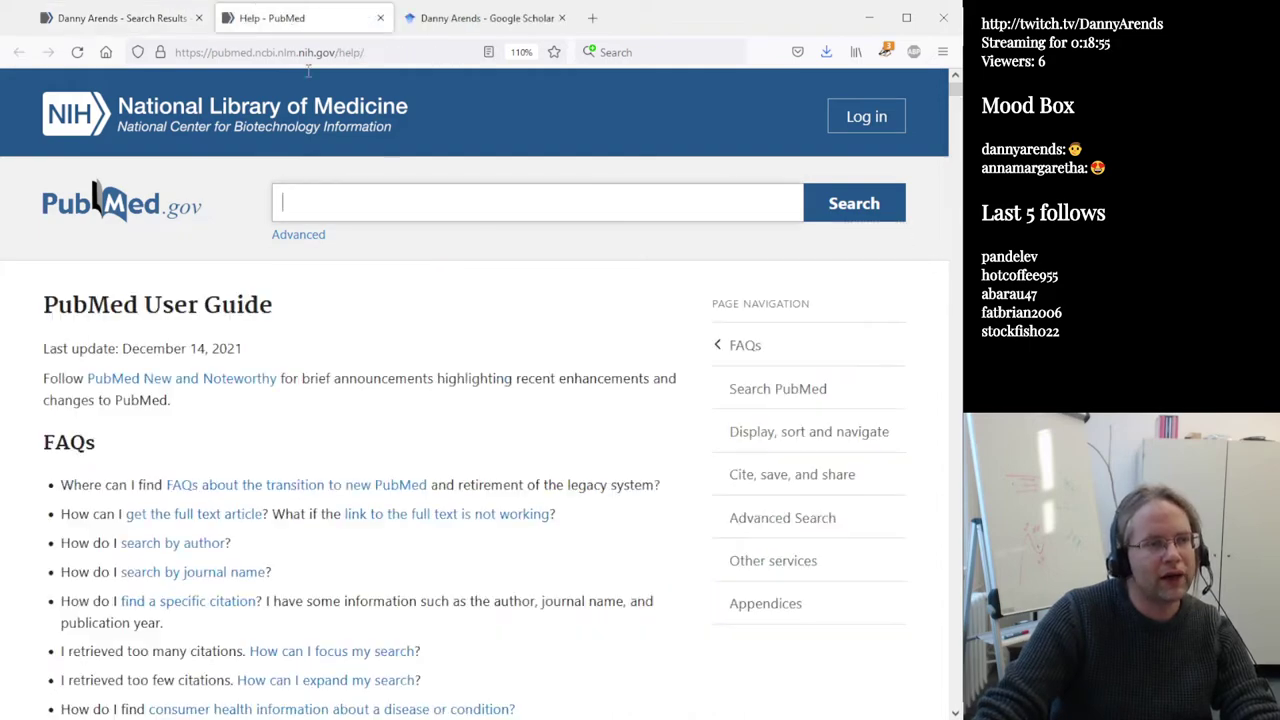
{"action": "scroll", "coordinate": [366, 343], "scroll_direction": "down", "scroll_amount": 10}
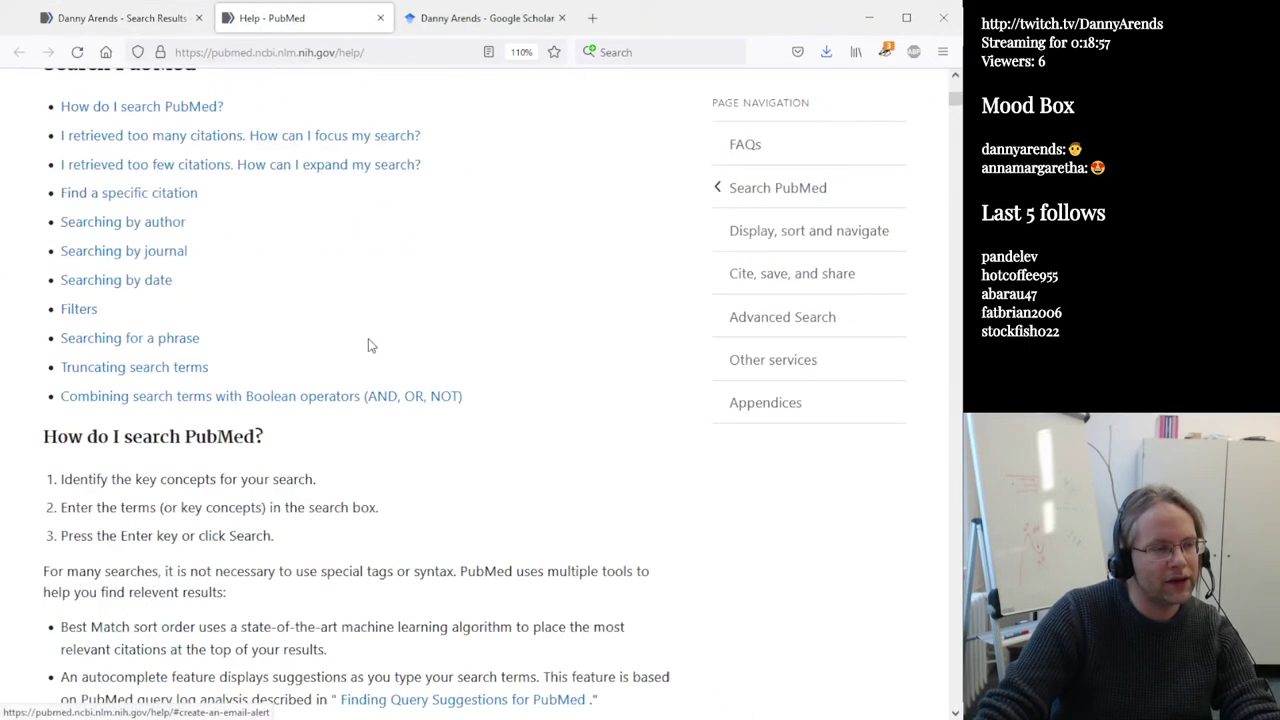
{"action": "scroll", "coordinate": [368, 338], "scroll_direction": "down", "scroll_amount": 20}
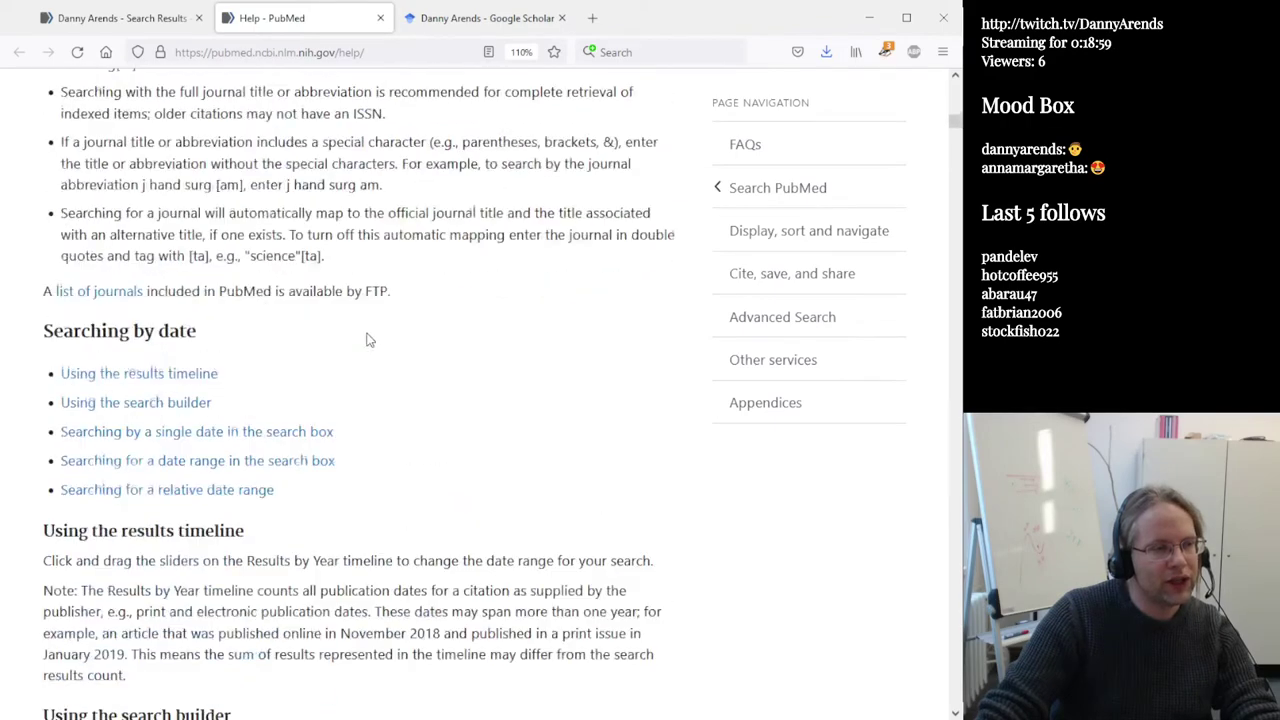
{"action": "scroll", "coordinate": [366, 338], "scroll_direction": "up", "scroll_amount": 7}
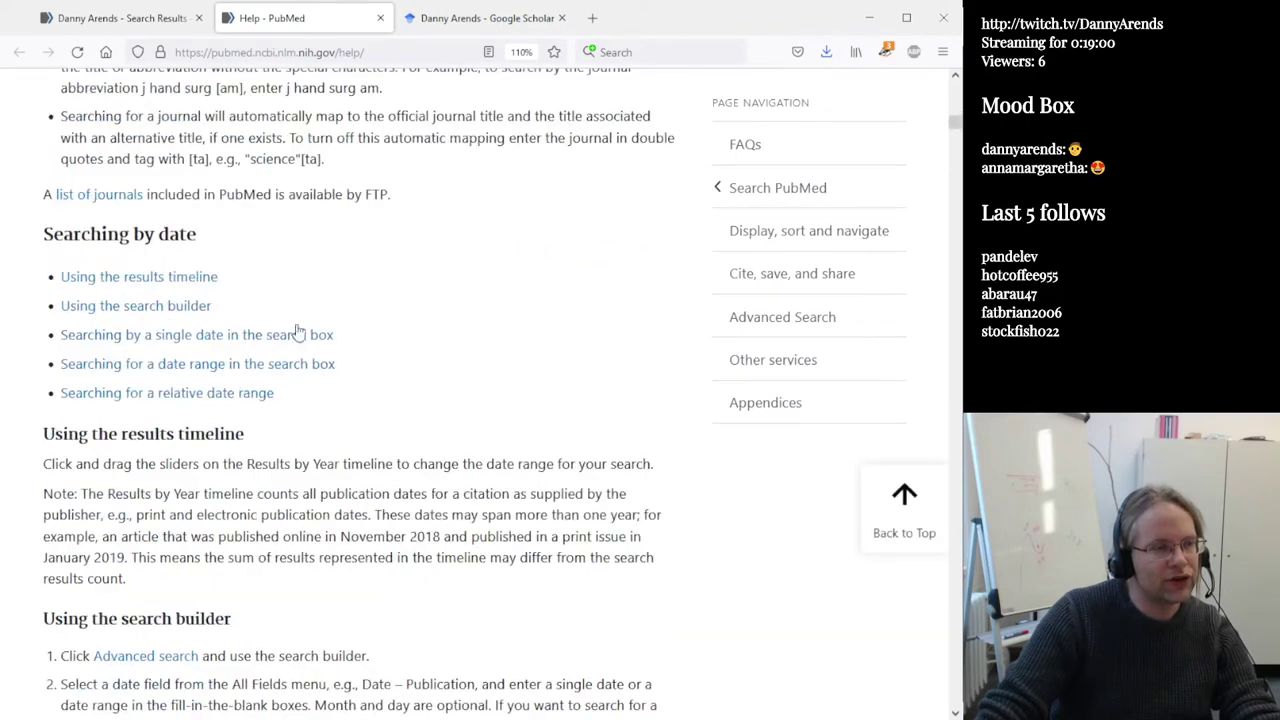
{"action": "left_click", "coordinate": [192, 307]}
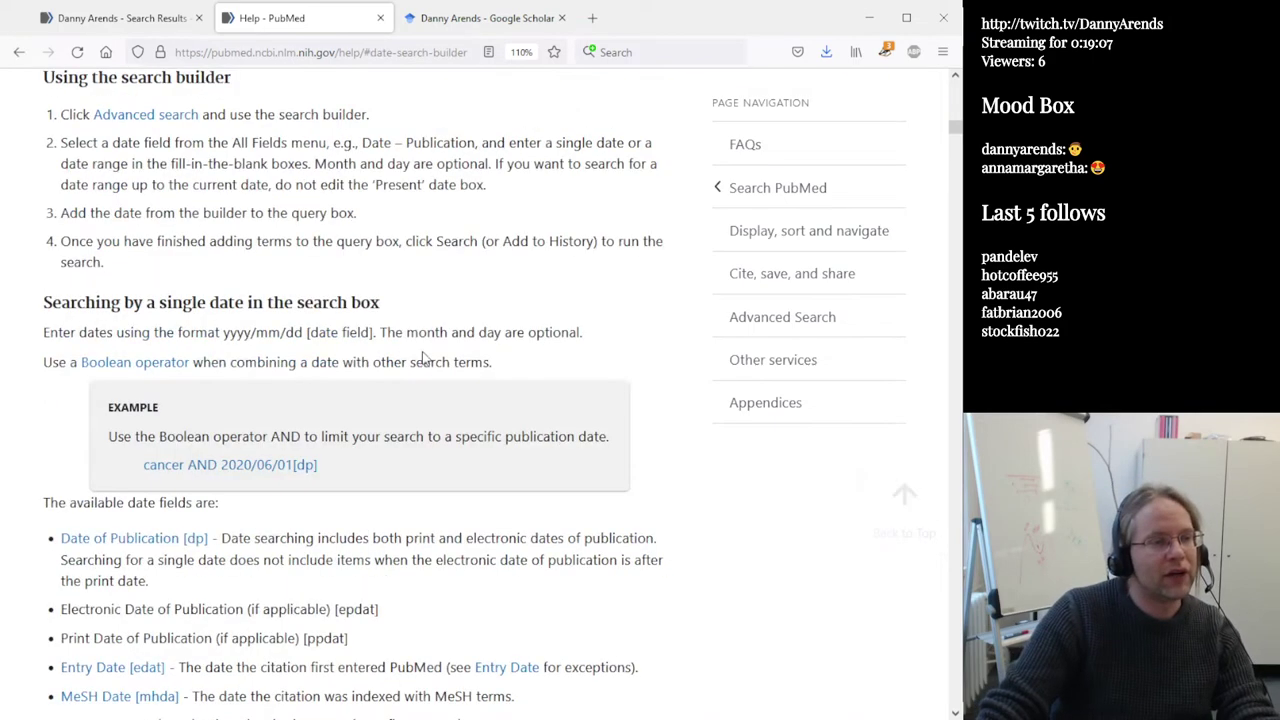
{"action": "left_click", "coordinate": [347, 474]}
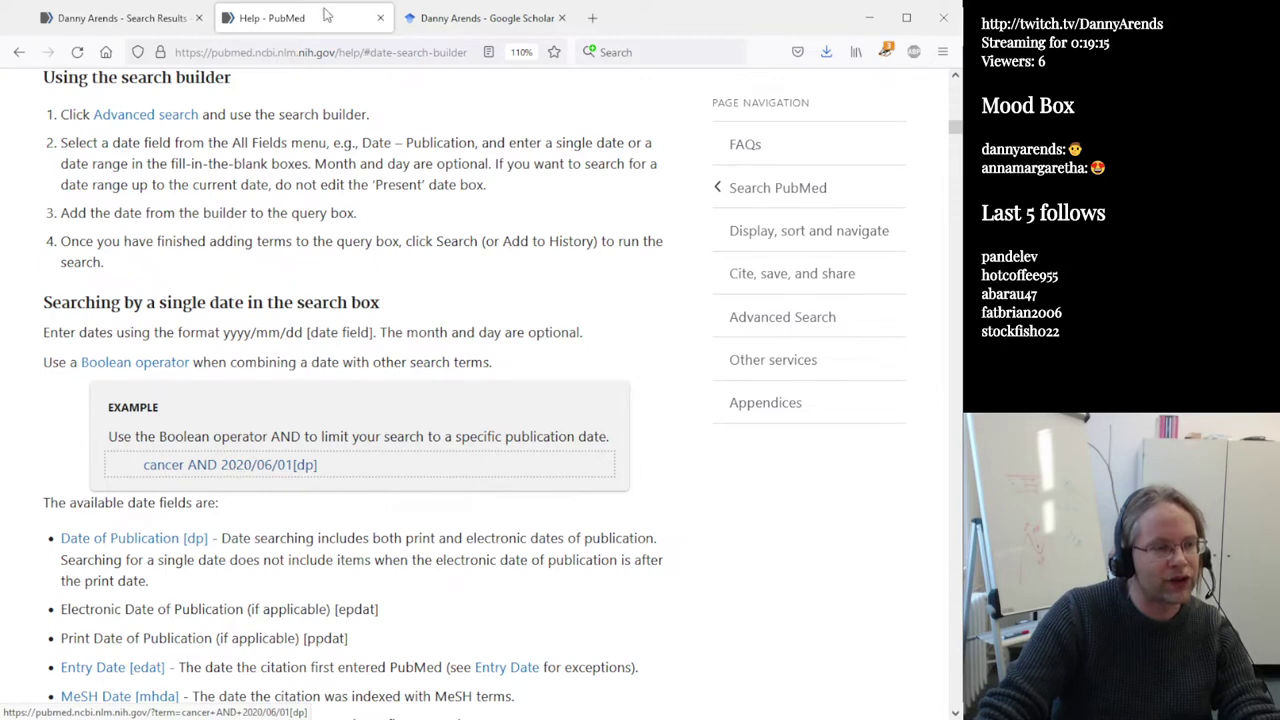
Change the year to 2010/01/01[dp] and run the date-restricted author search
{"action": "left_click", "coordinate": [122, 30]}
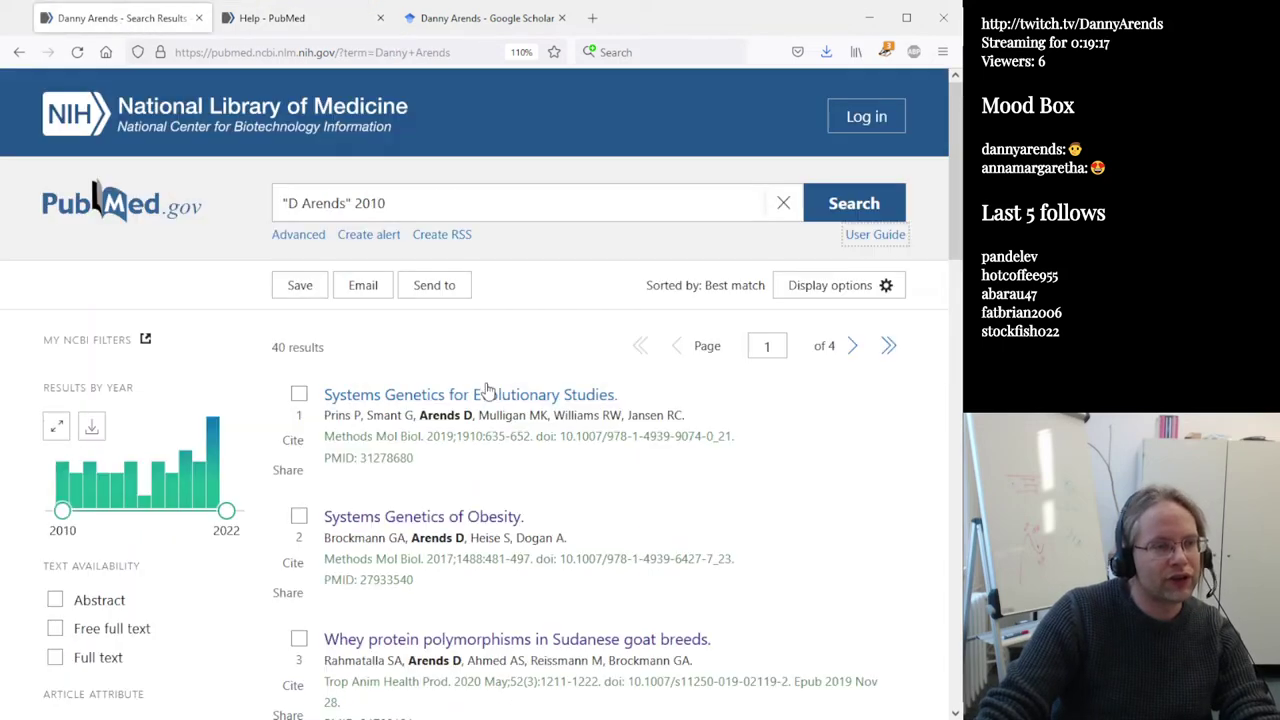
{"action": "double_click", "coordinate": [370, 203]}
{"action": "type", "text": "20"}
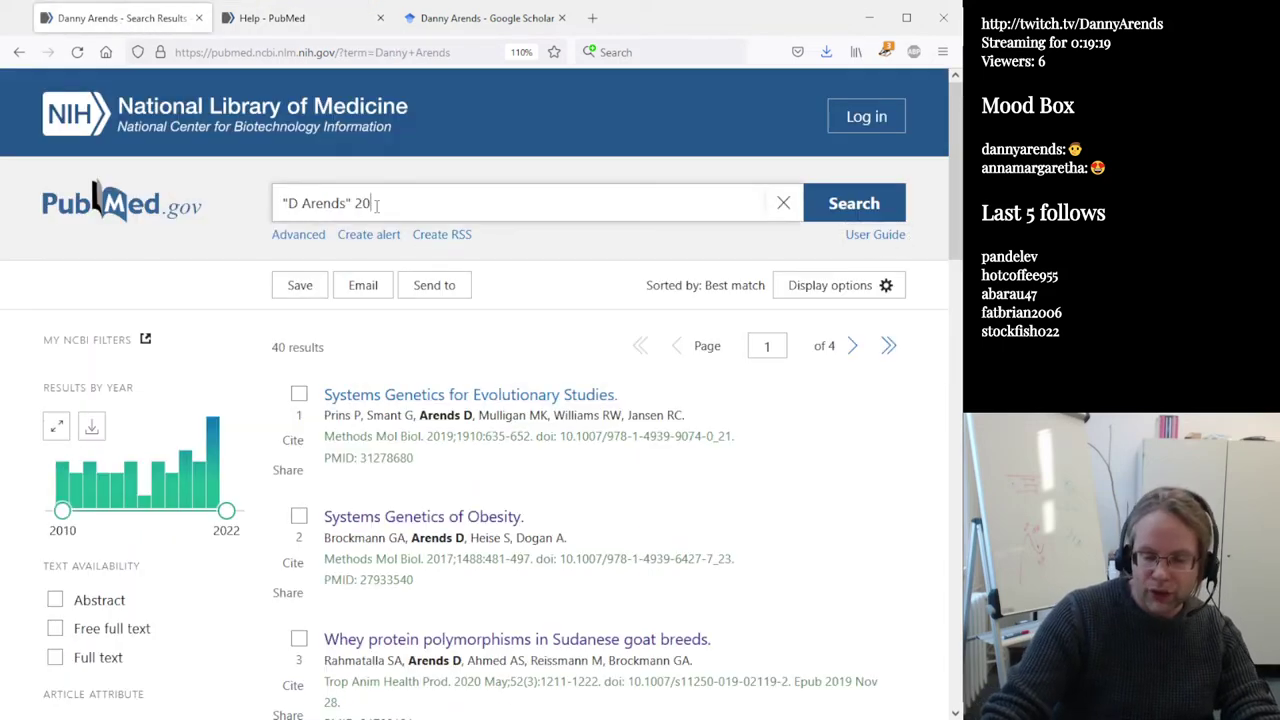
{"action": "type", "text": "10/"}
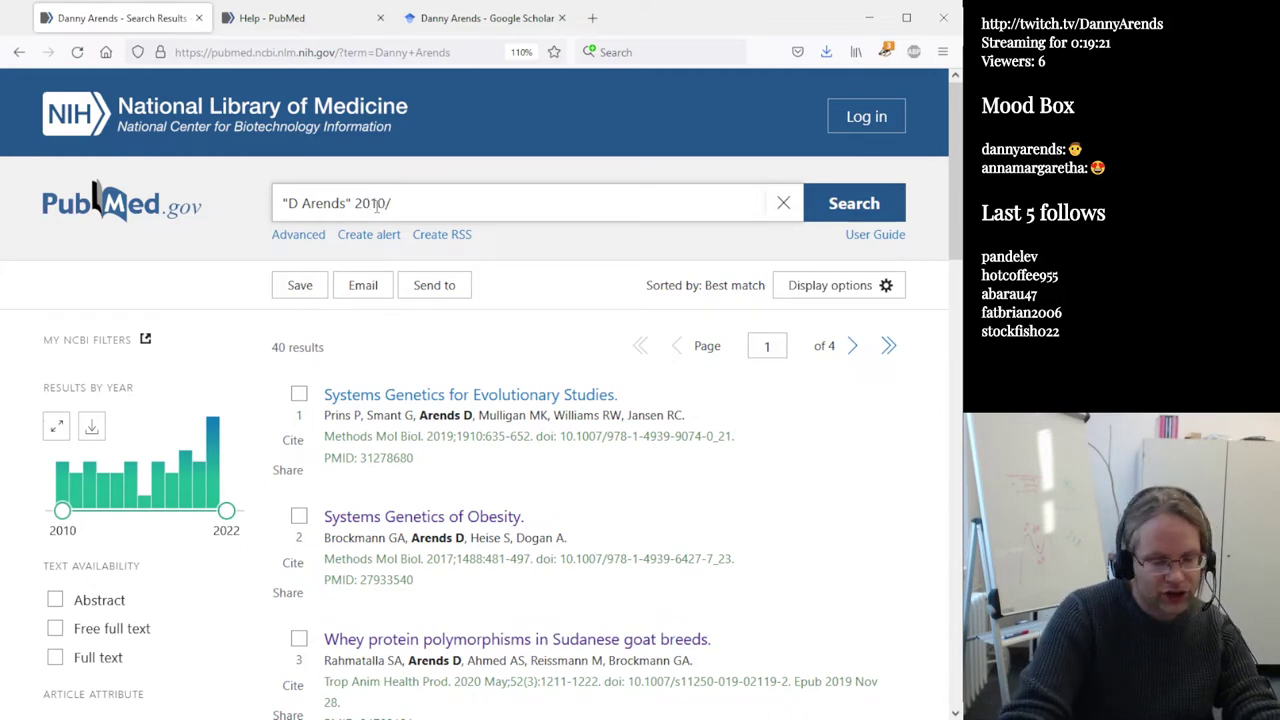
{"action": "type", "text": "01/01[]"}
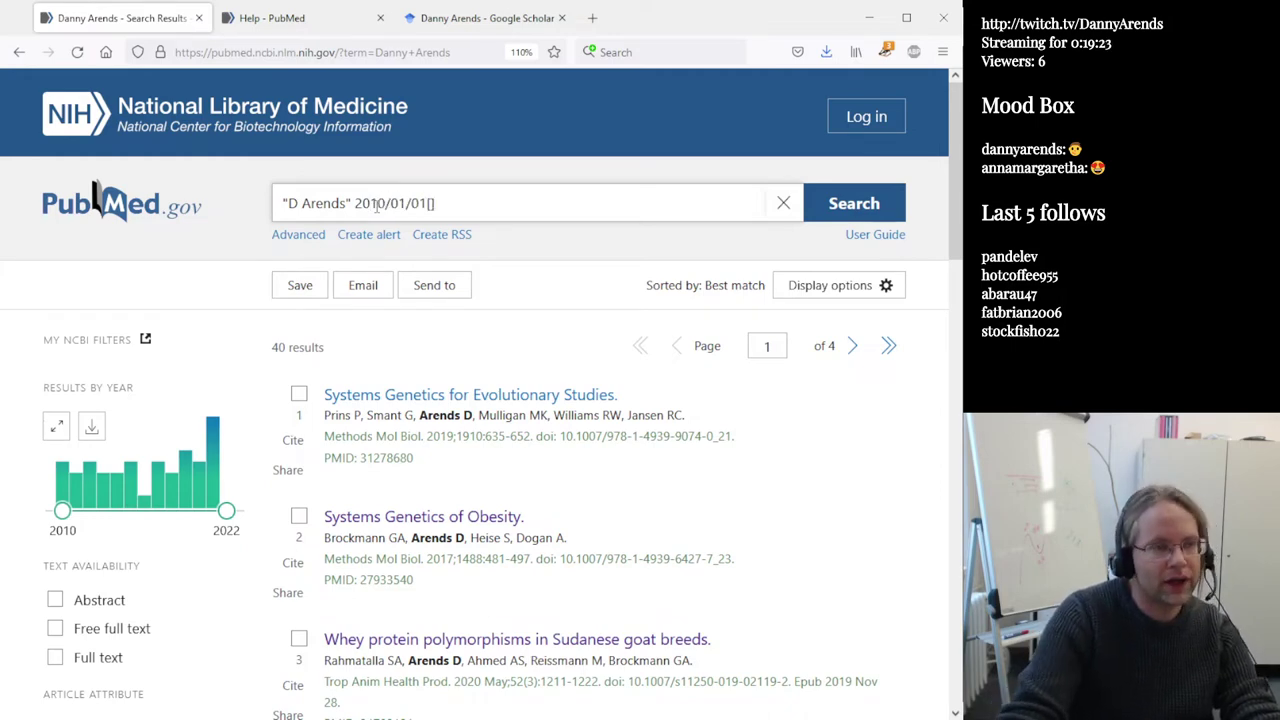
{"action": "left_click", "coordinate": [300, 20]}
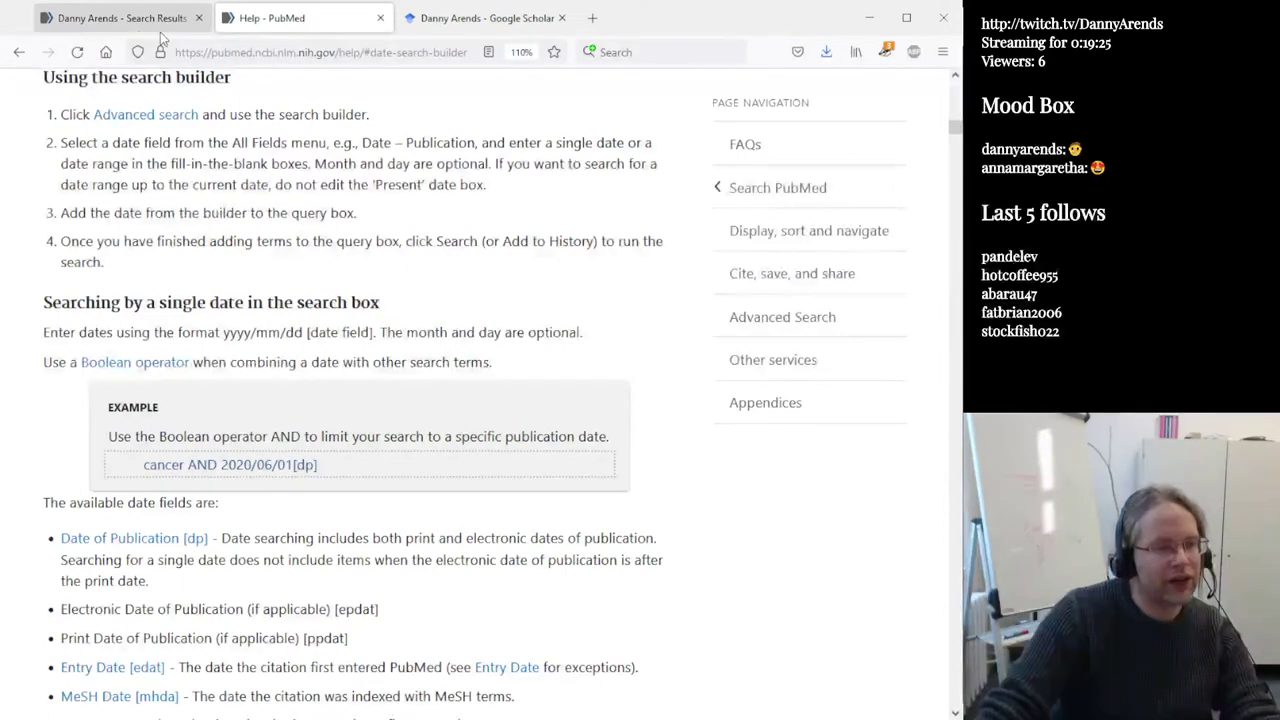
{"action": "left_click", "coordinate": [127, 25]}
{"action": "type", "text": "dp"}
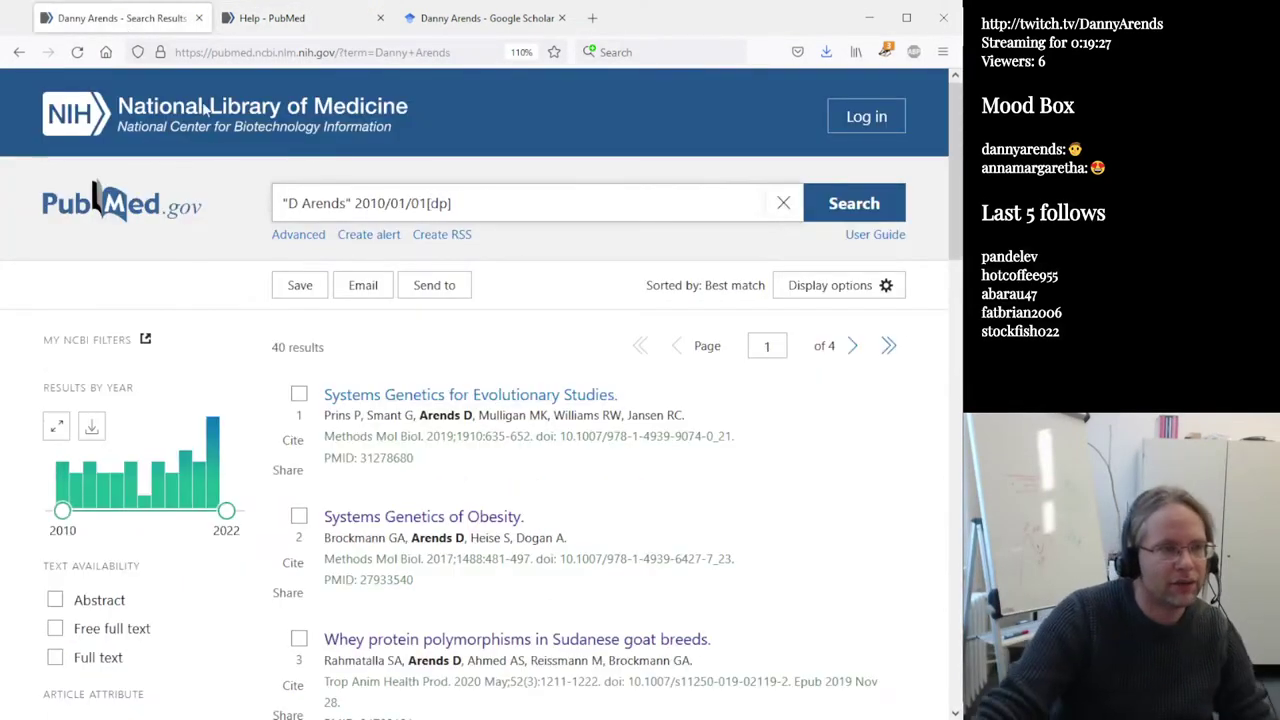
{"action": "left_click", "coordinate": [853, 203]}
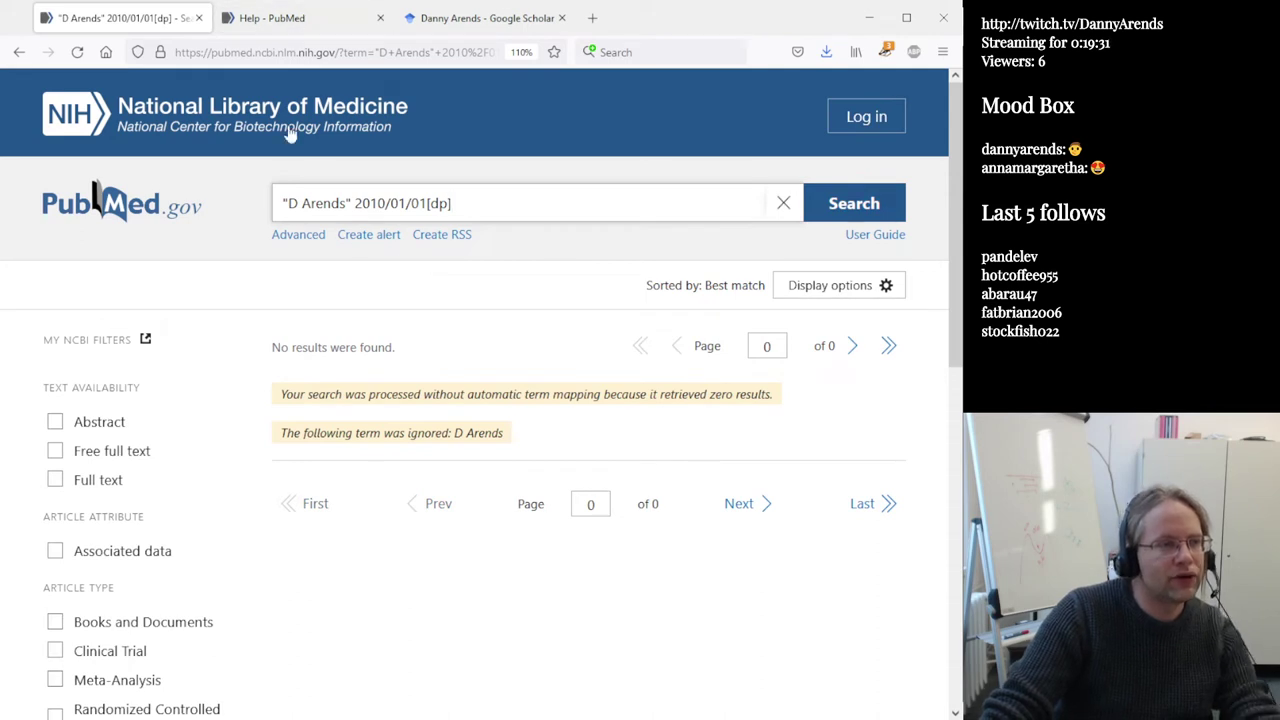
Remove the quotes and the date tag, searching the initial and surname alone (160 results)
{"action": "left_click", "coordinate": [356, 198]}
{"action": "key", "text": "BackSpace"}
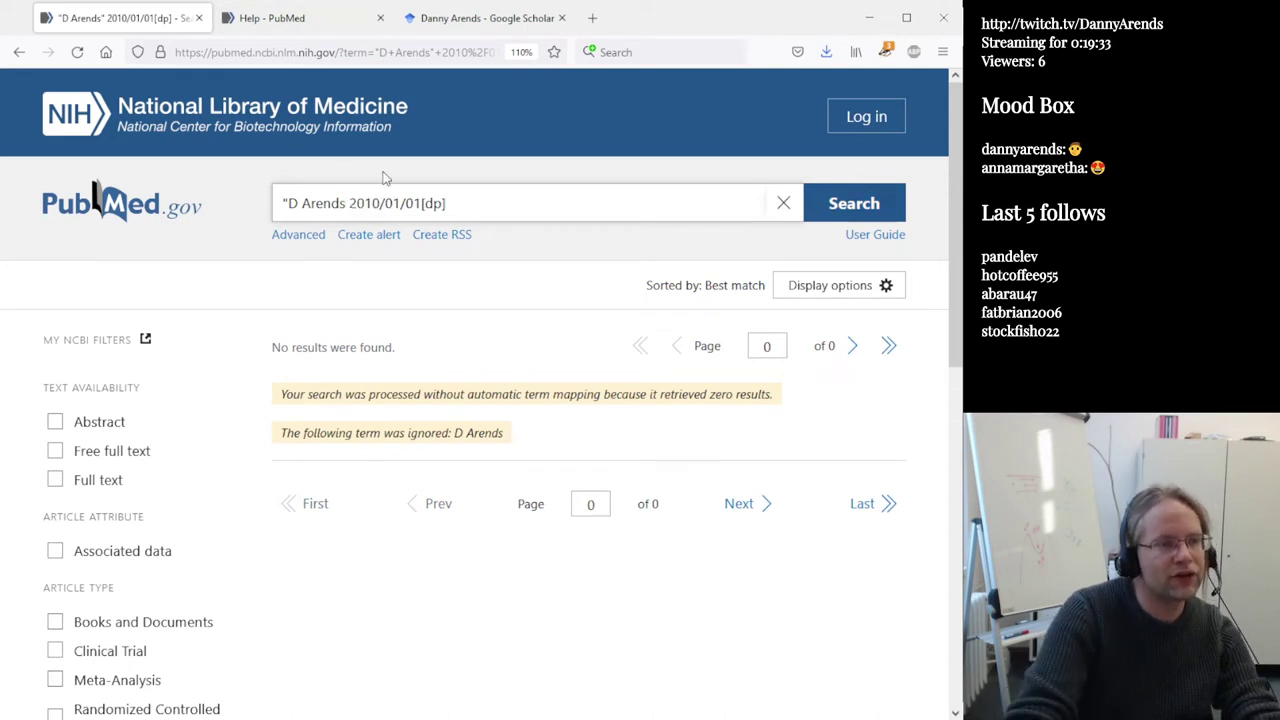
{"action": "key", "text": "Home"}
{"action": "key", "text": "Delete"}
{"action": "key", "text": "Return"}
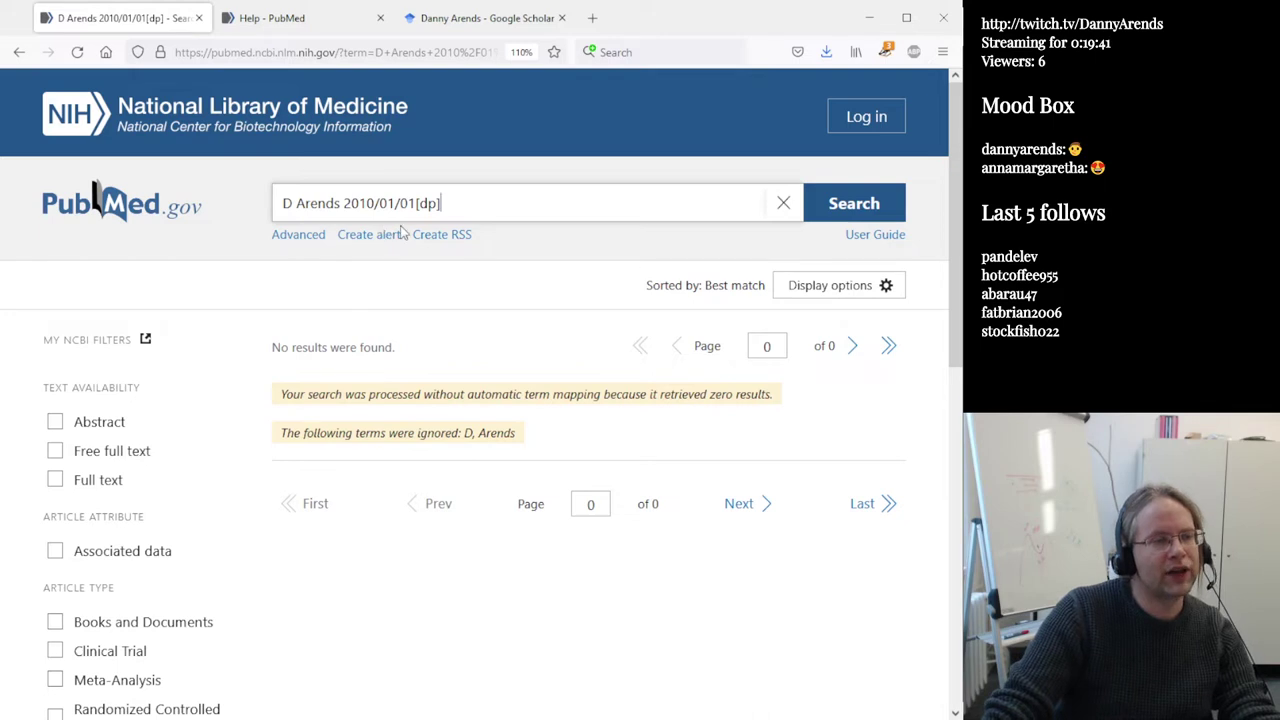
{"action": "left_click_drag", "start_coordinate": [339, 203], "coordinate": [586, 202]}
{"action": "key", "text": "ctrl+c"}
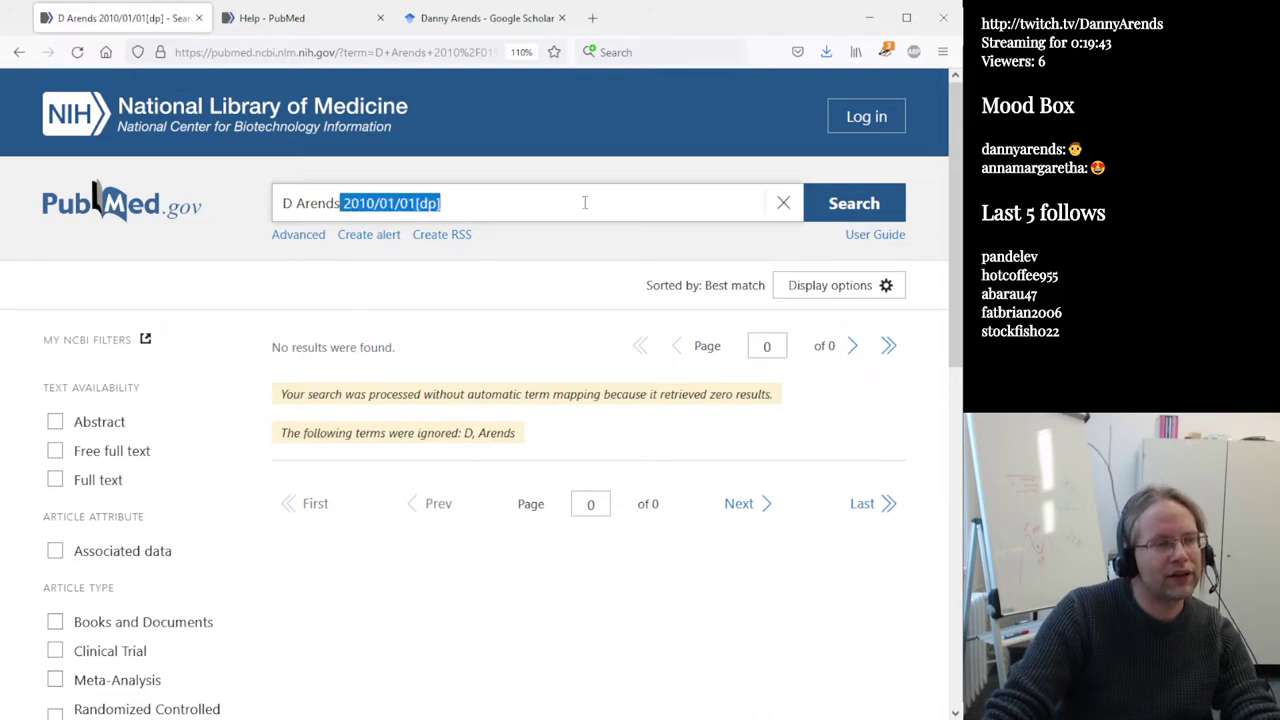
{"action": "key", "text": "BackSpace"}
{"action": "key", "text": "Return"}
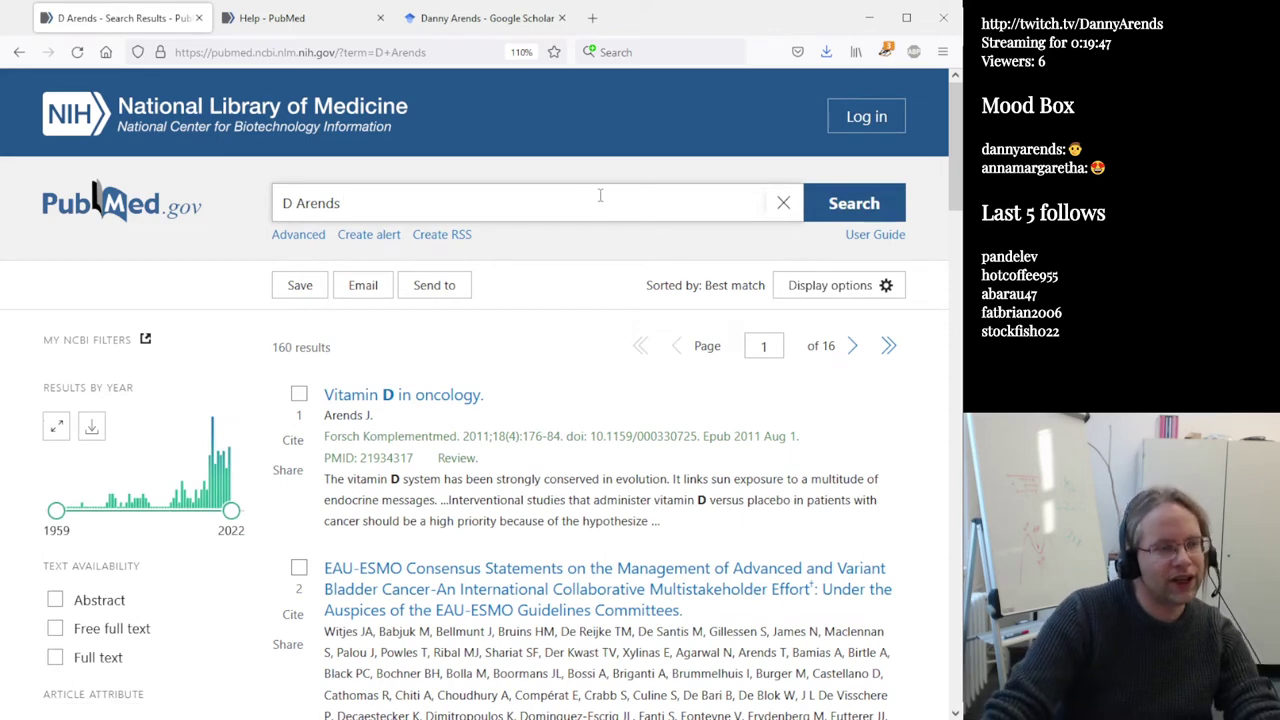
Search the name AND 2010/01/01[dp], then retry with the name in quotes
{"action": "key", "text": "ctrl+v"}
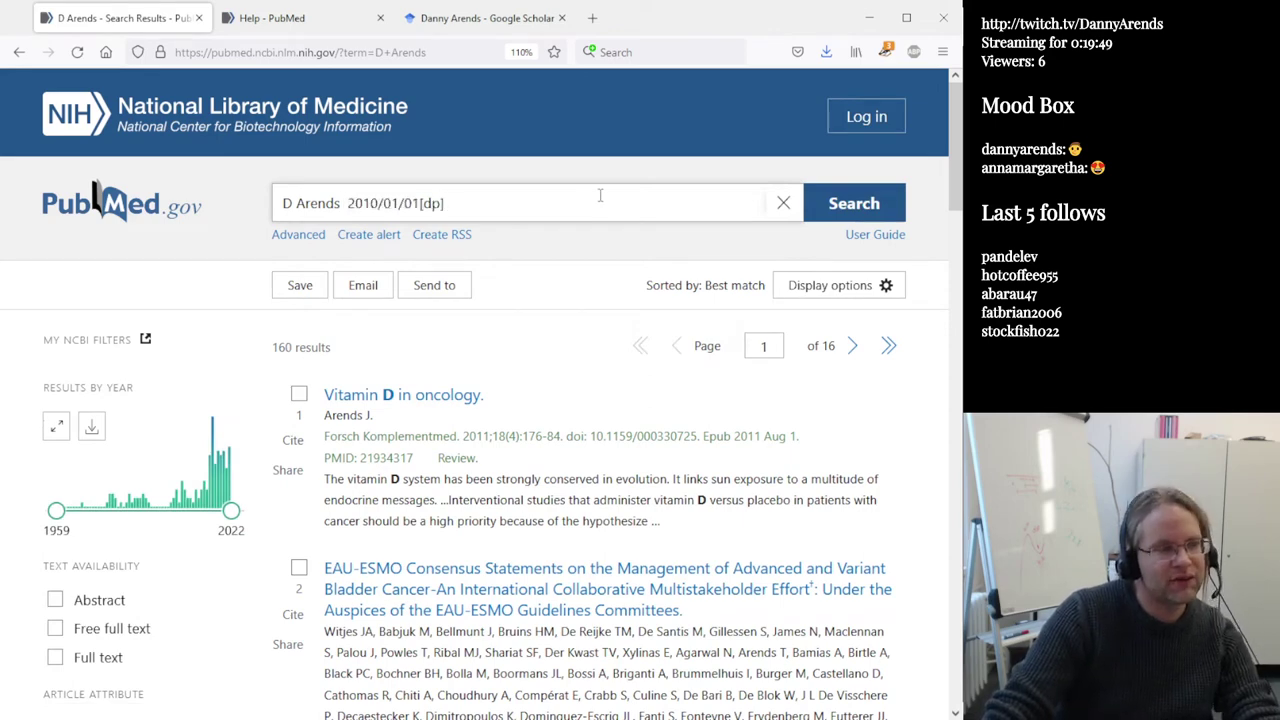
{"action": "left_click", "coordinate": [355, 20]}
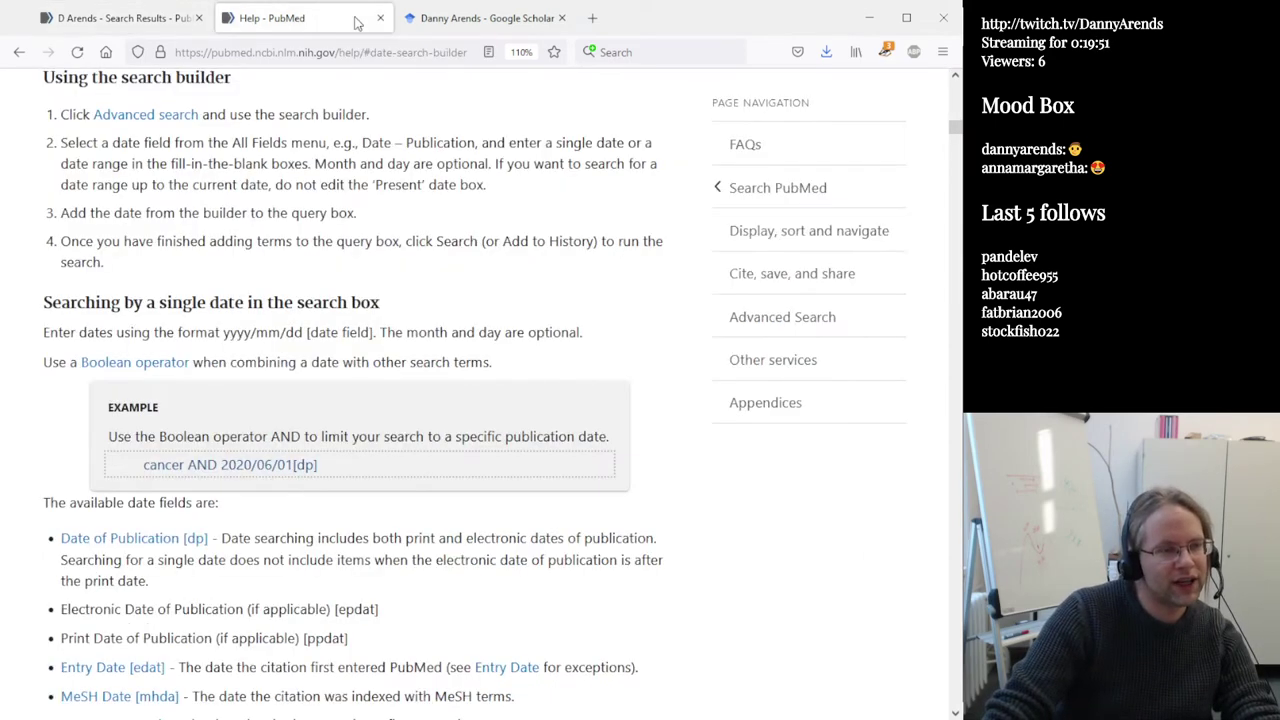
{"action": "left_click", "coordinate": [120, 20]}
{"action": "left_click", "coordinate": [350, 203]}
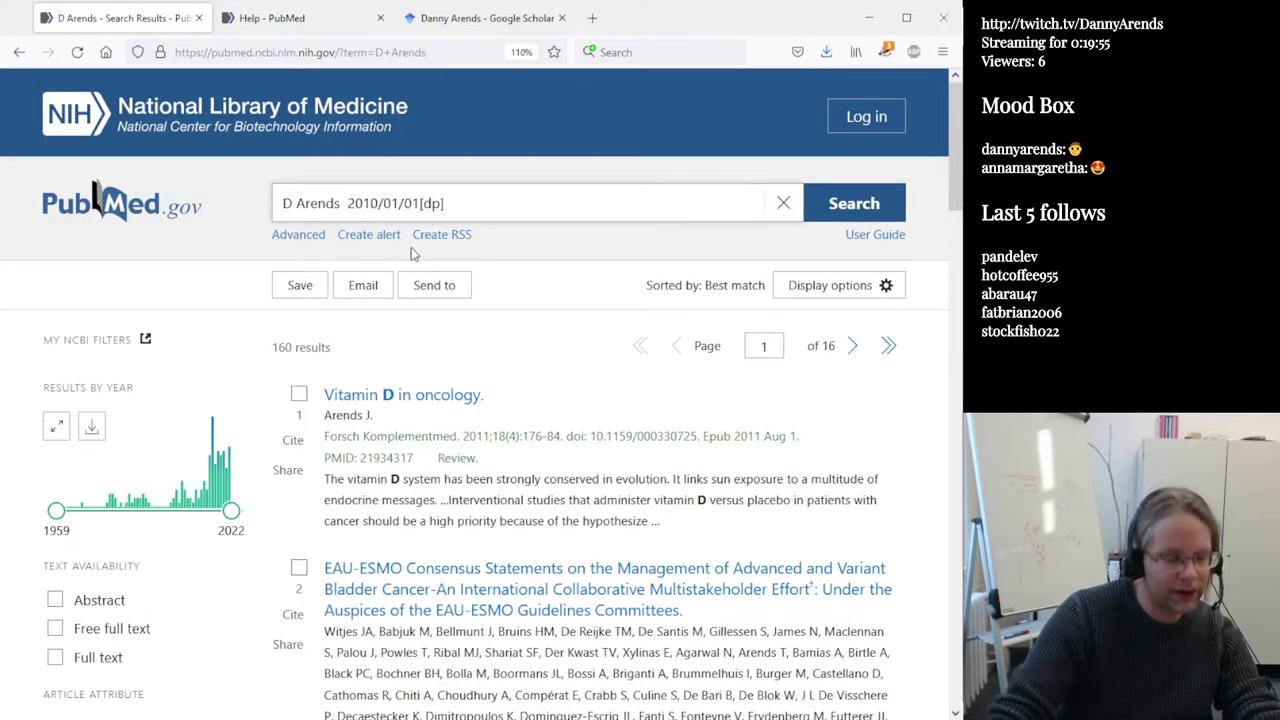
{"action": "type", "text": "AND"}
{"action": "key", "text": "Return"}
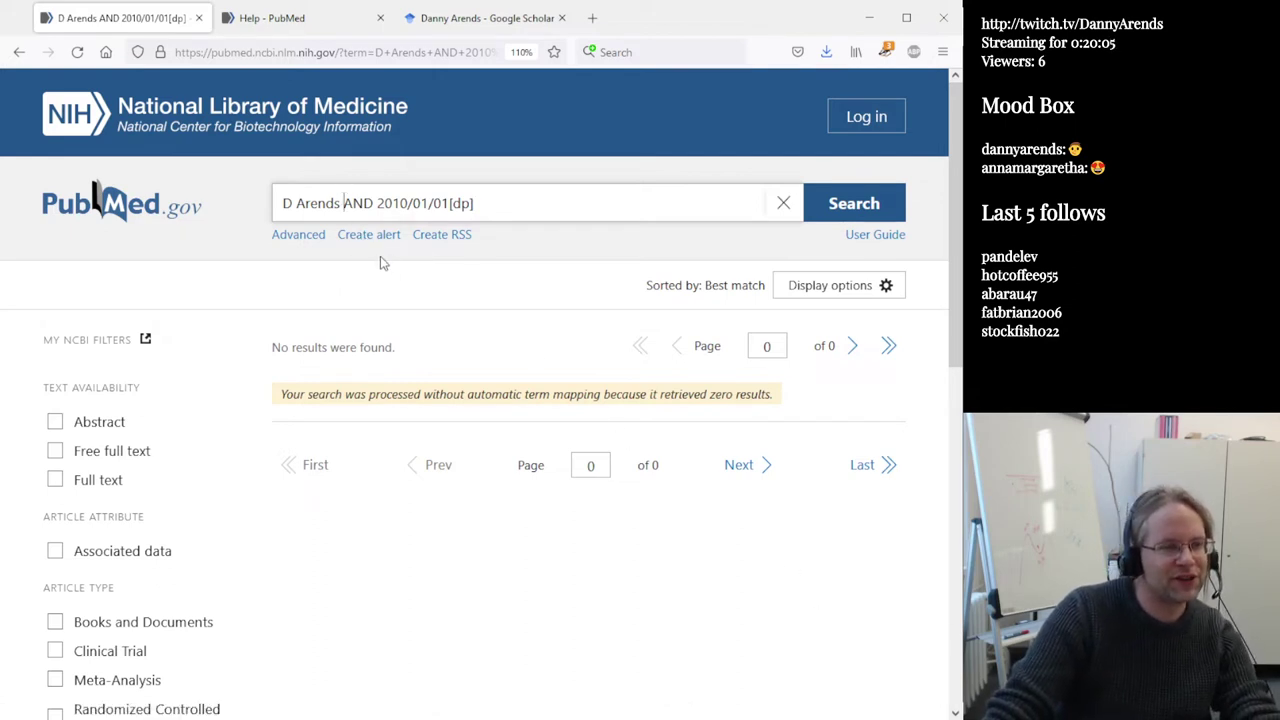
{"action": "type", "text": "\""}
{"action": "type", "text": "\""}
{"action": "key", "text": "Return"}
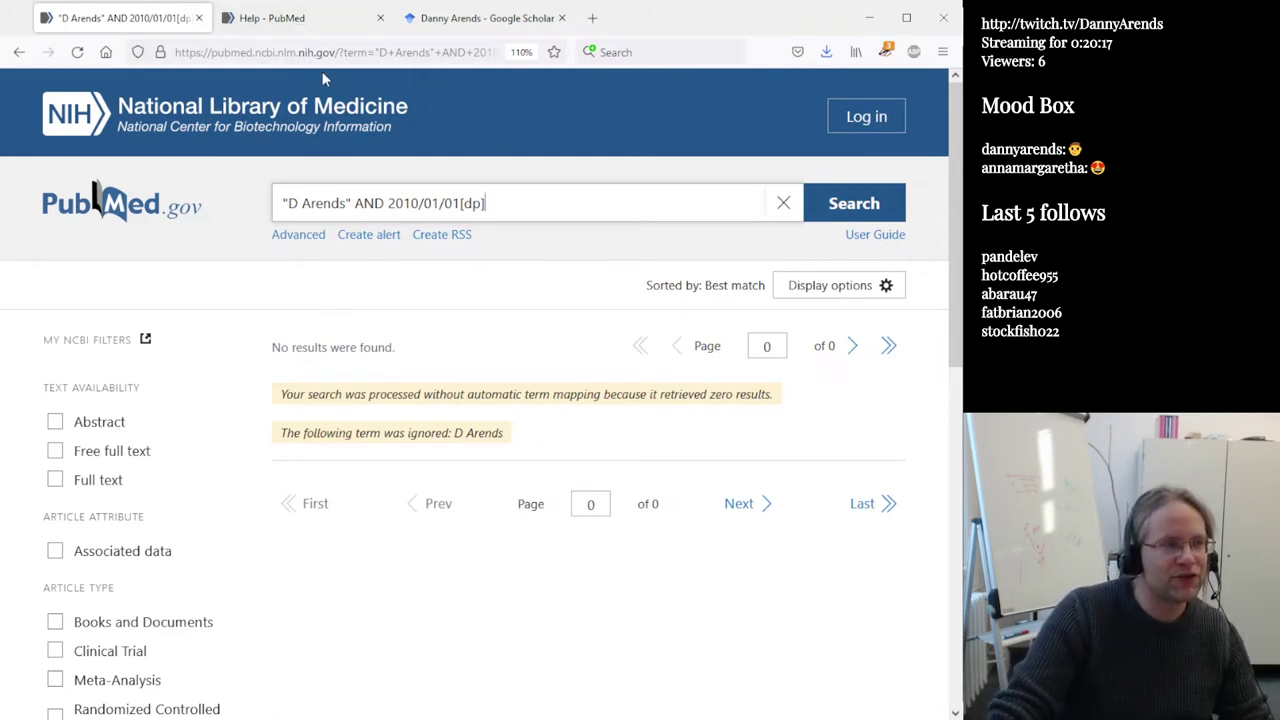
Drop the date, set the year slider to 2010, and search the name as a quoted phrase
{"action": "left_click_drag", "start_coordinate": [349, 199], "coordinate": [756, 235]}
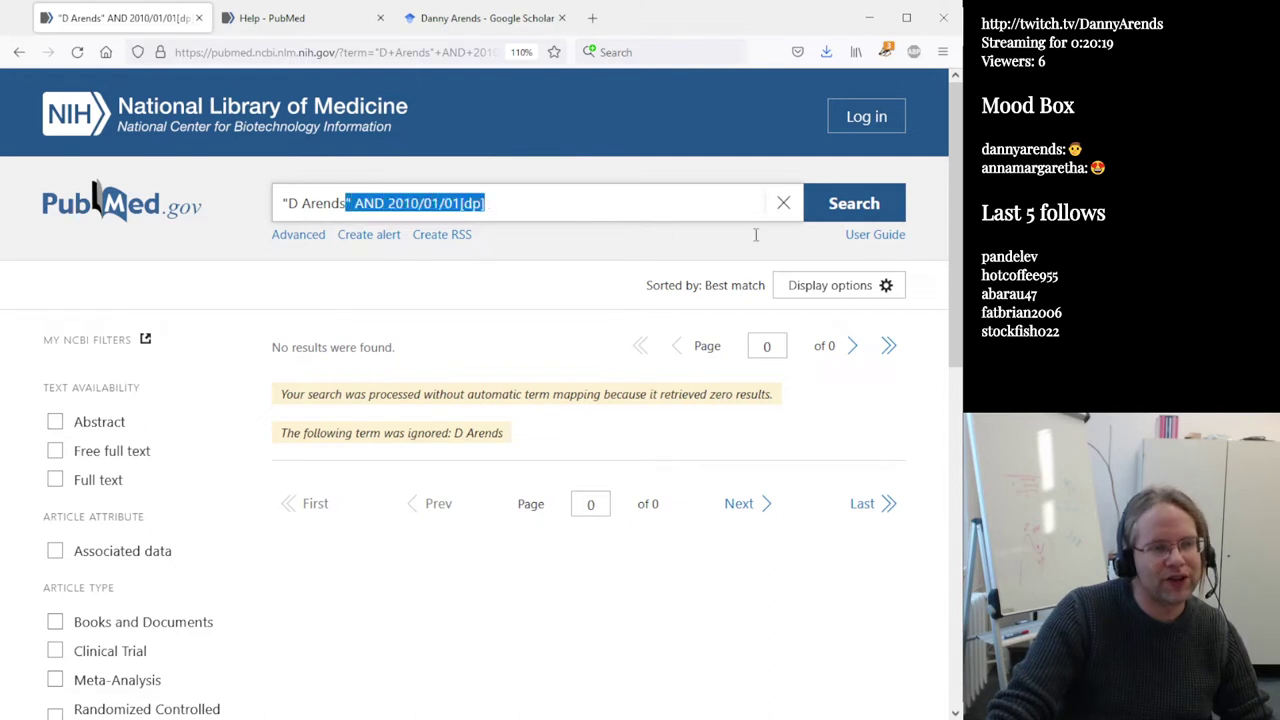
{"action": "key", "text": "BackSpace"}
{"action": "key", "text": "Return"}
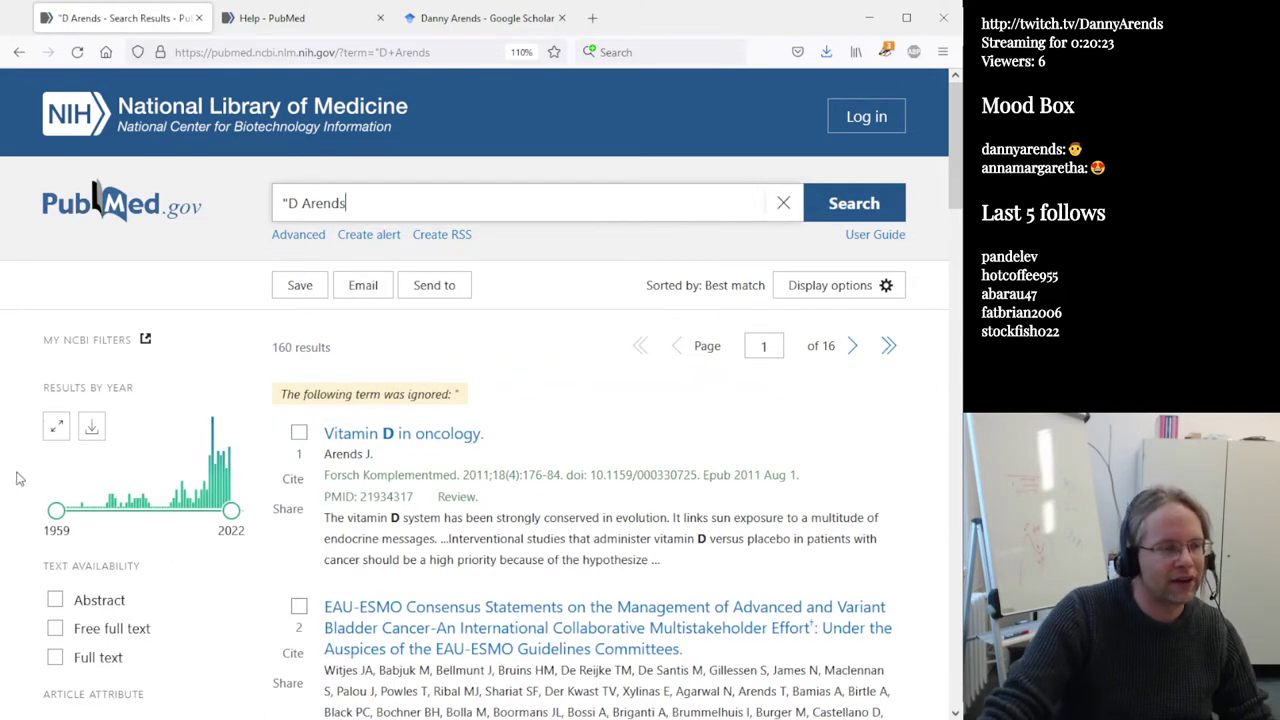
{"action": "left_click_drag", "start_coordinate": [55, 511], "coordinate": [198, 511]}
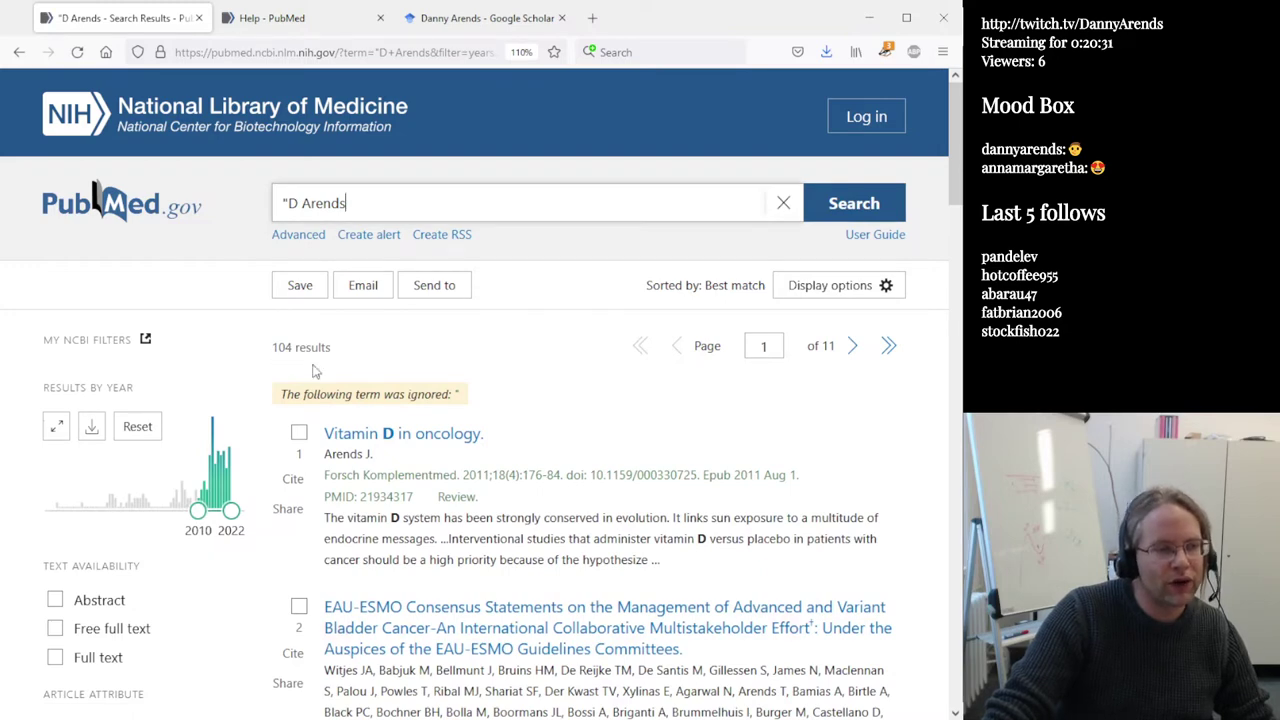
{"action": "type", "text": "\""}
{"action": "key", "text": "Return"}
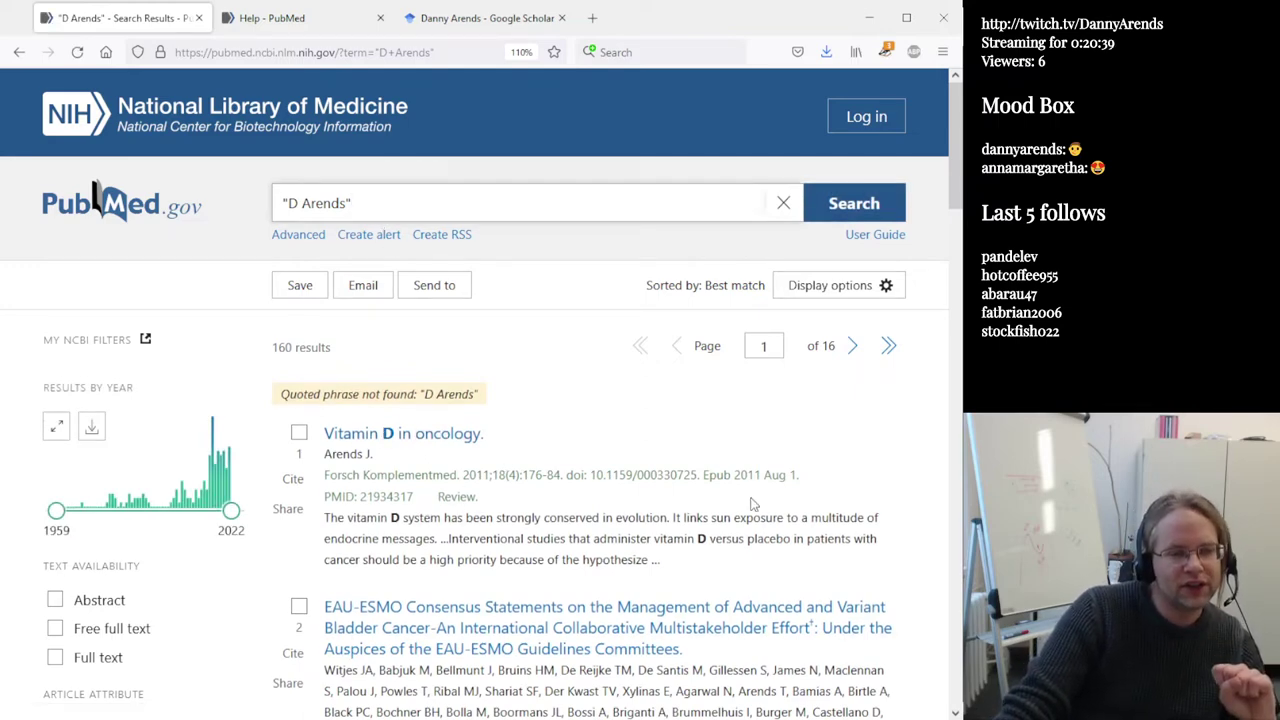
Return to the Help page's 'Searching by date' section with the cancer AND 2020/06/01[dp] example
{"action": "scroll", "coordinate": [641, 534], "scroll_direction": "down", "scroll_amount": 1}
{"action": "scroll", "coordinate": [641, 534], "scroll_direction": "down", "scroll_amount": 1}
{"action": "scroll", "coordinate": [600, 480], "scroll_direction": "down", "scroll_amount": 4}
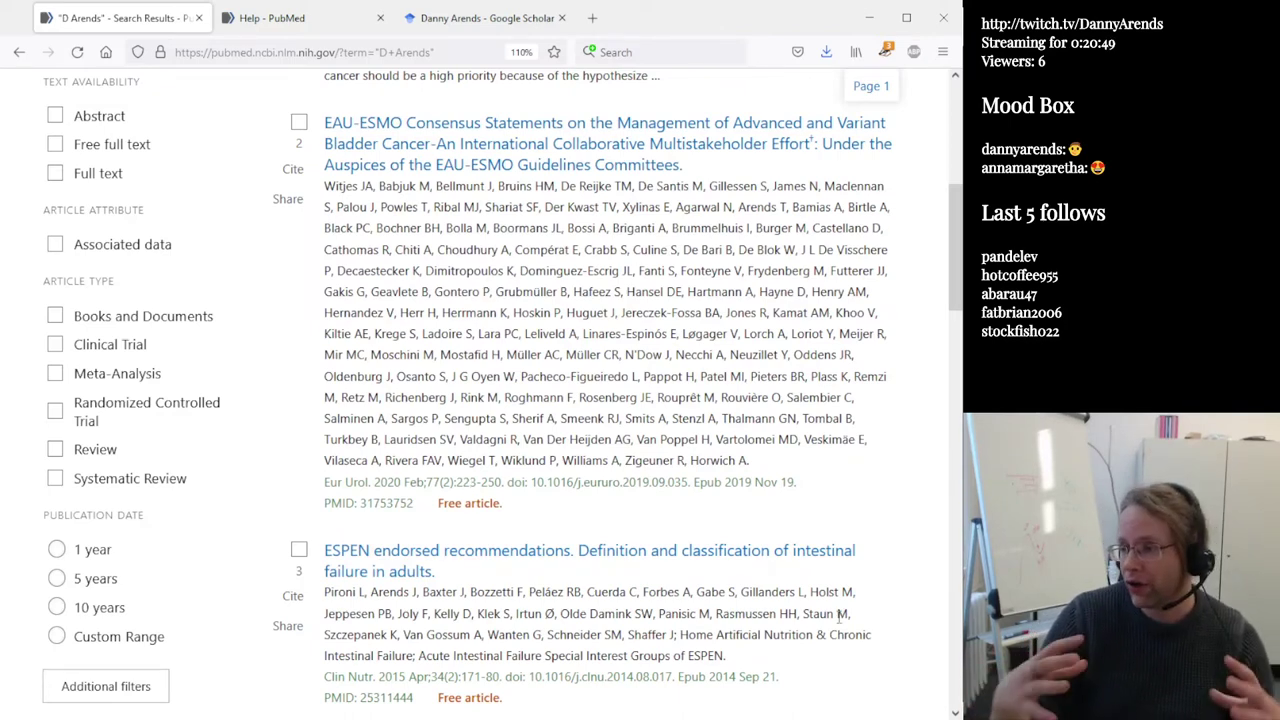
{"action": "left_click", "coordinate": [291, 20]}
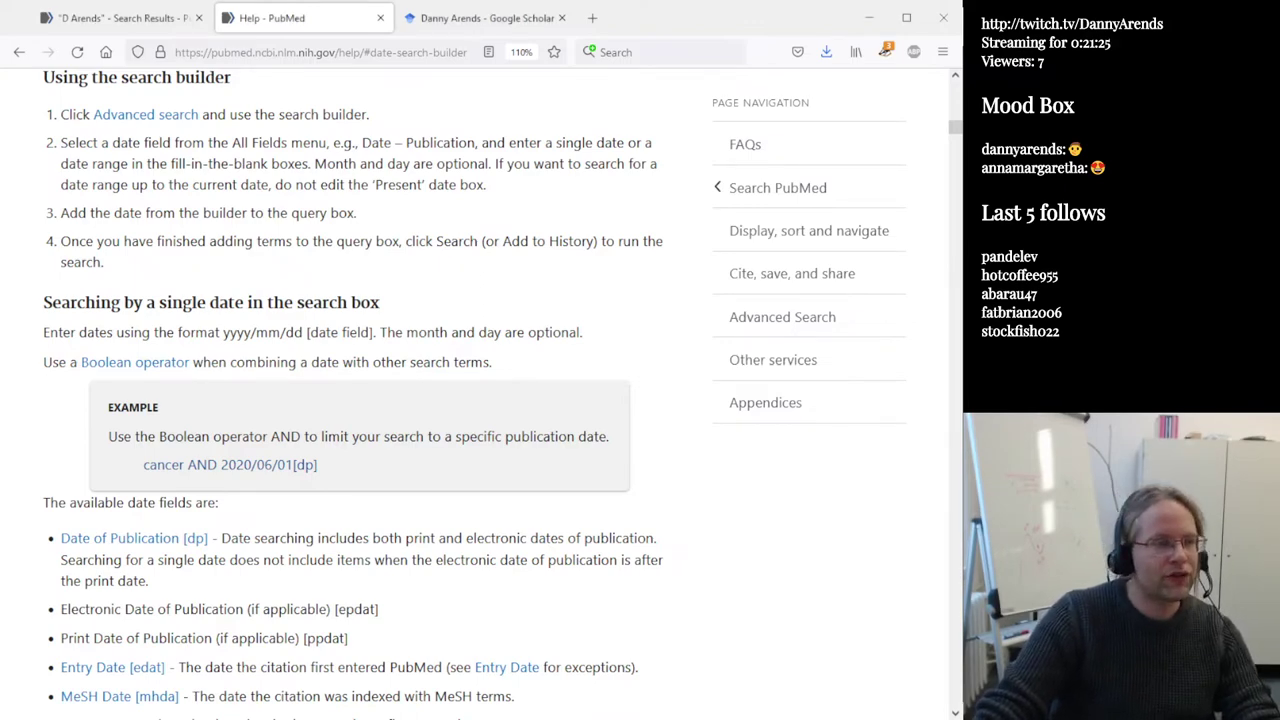
Google 'uniprot', open the UniProt site, and paste the query fields help page address
{"action": "left_click", "coordinate": [300, 50]}
{"action": "type", "text": "uniprot"}
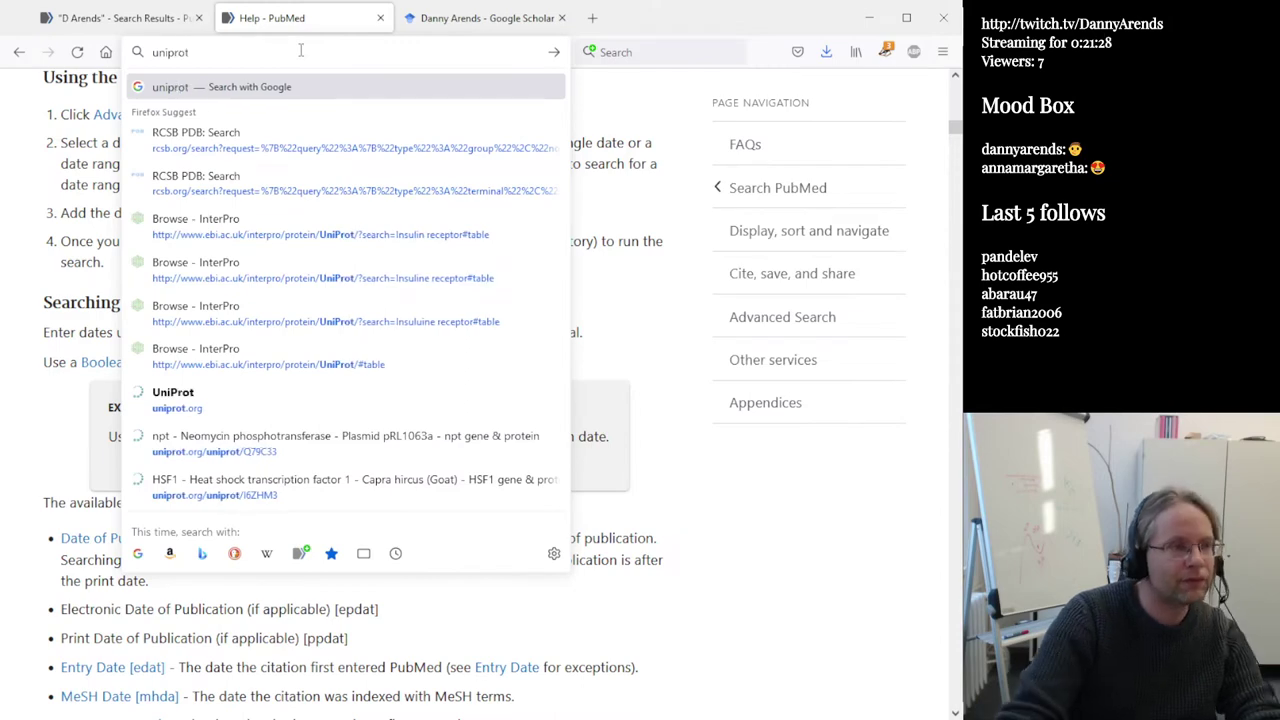
{"action": "key", "text": "Return"}
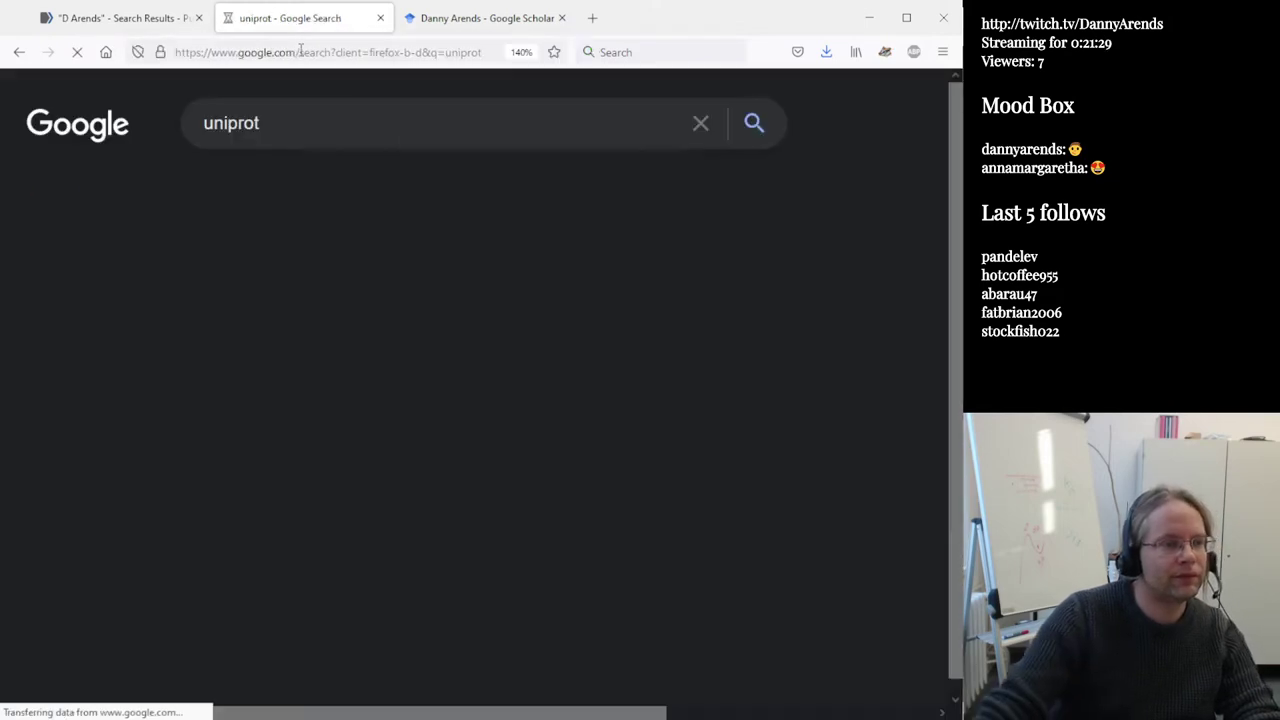
{"action": "left_click", "coordinate": [60, 320]}
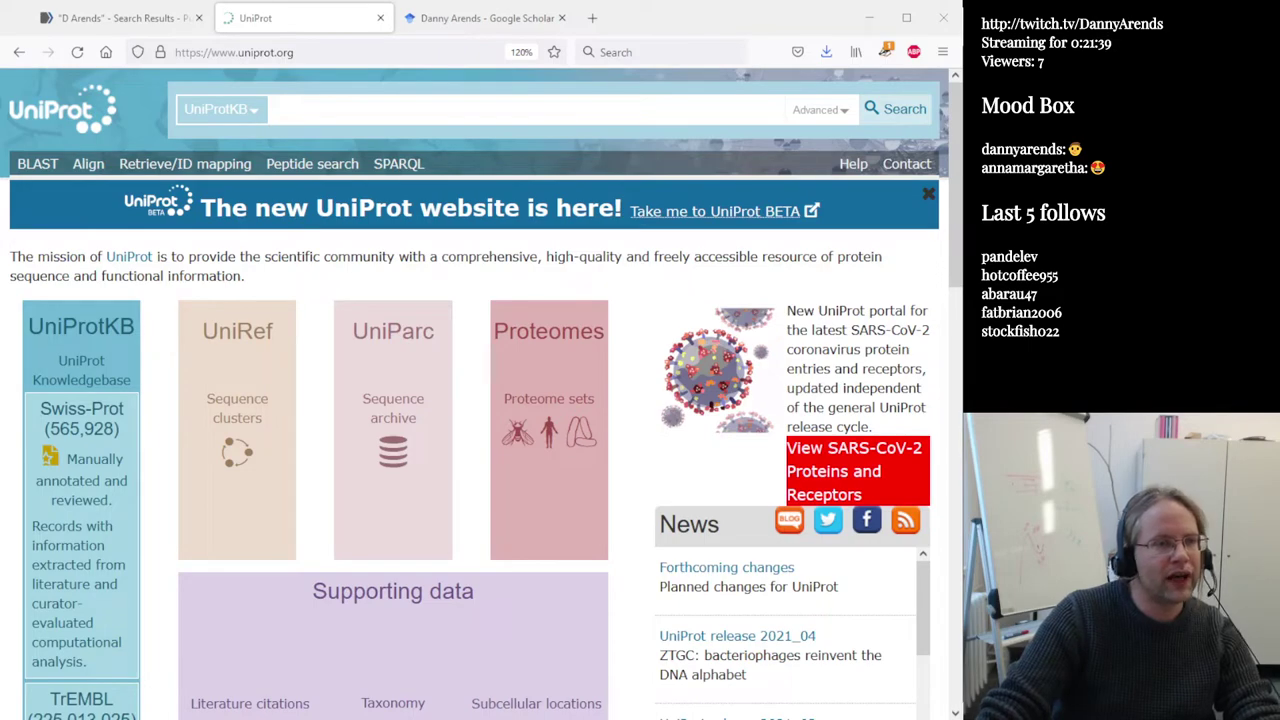
{"action": "key", "text": "ctrl+l"}
{"action": "type", "text": "https://www.uniprot.org/help/query-fields"}
Load the UniProtKB query fields page, highlight the 'exactly 5 transmembrane regions' example, and go back home
{"action": "key", "text": "Return"}
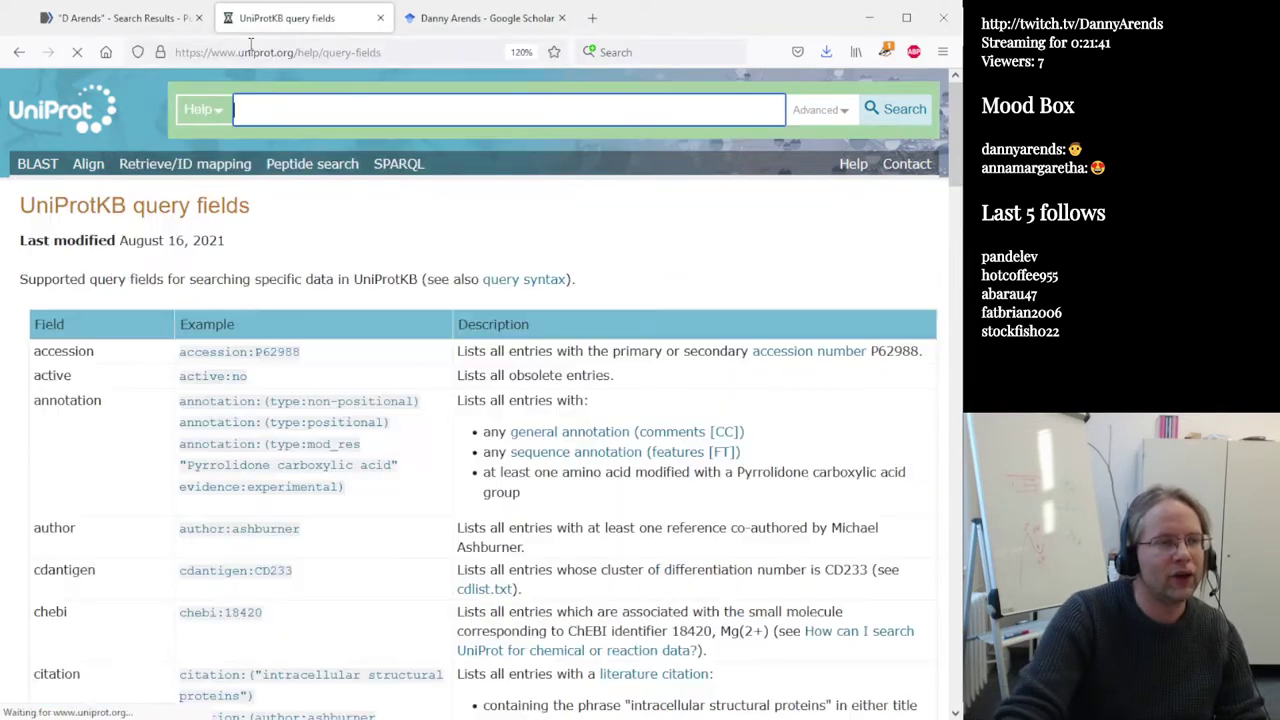
{"action": "scroll", "coordinate": [510, 330], "scroll_direction": "down", "scroll_amount": 5}
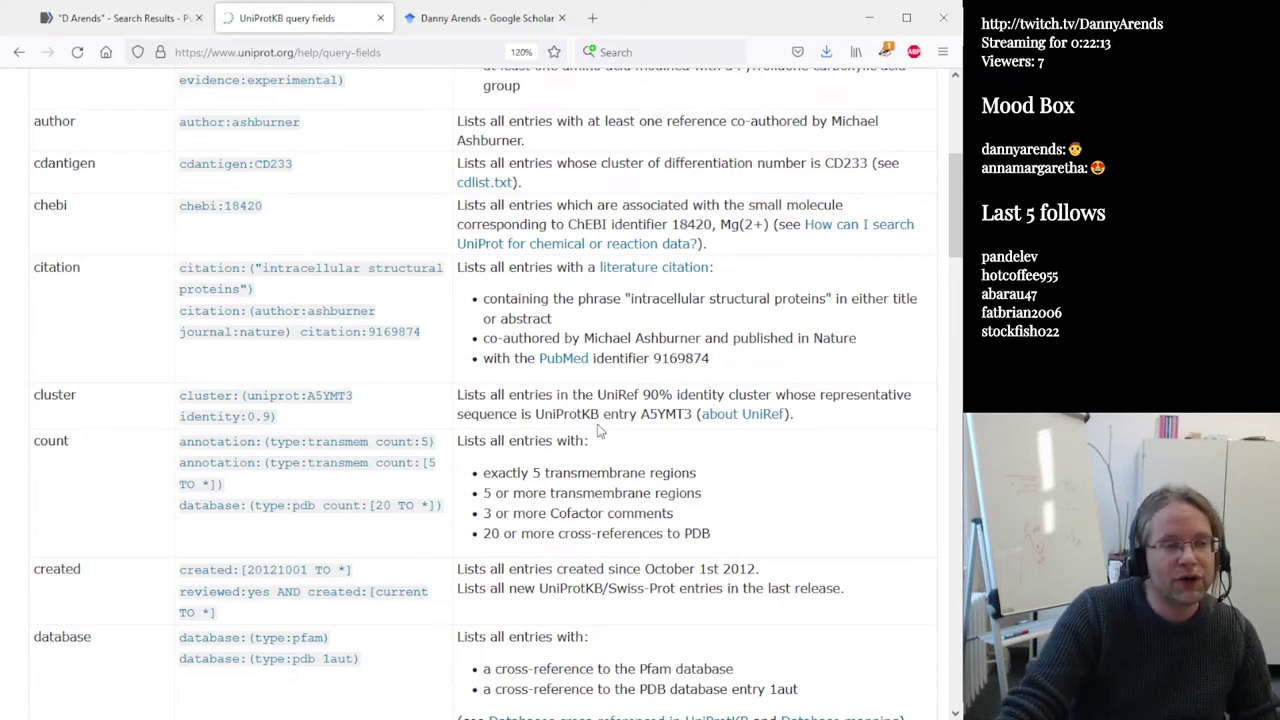
{"action": "scroll", "coordinate": [547, 385], "scroll_direction": "down", "scroll_amount": 2}
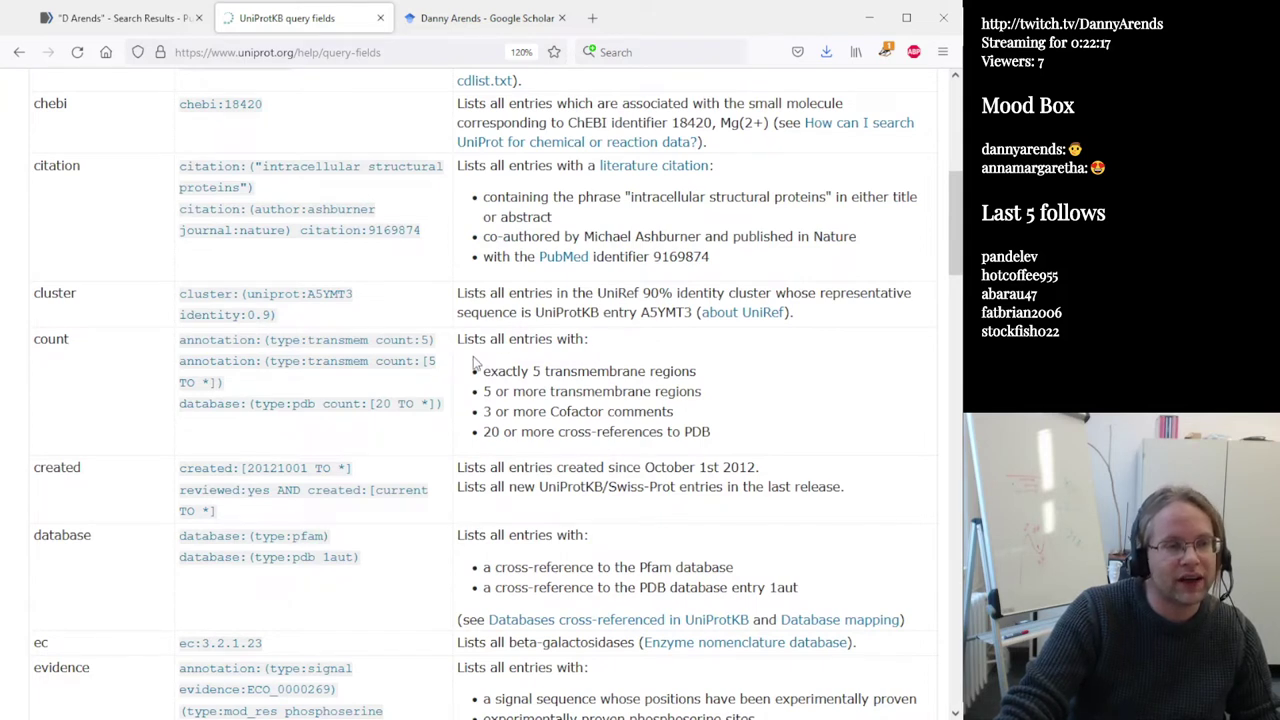
{"action": "left_click_drag", "start_coordinate": [484, 371], "coordinate": [714, 373]}
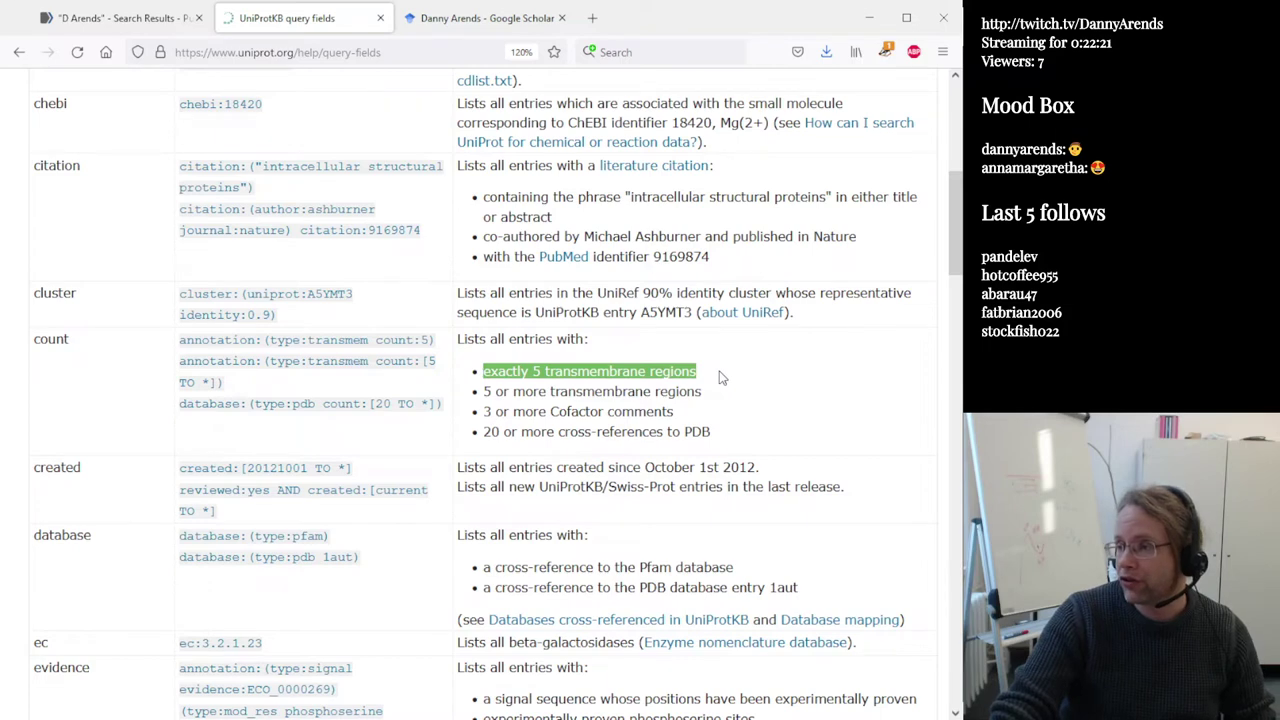
{"action": "scroll", "coordinate": [710, 374], "scroll_direction": "down", "scroll_amount": 2}
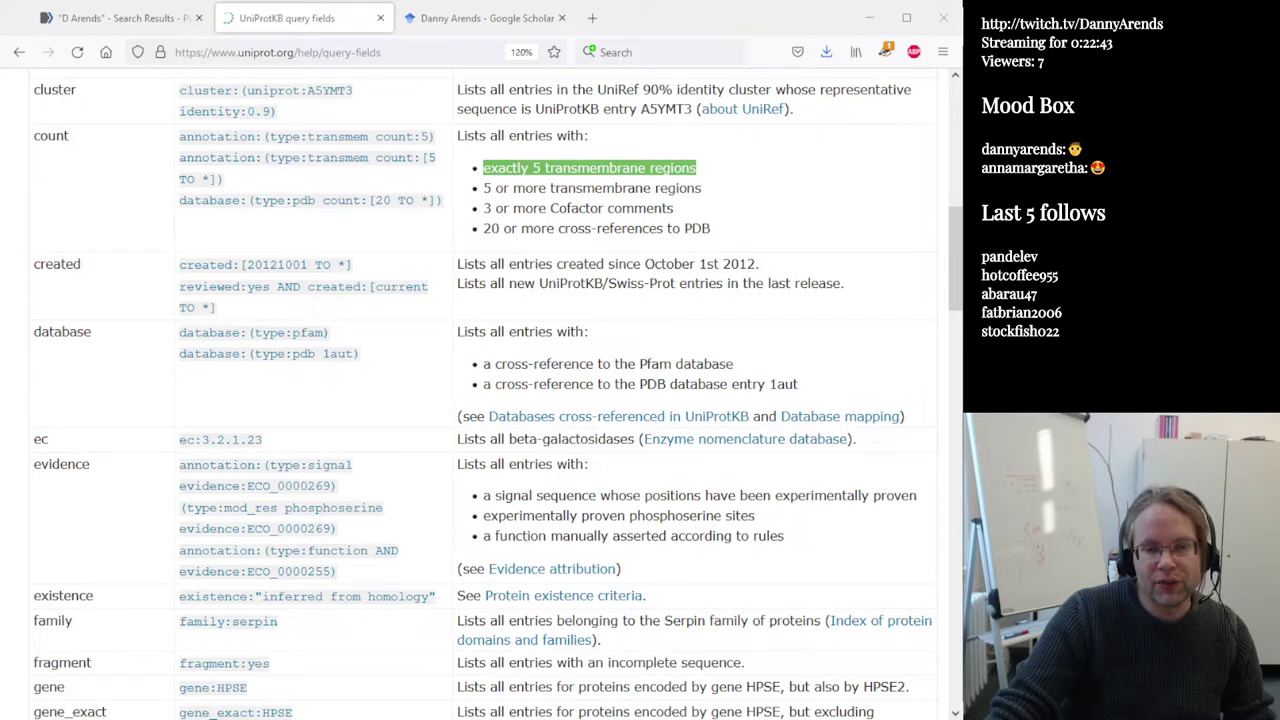
{"action": "key", "text": "alt+Left"}
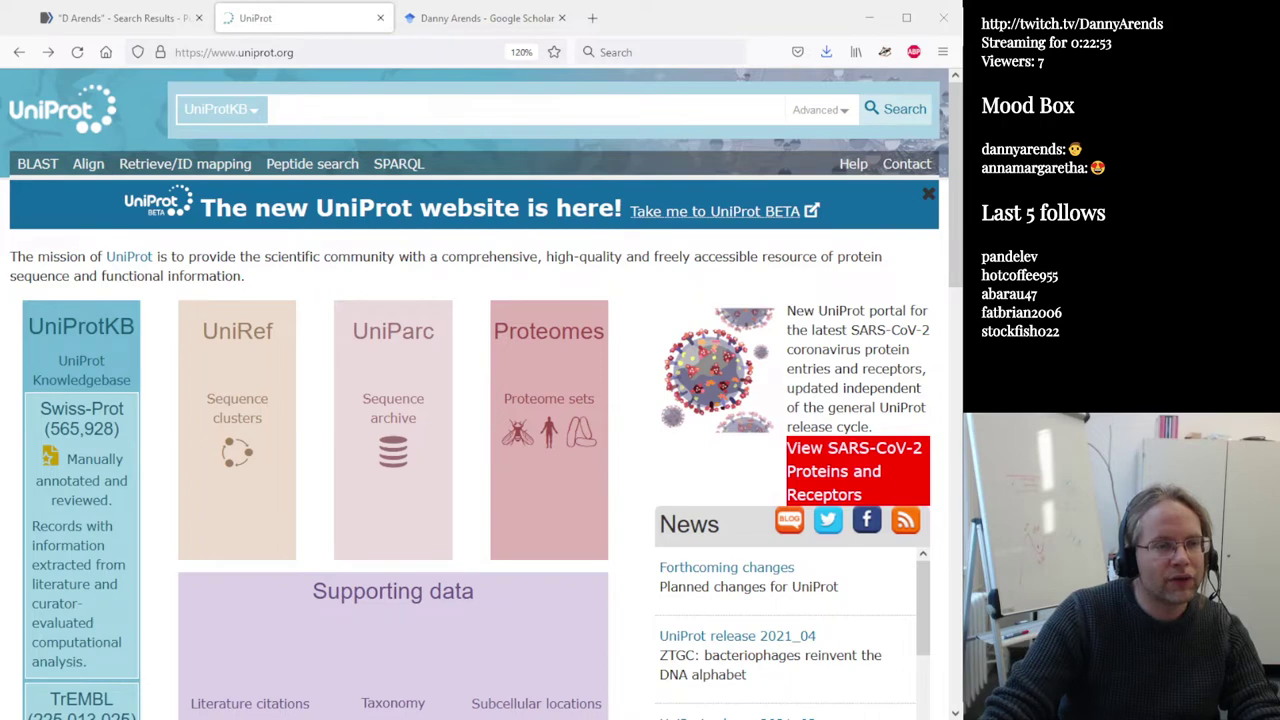
Search UniProtKB for 'reviewed:yes AND organism:9031', listing 2,297 reviewed chicken entries
{"action": "left_click", "coordinate": [300, 115]}
{"action": "type", "text": "reviewed:yes AND organism:9031"}
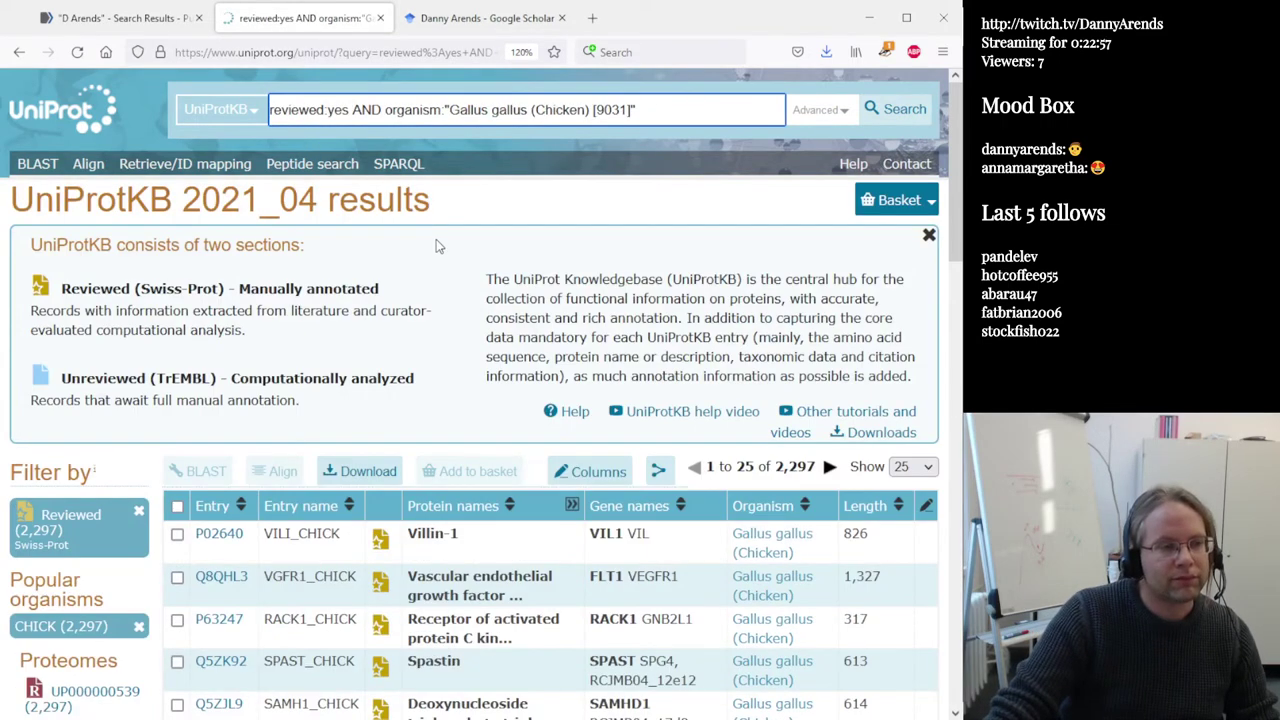
{"action": "double_click", "coordinate": [310, 109]}
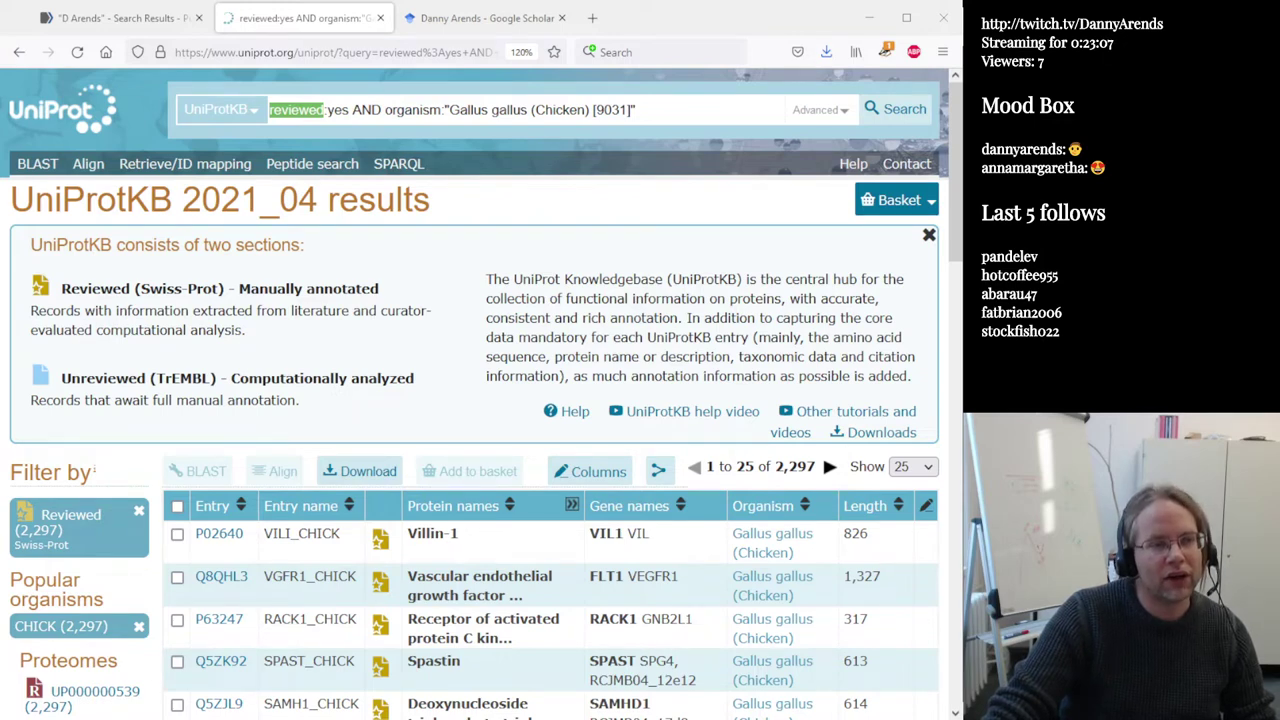
{"action": "double_click", "coordinate": [608, 110]}
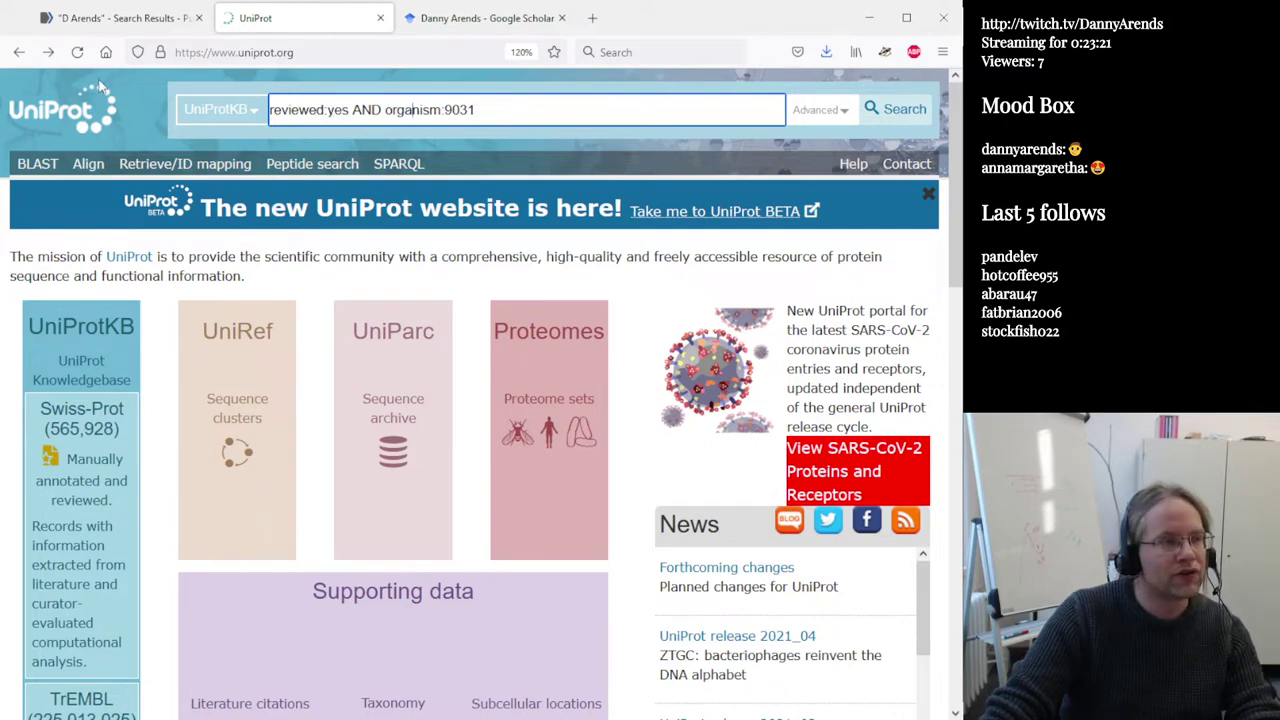
{"action": "key", "text": "Return"}
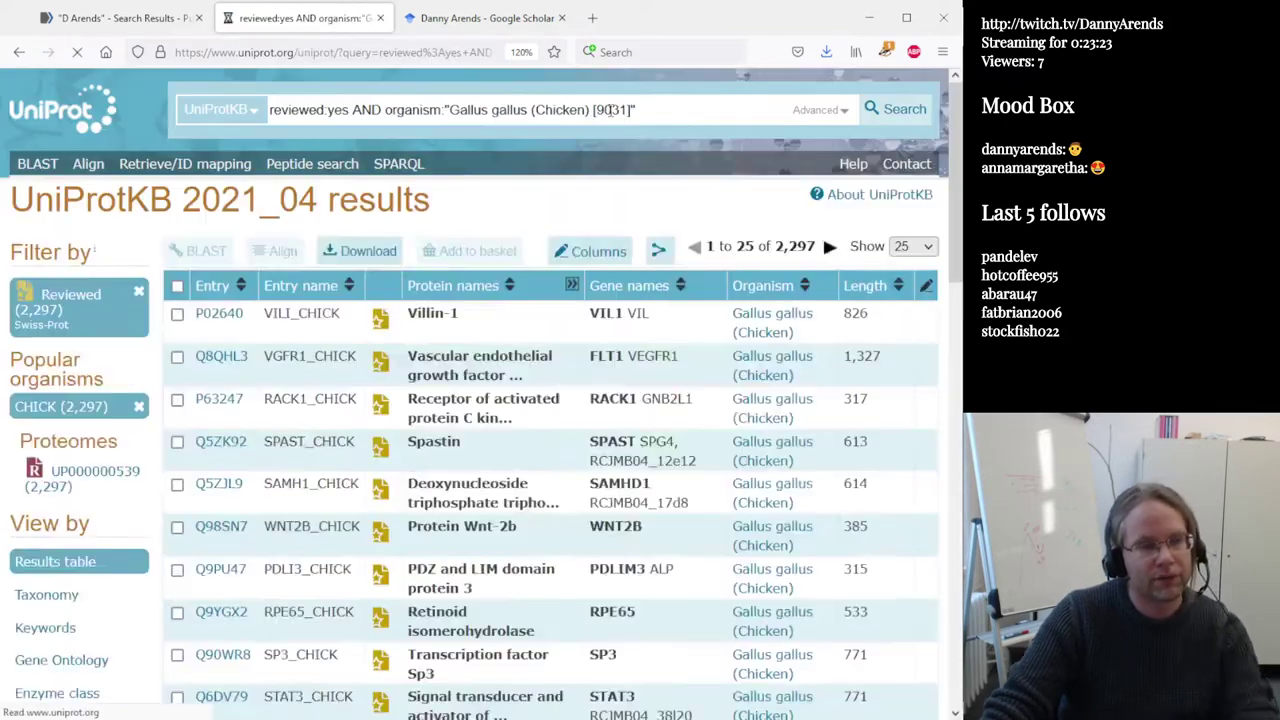
{"action": "scroll", "coordinate": [435, 291], "scroll_direction": "down", "scroll_amount": 2}
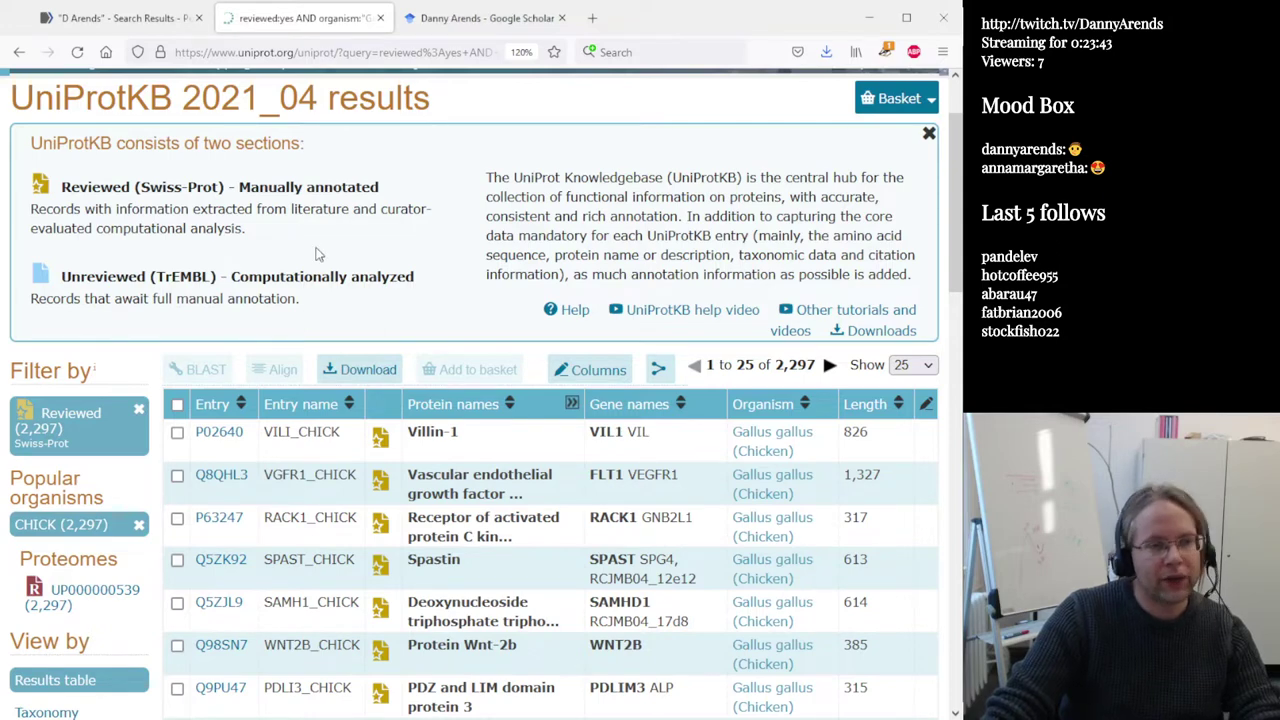
{"action": "scroll", "coordinate": [822, 351], "scroll_direction": "up", "scroll_amount": 2}
{"action": "left_click_drag", "start_coordinate": [700, 108], "coordinate": [433, 110]}
Add 'created:[20110901 TO *]' to the query for 87 results, then enter the bovine myostatin query
{"action": "key", "text": "ctrl+a"}
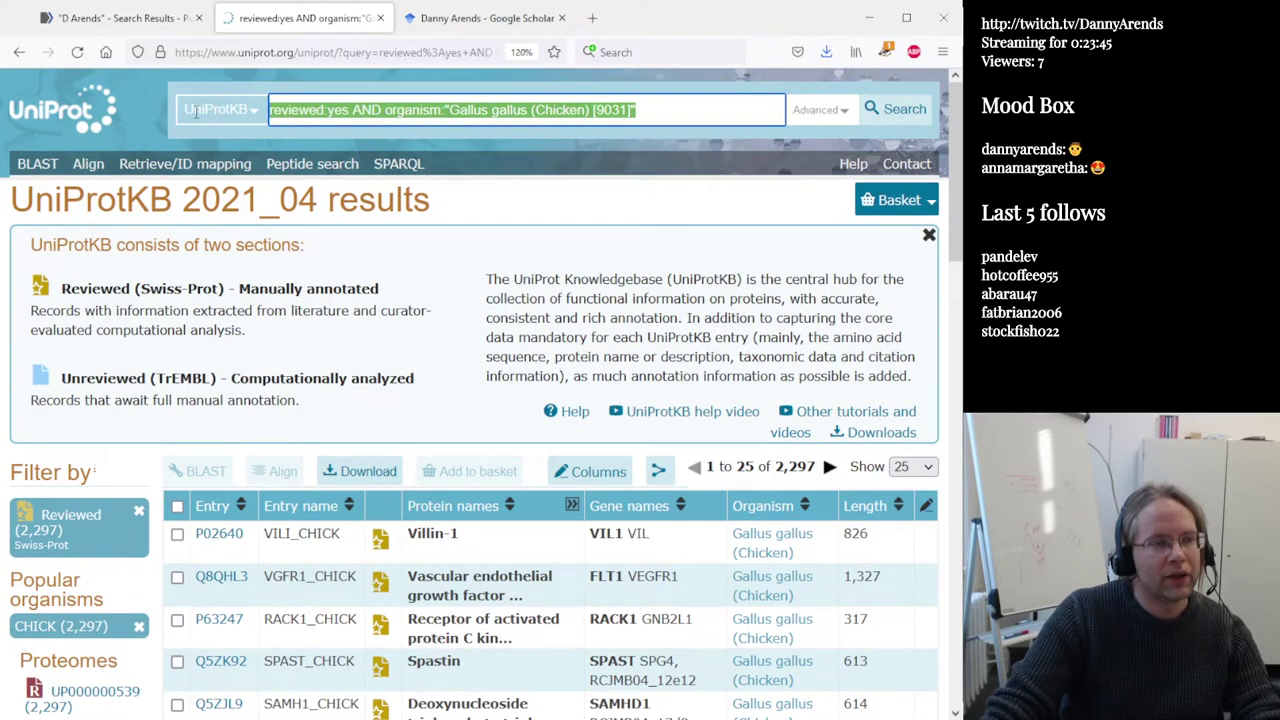
{"action": "type", "text": "reviewed:yes AND organism:9031 AND created:[20110901 TO *]"}
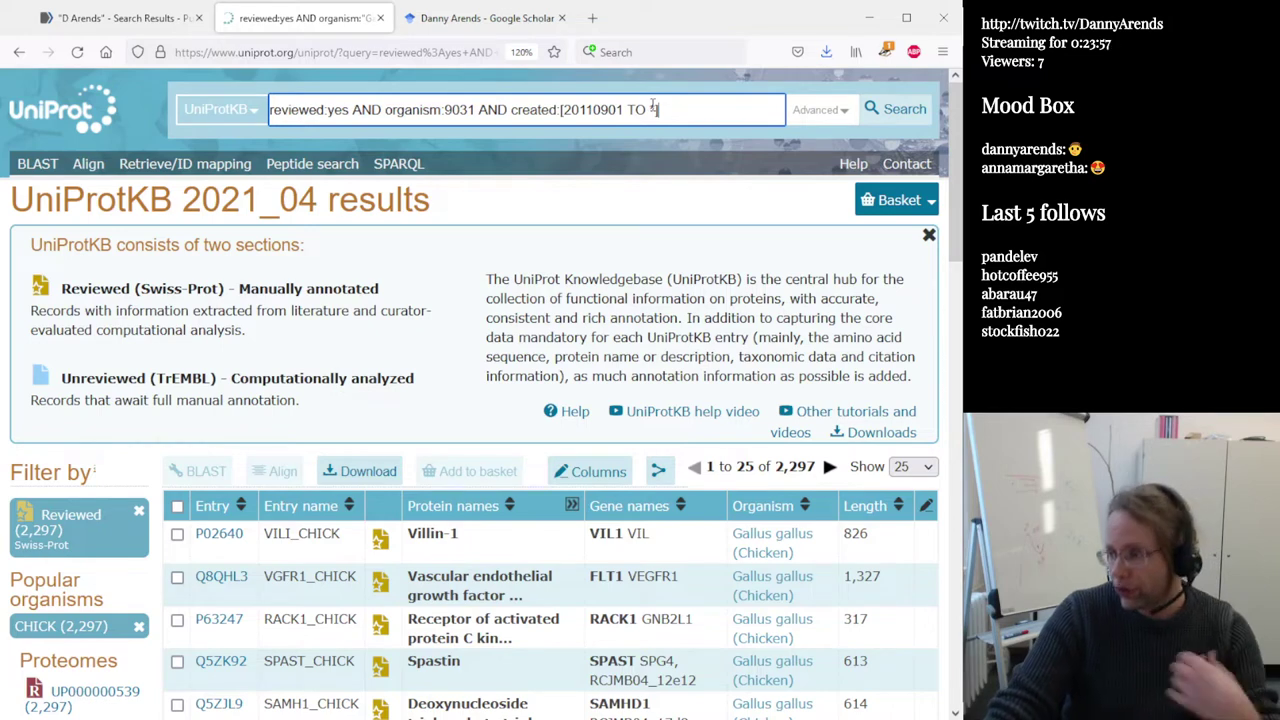
{"action": "type", "text": "]"}
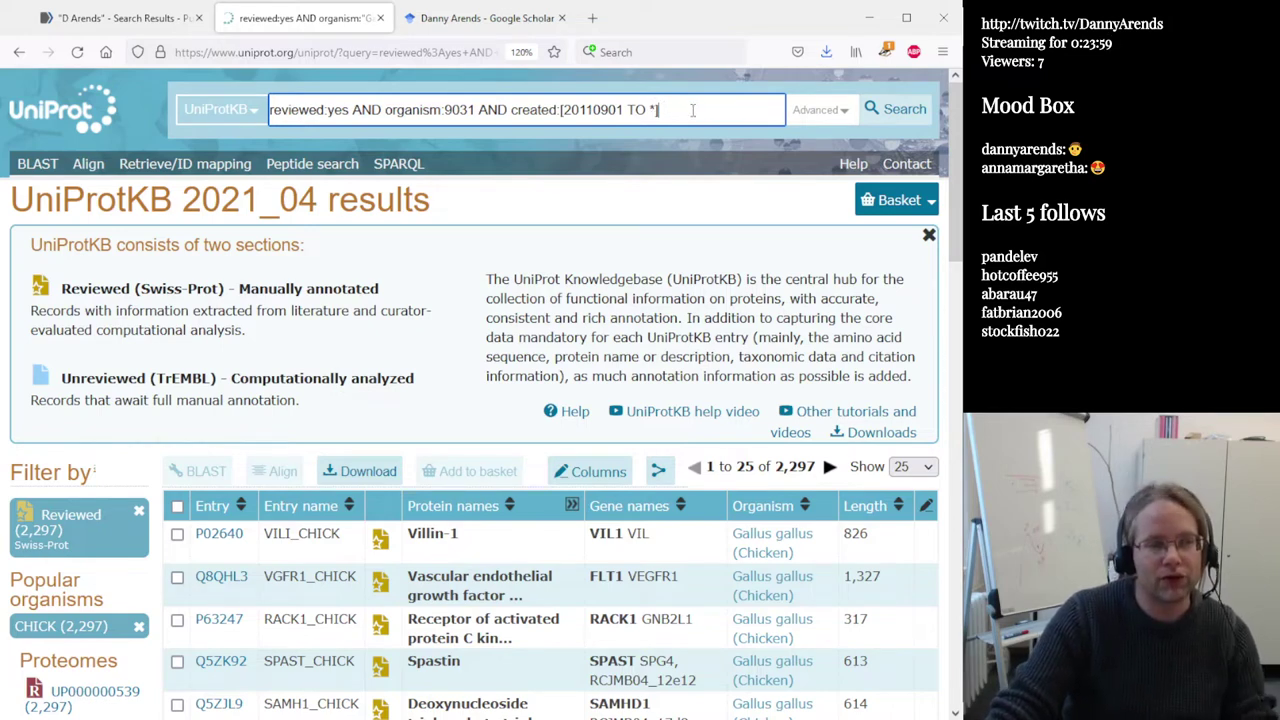
{"action": "key", "text": "Return"}
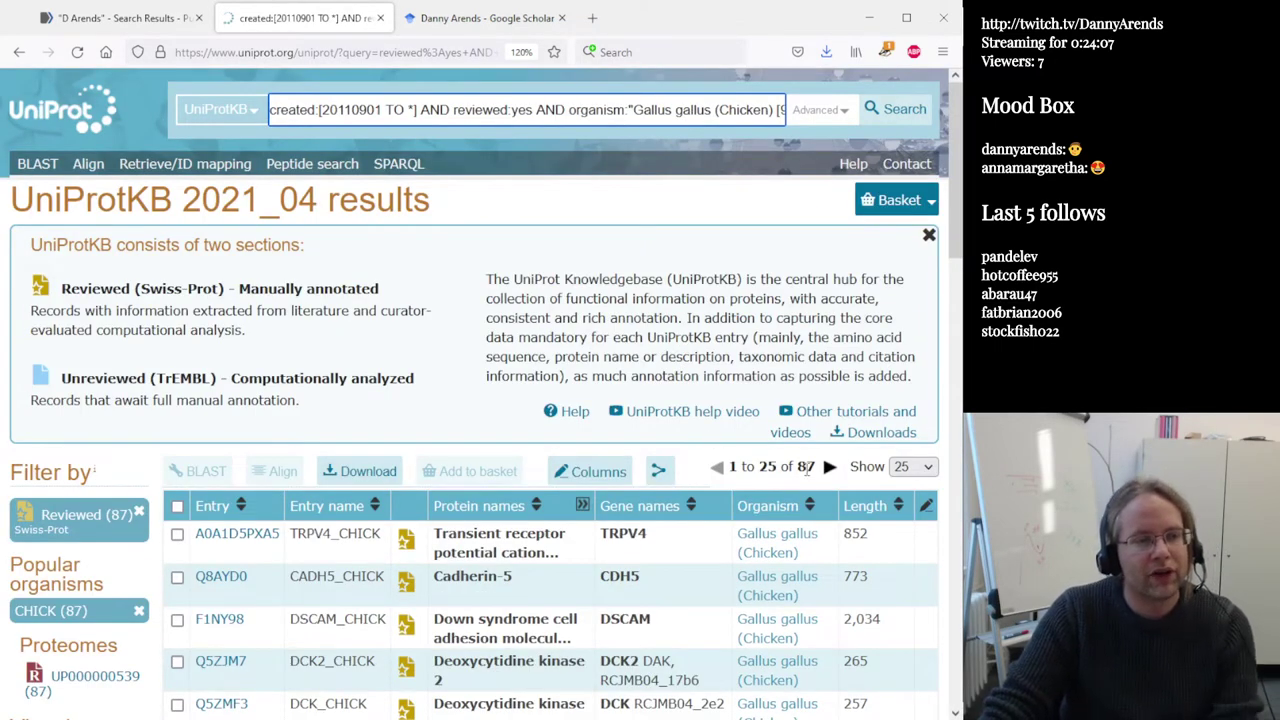
{"action": "double_click", "coordinate": [807, 466]}
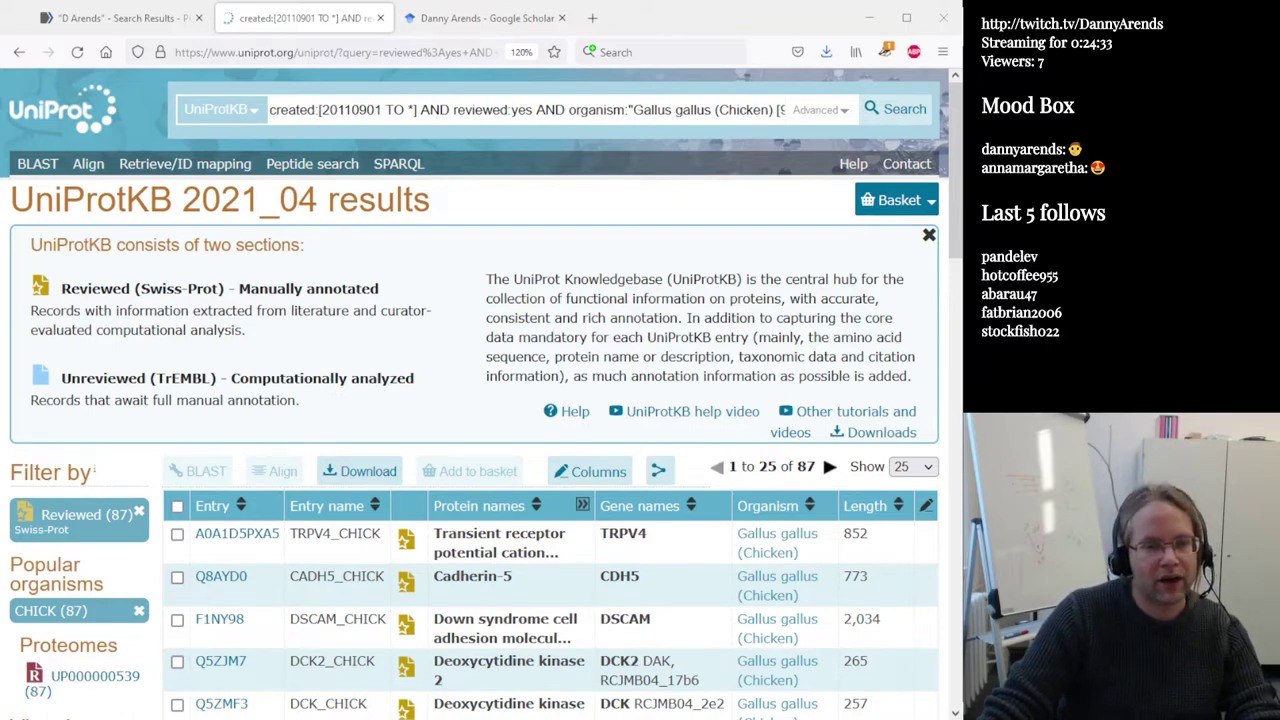
{"action": "triple_click", "coordinate": [540, 113]}
{"action": "type", "text": "myostatin AND reviewed:yes AND organism:9913"}
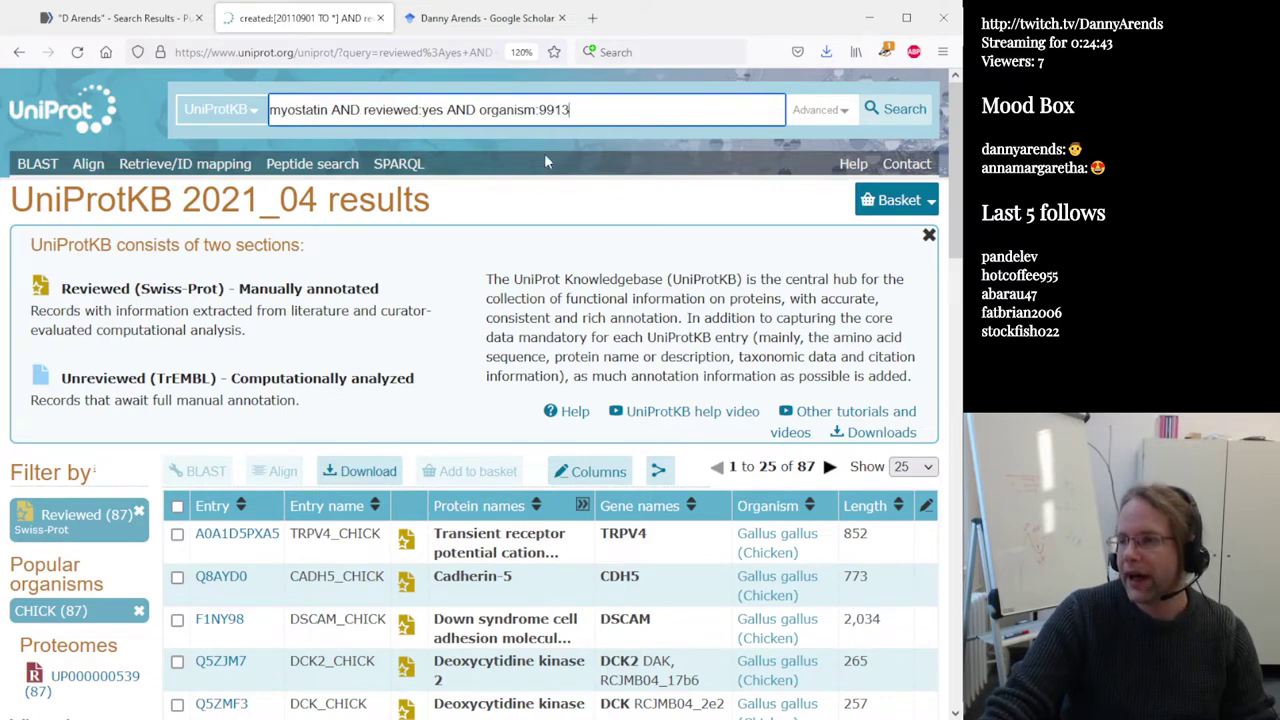
Run 'myostatin AND reviewed:yes AND organism:9913', returning GDF8_BOVIN, FST_BOVIN and WFKN2_BOVIN
{"action": "left_click", "coordinate": [898, 112]}
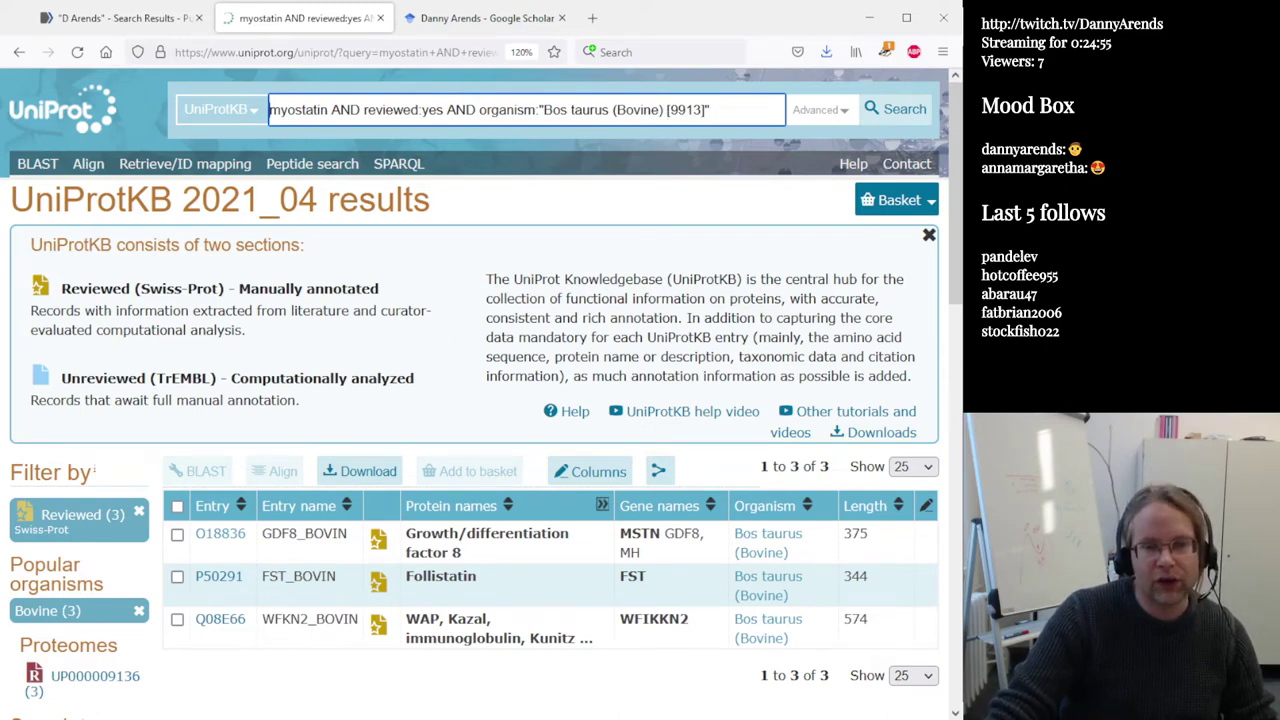
Highlight Growth/differentiation factor 8 and genes MSTN, GDF8, MH, then open entry O18836
{"action": "left_click_drag", "start_coordinate": [404, 533], "coordinate": [518, 566]}
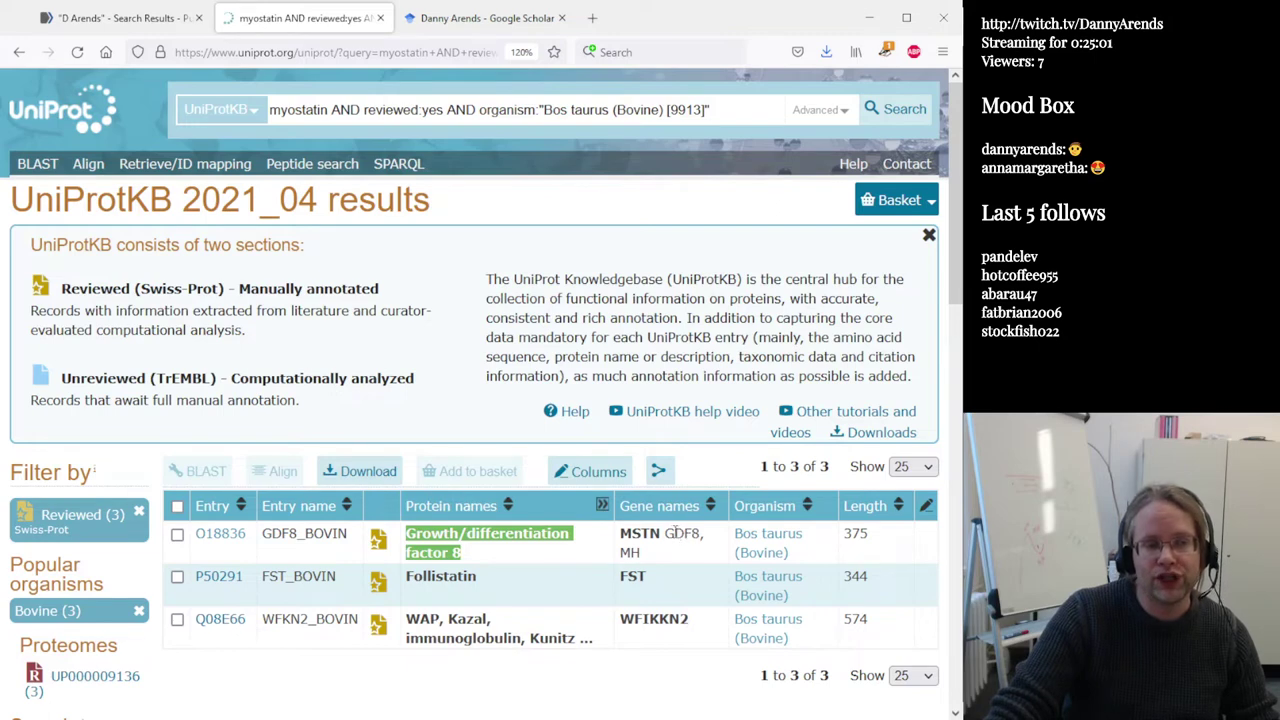
{"action": "left_click_drag", "start_coordinate": [661, 533], "coordinate": [620, 534]}
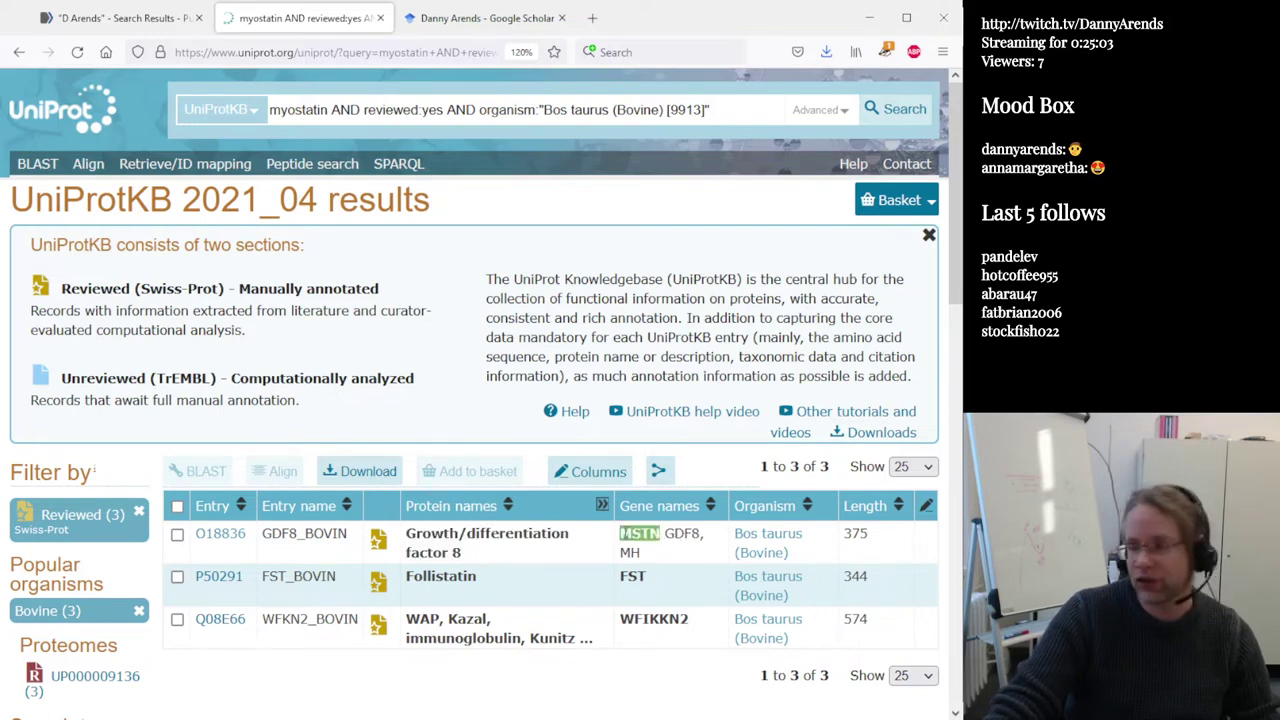
{"action": "double_click", "coordinate": [681, 534]}
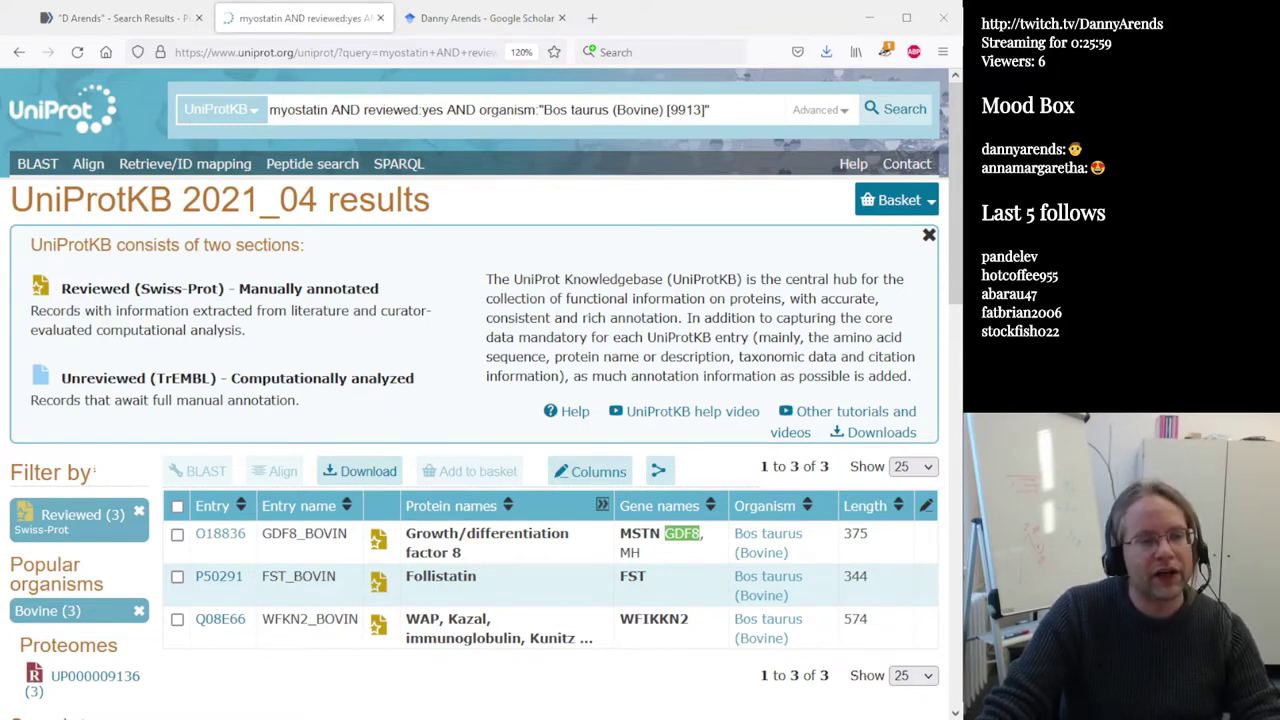
{"action": "double_click", "coordinate": [630, 552]}
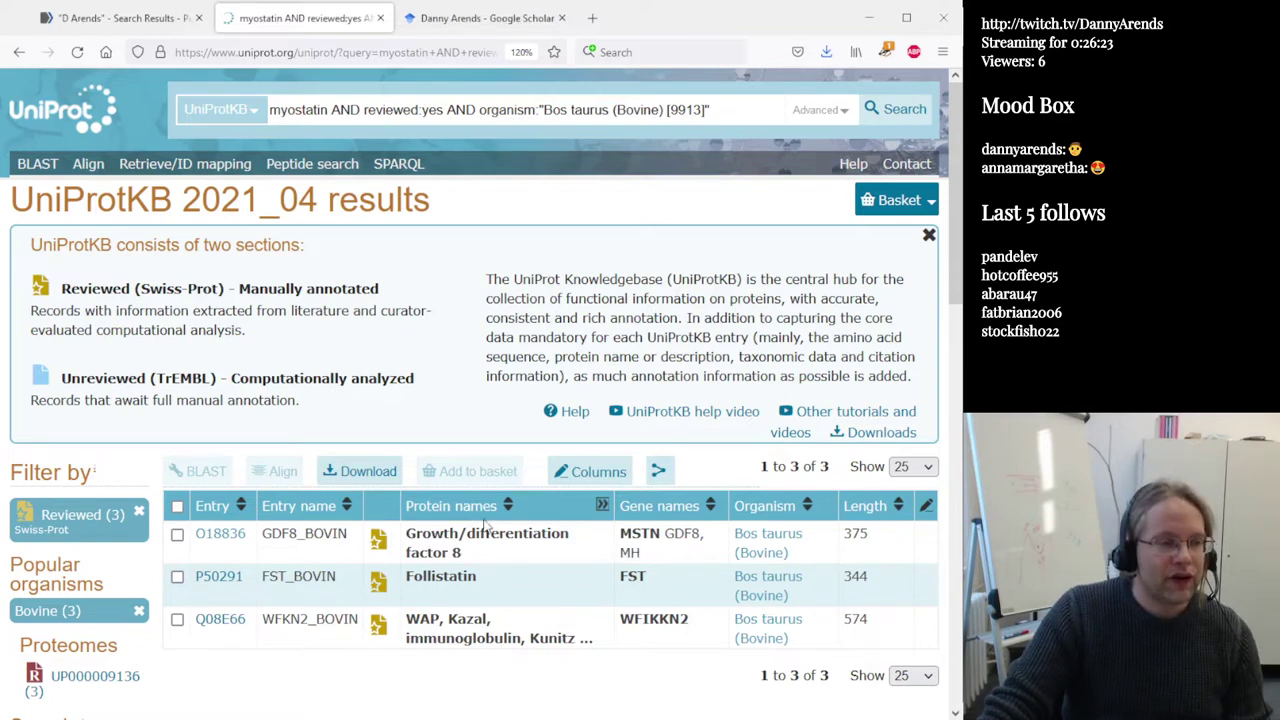
{"action": "left_click", "coordinate": [214, 536]}
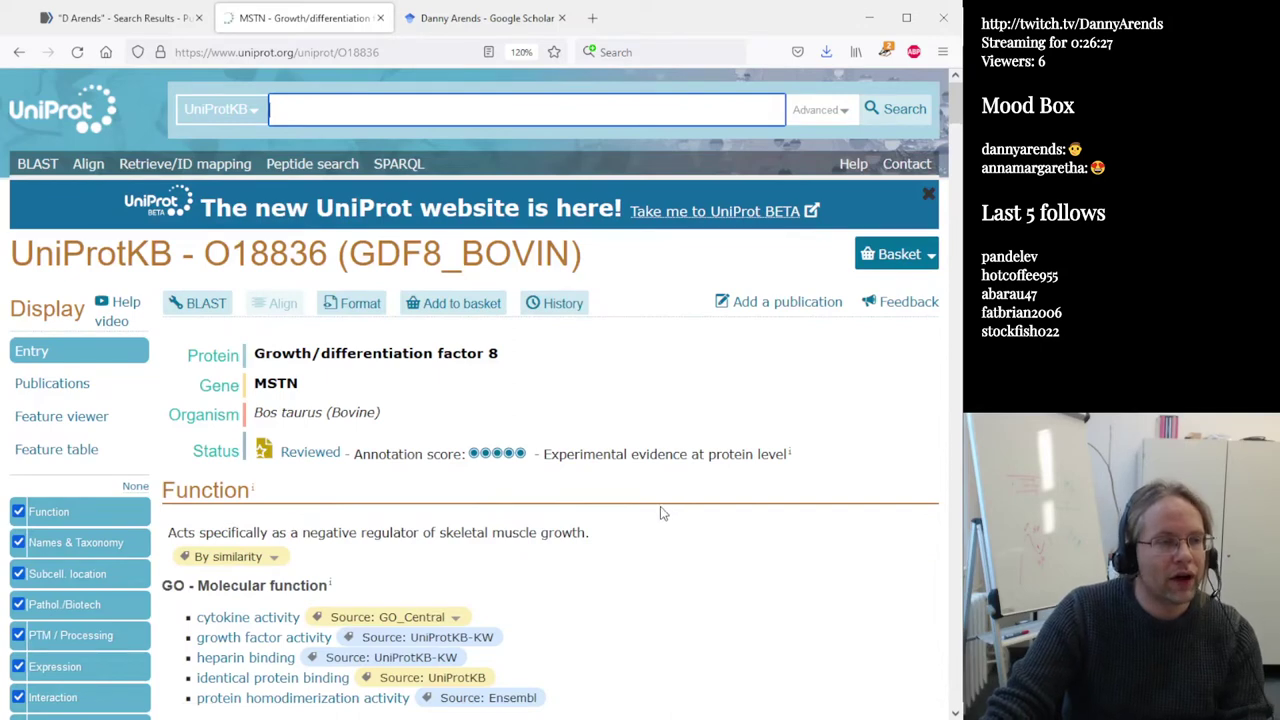
{"action": "scroll", "coordinate": [660, 506], "scroll_direction": "down", "scroll_amount": 5}
{"action": "scroll", "coordinate": [713, 392], "scroll_direction": "down", "scroll_amount": 4}
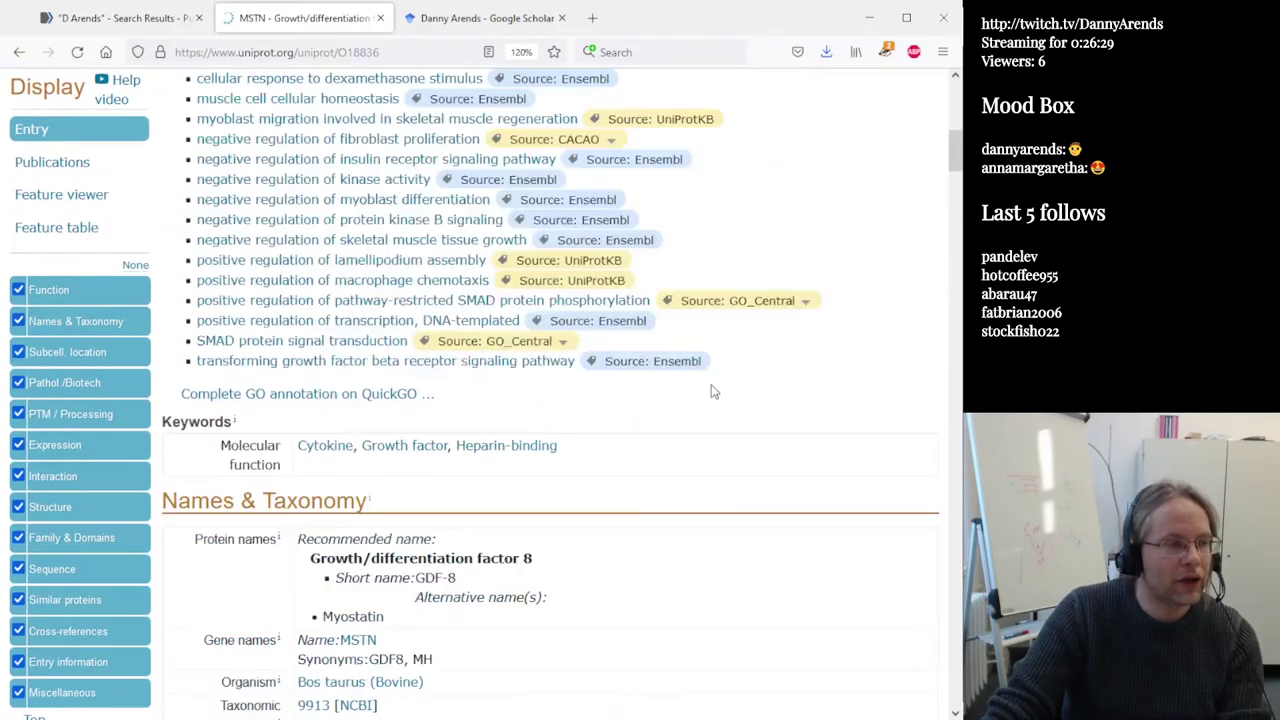
{"action": "scroll", "coordinate": [713, 392], "scroll_direction": "down", "scroll_amount": 4}
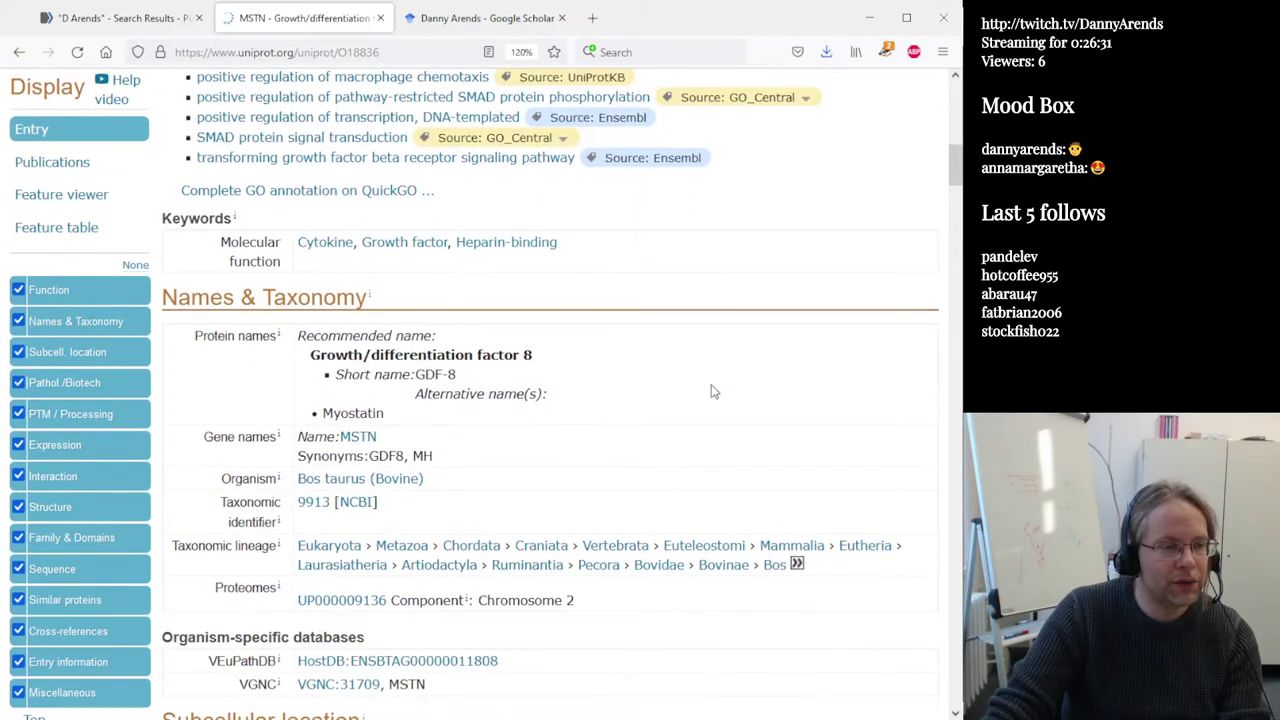
{"action": "scroll", "coordinate": [713, 392], "scroll_direction": "down", "scroll_amount": 2}
{"action": "scroll", "coordinate": [711, 391], "scroll_direction": "down", "scroll_amount": 2}
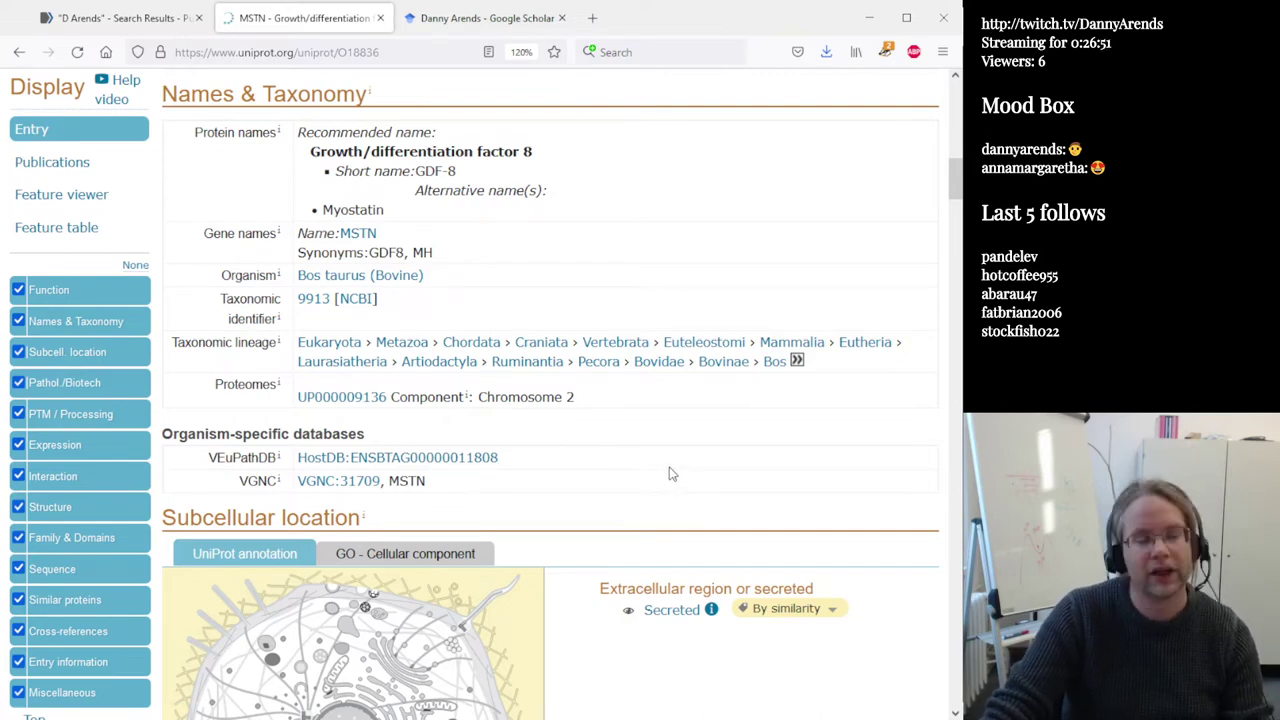
{"action": "scroll", "coordinate": [672, 472], "scroll_direction": "down", "scroll_amount": 6}
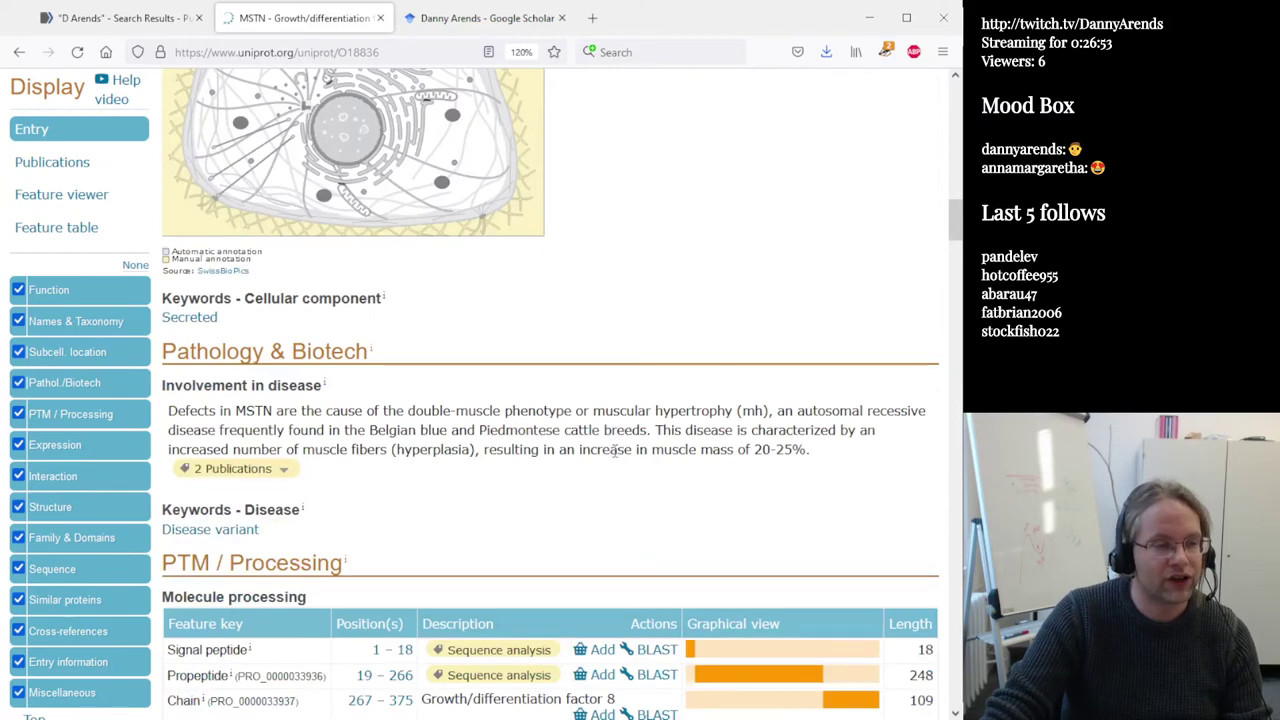
{"action": "scroll", "coordinate": [620, 450], "scroll_direction": "down", "scroll_amount": 2}
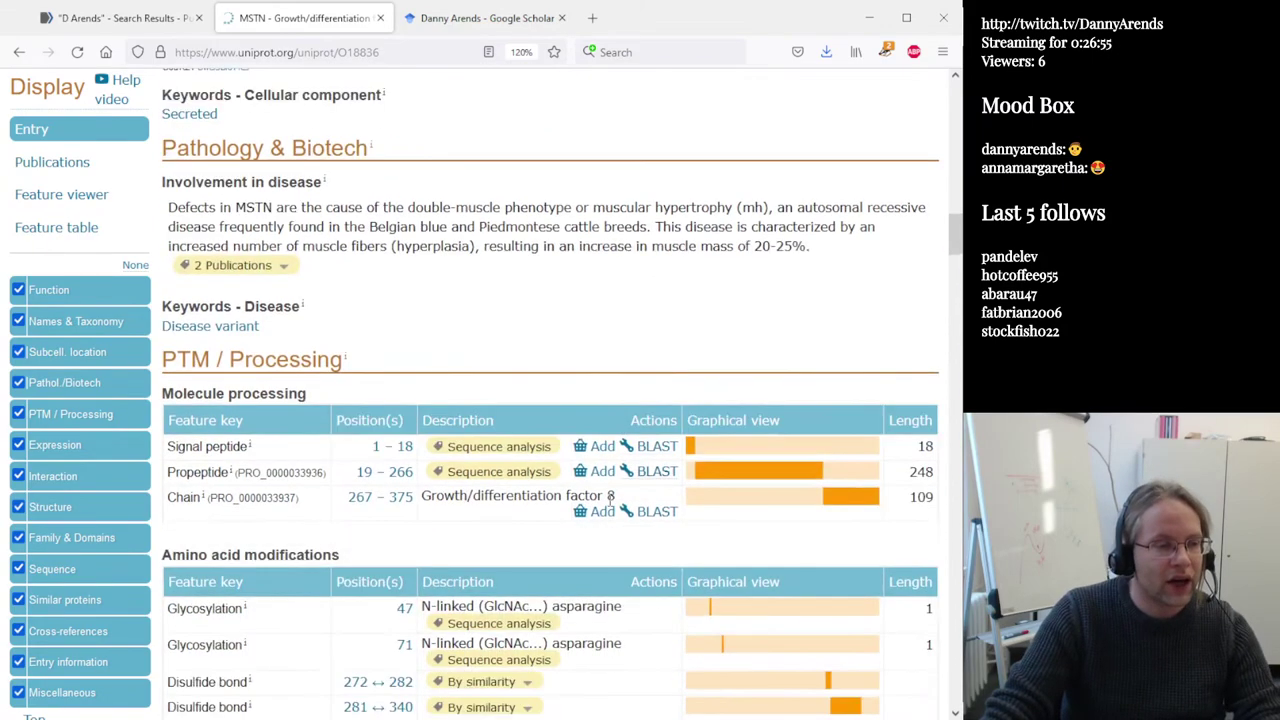
{"action": "scroll", "coordinate": [499, 541], "scroll_direction": "down", "scroll_amount": 4}
{"action": "scroll", "coordinate": [511, 531], "scroll_direction": "up", "scroll_amount": 12}
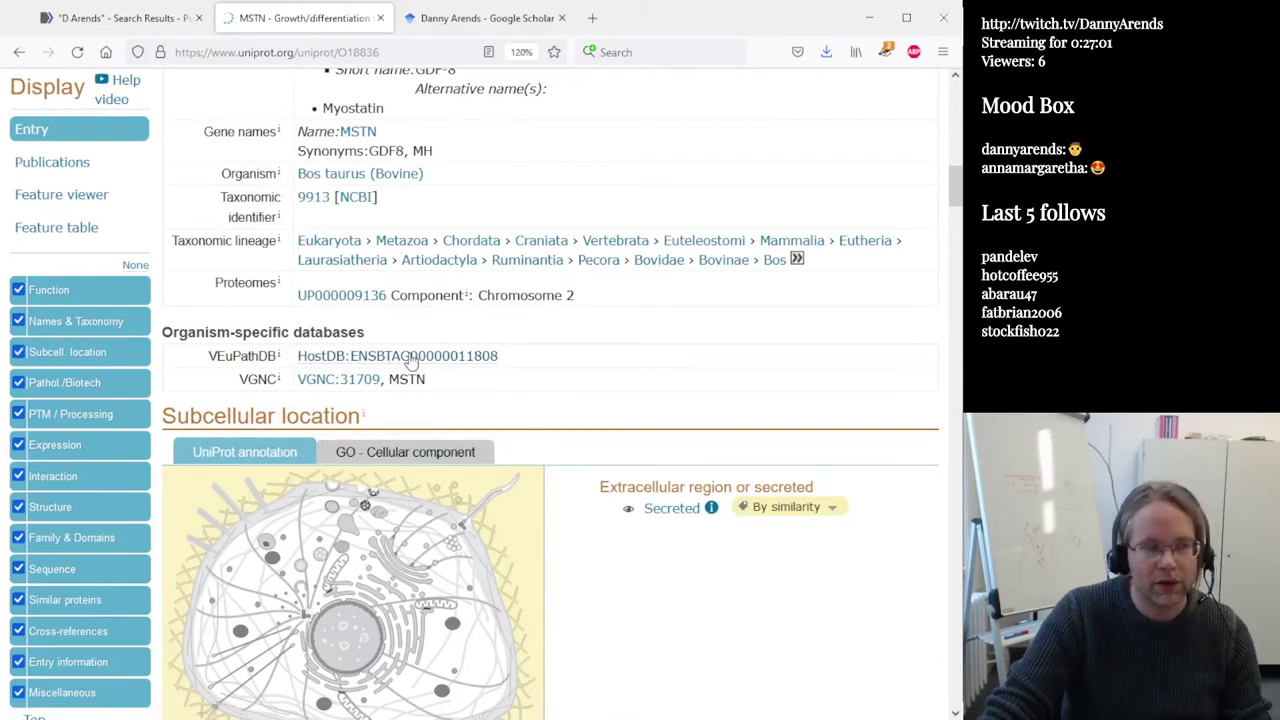
{"action": "scroll", "coordinate": [556, 431], "scroll_direction": "down", "scroll_amount": 10}
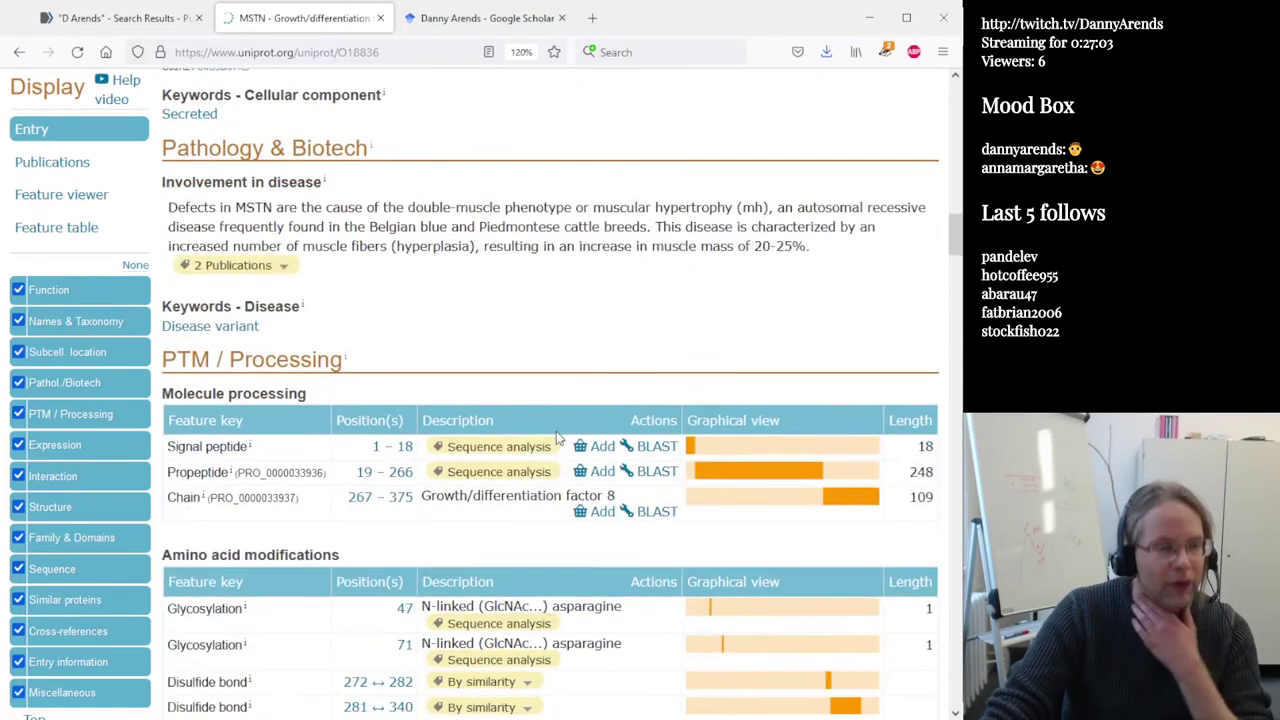
{"action": "scroll", "coordinate": [558, 438], "scroll_direction": "down", "scroll_amount": 5}
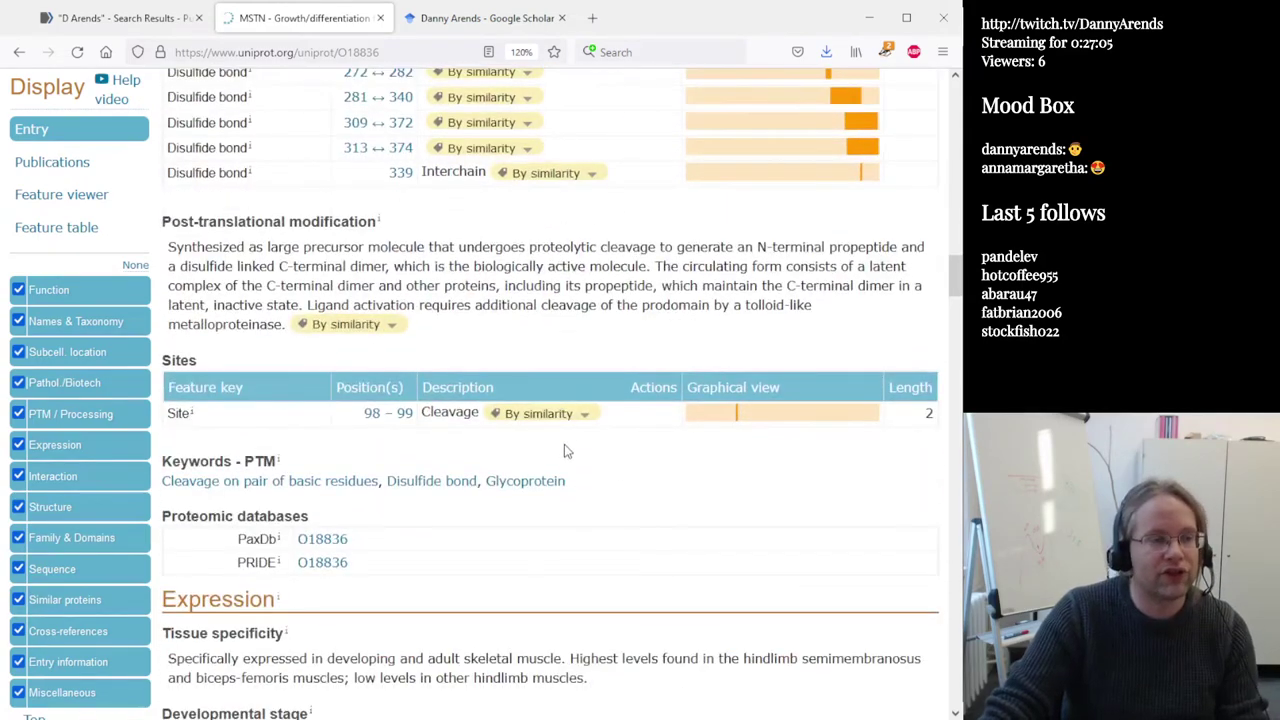
{"action": "scroll", "coordinate": [622, 468], "scroll_direction": "down", "scroll_amount": 3}
{"action": "scroll", "coordinate": [600, 469], "scroll_direction": "down", "scroll_amount": 2}
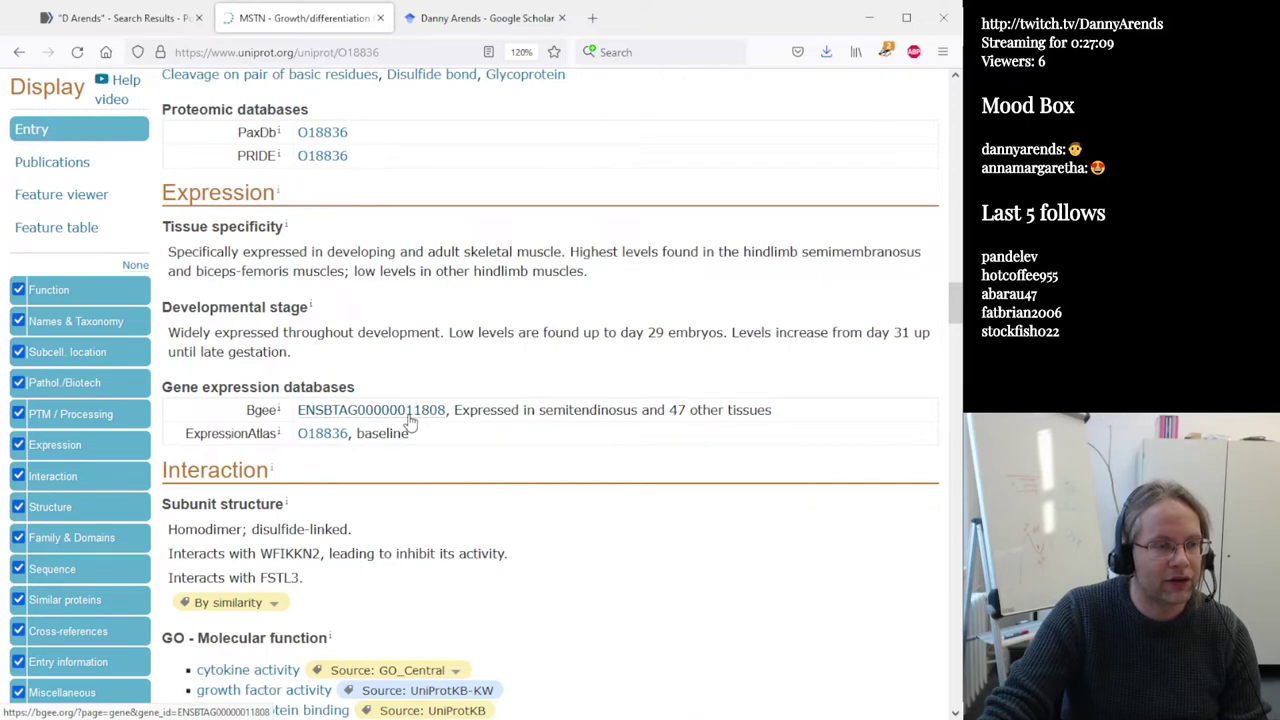
{"action": "scroll", "coordinate": [409, 422], "scroll_direction": "down", "scroll_amount": 3}
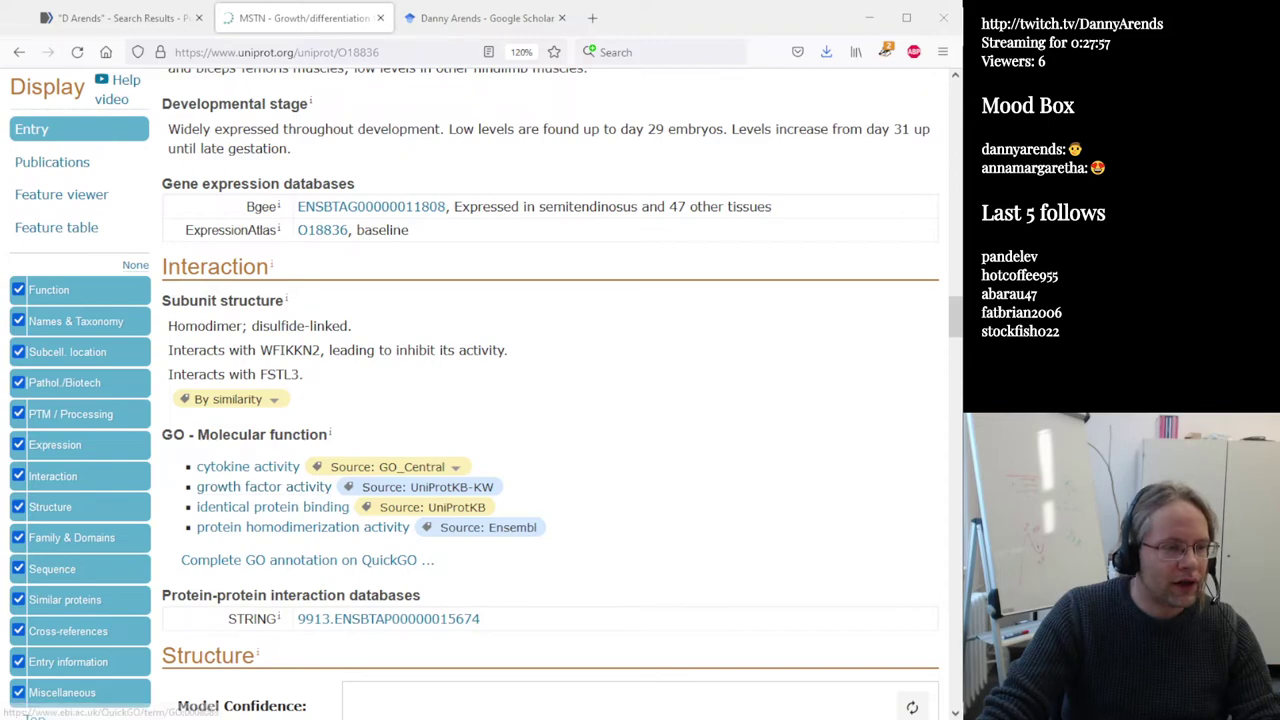
{"action": "scroll", "coordinate": [200, 482], "scroll_direction": "down", "scroll_amount": 3}
{"action": "scroll", "coordinate": [220, 470], "scroll_direction": "up", "scroll_amount": 7}
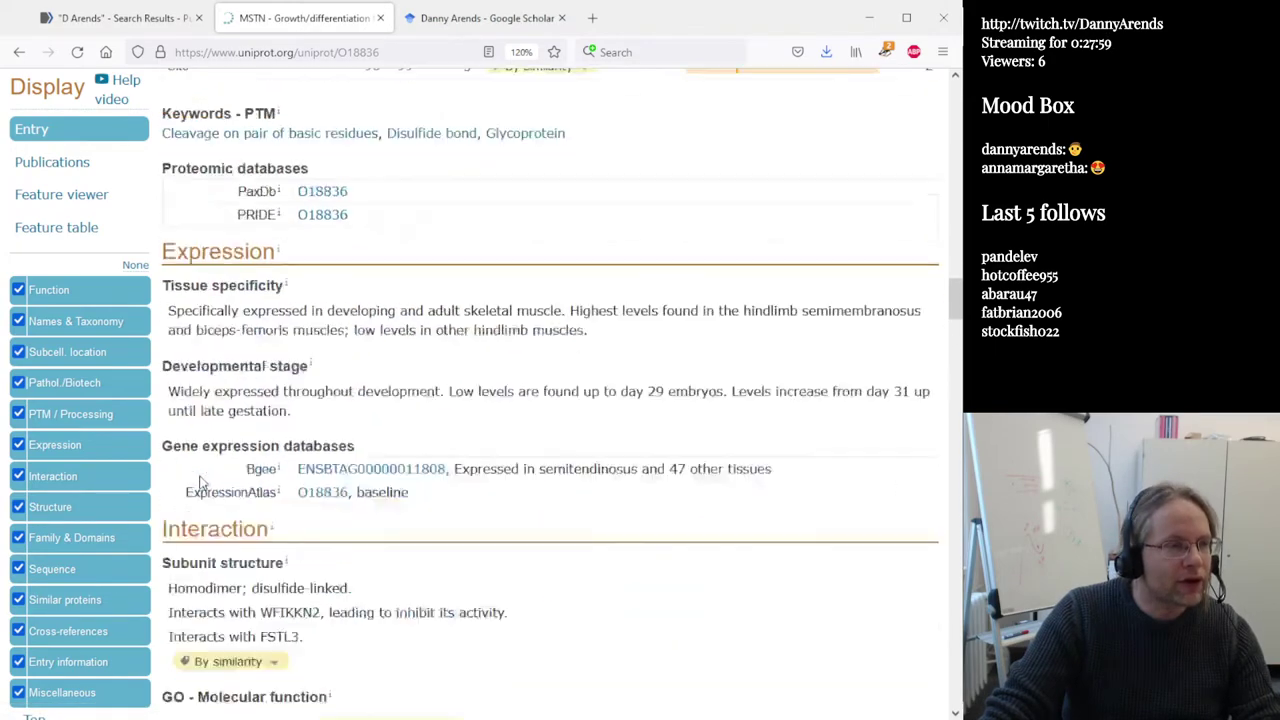
{"action": "scroll", "coordinate": [260, 450], "scroll_direction": "up", "scroll_amount": 15}
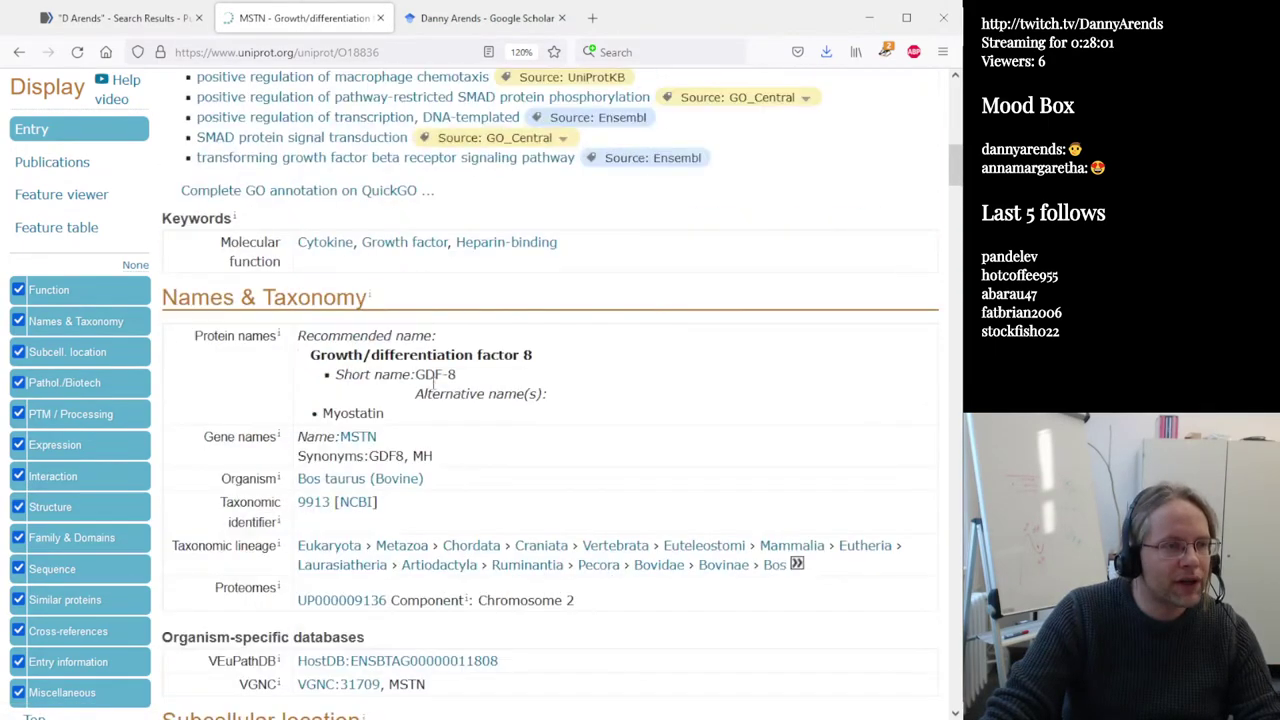
{"action": "scroll", "coordinate": [433, 389], "scroll_direction": "up", "scroll_amount": 3}
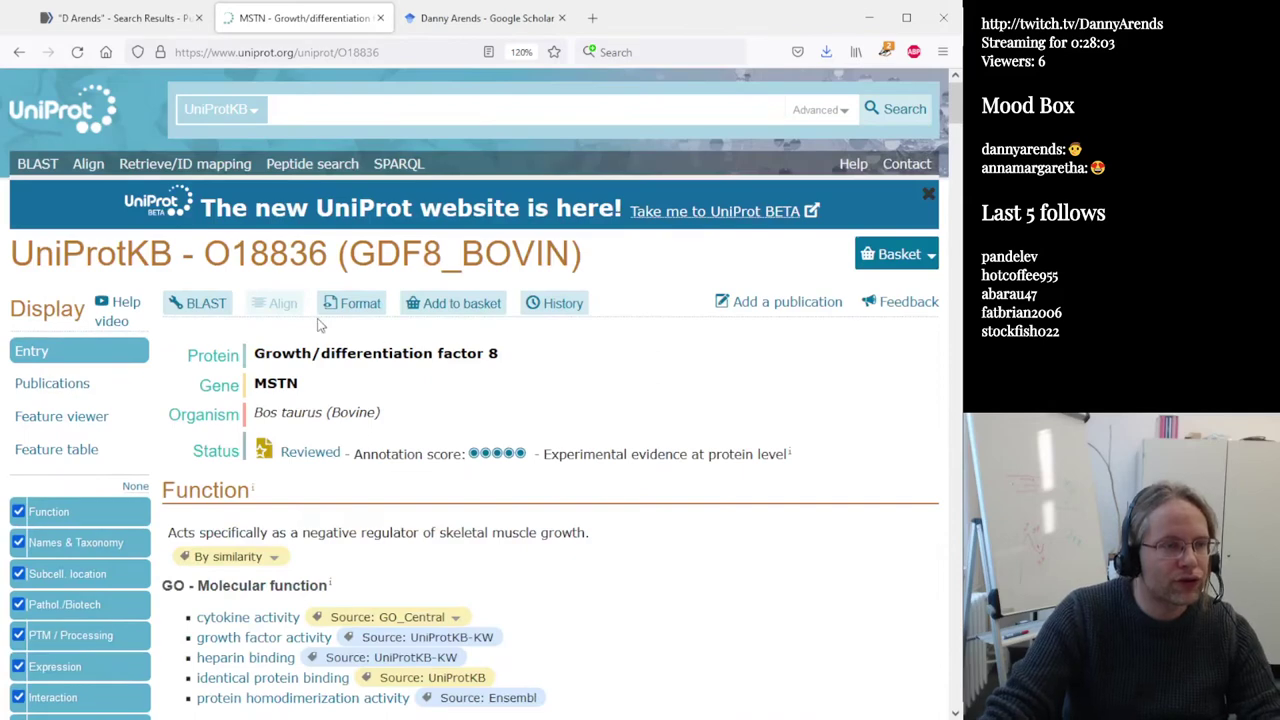
Switch the O18836 entry to the Text view format to show O18836.txt
{"action": "left_click", "coordinate": [338, 303]}
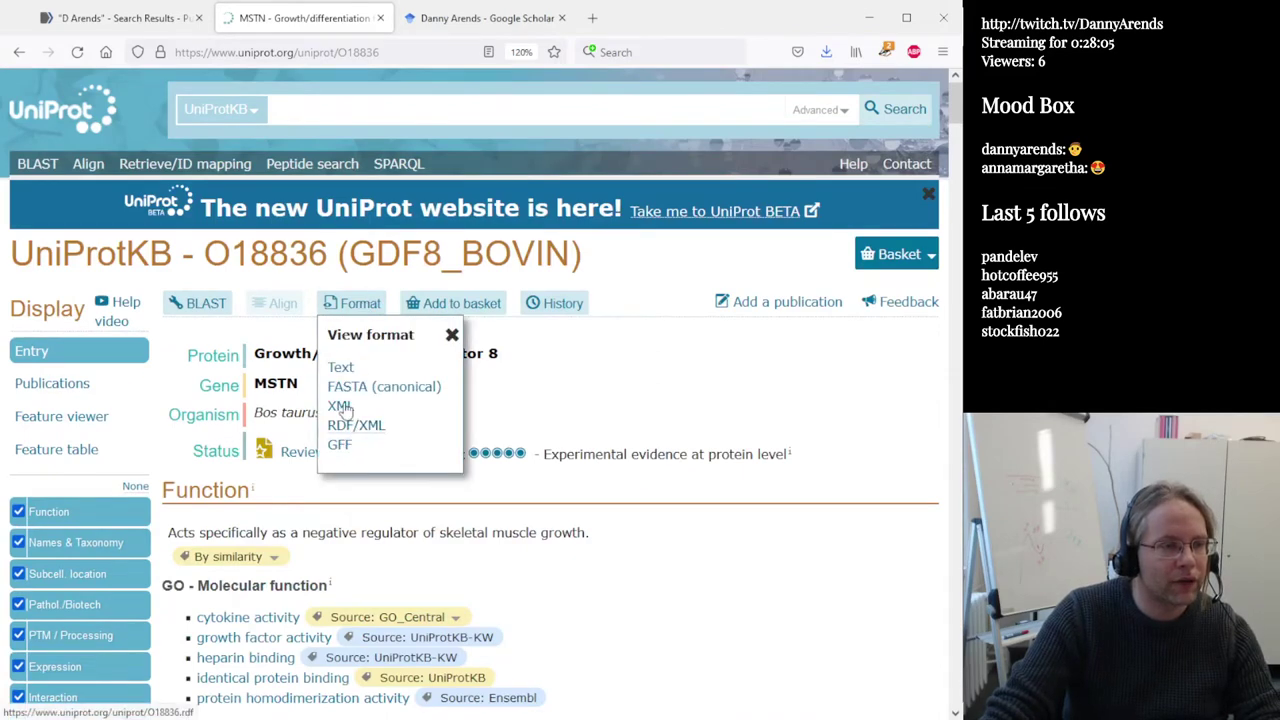
{"action": "left_click", "coordinate": [340, 367]}
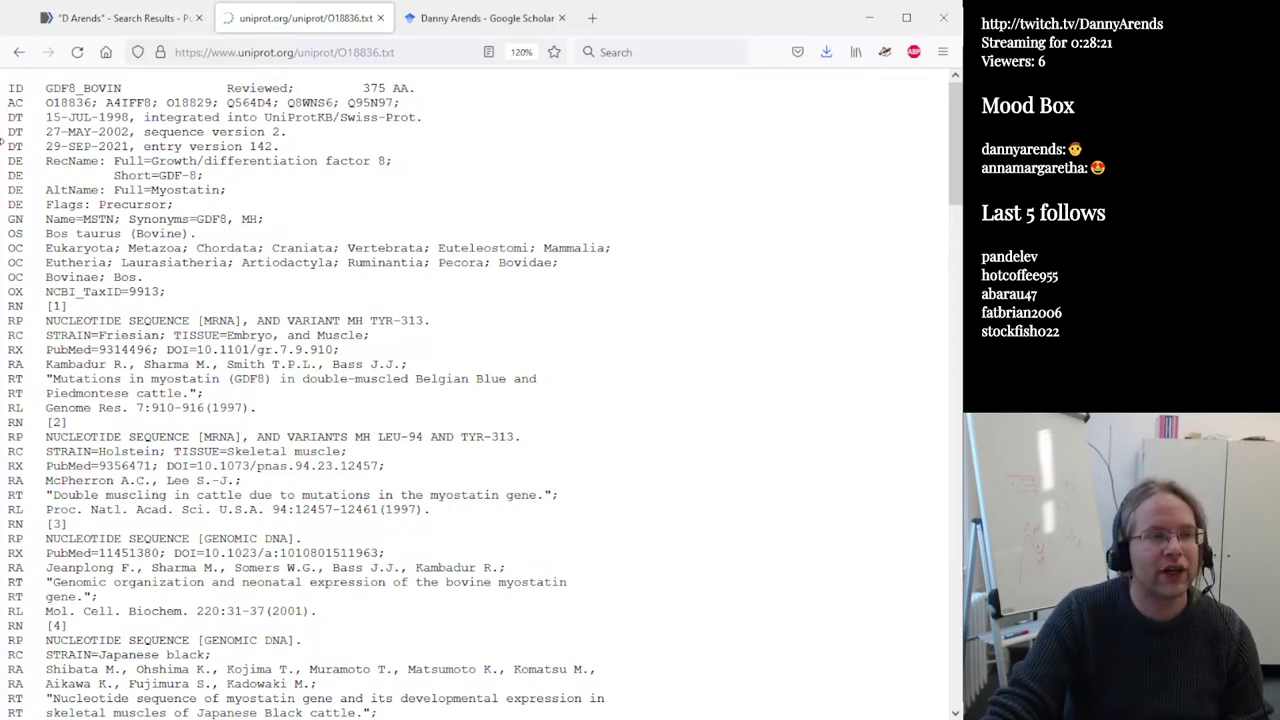
{"action": "scroll", "coordinate": [107, 100], "scroll_direction": "down", "scroll_amount": 10}
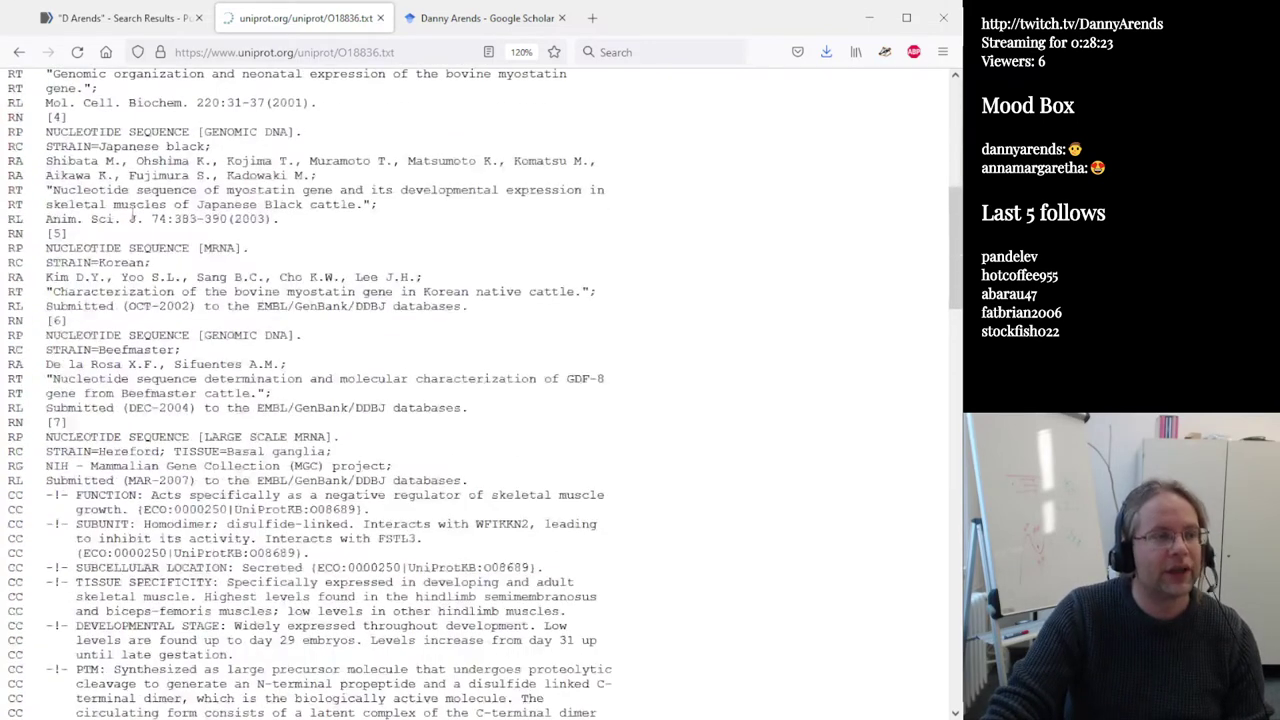
{"action": "scroll", "coordinate": [161, 297], "scroll_direction": "up", "scroll_amount": 10}
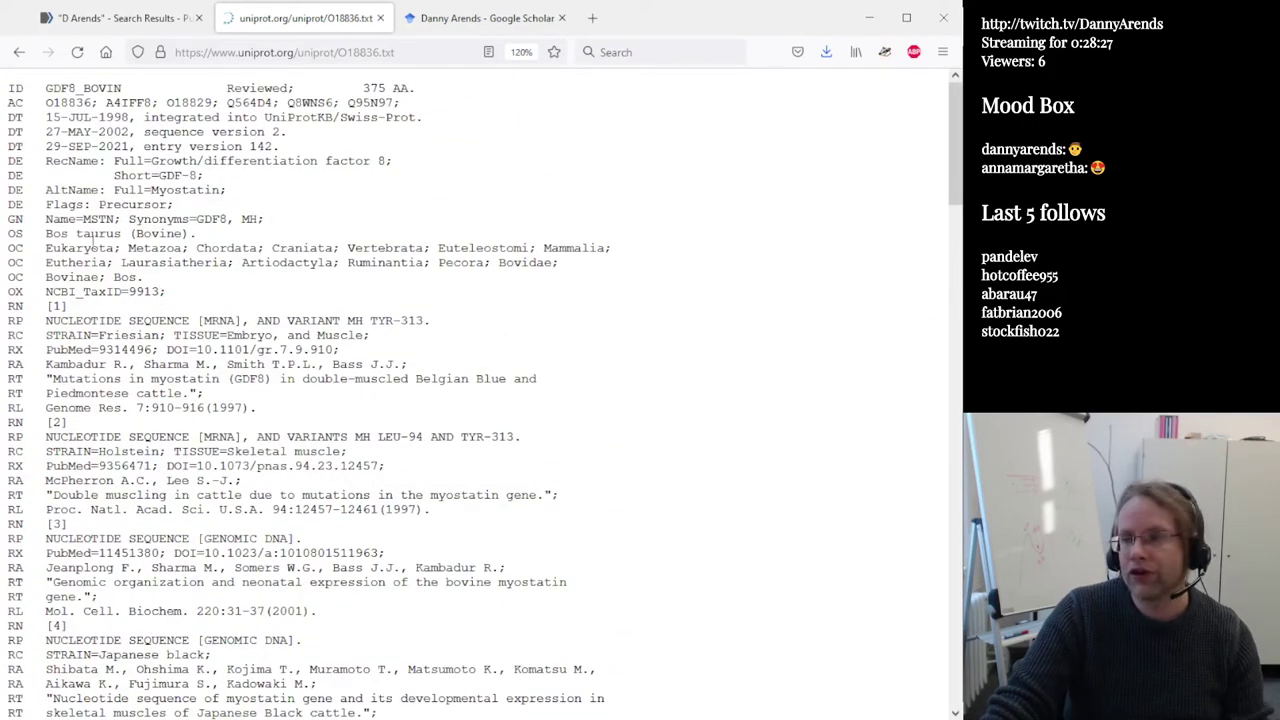
{"action": "double_click", "coordinate": [12, 90]}
{"action": "left_click_drag", "start_coordinate": [22, 89], "coordinate": [45, 89]}
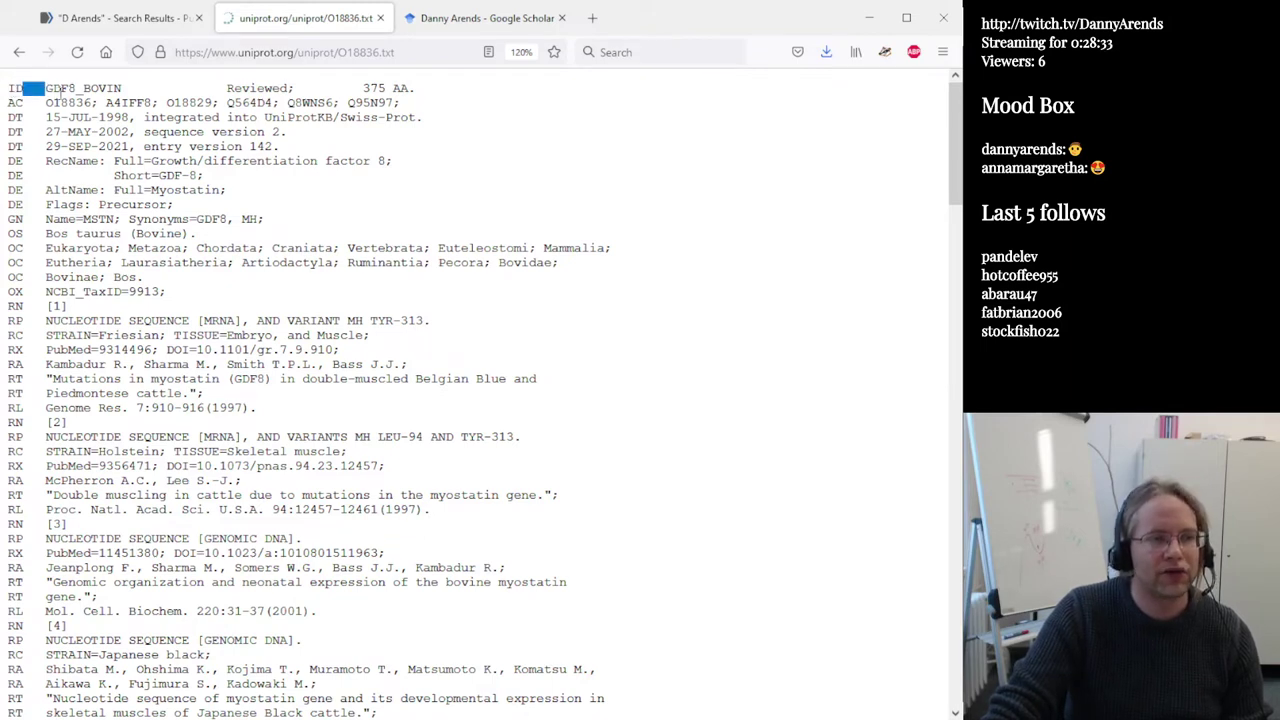
{"action": "left_click", "coordinate": [53, 90]}
{"action": "left_click_drag", "start_coordinate": [52, 90], "coordinate": [432, 92]}
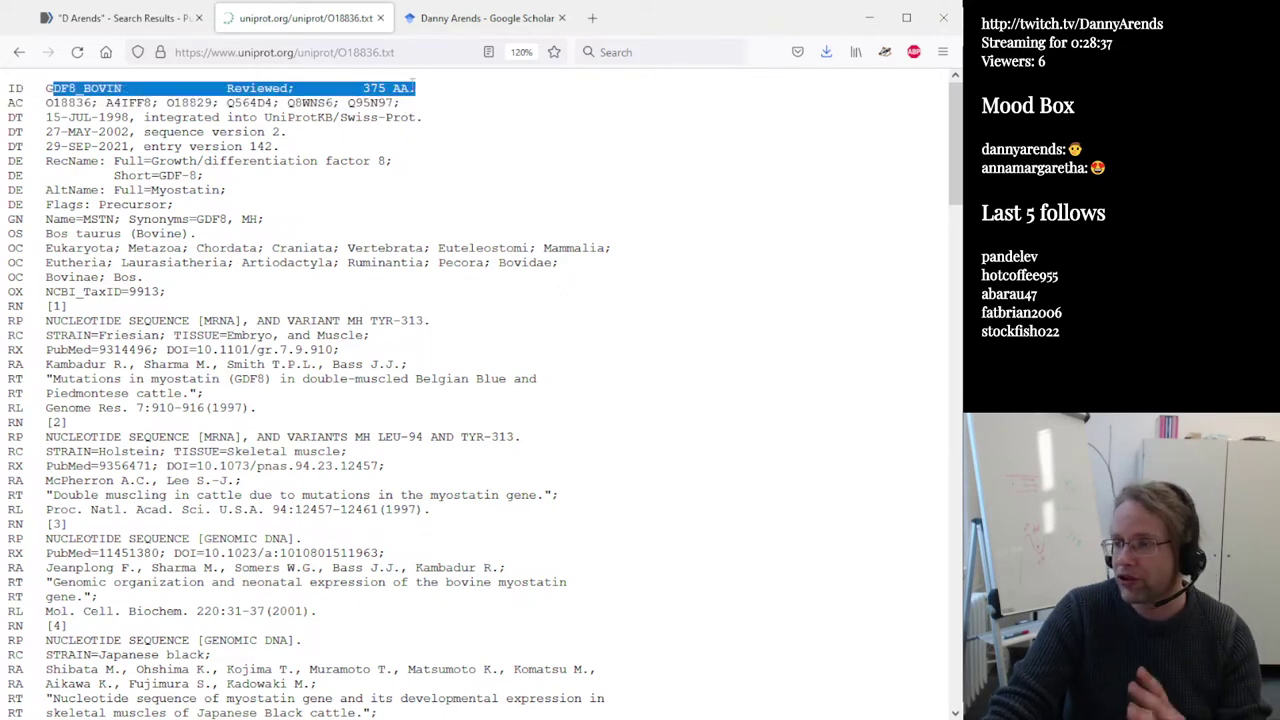
{"action": "double_click", "coordinate": [15, 103]}
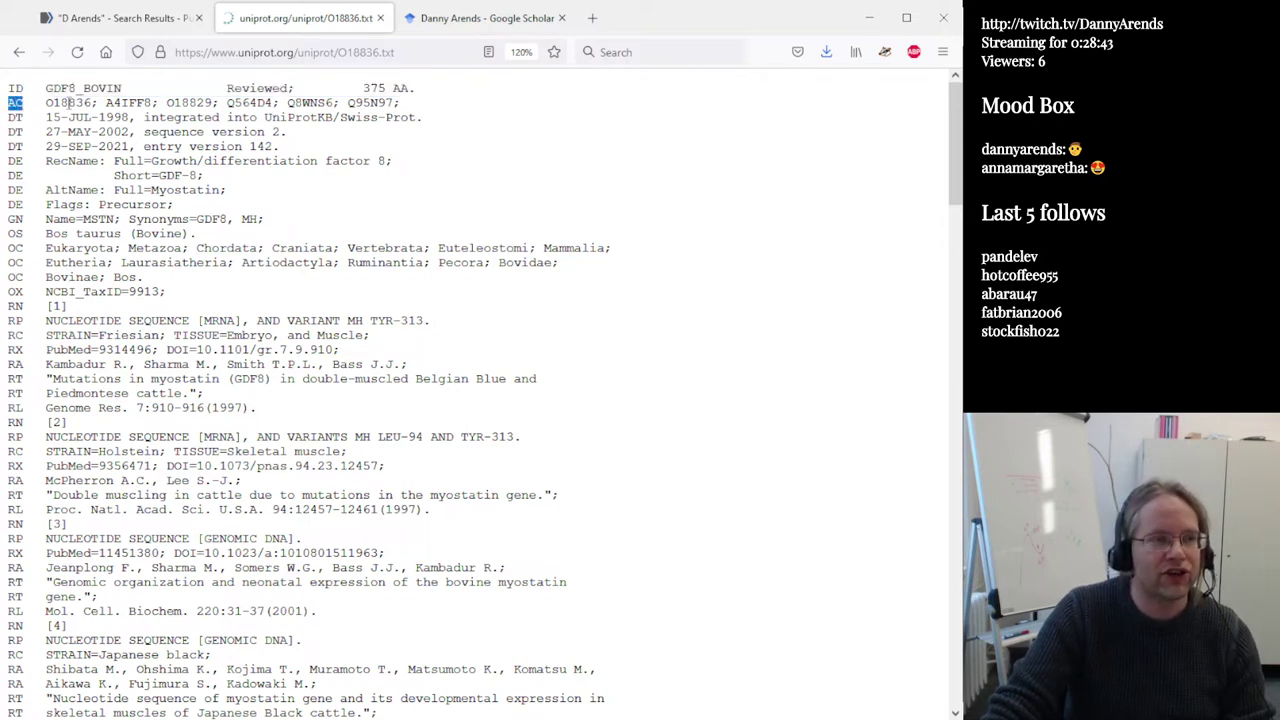
{"action": "left_click_drag", "start_coordinate": [46, 103], "coordinate": [407, 110]}
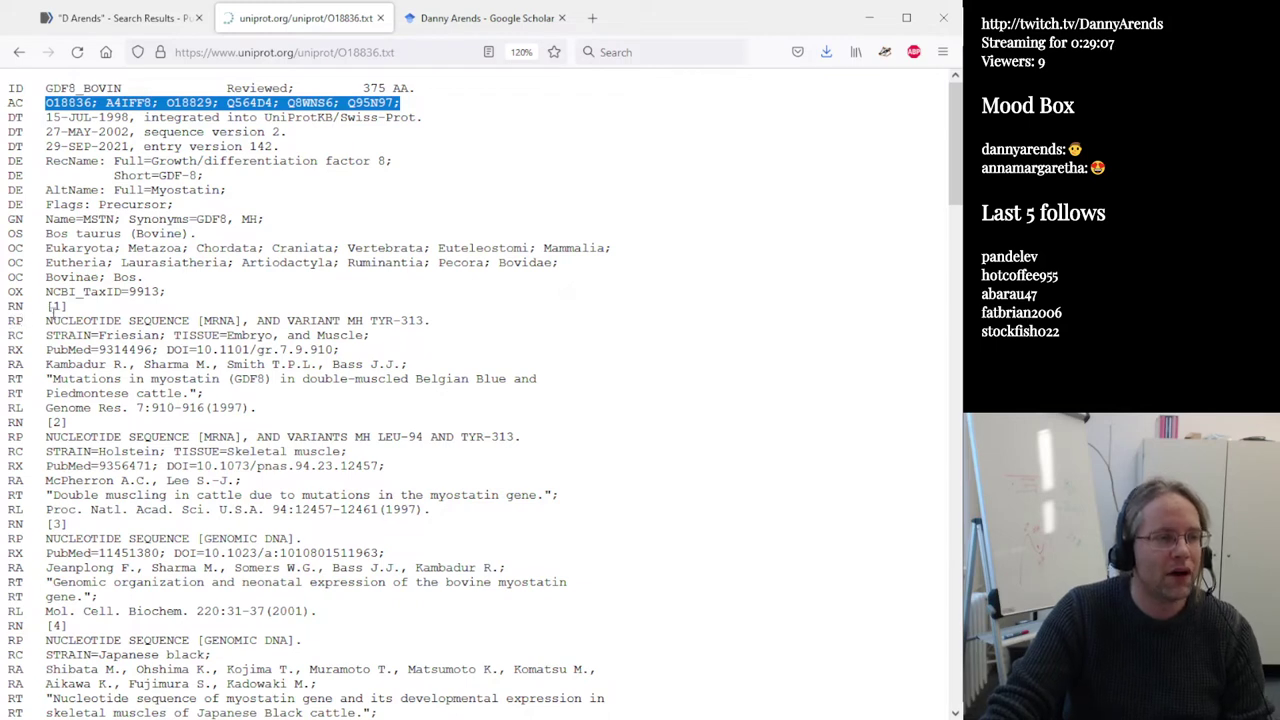
{"action": "left_click_drag", "start_coordinate": [44, 320], "coordinate": [457, 321]}
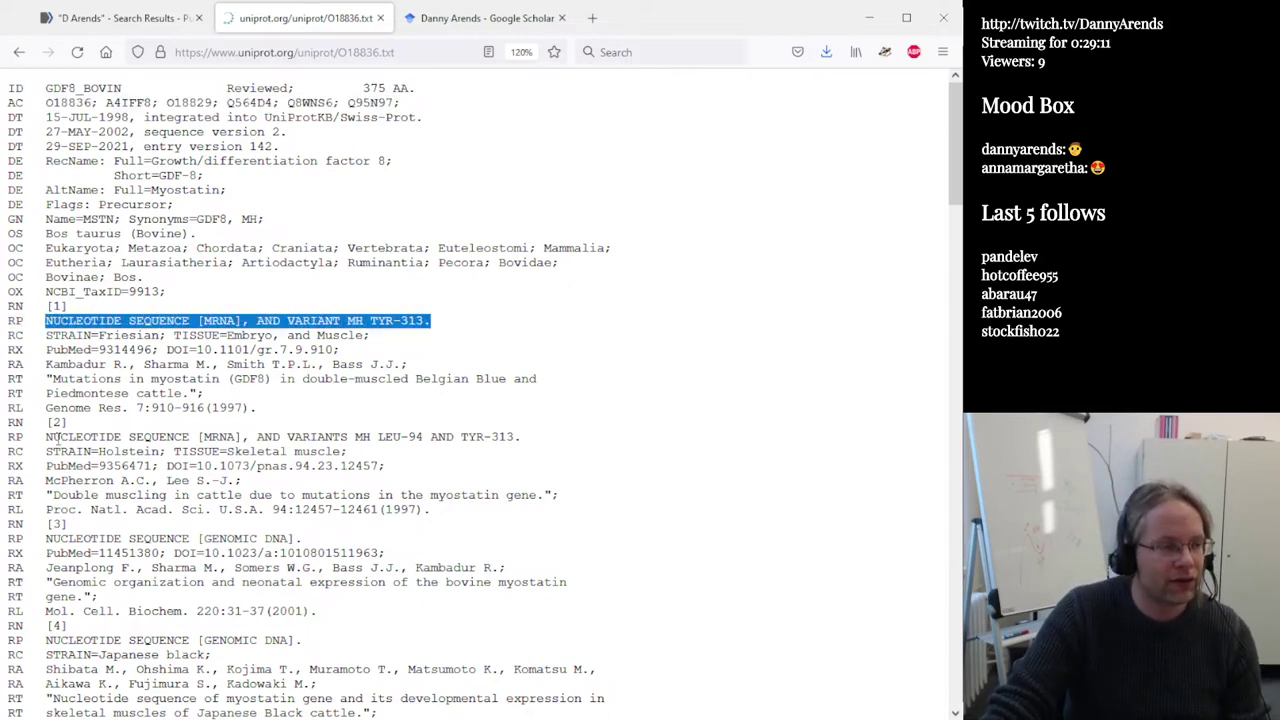
{"action": "left_click_drag", "start_coordinate": [46, 366], "coordinate": [407, 370]}
{"action": "left_click_drag", "start_coordinate": [8, 366], "coordinate": [23, 366]}
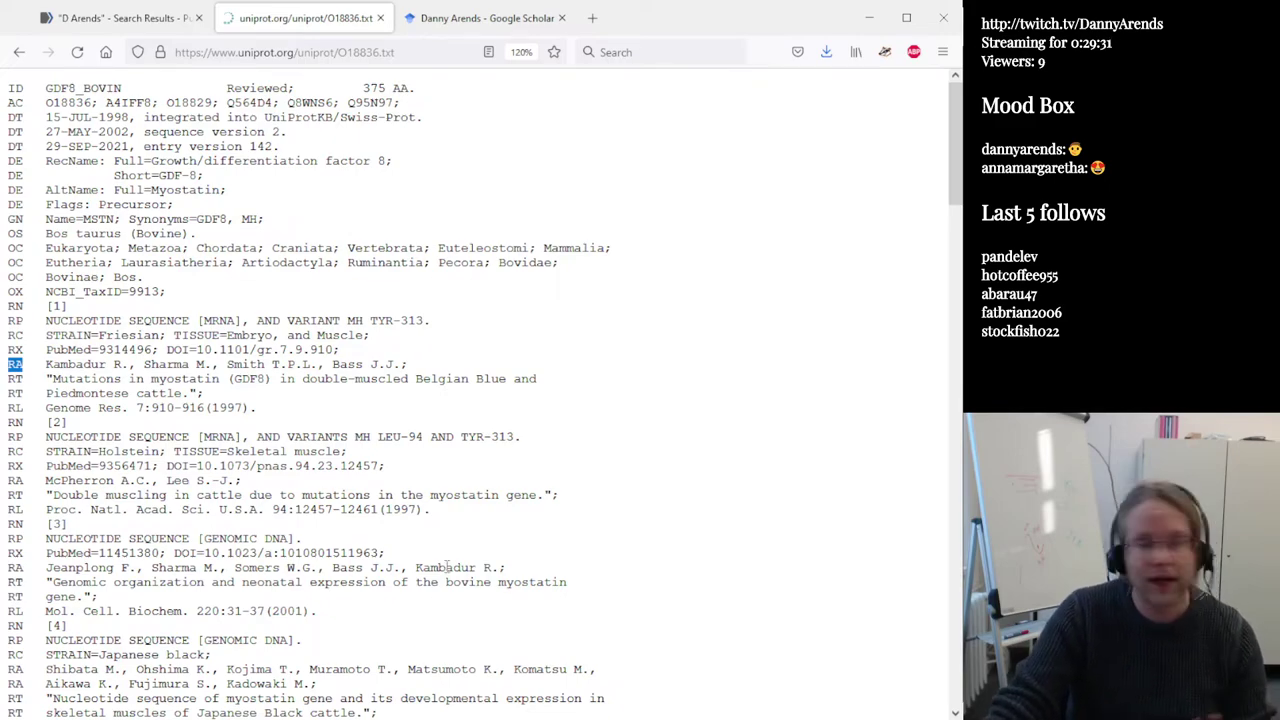
{"action": "scroll", "coordinate": [282, 519], "scroll_direction": "down", "scroll_amount": 10}
{"action": "scroll", "coordinate": [282, 519], "scroll_direction": "down", "scroll_amount": 15}
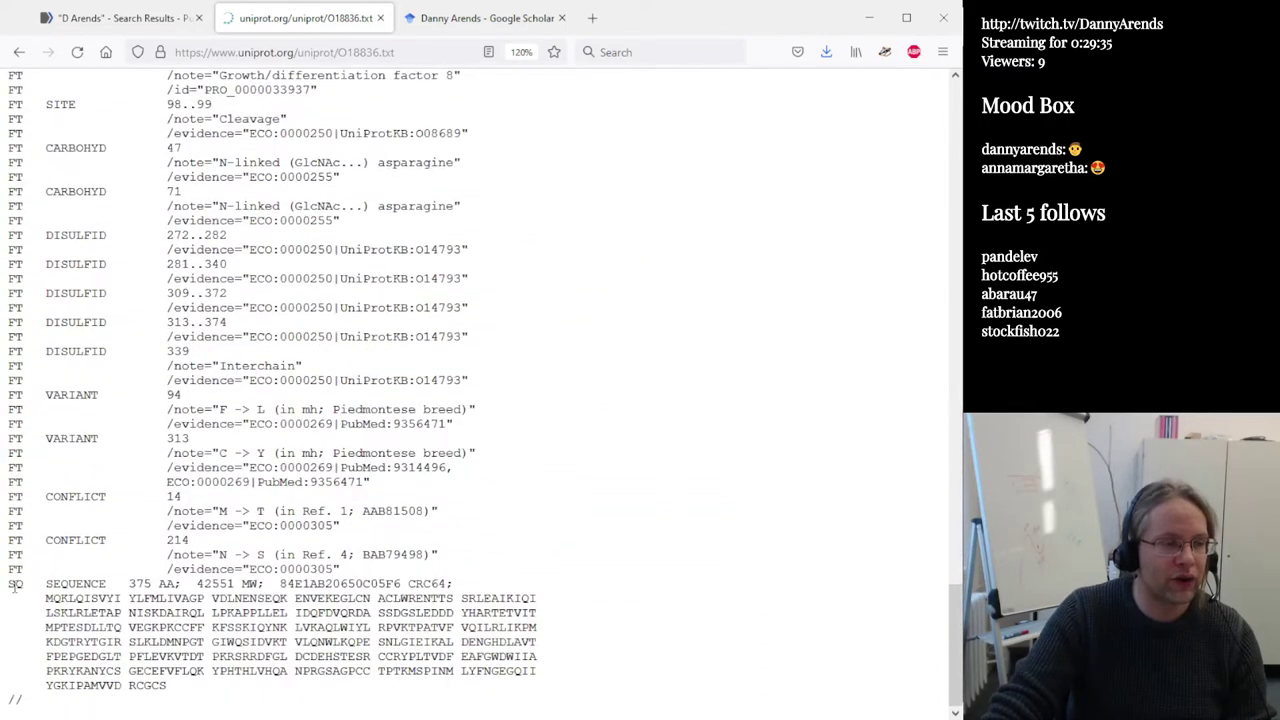
{"action": "double_click", "coordinate": [14, 586]}
{"action": "left_click", "coordinate": [83, 593]}
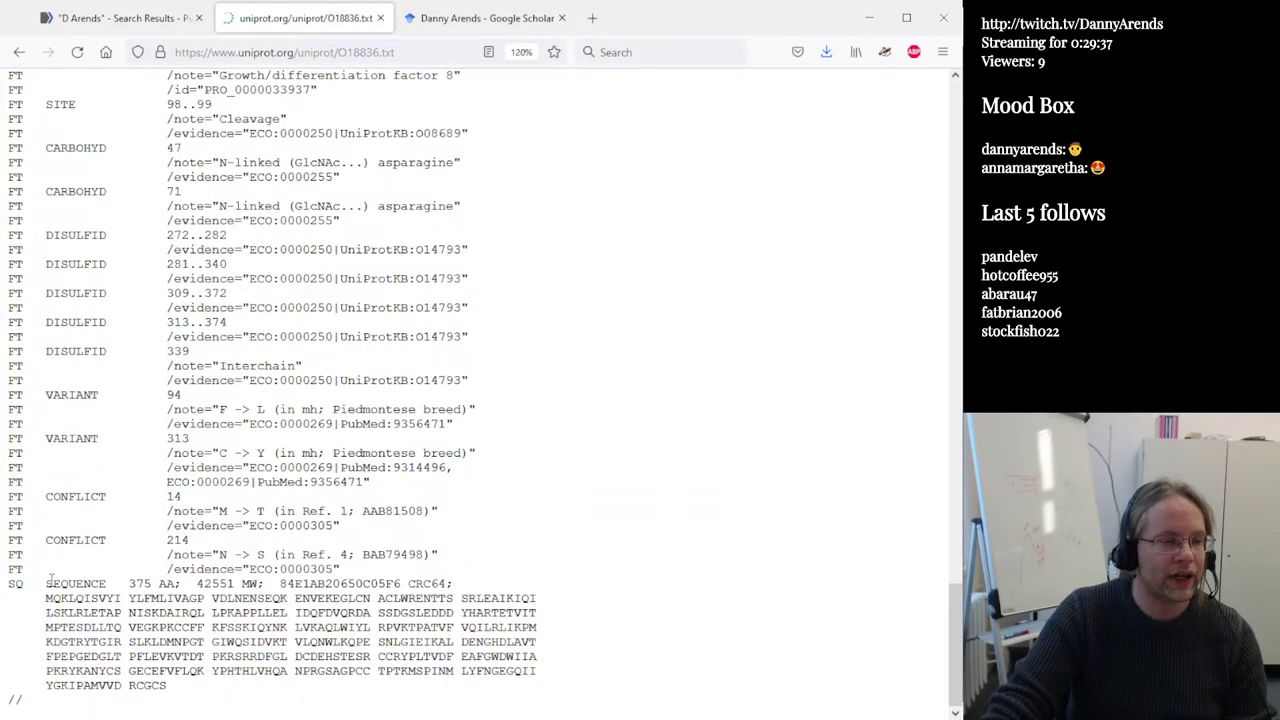
{"action": "left_click_drag", "start_coordinate": [47, 586], "coordinate": [200, 697]}
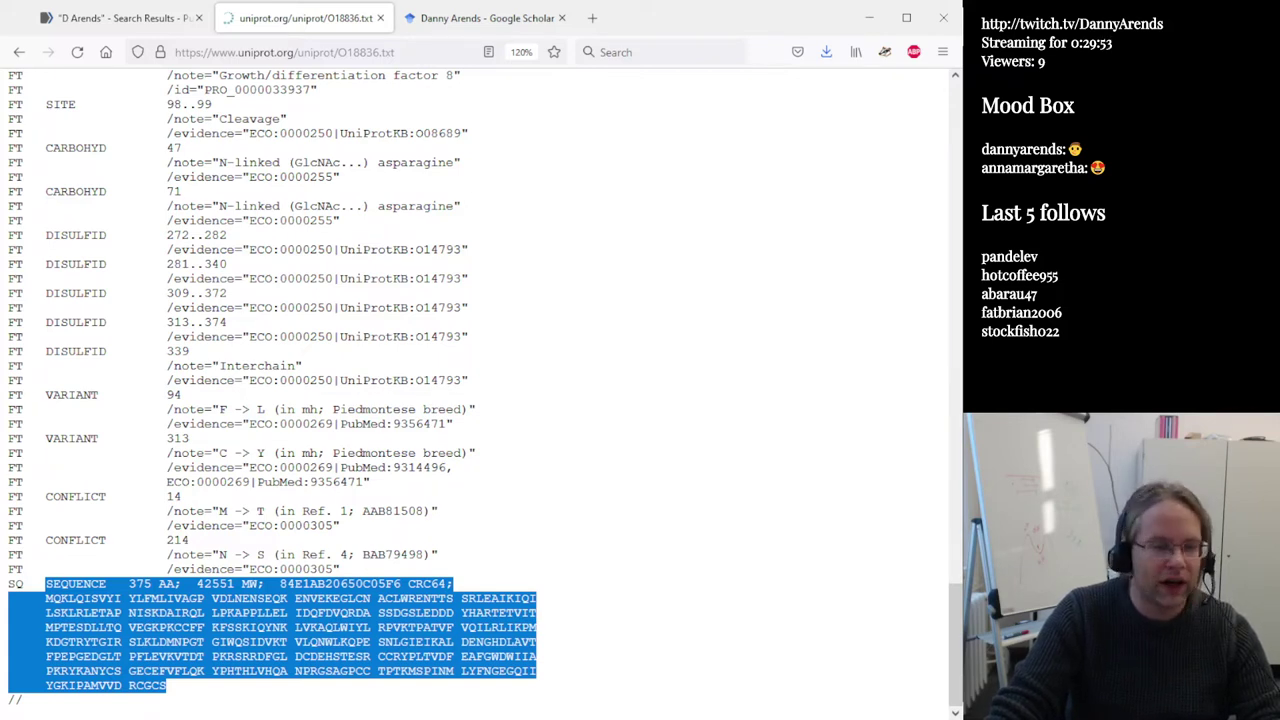
{"action": "key", "text": "alt+Tab"}
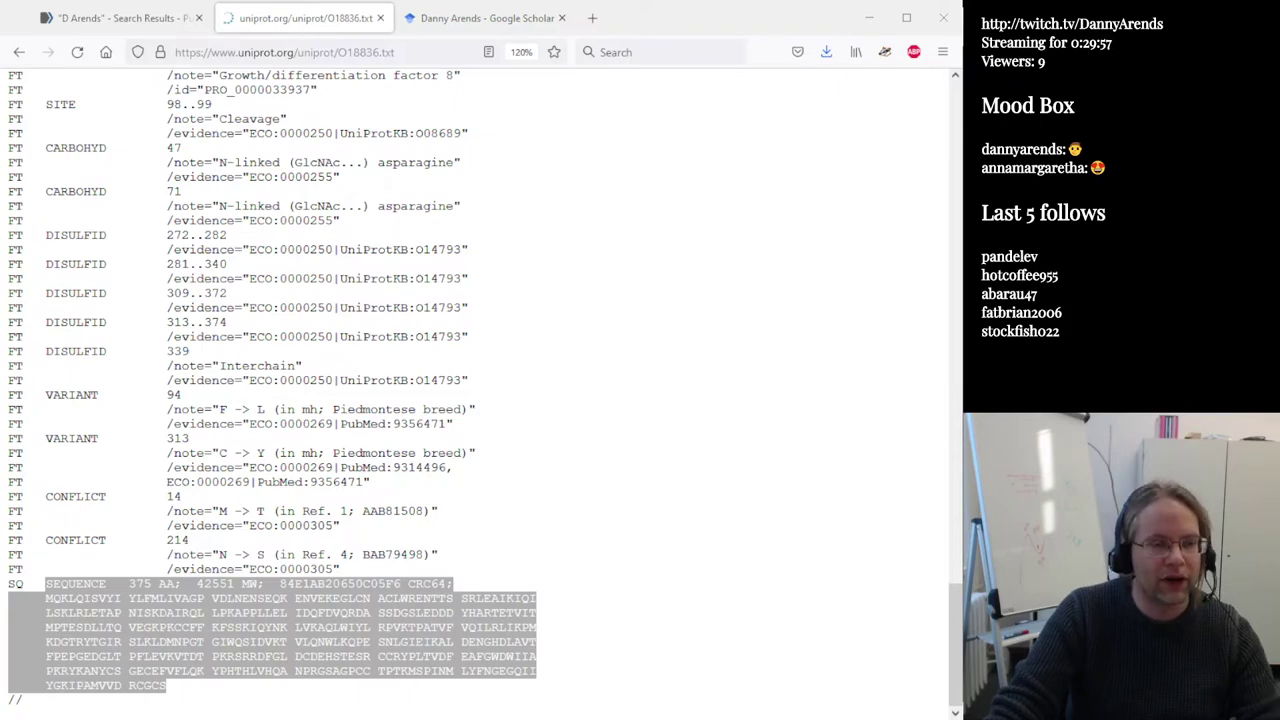
{"action": "left_click", "coordinate": [176, 487]}
{"action": "scroll", "coordinate": [176, 487], "scroll_direction": "up", "scroll_amount": 6}
{"action": "scroll", "coordinate": [176, 487], "scroll_direction": "down", "scroll_amount": 4}
{"action": "scroll", "coordinate": [176, 487], "scroll_direction": "down", "scroll_amount": 1}
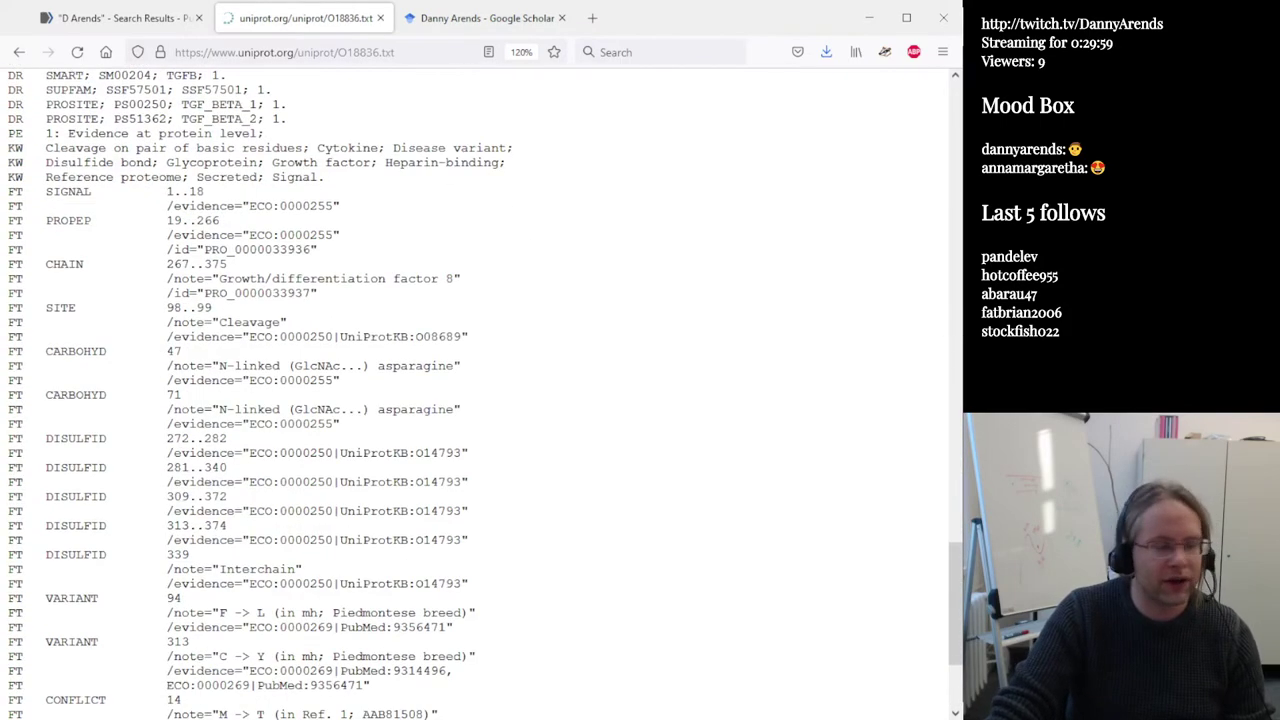
{"action": "scroll", "coordinate": [190, 370], "scroll_direction": "up", "scroll_amount": 20}
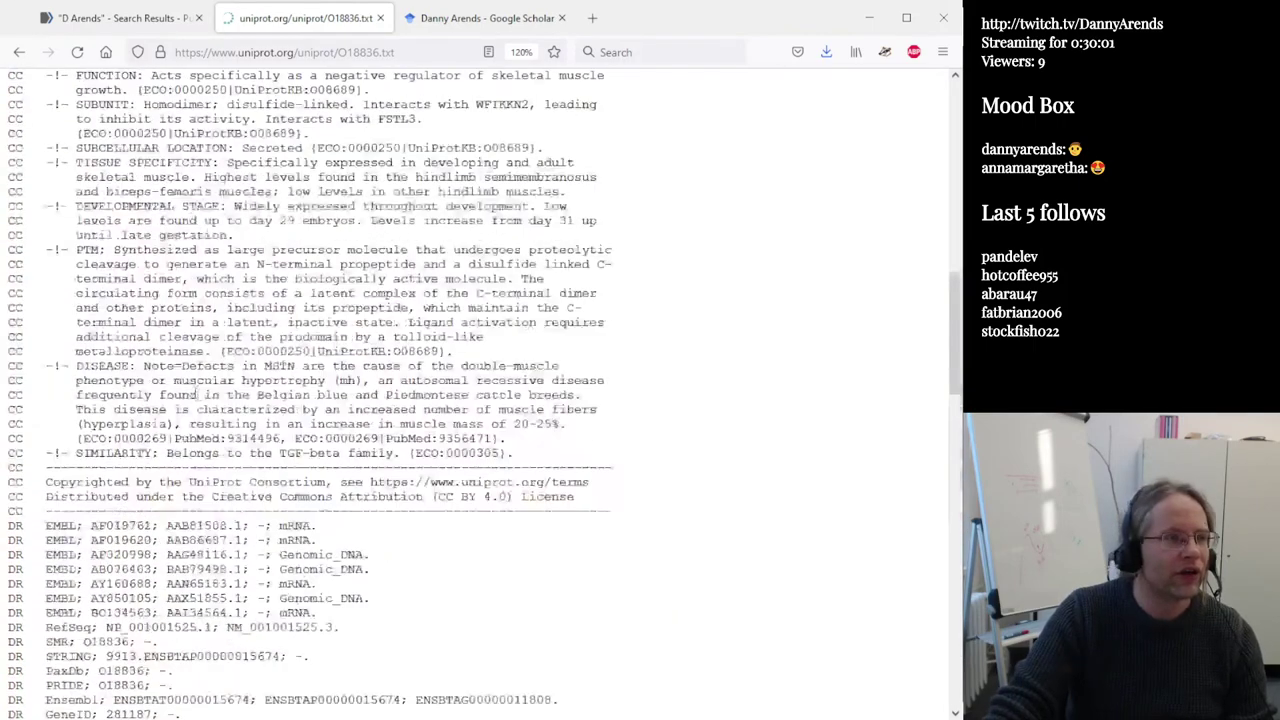
Find 'DT' in O18836.txt and highlight the entry creation date 15-JUL-1998
{"action": "key", "text": "ctrl+f"}
{"action": "type", "text": "DT"}
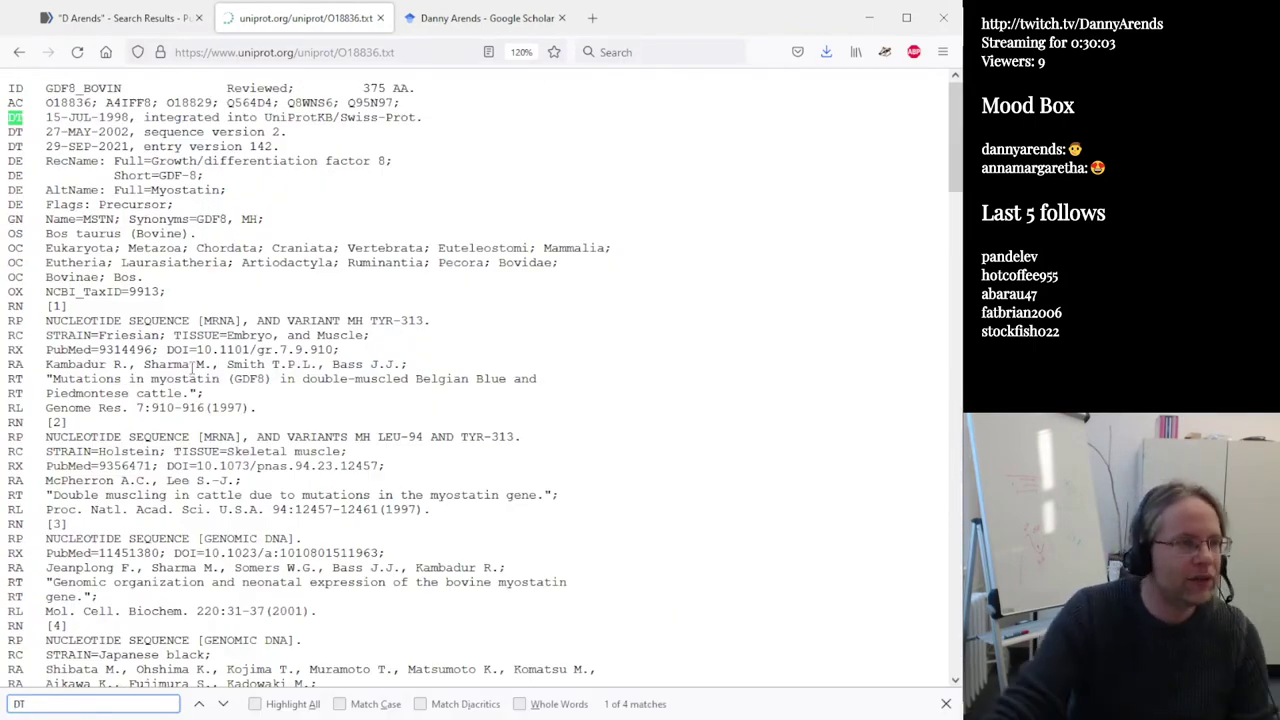
{"action": "left_click", "coordinate": [190, 114]}
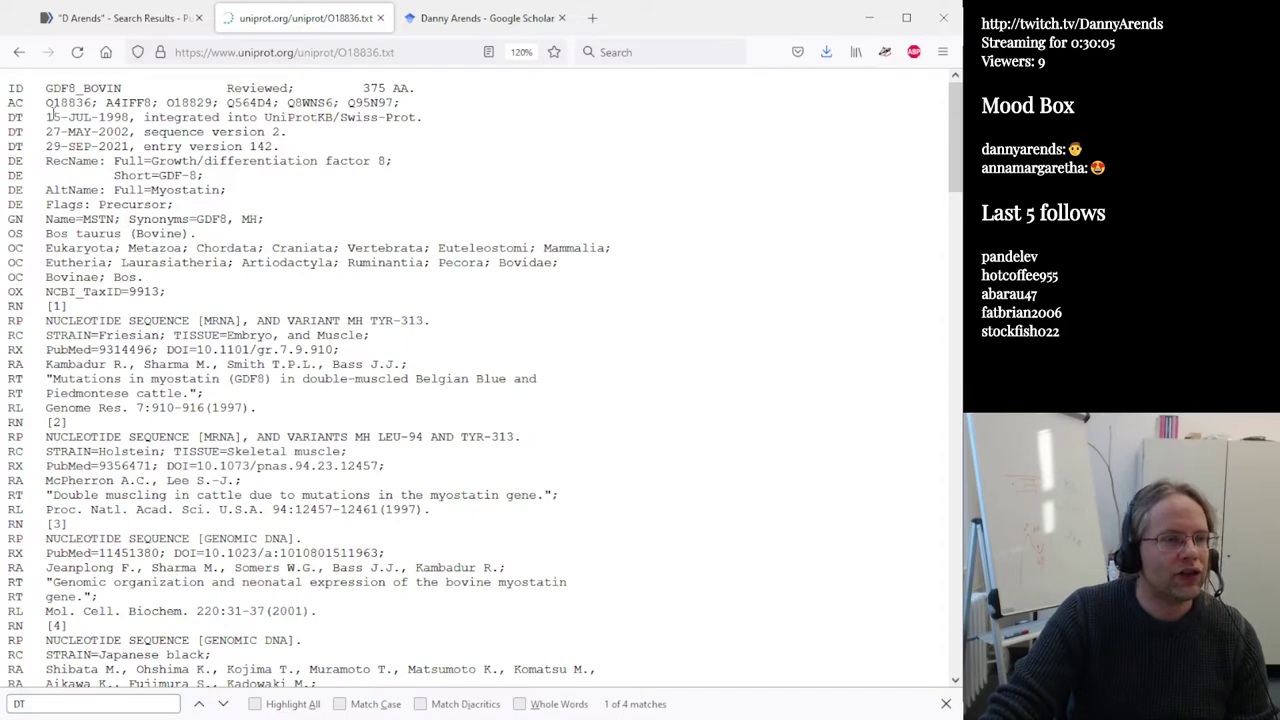
{"action": "left_click_drag", "start_coordinate": [47, 117], "coordinate": [129, 117]}
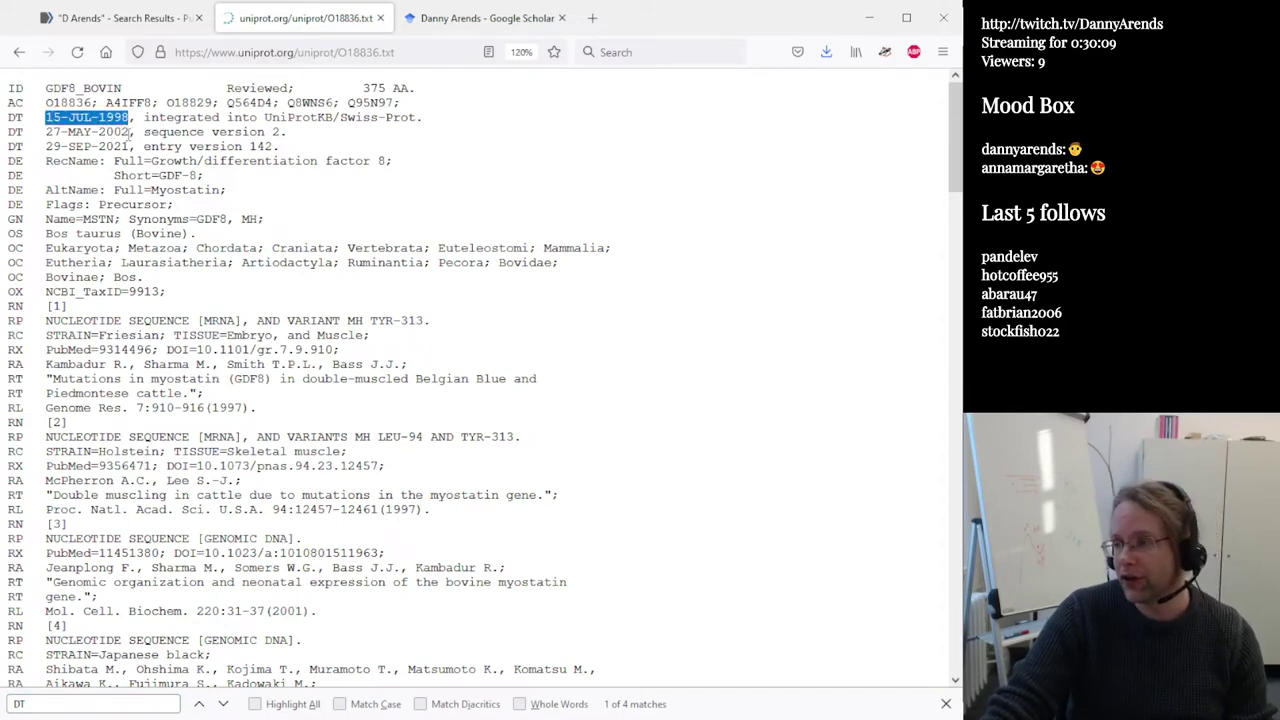
{"action": "left_click_drag", "start_coordinate": [8, 128], "coordinate": [284, 148]}
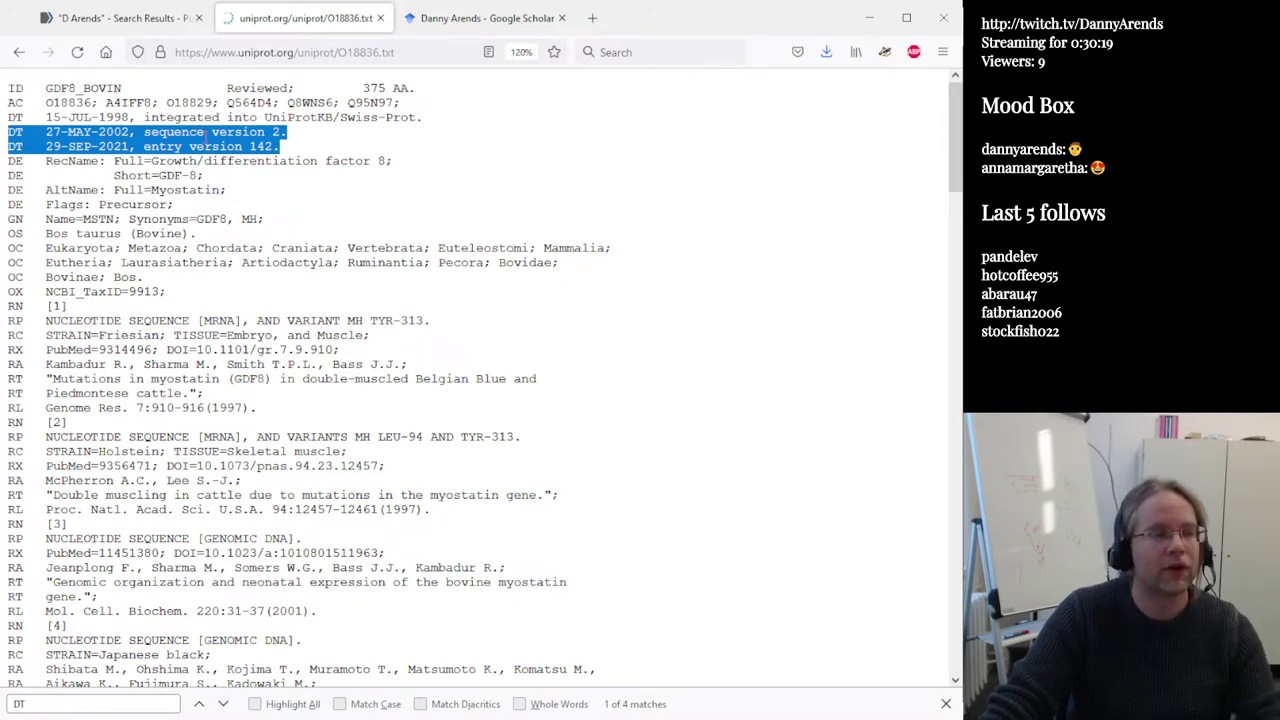
{"action": "left_click", "coordinate": [35, 141]}
{"action": "left_click_drag", "start_coordinate": [46, 117], "coordinate": [131, 116]}
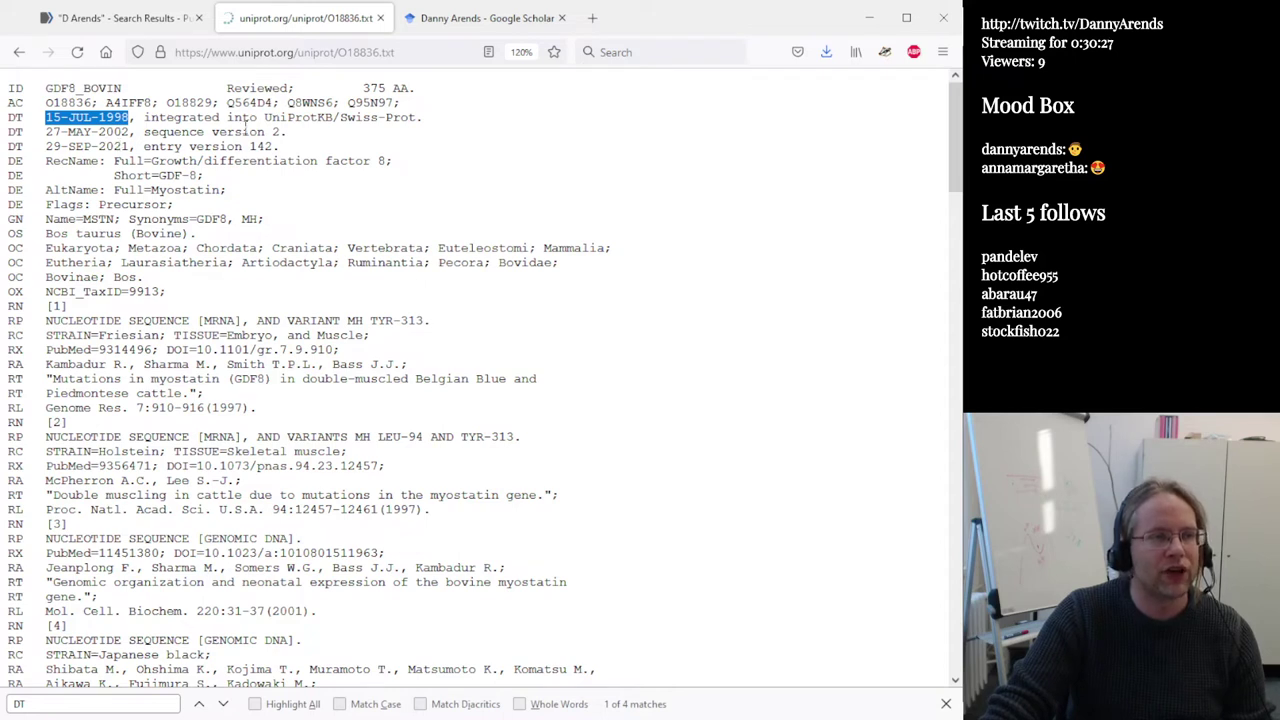
{"action": "key", "text": "alt+Tab"}
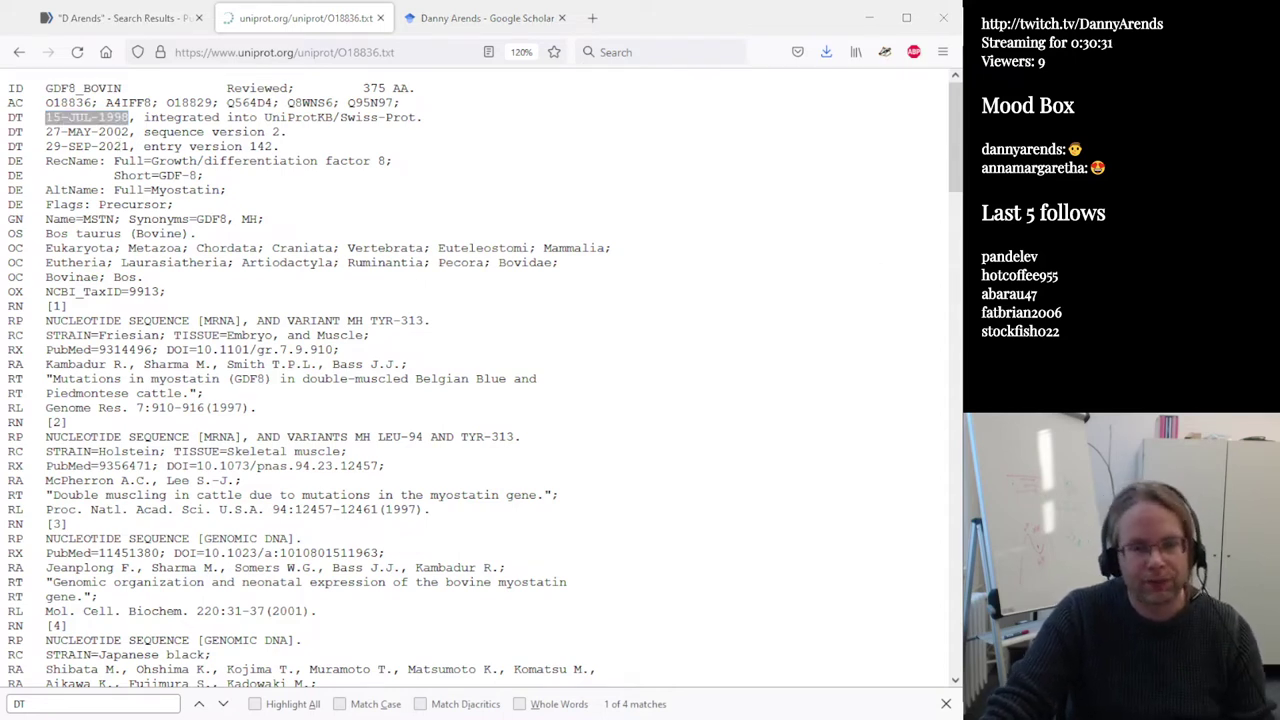
{"action": "left_click", "coordinate": [181, 266]}
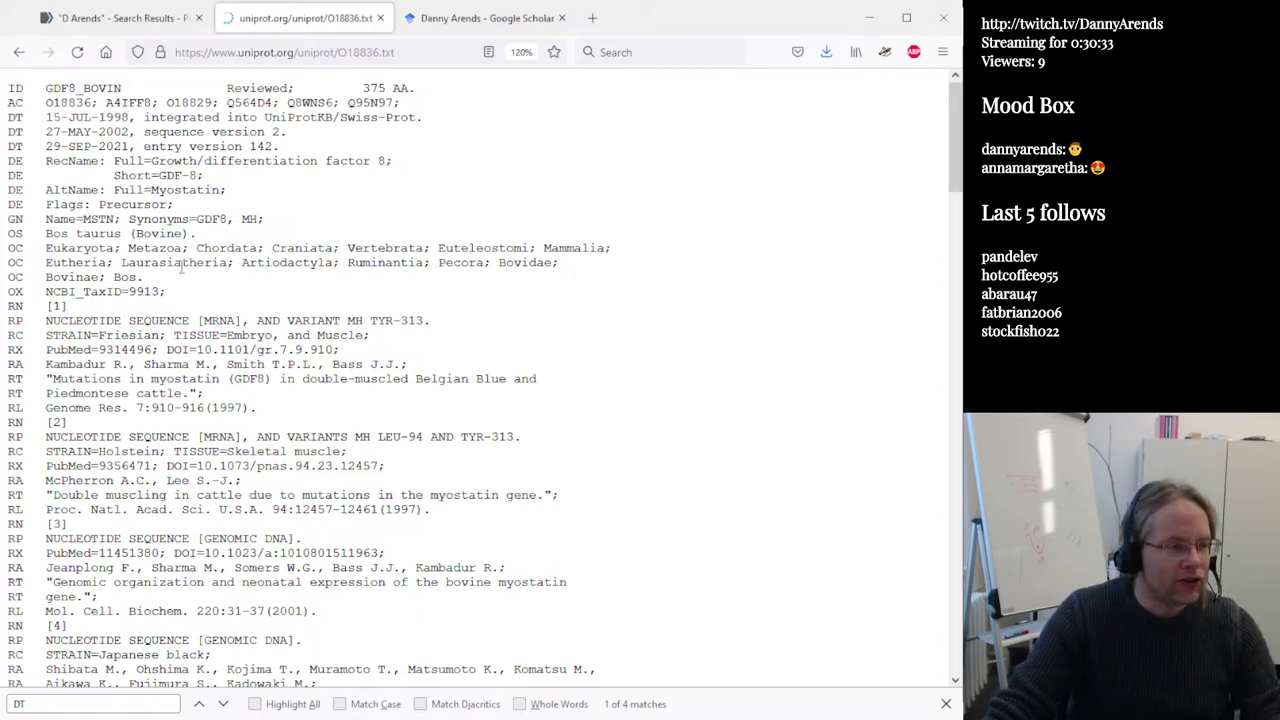
Search O18836.txt for 'OS' and step through the matches to the Bos taurus (Bovine) line
{"action": "key", "text": "ctrl+f"}
{"action": "type", "text": "OS"}
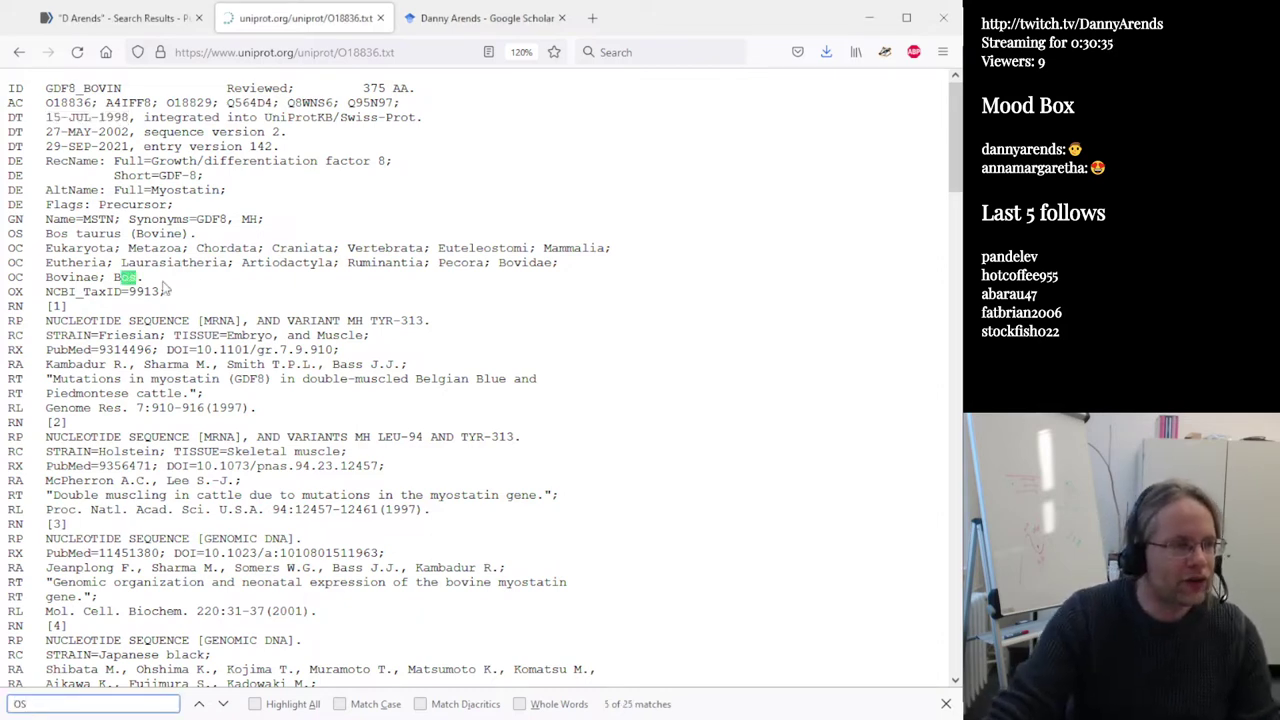
{"action": "left_click", "coordinate": [232, 706]}
{"action": "left_click", "coordinate": [231, 706]}
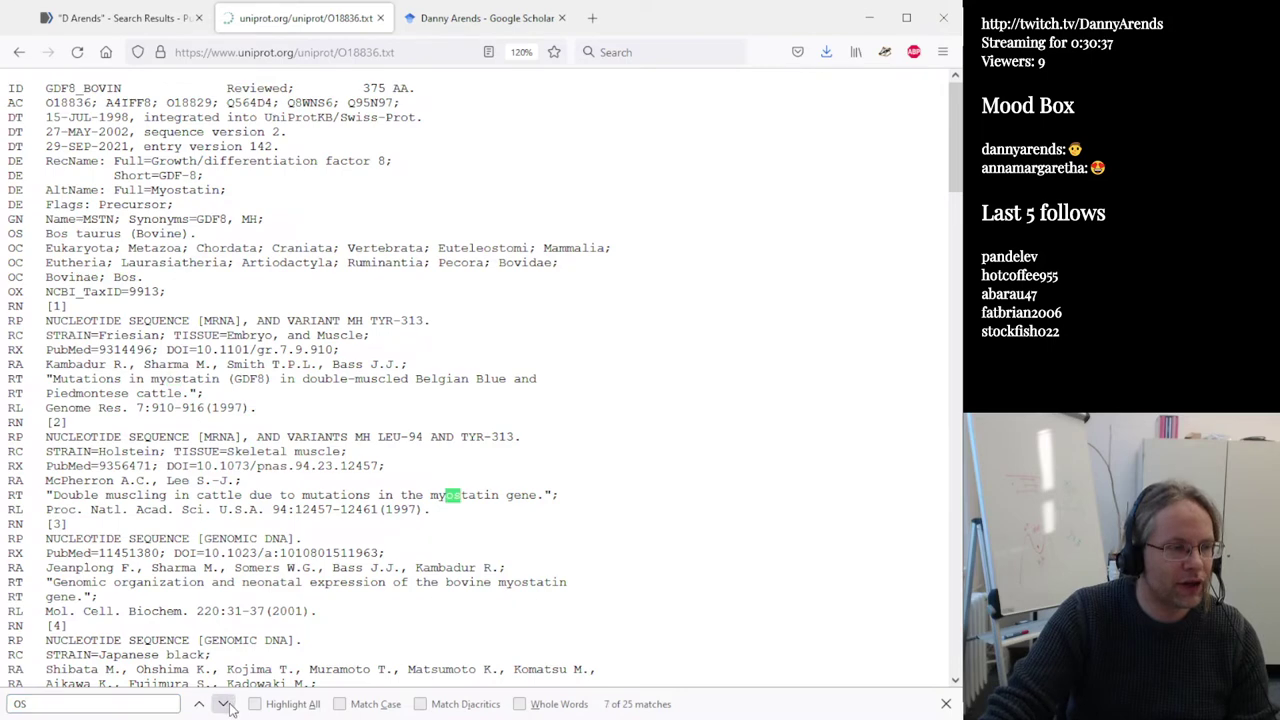
{"action": "left_click", "coordinate": [230, 706]}
{"action": "left_click", "coordinate": [228, 706]}
{"action": "left_click", "coordinate": [228, 706]}
{"action": "left_click", "coordinate": [228, 706]}
{"action": "left_click", "coordinate": [228, 706]}
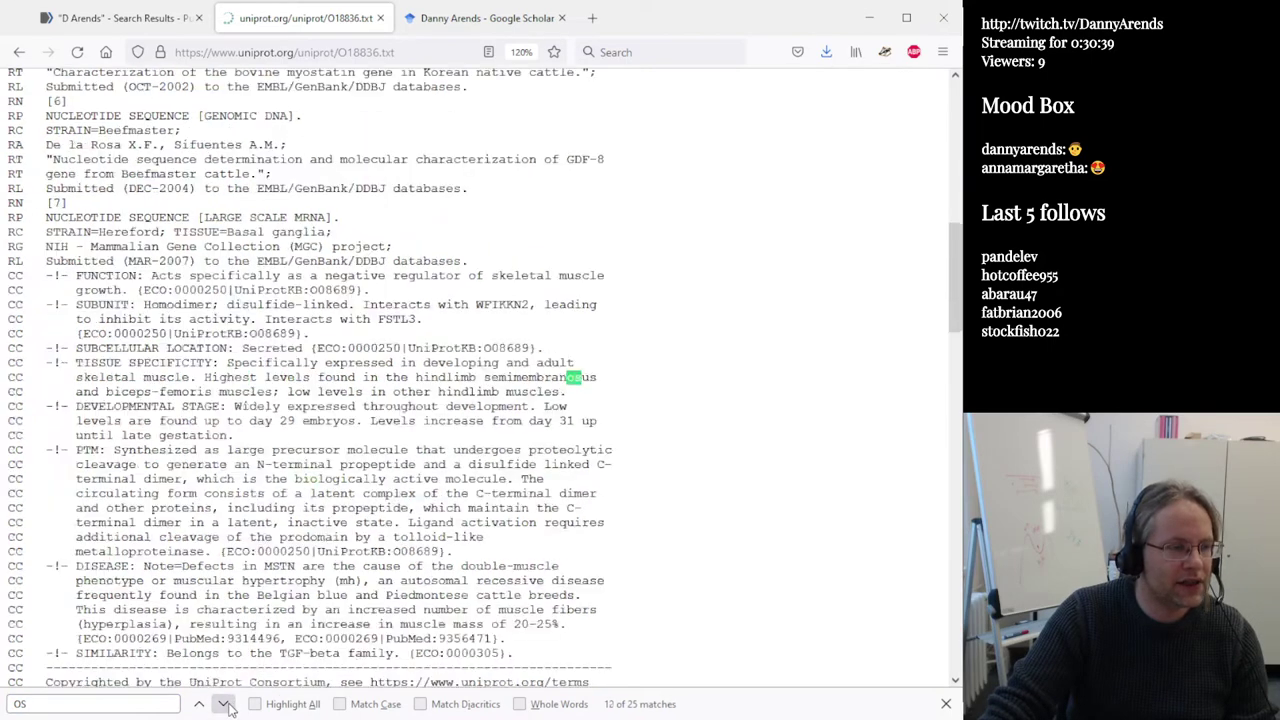
{"action": "left_click", "coordinate": [228, 706]}
{"action": "left_click", "coordinate": [228, 706]}
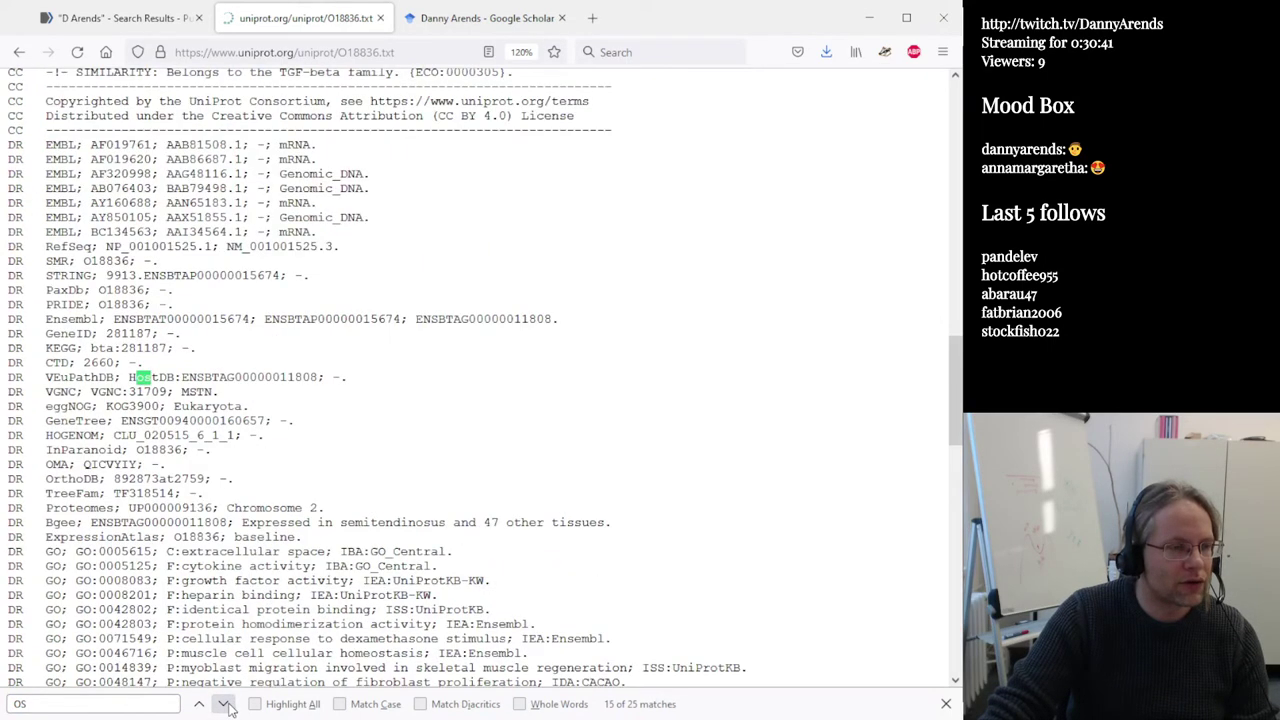
{"action": "left_click", "coordinate": [228, 706]}
{"action": "left_click", "coordinate": [228, 706]}
{"action": "left_click", "coordinate": [228, 706]}
{"action": "left_click", "coordinate": [228, 706]}
{"action": "left_click", "coordinate": [228, 706]}
{"action": "left_click", "coordinate": [228, 706]}
{"action": "left_click", "coordinate": [228, 706]}
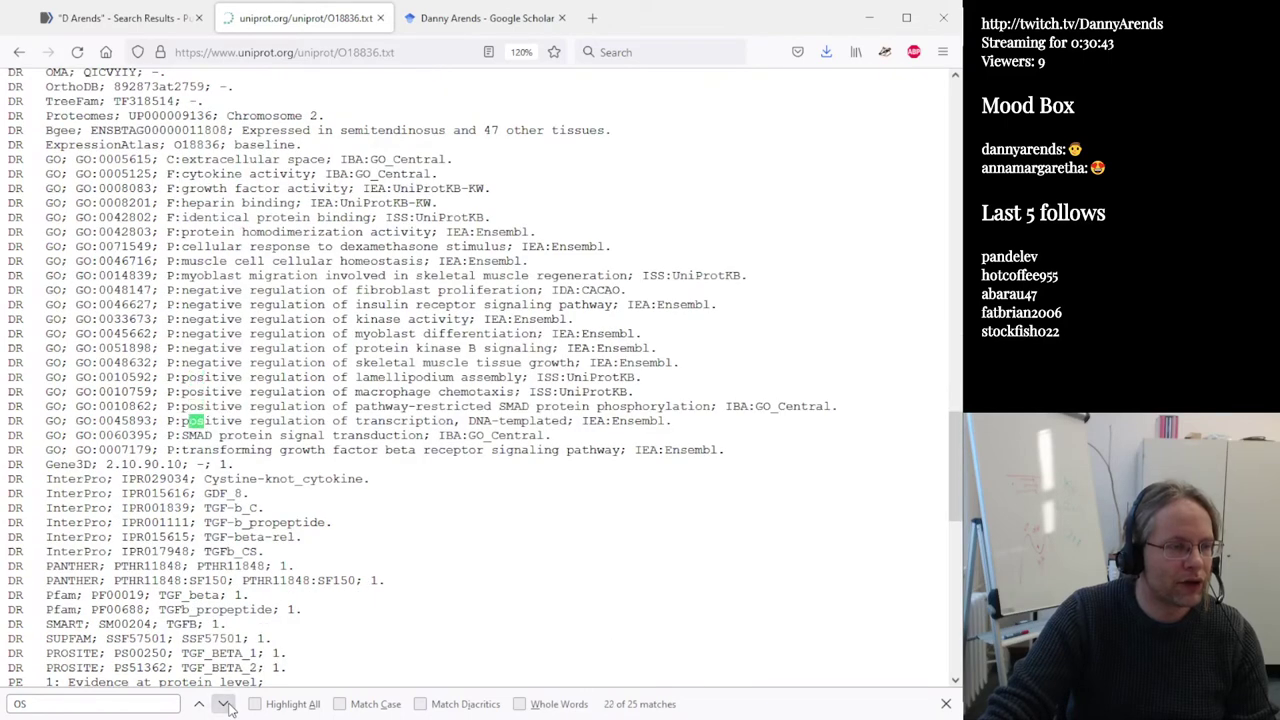
{"action": "left_click", "coordinate": [228, 706]}
{"action": "left_click", "coordinate": [228, 706]}
{"action": "left_click", "coordinate": [228, 706]}
{"action": "left_click", "coordinate": [228, 706]}
{"action": "left_click", "coordinate": [228, 706]}
{"action": "left_click", "coordinate": [228, 706]}
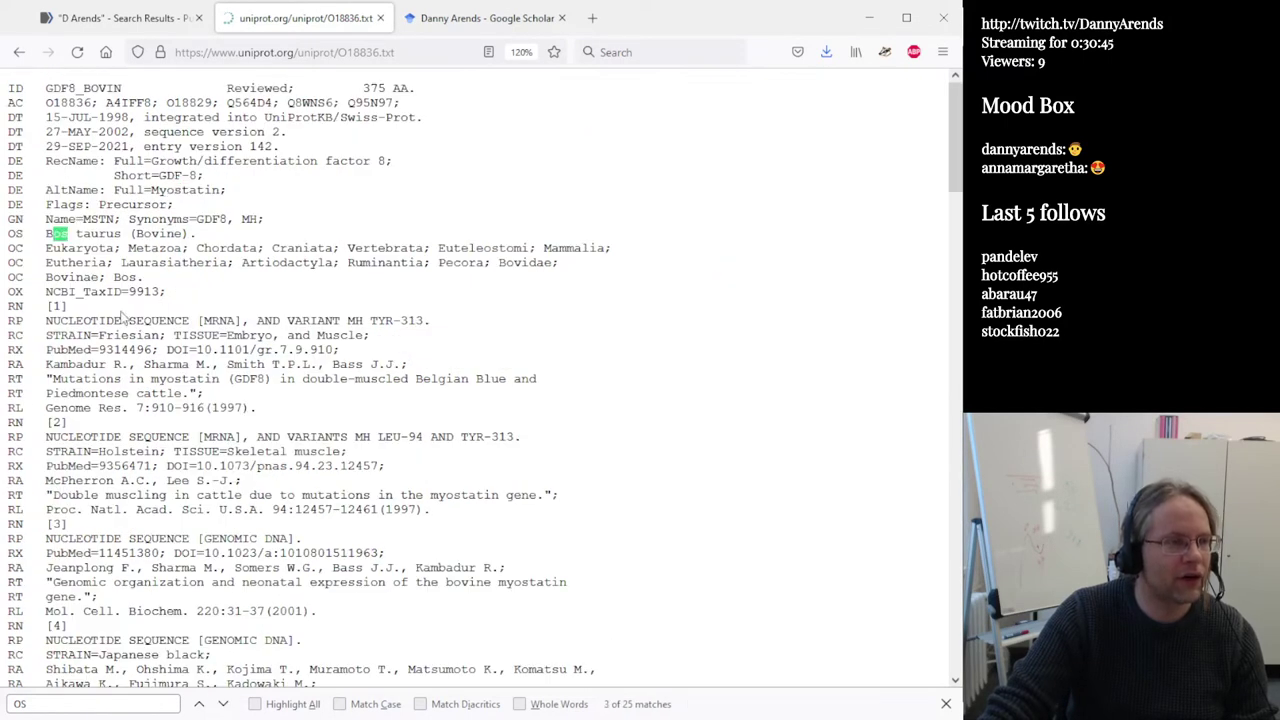
{"action": "double_click", "coordinate": [15, 233]}
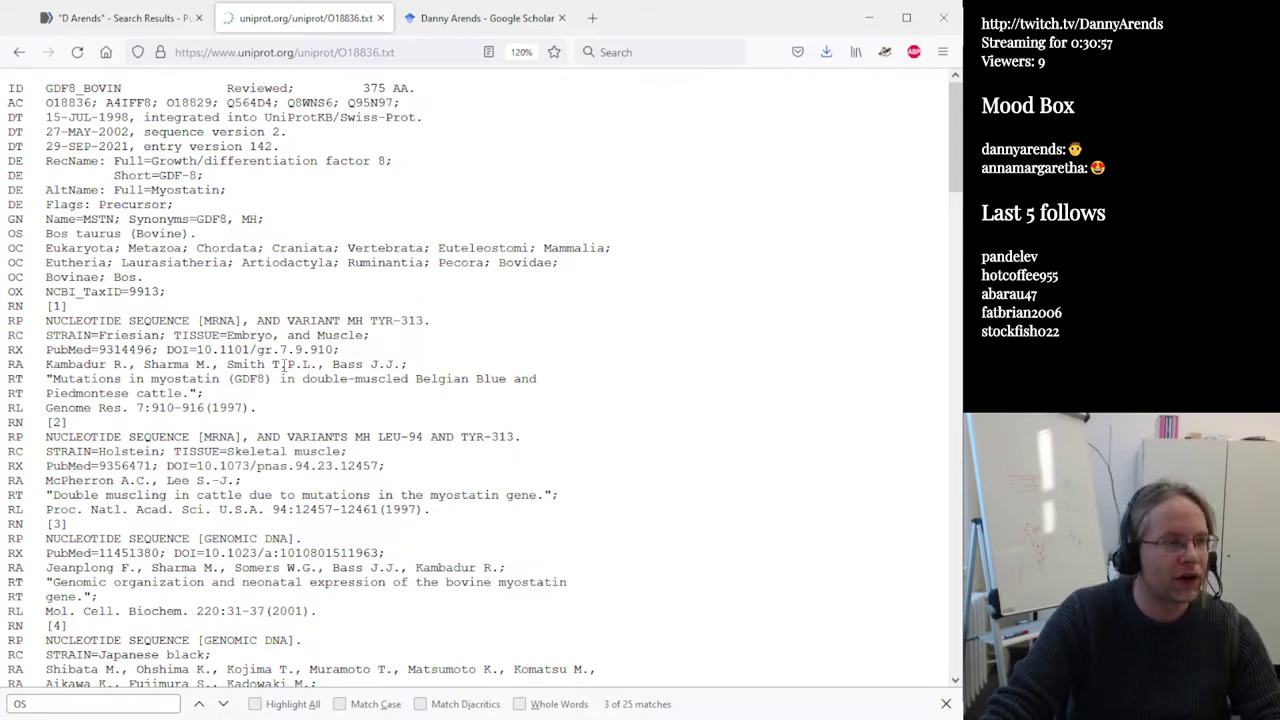
Search O18836.txt for 'DR' and highlight the first EMBL line's protein ID and mRNA type
{"action": "key", "text": "ctrl+f"}
{"action": "type", "text": "DR"}
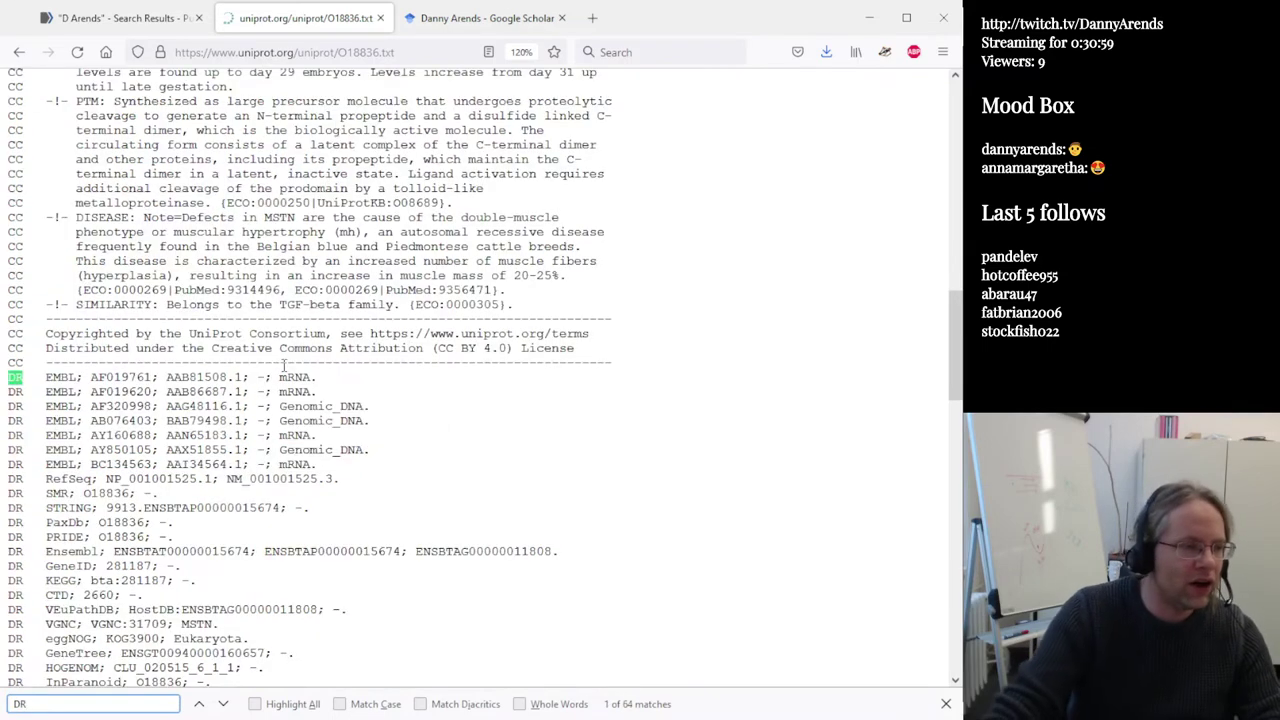
{"action": "scroll", "coordinate": [260, 392], "scroll_direction": "down", "scroll_amount": 4}
{"action": "left_click", "coordinate": [10, 229]}
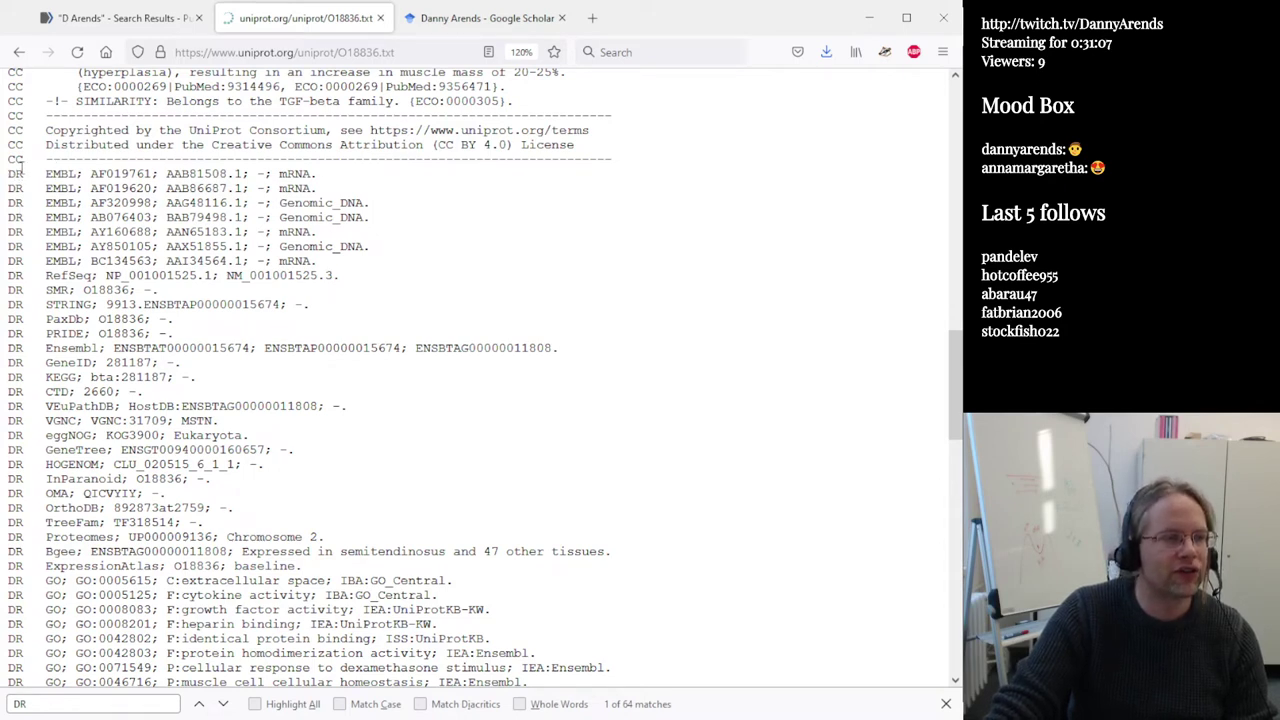
{"action": "left_click_drag", "start_coordinate": [91, 173], "coordinate": [213, 174]}
{"action": "double_click", "coordinate": [300, 173]}
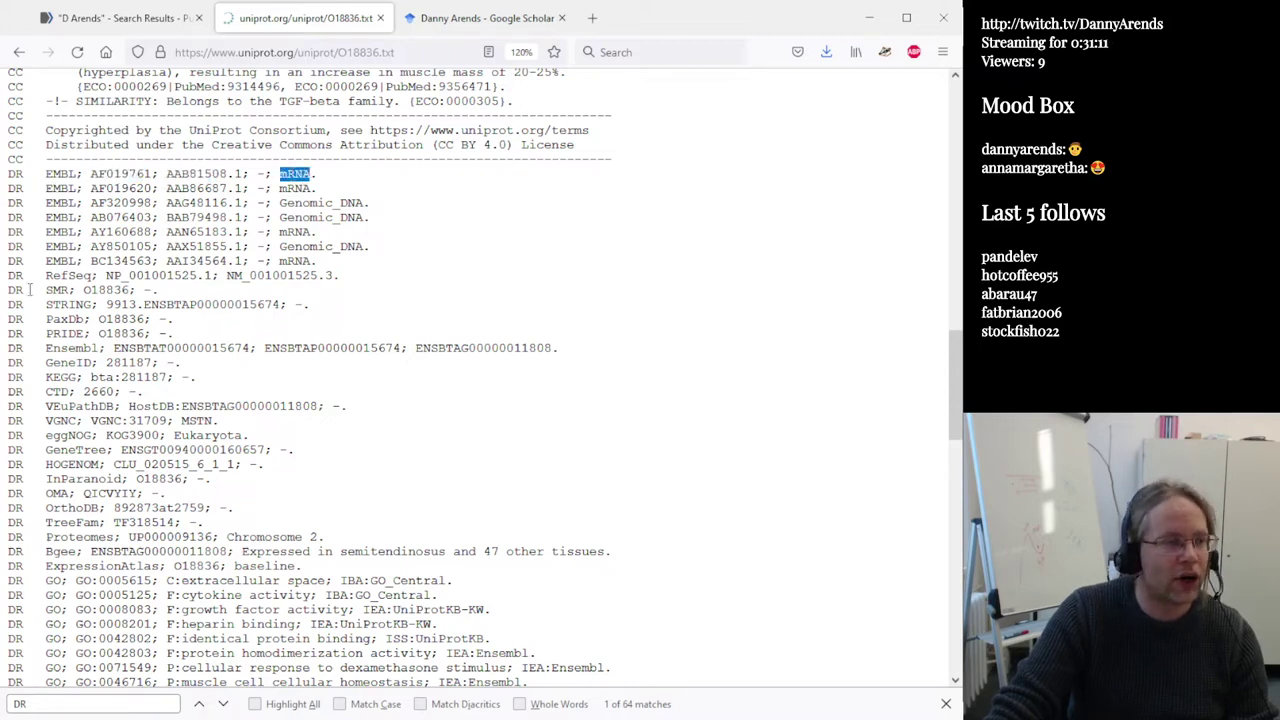
{"action": "scroll", "coordinate": [72, 288], "scroll_direction": "down", "scroll_amount": 4}
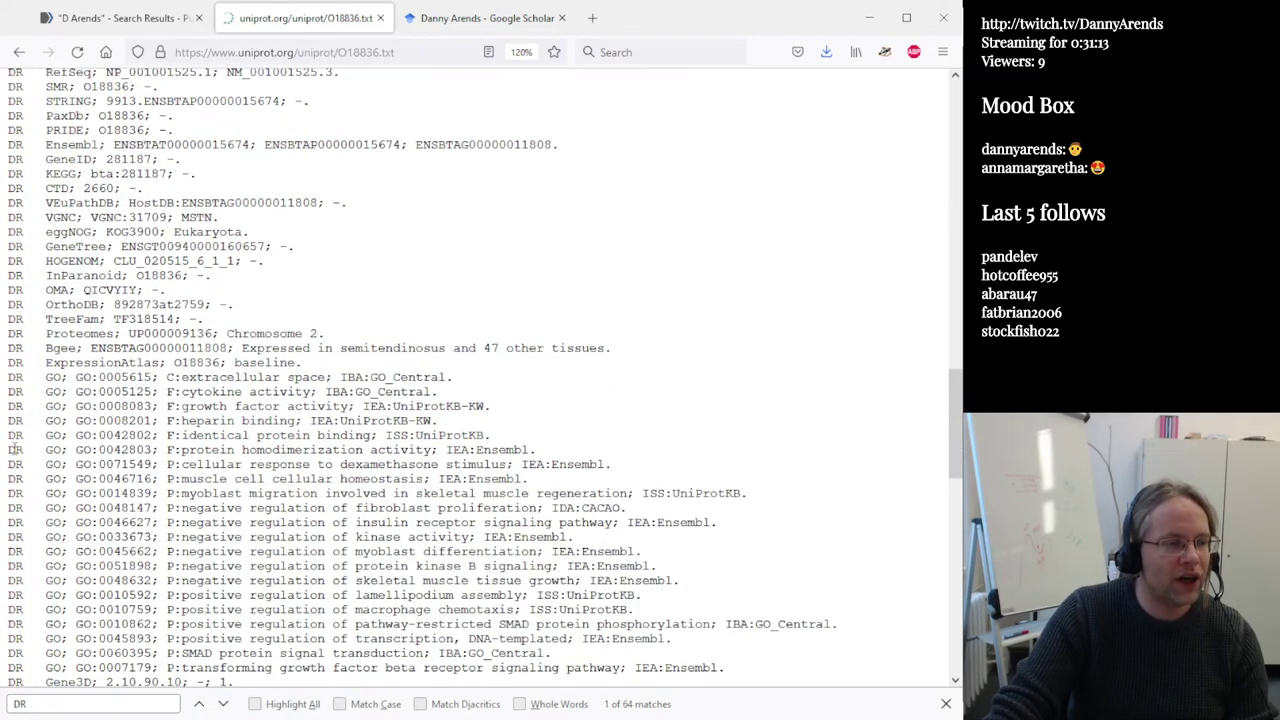
{"action": "double_click", "coordinate": [15, 449]}
{"action": "scroll", "coordinate": [87, 349], "scroll_direction": "up", "scroll_amount": 2}
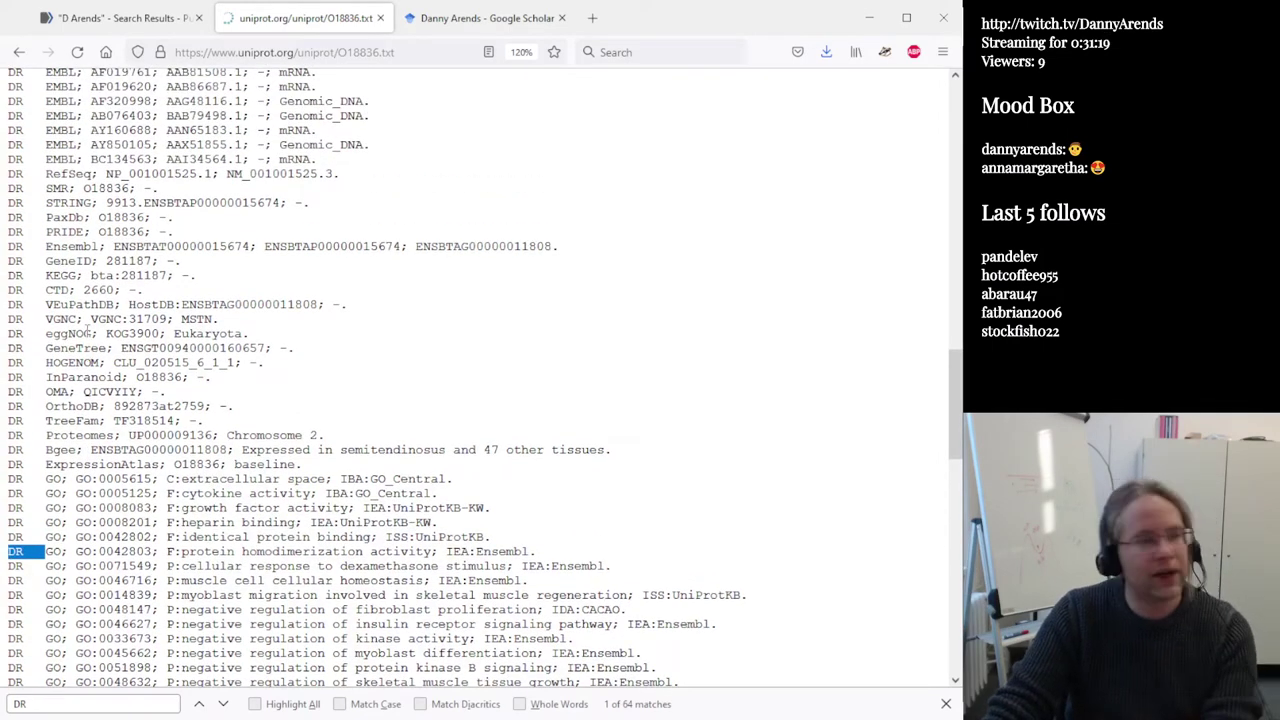
{"action": "left_click", "coordinate": [42, 202]}
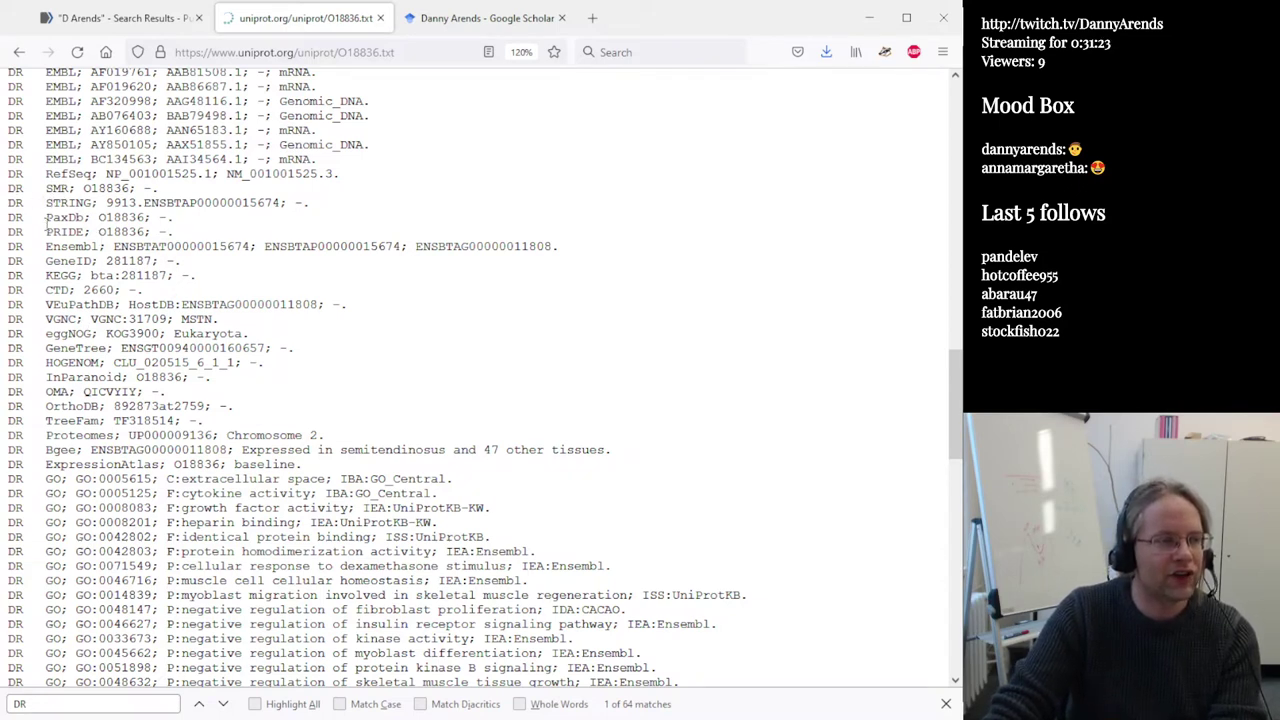
{"action": "left_click_drag", "start_coordinate": [47, 217], "coordinate": [148, 217]}
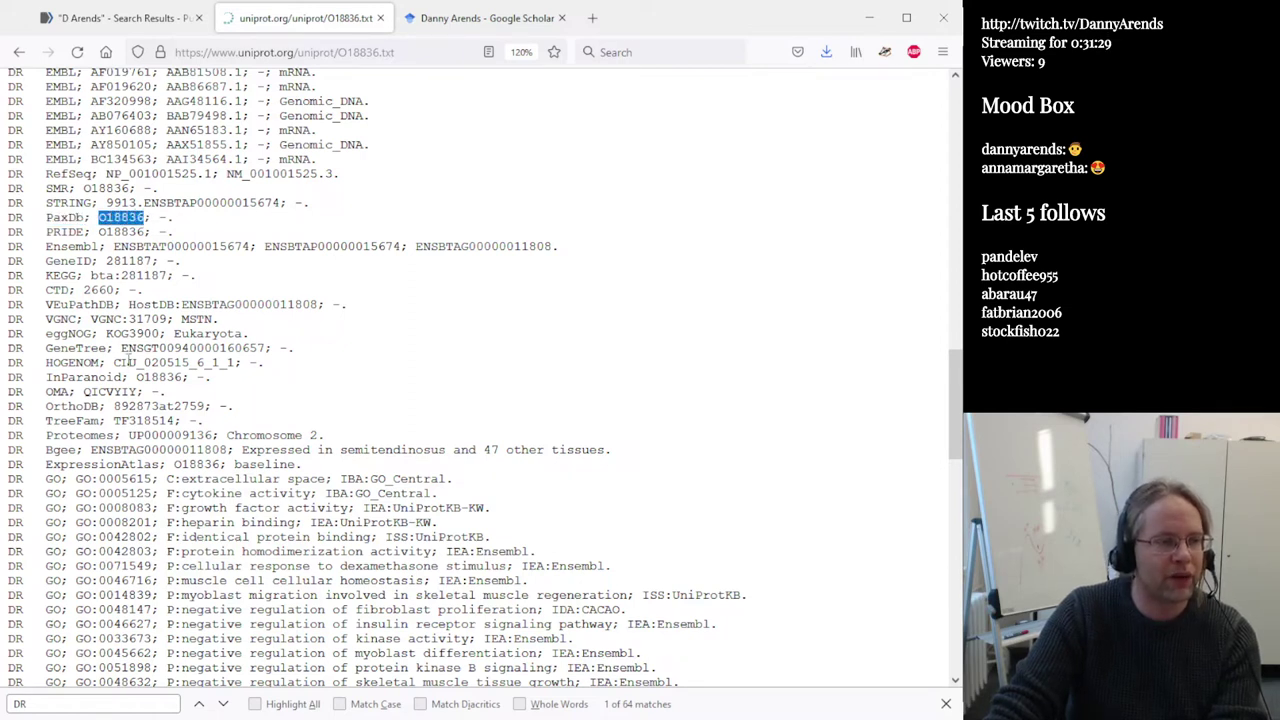
{"action": "double_click", "coordinate": [15, 348]}
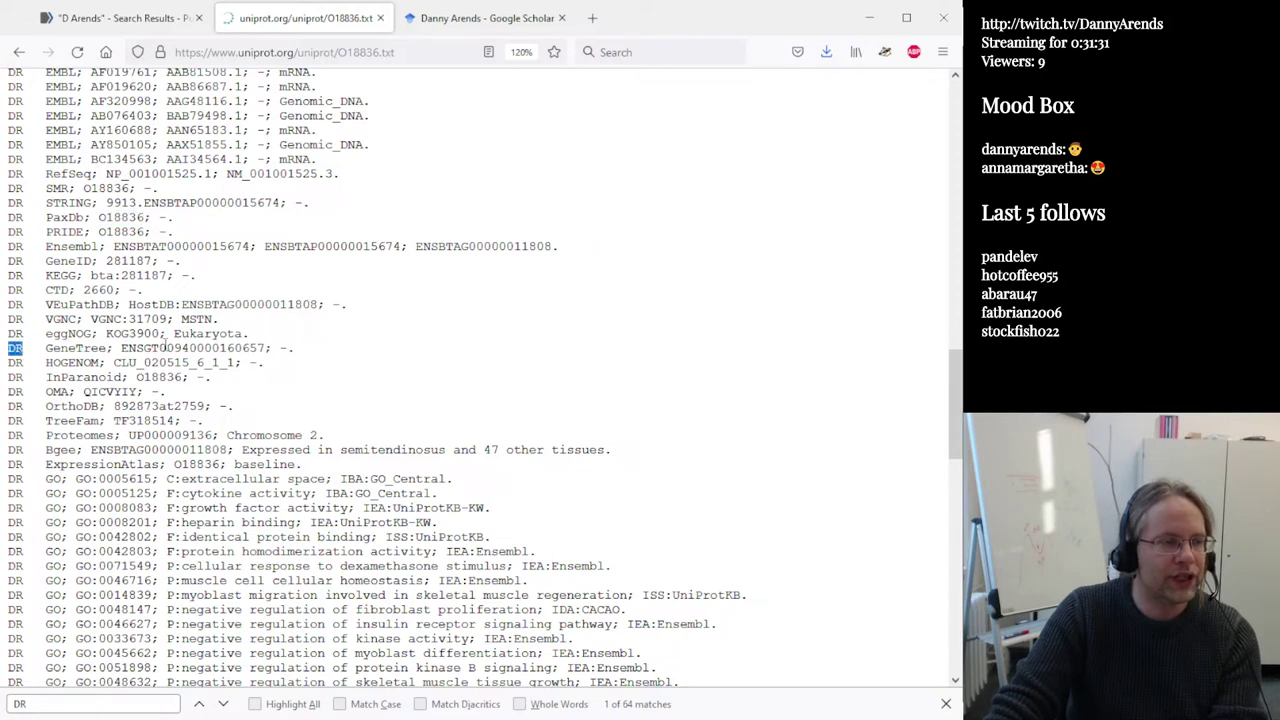
{"action": "left_click", "coordinate": [121, 348]}
{"action": "left_click_drag", "start_coordinate": [123, 348], "coordinate": [270, 348]}
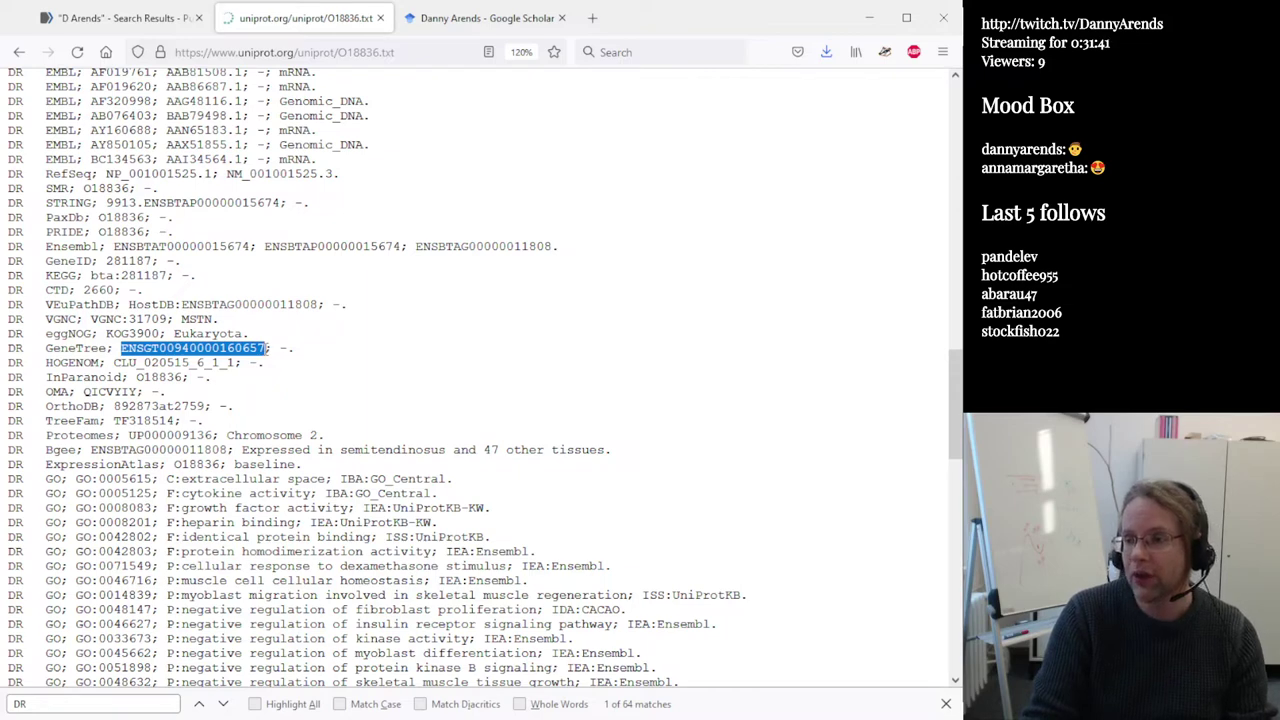
{"action": "left_click_drag", "start_coordinate": [268, 348], "coordinate": [265, 348]}
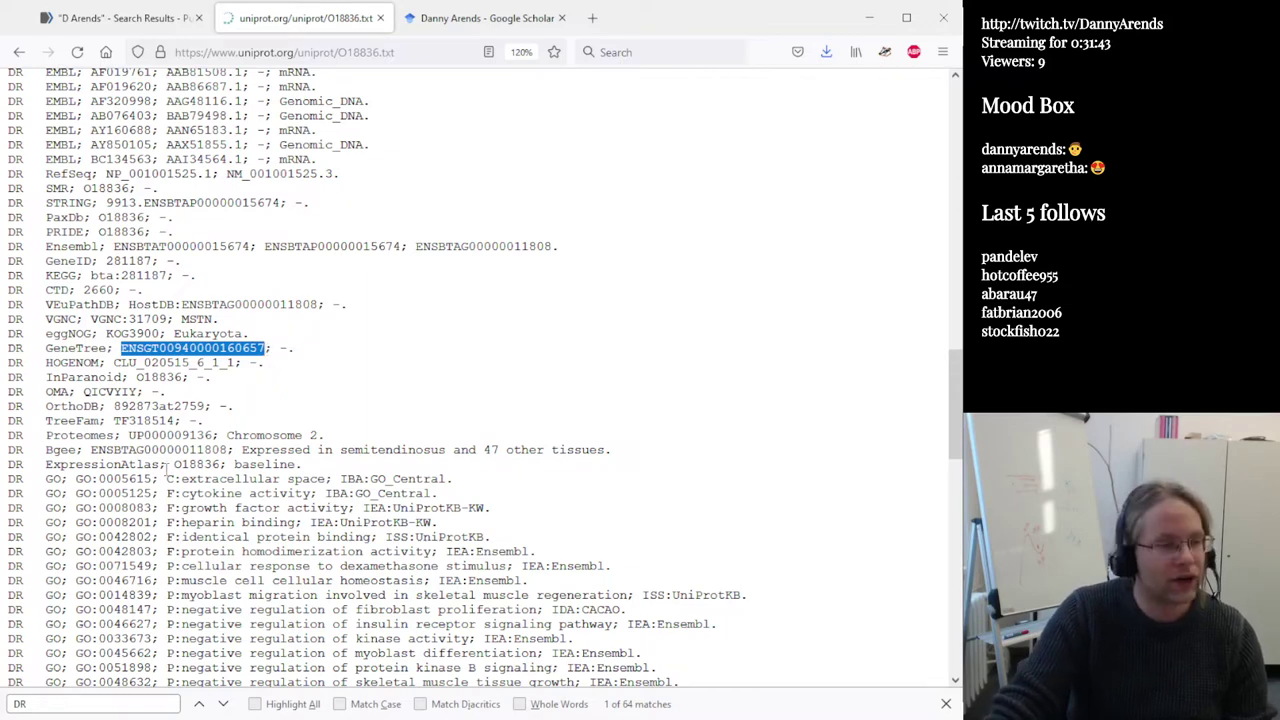
{"action": "left_click", "coordinate": [131, 481]}
{"action": "double_click", "coordinate": [19, 479]}
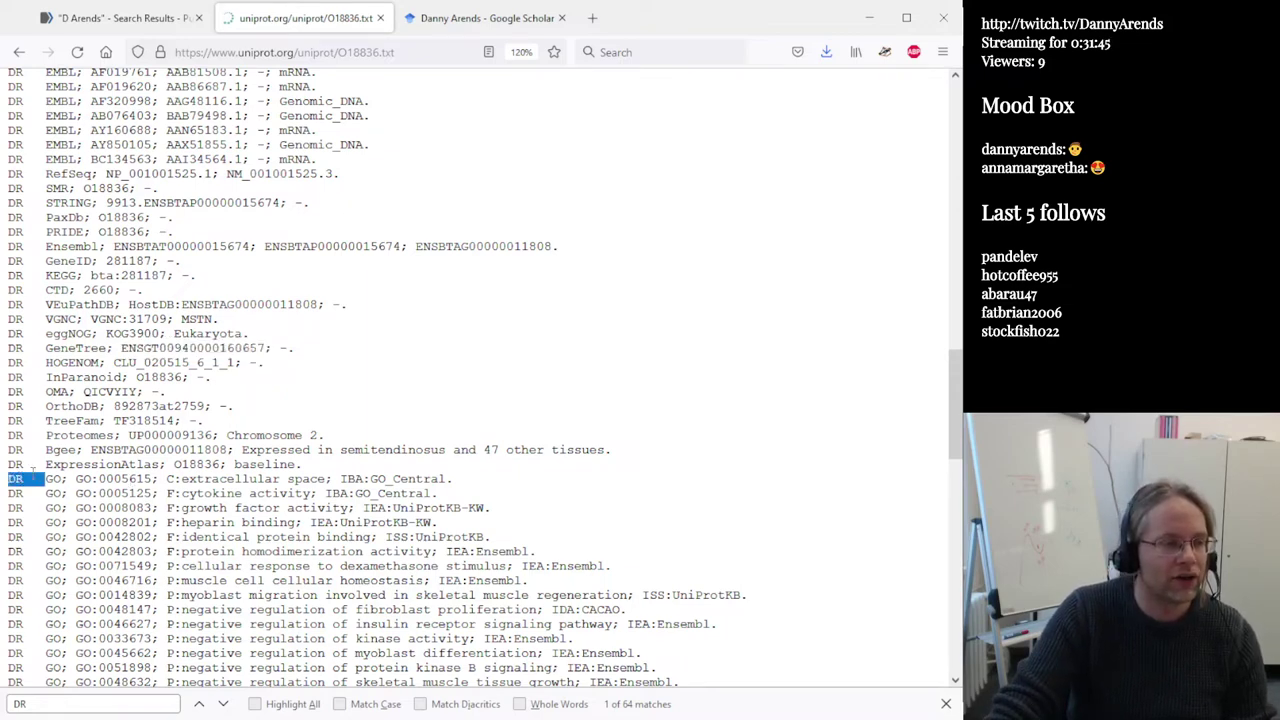
{"action": "left_click_drag", "start_coordinate": [76, 479], "coordinate": [155, 480]}
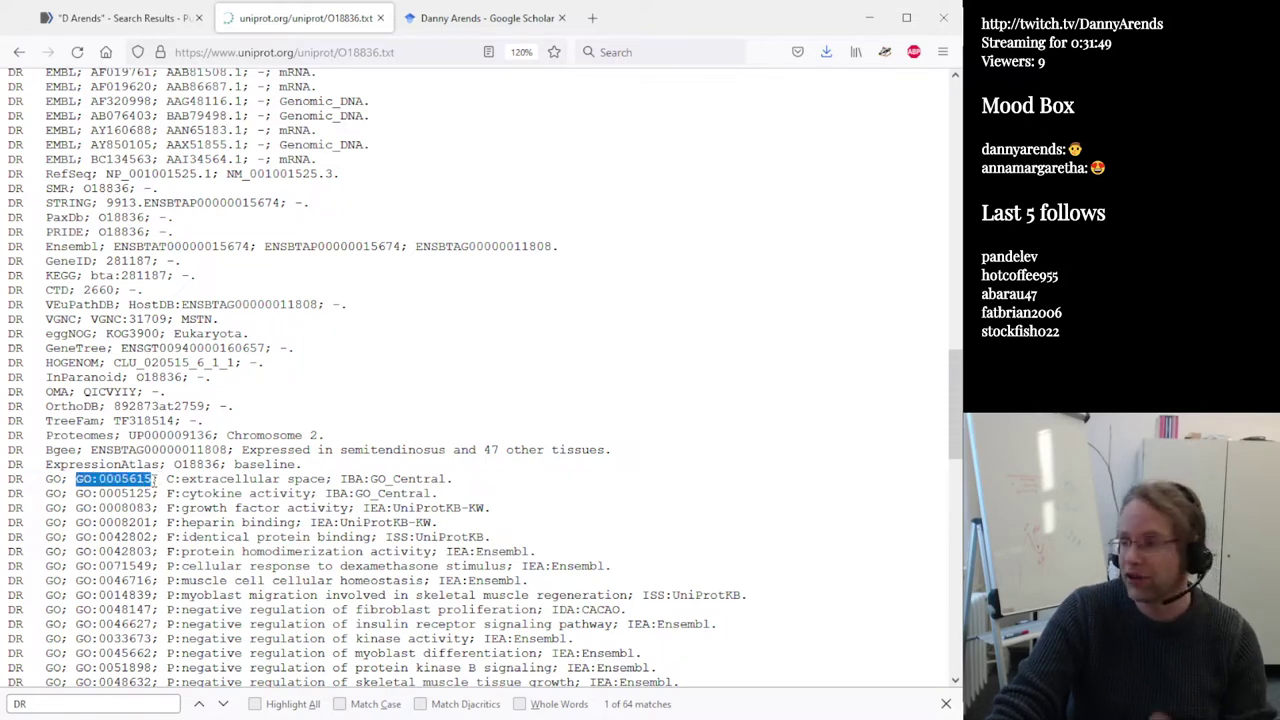
{"action": "scroll", "coordinate": [189, 484], "scroll_direction": "down", "scroll_amount": 2}
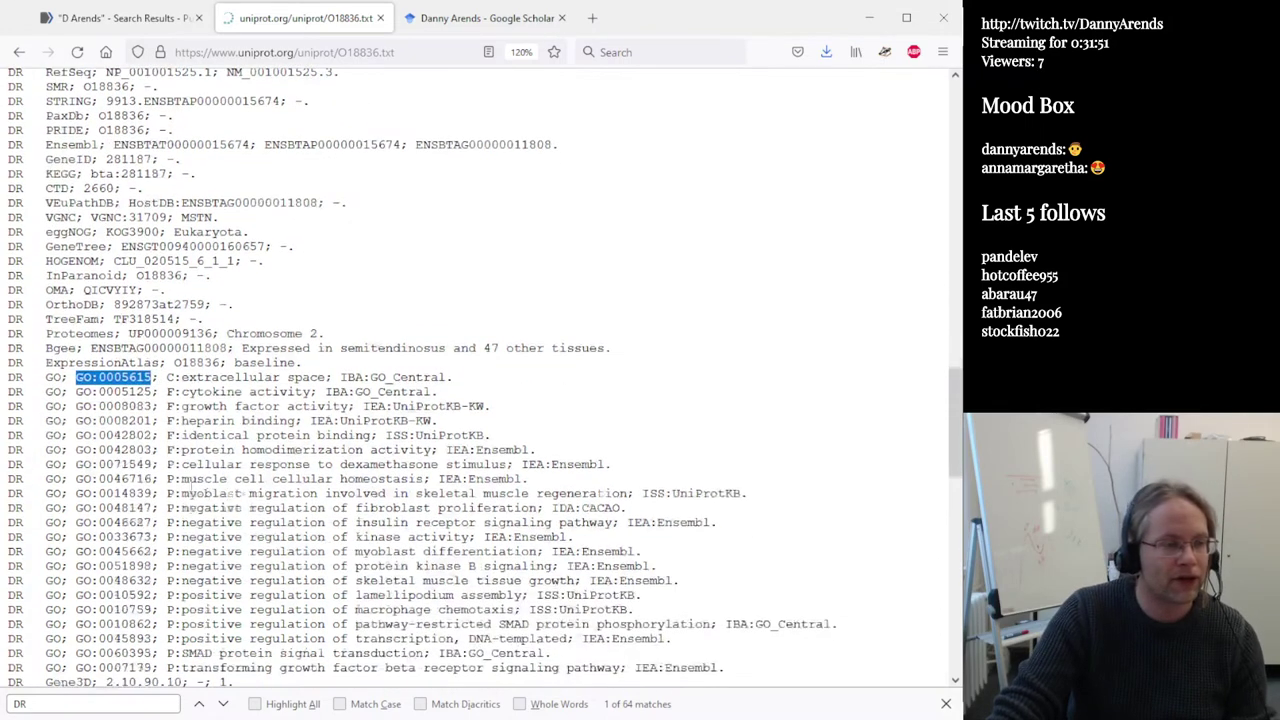
{"action": "left_click_drag", "start_coordinate": [175, 479], "coordinate": [428, 478]}
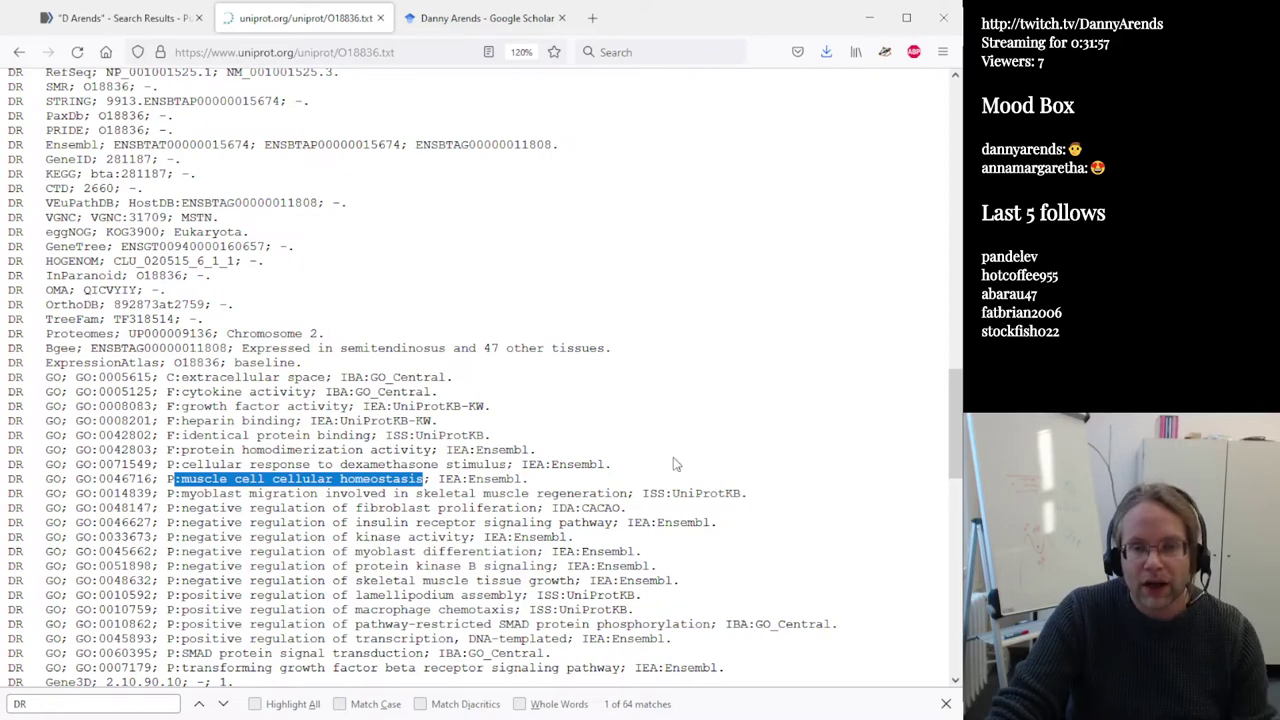
{"action": "scroll", "coordinate": [498, 481], "scroll_direction": "down", "scroll_amount": 10}
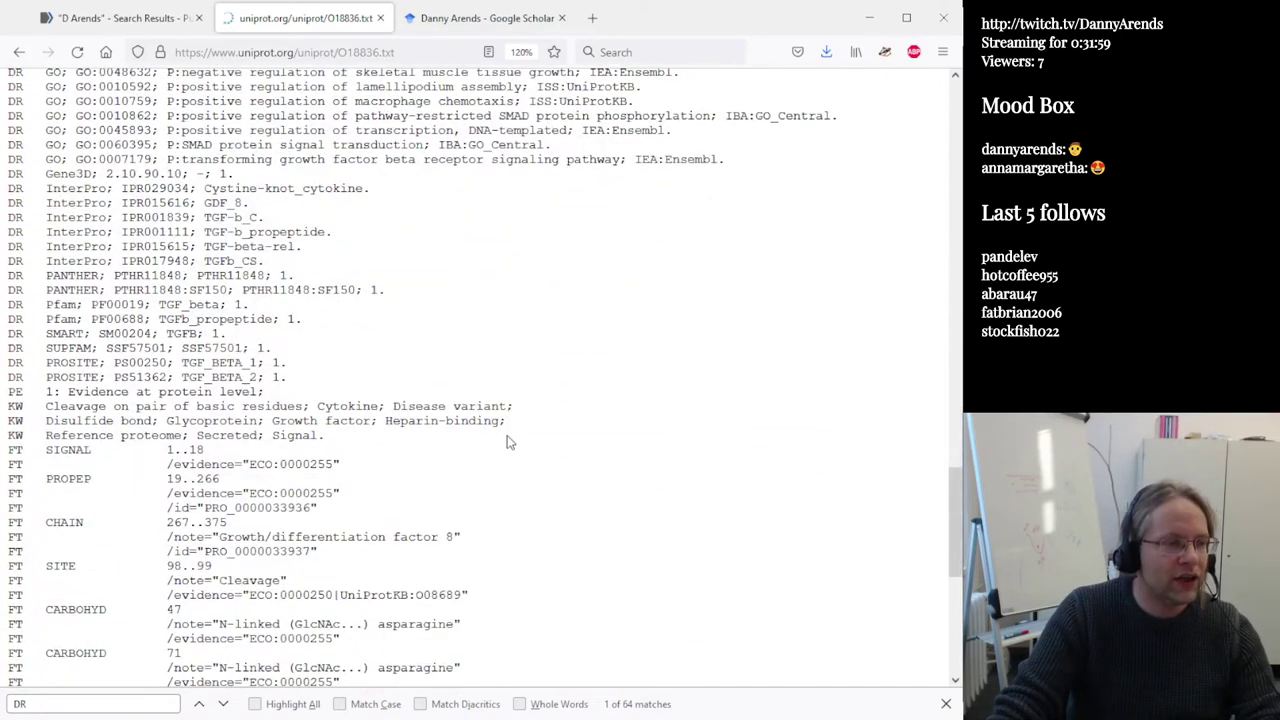
{"action": "scroll", "coordinate": [506, 442], "scroll_direction": "down", "scroll_amount": 5}
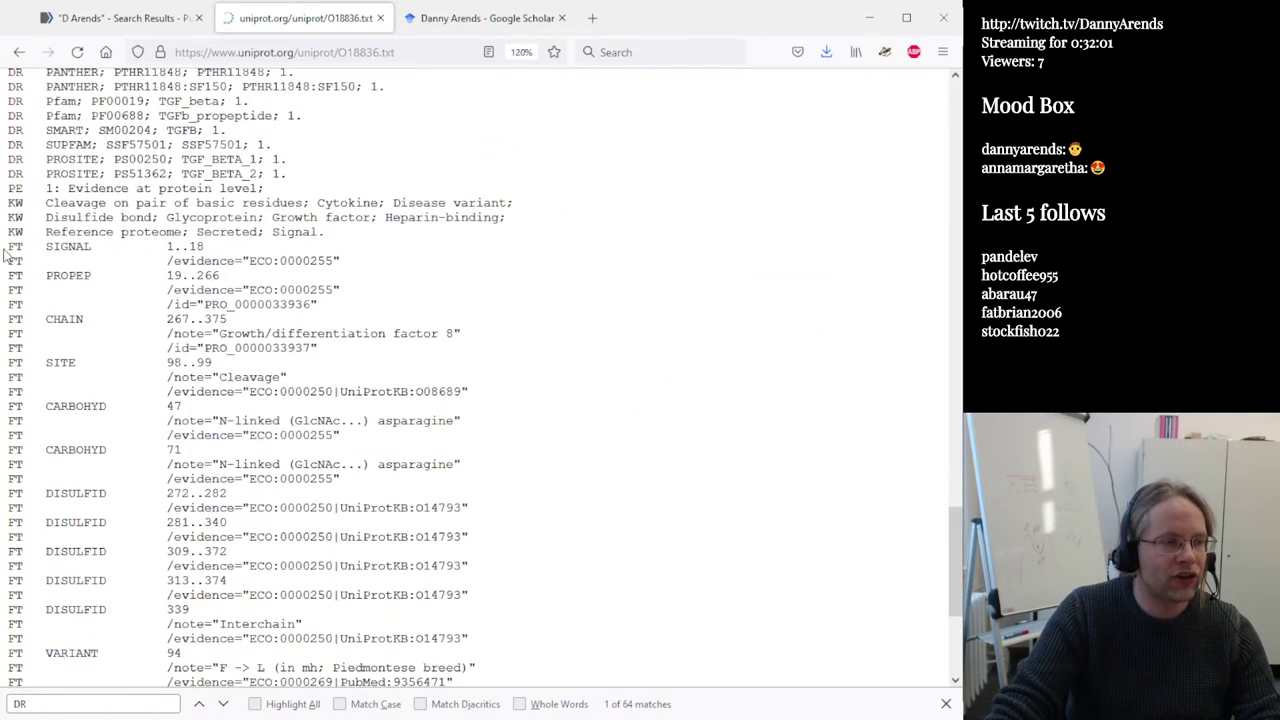
{"action": "left_click_drag", "start_coordinate": [15, 246], "coordinate": [24, 262]}
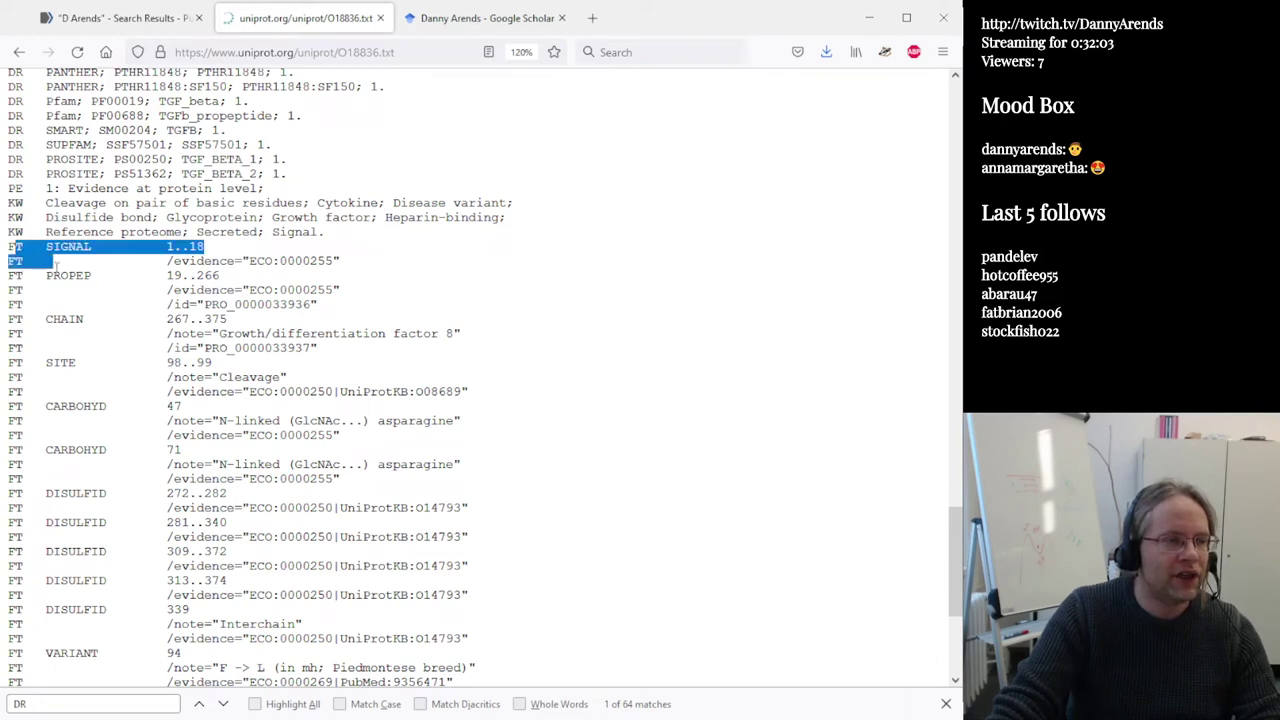
{"action": "left_click", "coordinate": [50, 287]}
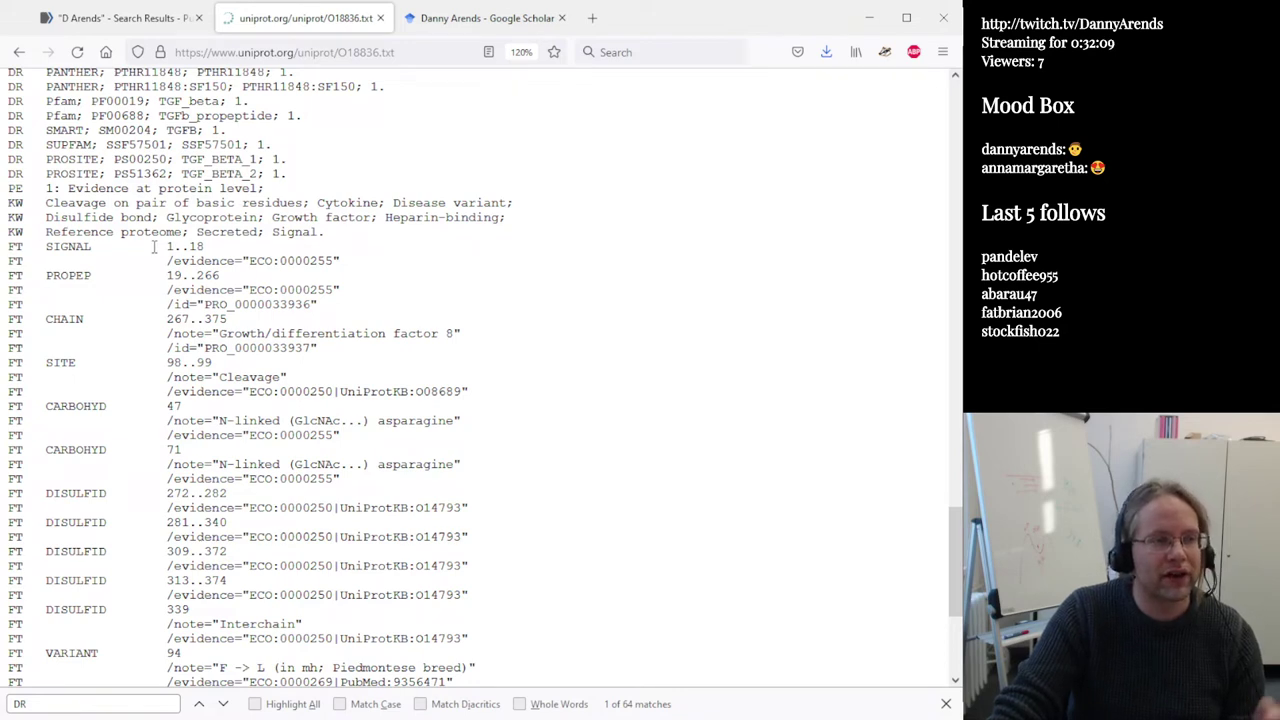
{"action": "left_click_drag", "start_coordinate": [173, 247], "coordinate": [224, 252]}
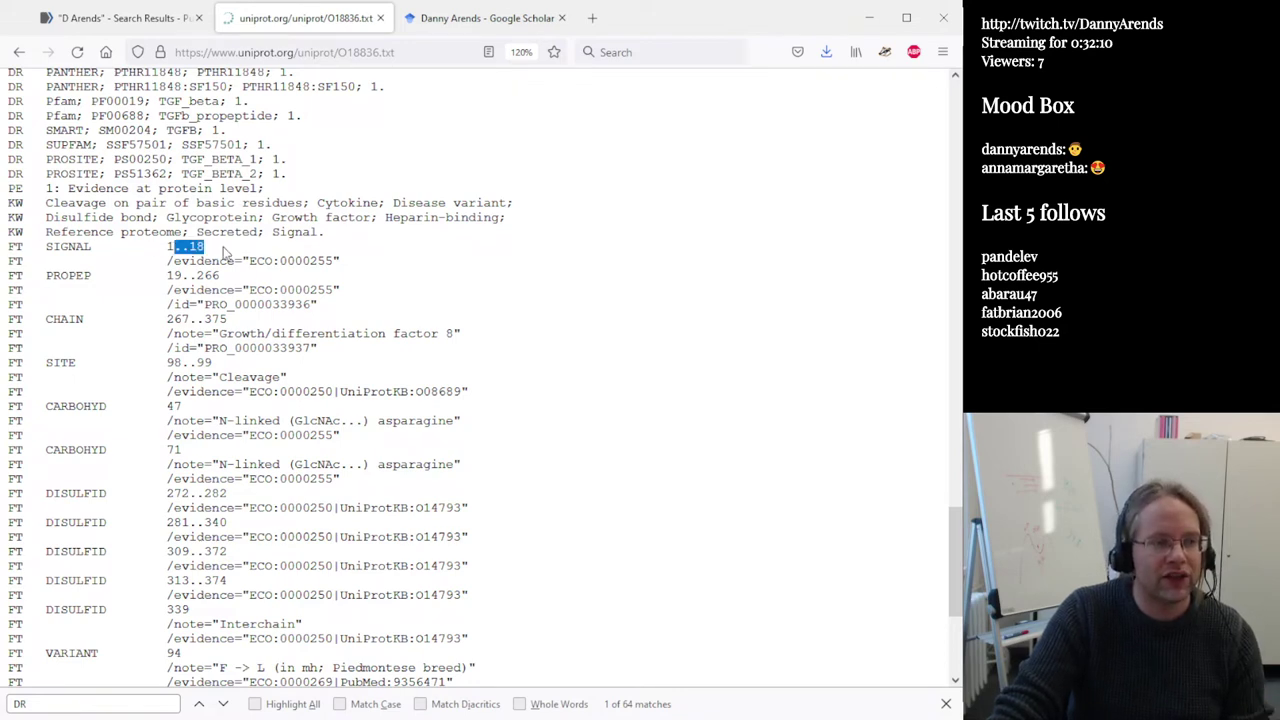
{"action": "double_click", "coordinate": [70, 246]}
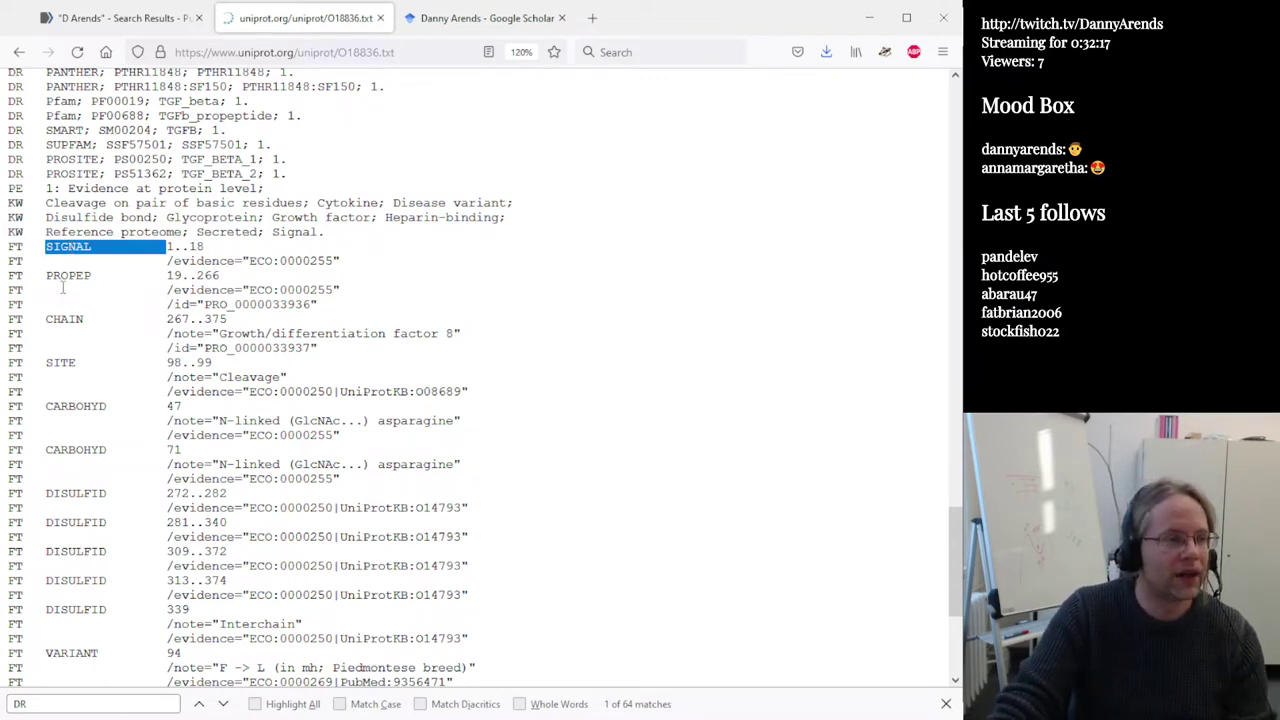
{"action": "left_click_drag", "start_coordinate": [168, 275], "coordinate": [222, 276]}
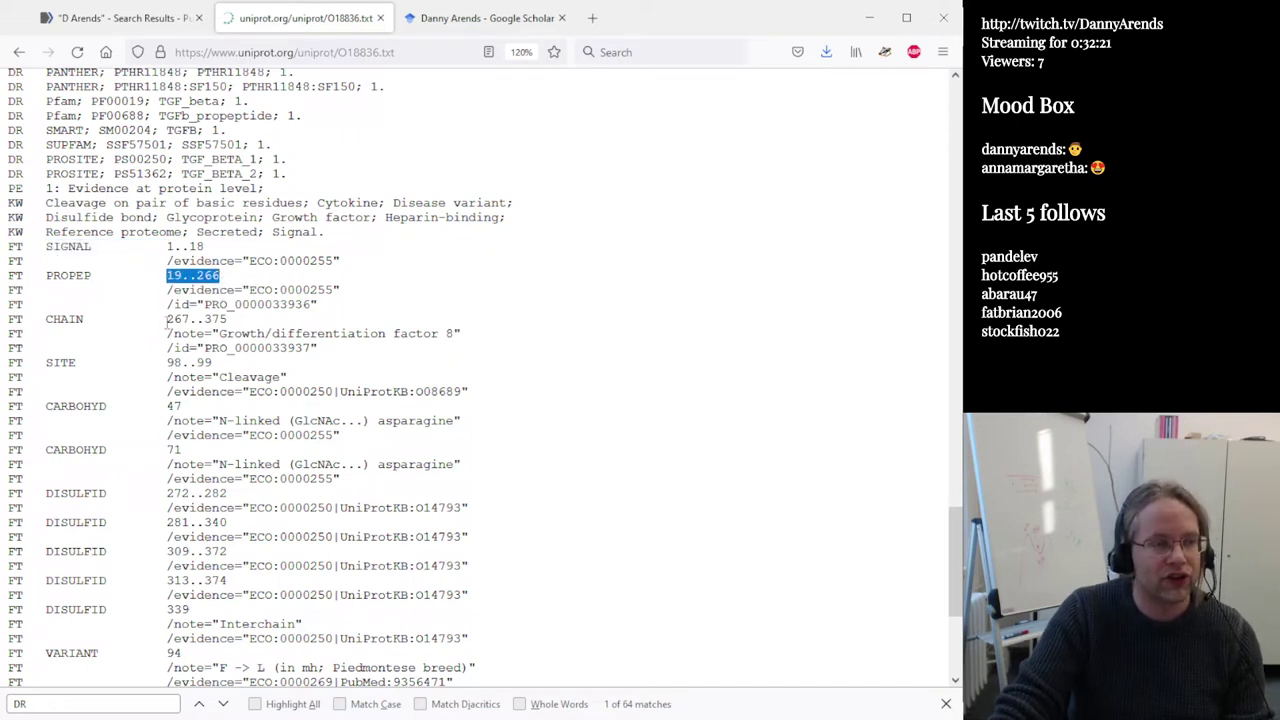
{"action": "left_click_drag", "start_coordinate": [175, 318], "coordinate": [456, 336]}
{"action": "left_click", "coordinate": [238, 335]}
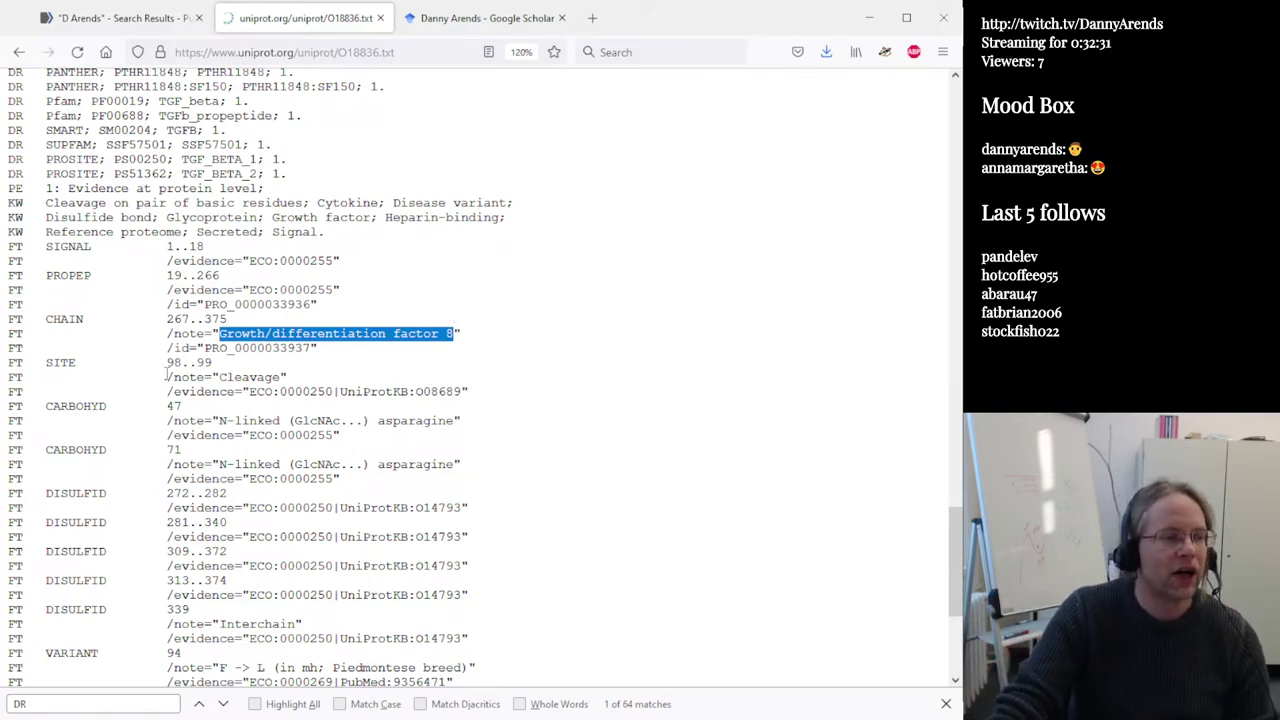
{"action": "double_click", "coordinate": [57, 363]}
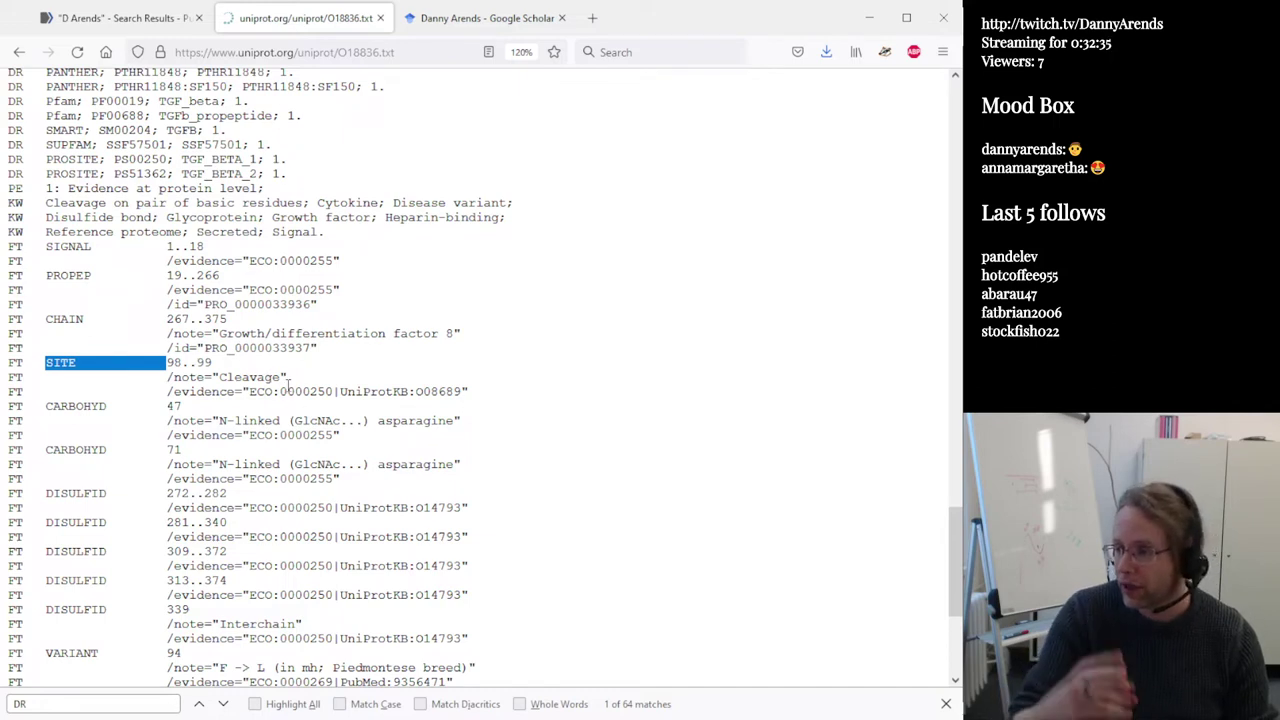
{"action": "left_click_drag", "start_coordinate": [172, 363], "coordinate": [205, 363]}
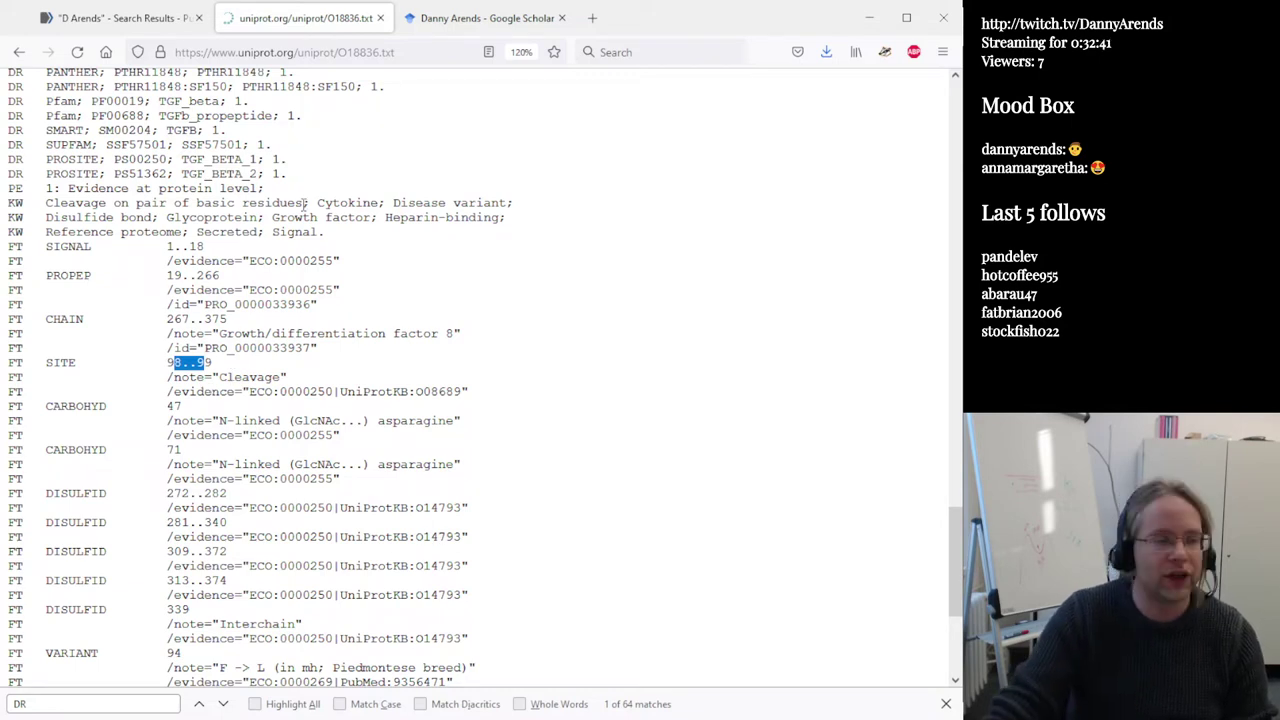
{"action": "scroll", "coordinate": [176, 289], "scroll_direction": "down", "scroll_amount": 2}
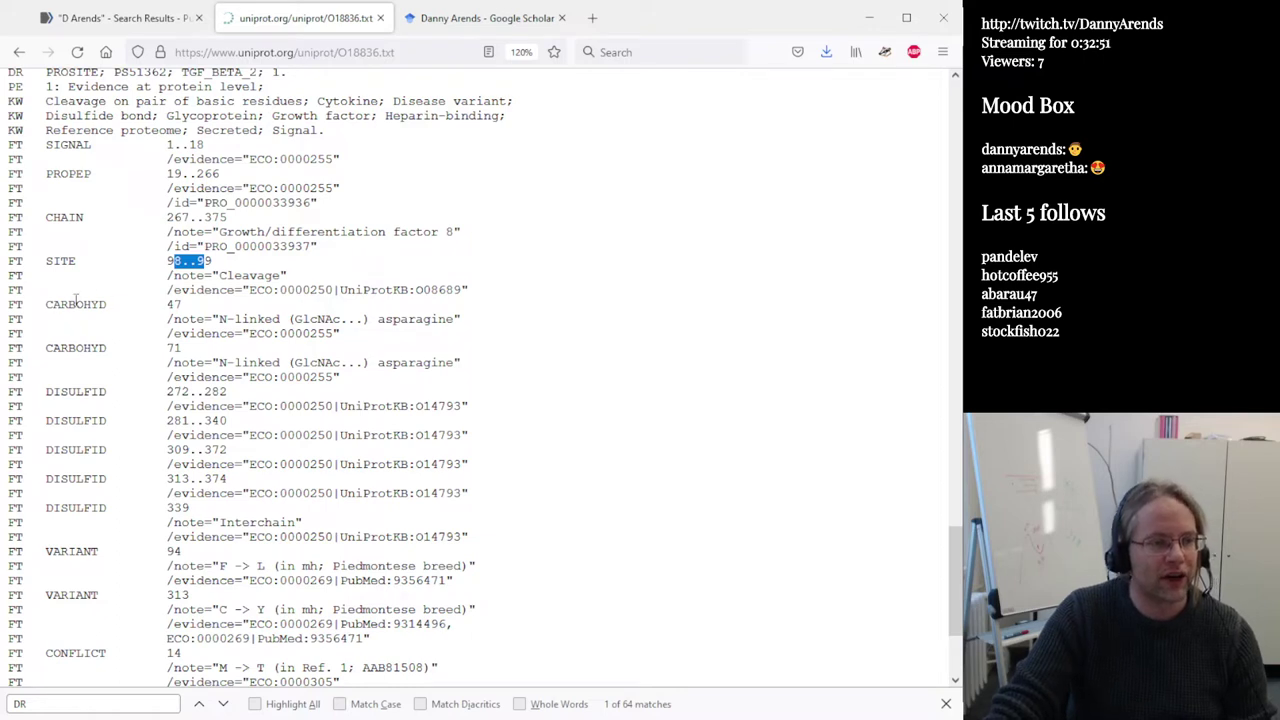
{"action": "left_click", "coordinate": [222, 318]}
{"action": "left_click_drag", "start_coordinate": [222, 318], "coordinate": [370, 320]}
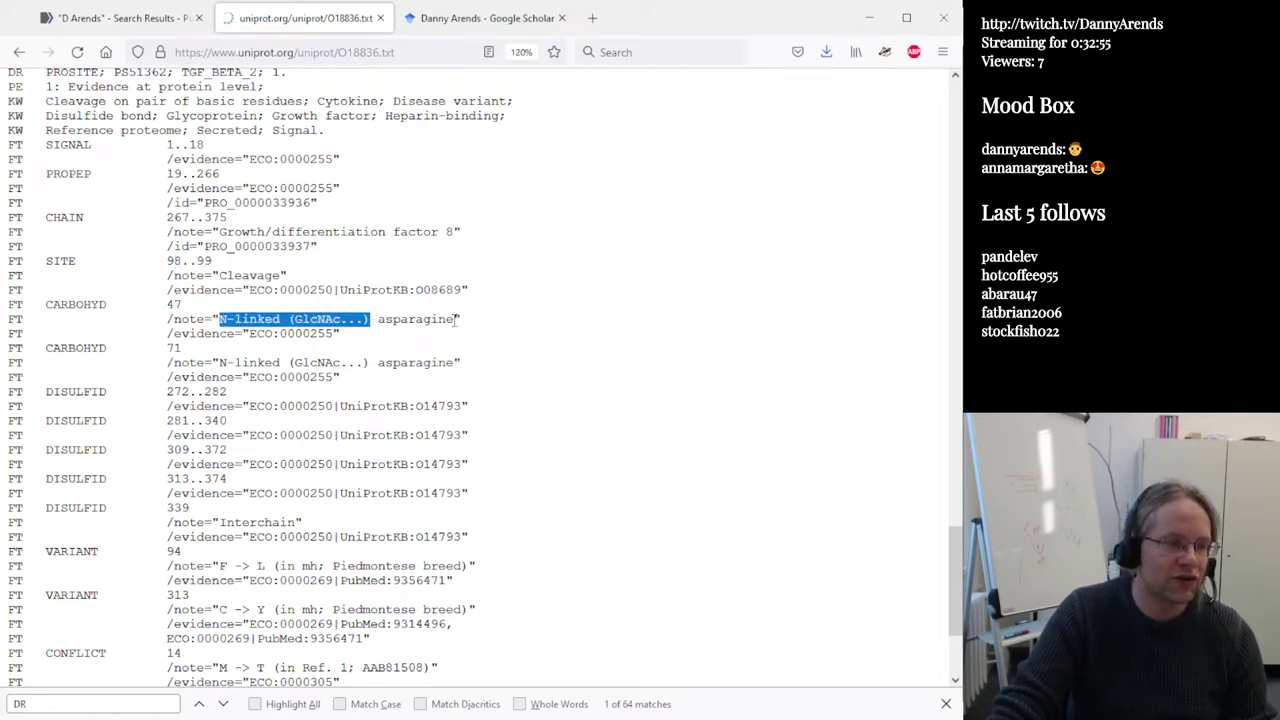
{"action": "double_click", "coordinate": [408, 318]}
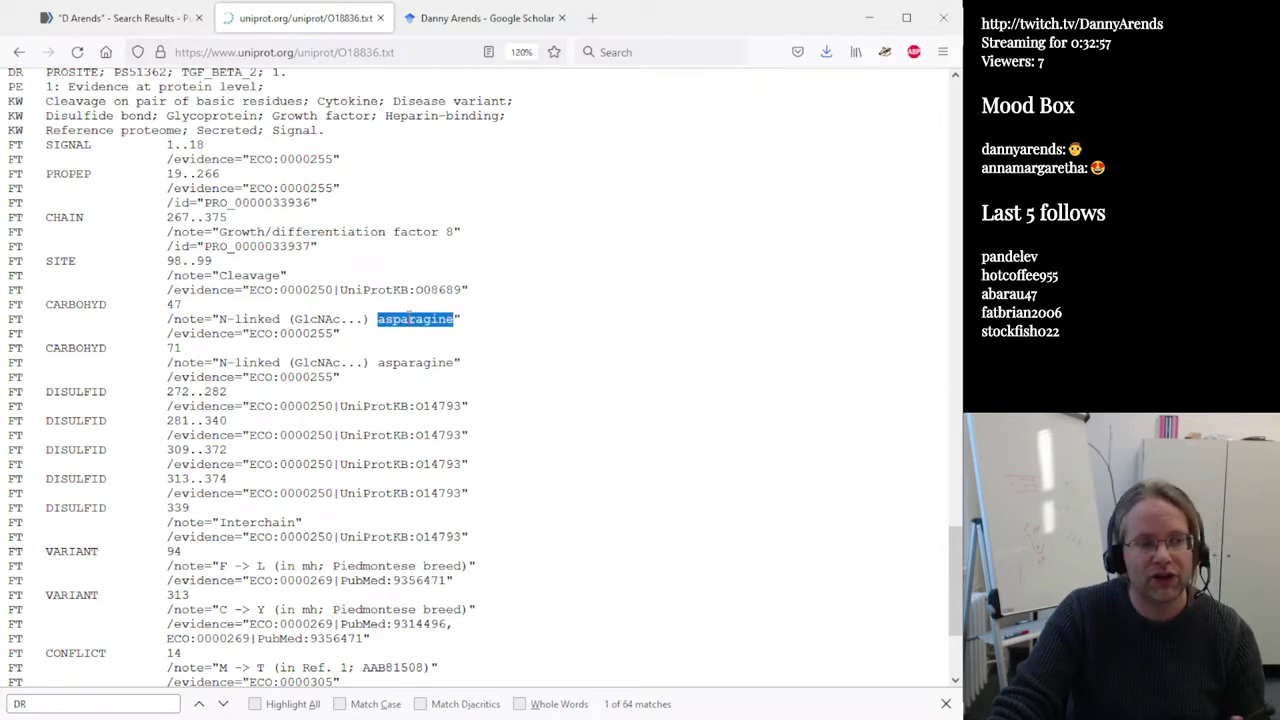
{"action": "scroll", "coordinate": [370, 360], "scroll_direction": "down", "scroll_amount": 5}
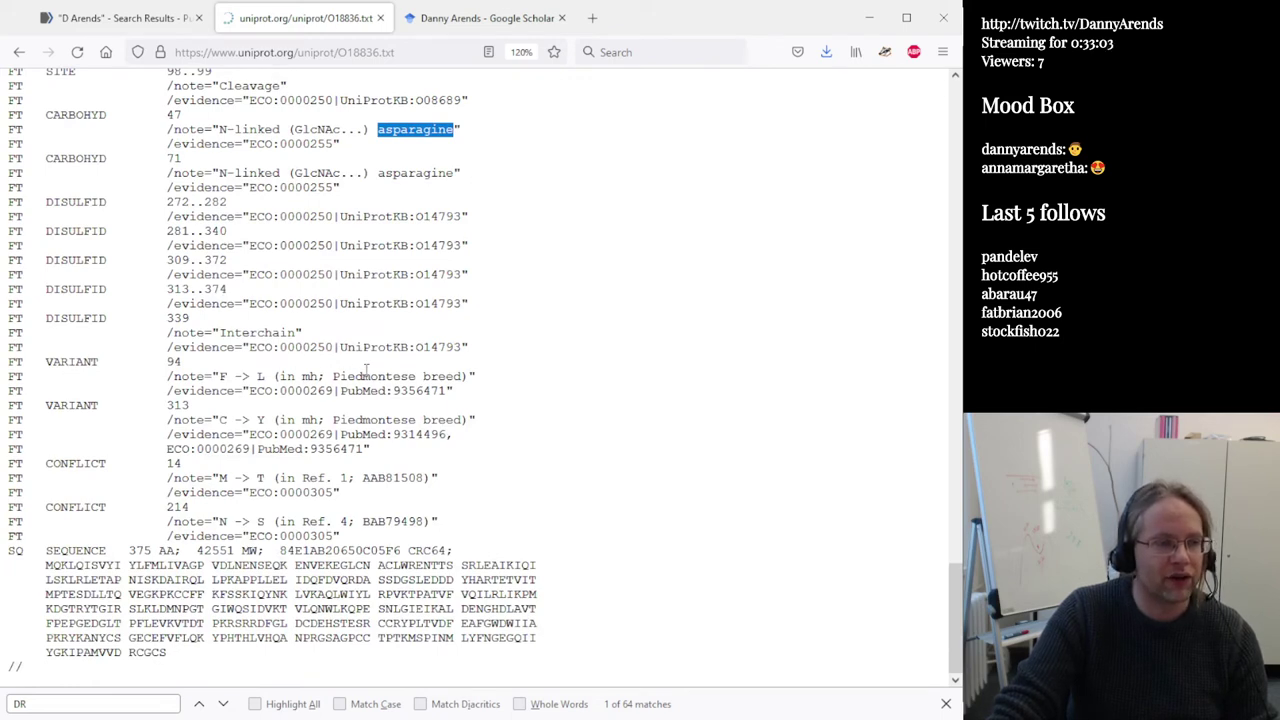
{"action": "left_click_drag", "start_coordinate": [334, 376], "coordinate": [465, 376]}
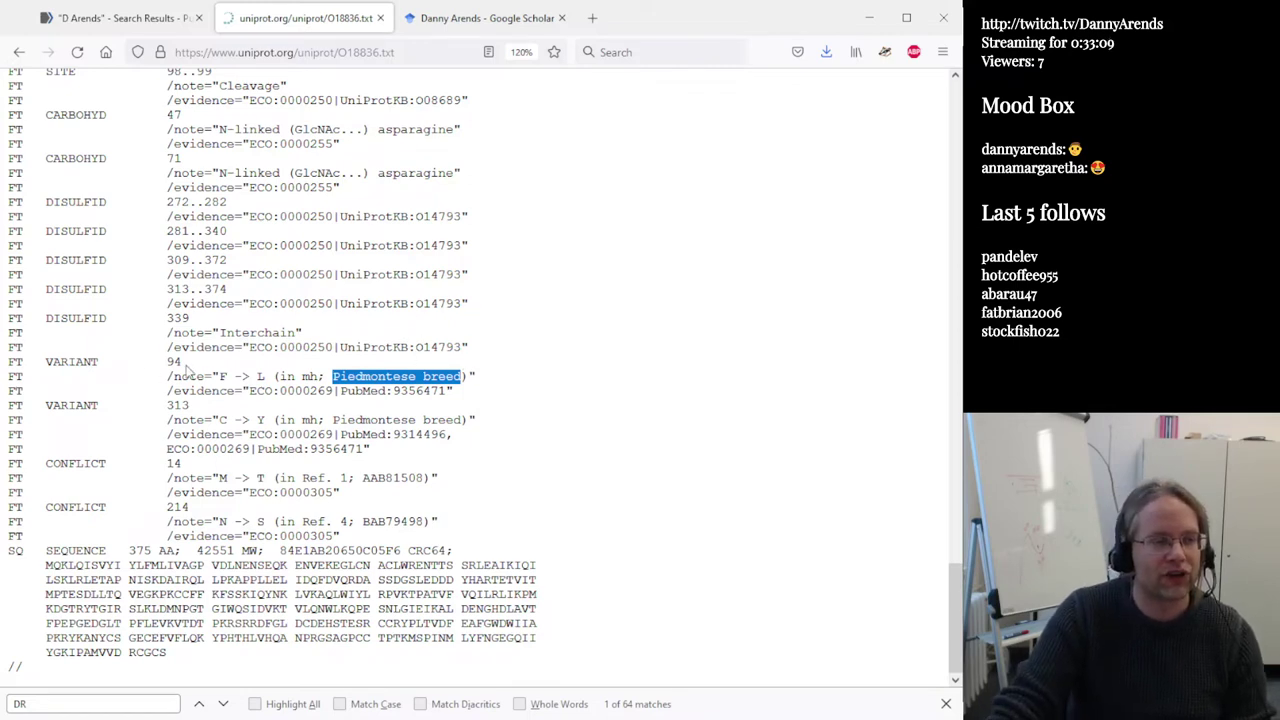
{"action": "left_click_drag", "start_coordinate": [221, 376], "coordinate": [265, 378]}
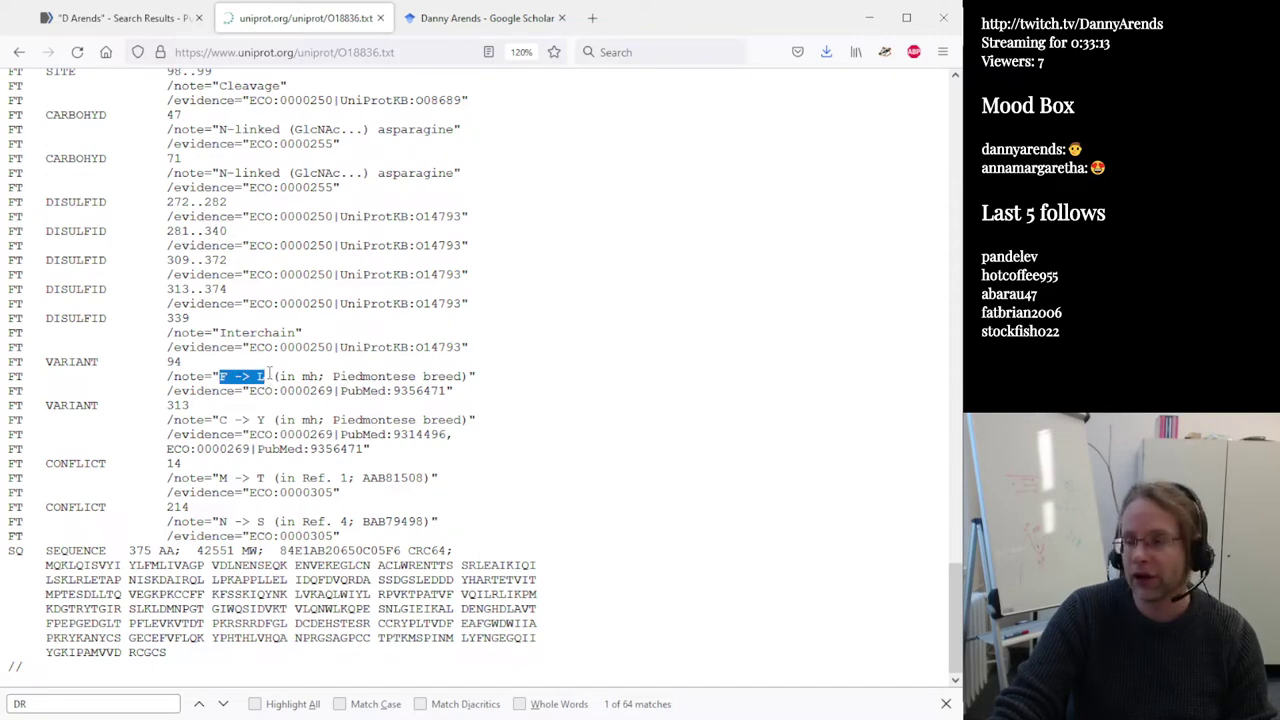
{"action": "scroll", "coordinate": [268, 374], "scroll_direction": "up", "scroll_amount": 4}
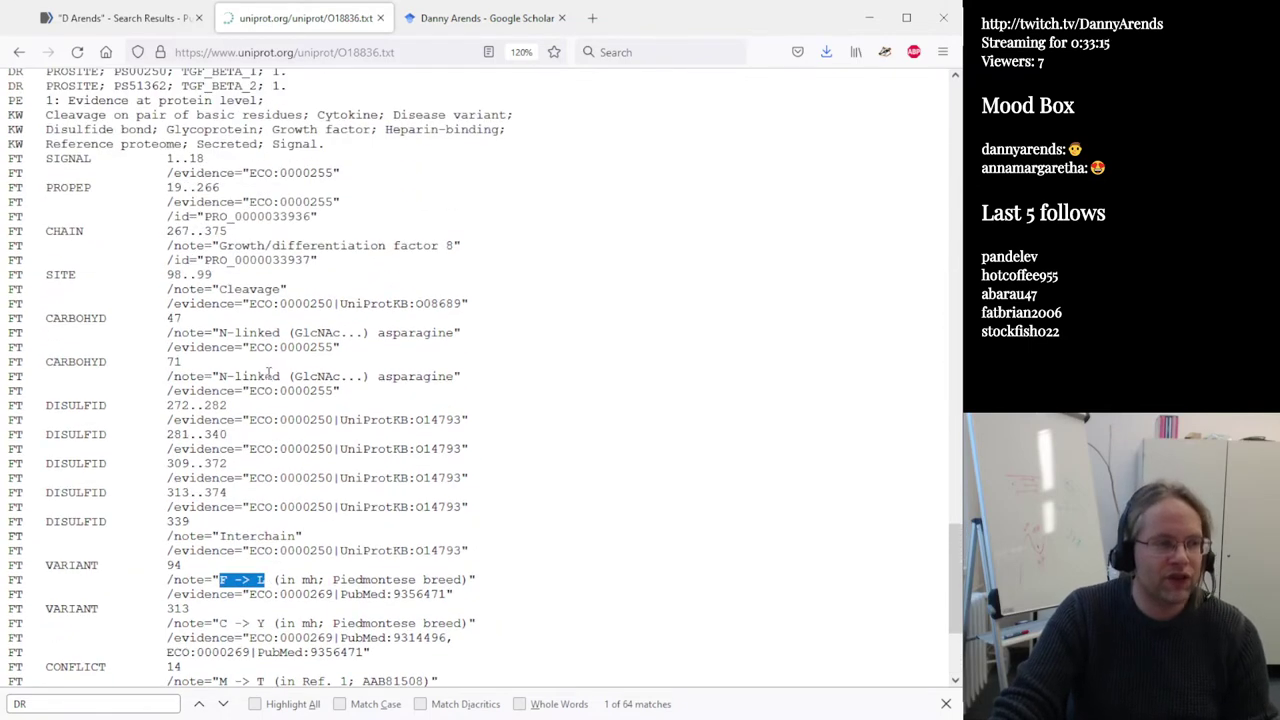
Dismiss the view-format list, back on the regular O18836 entry page
{"action": "key", "text": "alt+Tab"}
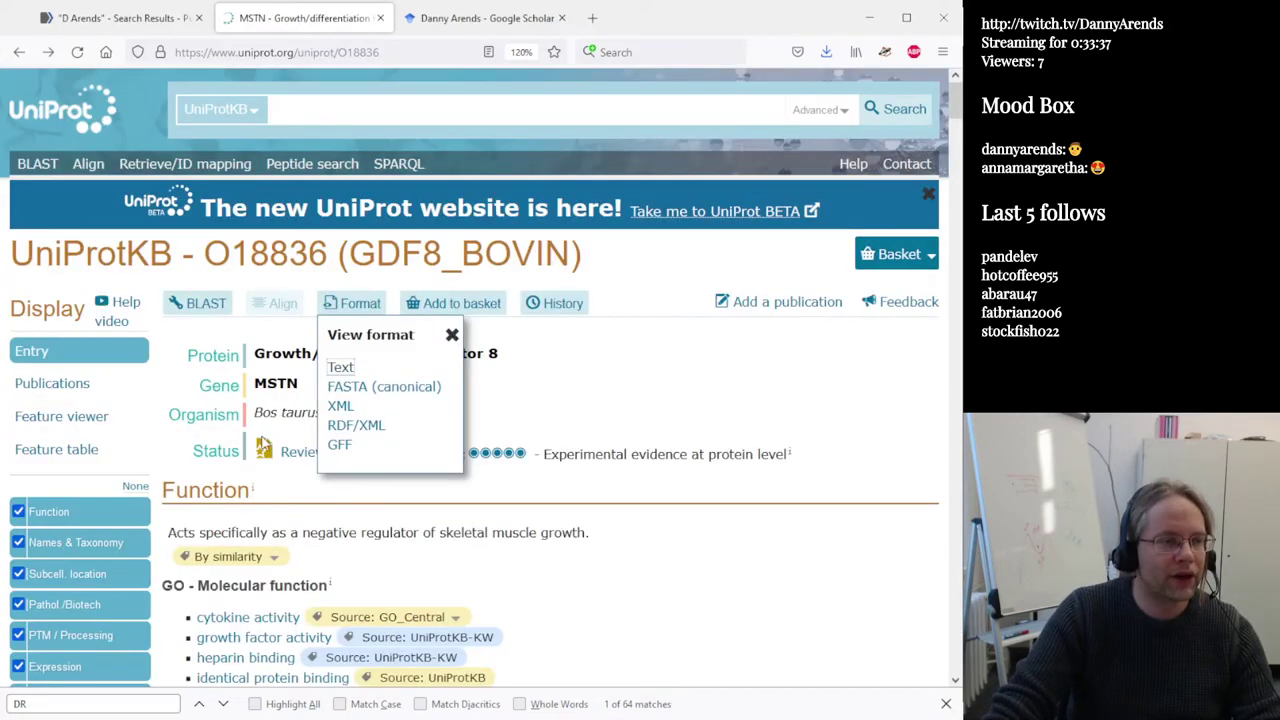
{"action": "left_click", "coordinate": [722, 414]}
Run a Default blastp of GDF8_BOVIN against reference proteomes plus Swiss-Prot
{"action": "left_click", "coordinate": [206, 306]}
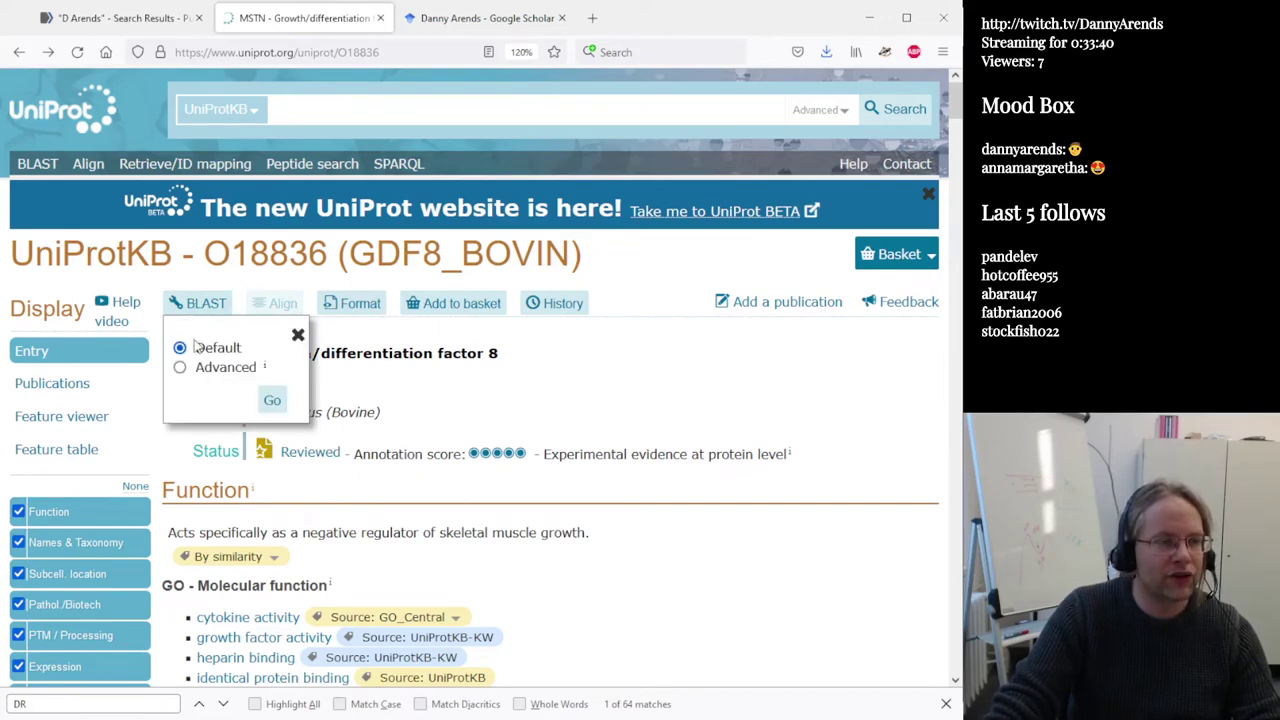
{"action": "left_click", "coordinate": [272, 400]}
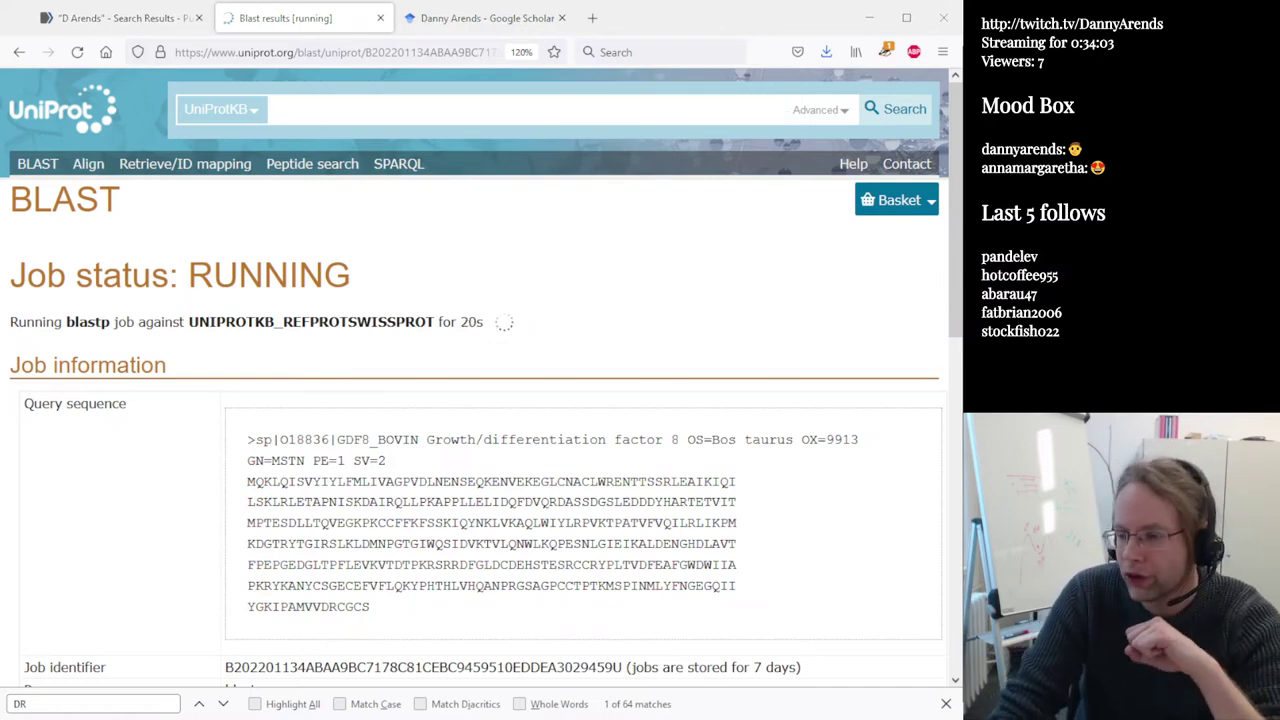
Leave the UniProt BLAST job and return to Answer10-Databases.txt in Notepad++
{"action": "key", "text": "alt+Tab"}
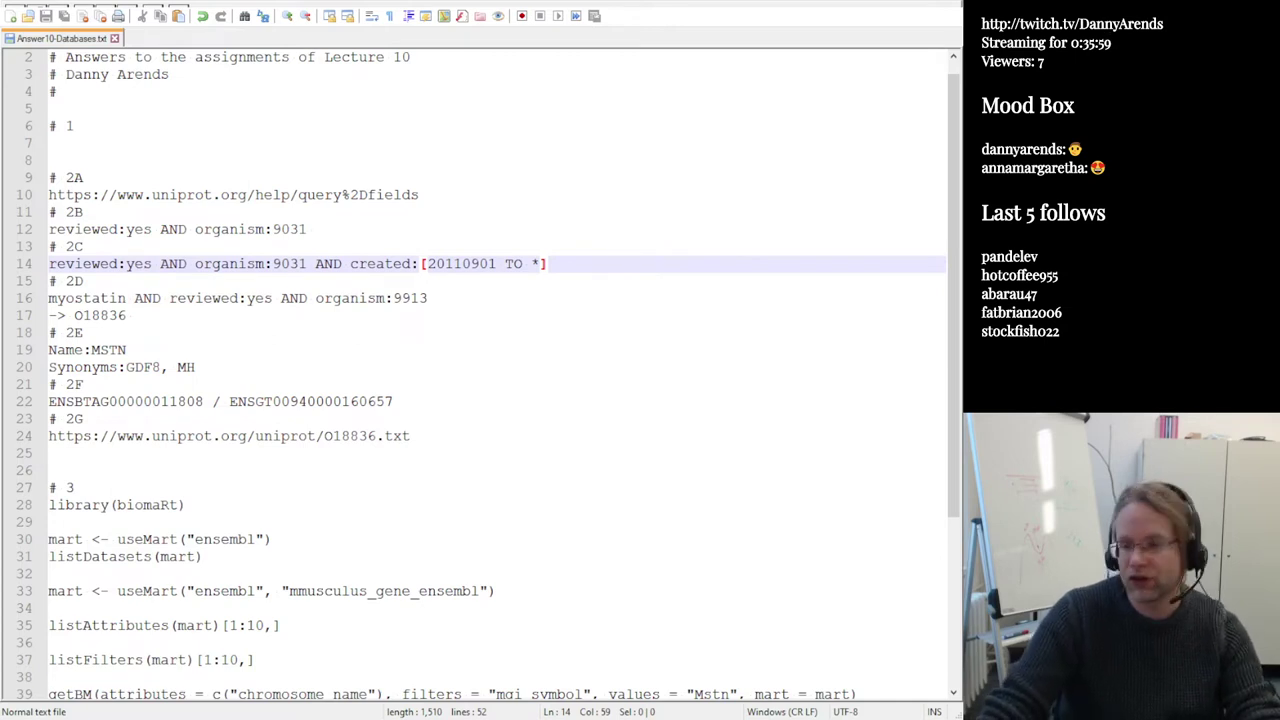
In the R console, run installed.packages() to list the installed packages
{"action": "key", "text": "alt+Tab"}
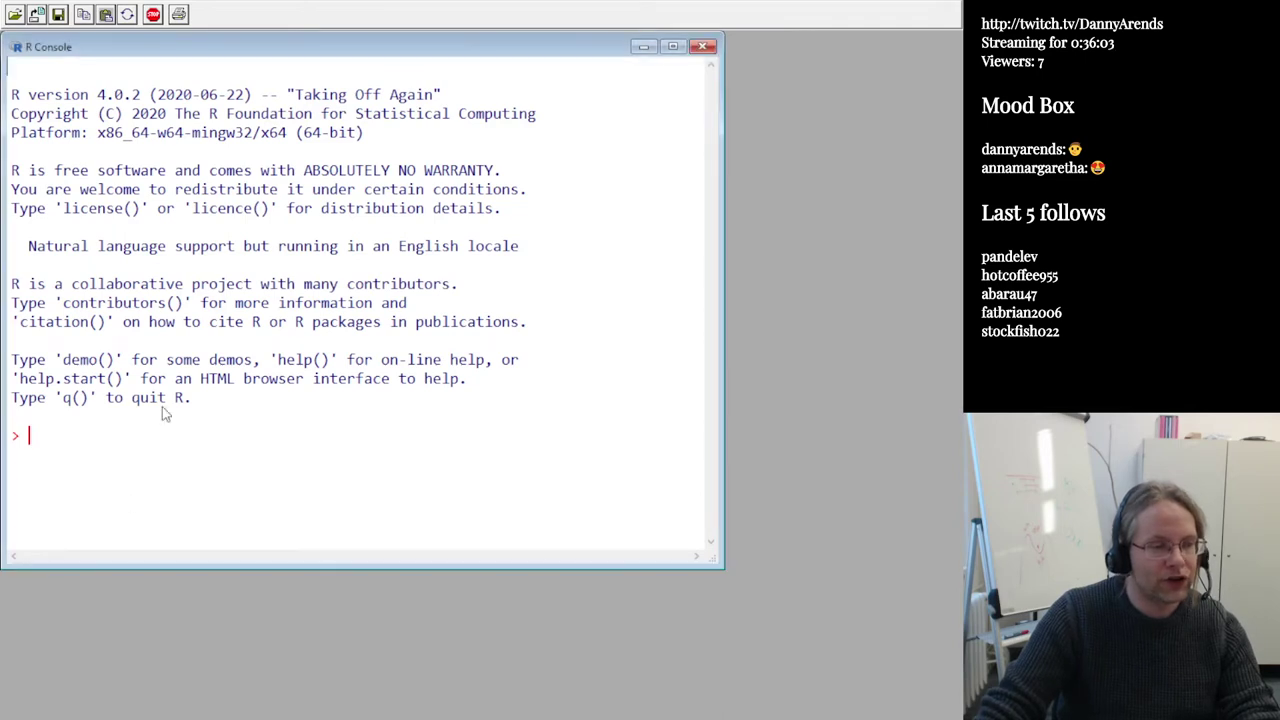
{"action": "type", "text": "installed."}
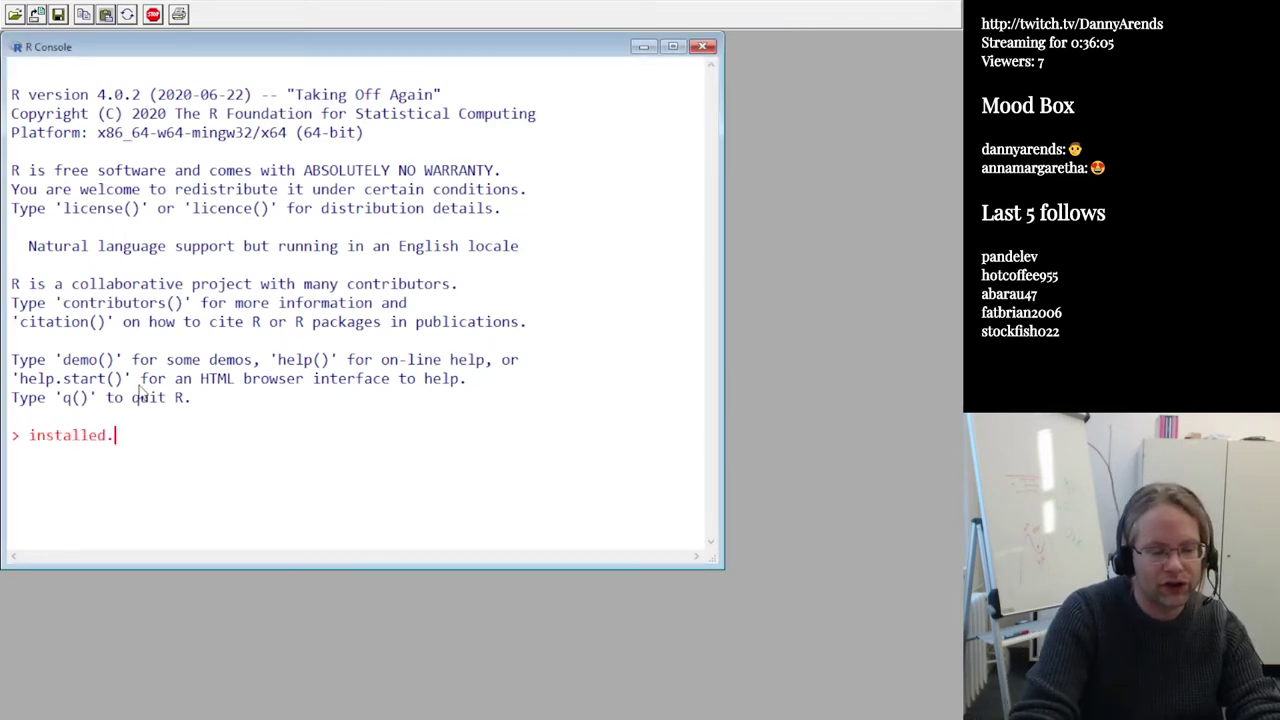
{"action": "type", "text": "packahe"}
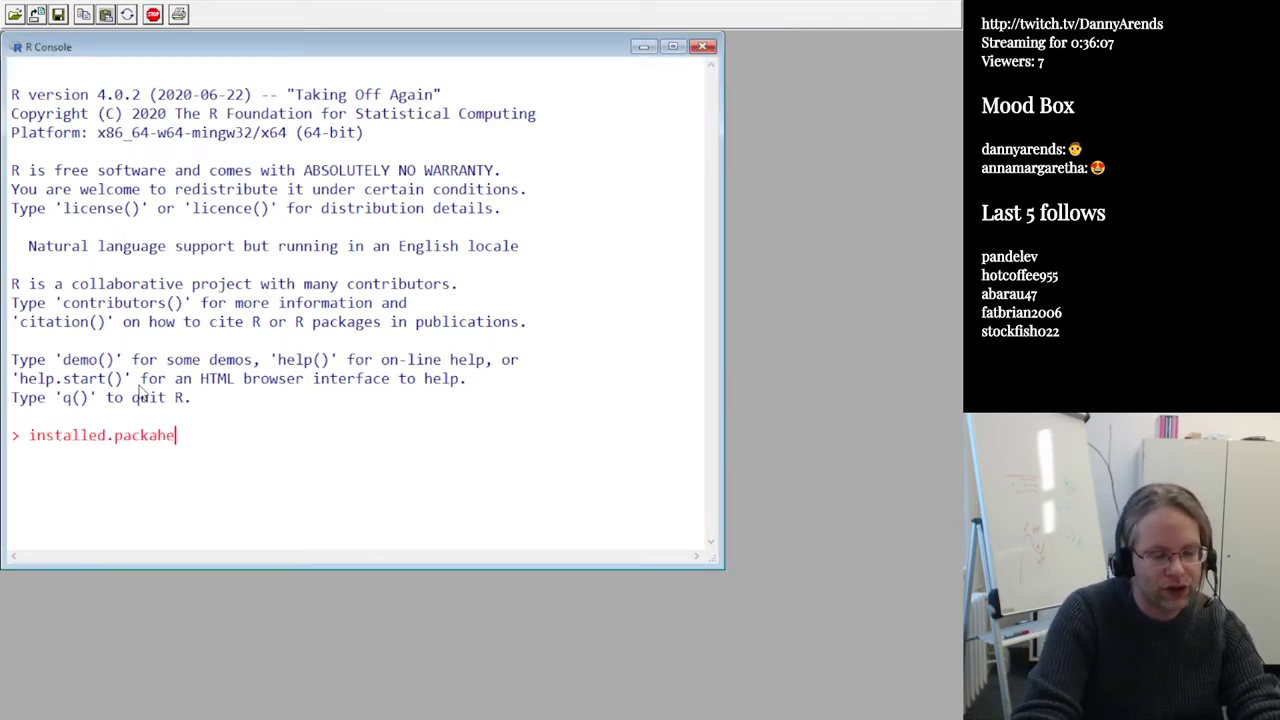
{"action": "key", "text": "BackSpace"}
{"action": "key", "text": "BackSpace"}
{"action": "type", "text": "ges()"}
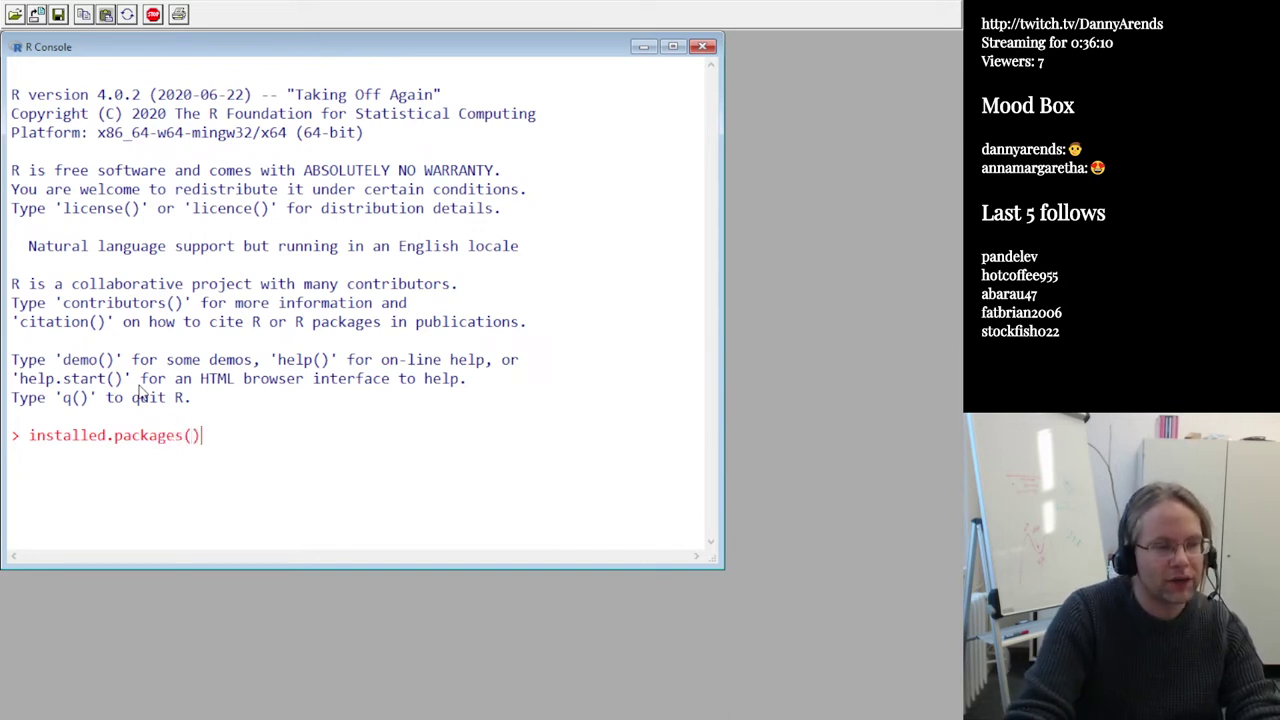
{"action": "key", "text": "Return"}
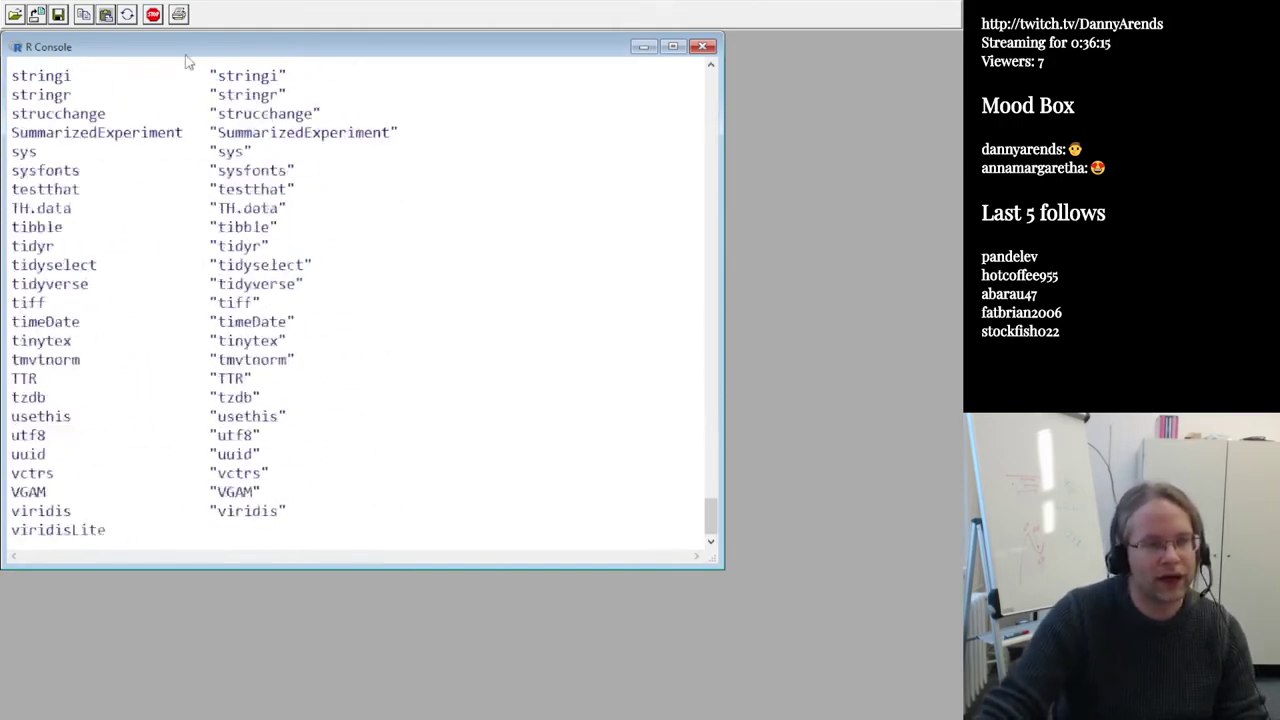
Run names(installed.packages()), which returns NULL
{"action": "key", "text": "Up"}
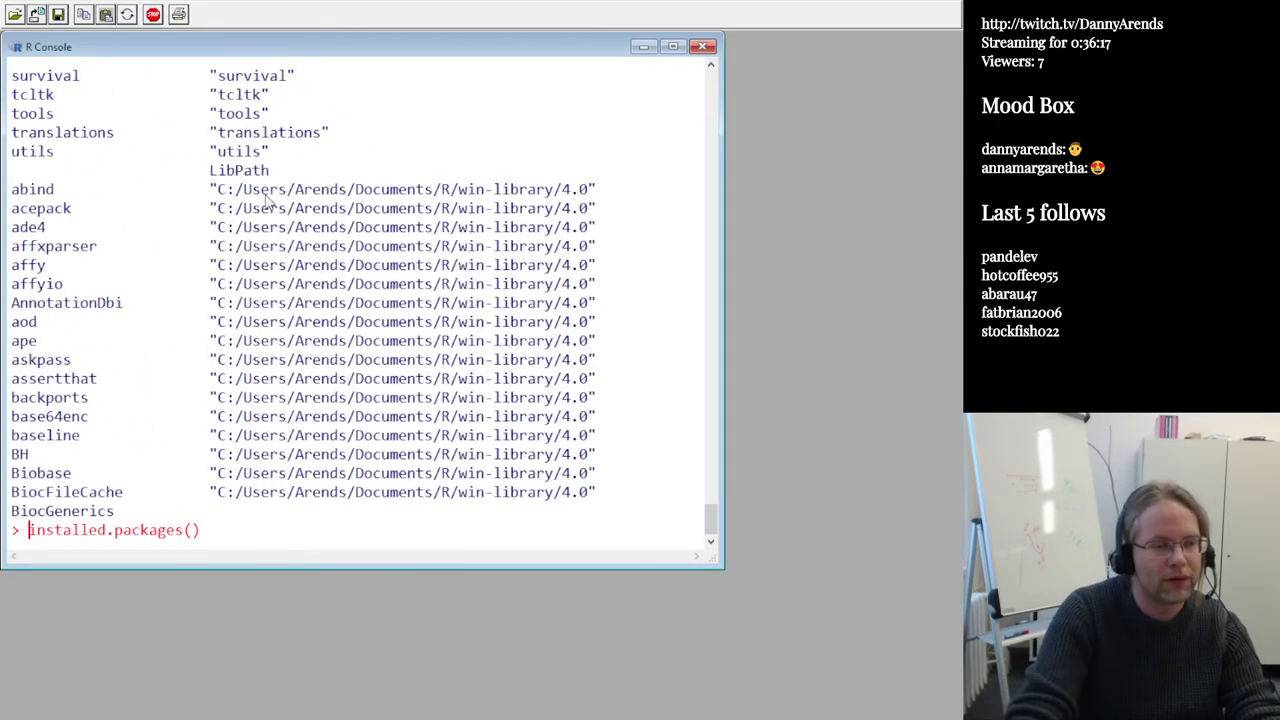
{"action": "key", "text": "Home"}
{"action": "type", "text": "names("}
{"action": "key", "text": "End"}
{"action": "type", "text": ")"}
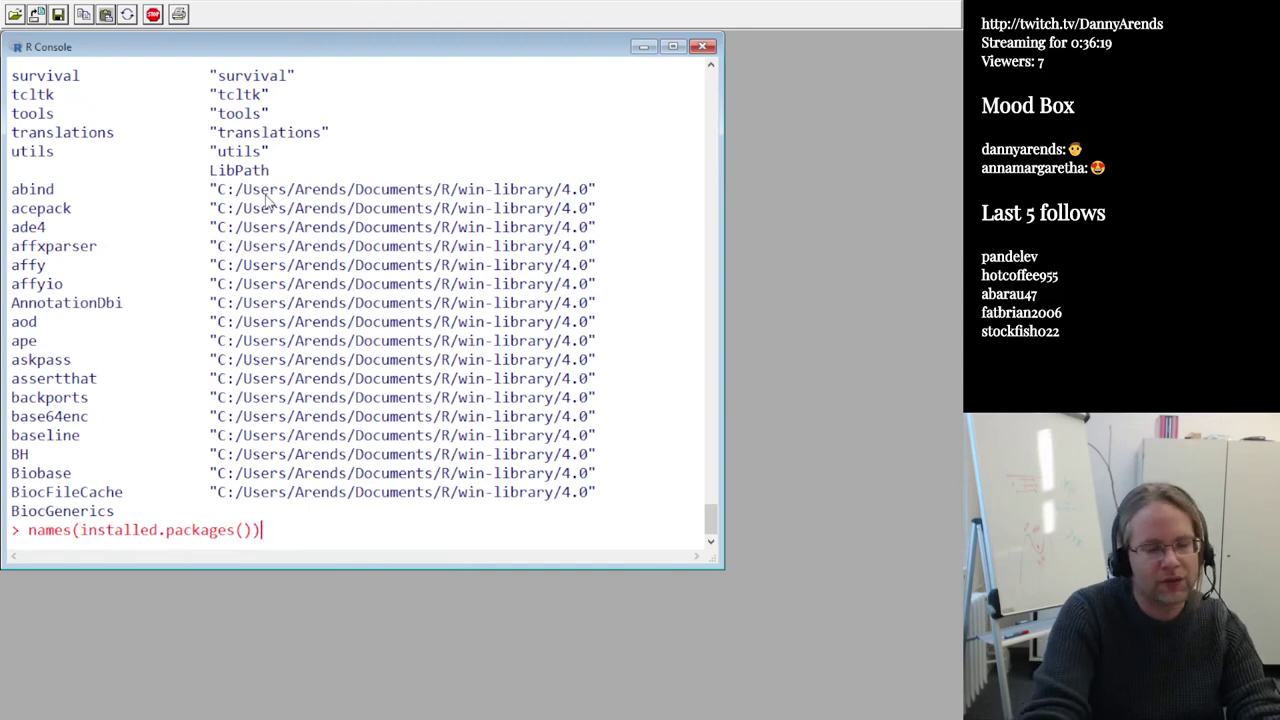
{"action": "key", "text": "Return"}
Run rownames(installed.packages()) to list all 346 installed package names
{"action": "key", "text": "Up"}
{"action": "key", "text": "Home"}
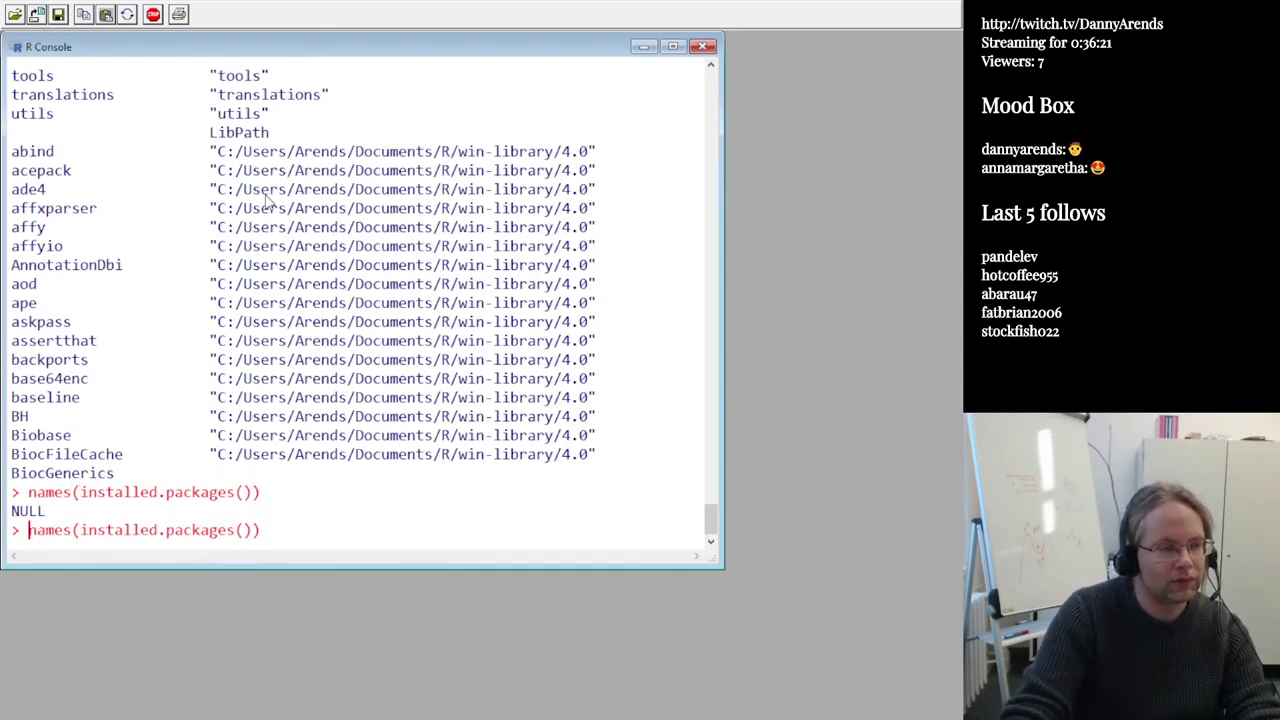
{"action": "type", "text": "row"}
{"action": "key", "text": "Return"}
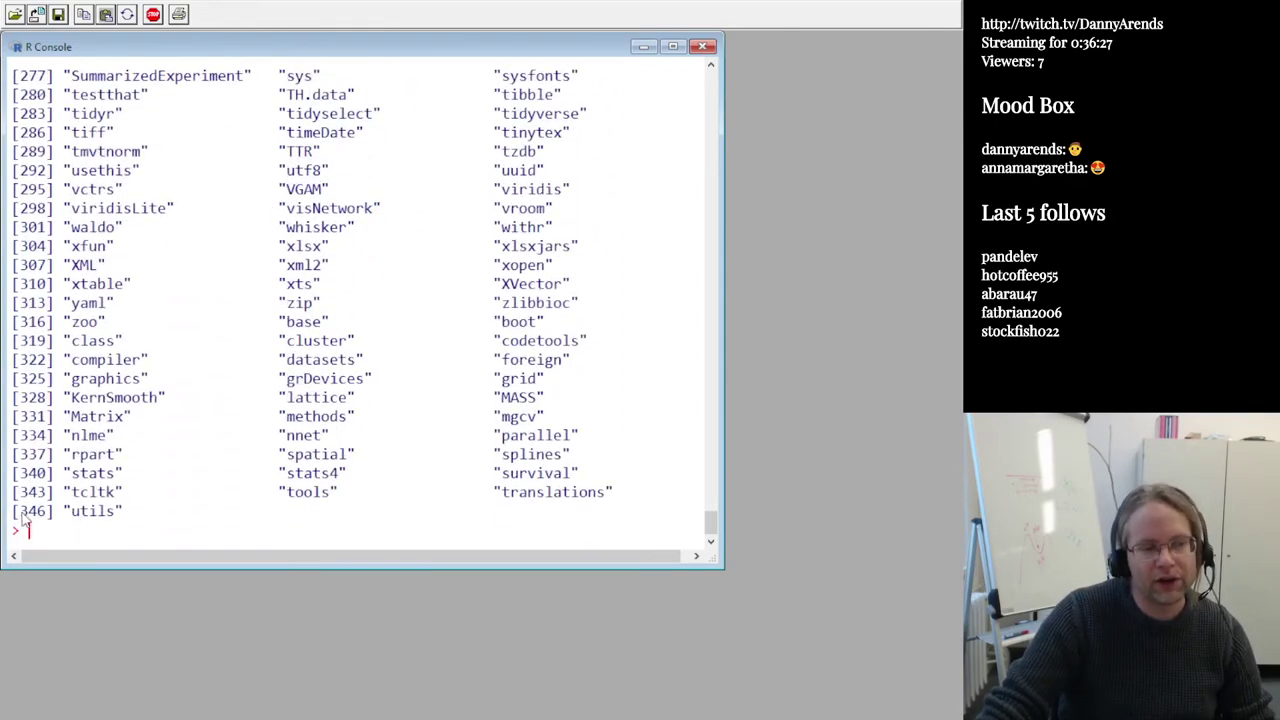
{"action": "left_click_drag", "start_coordinate": [19, 512], "coordinate": [50, 518]}
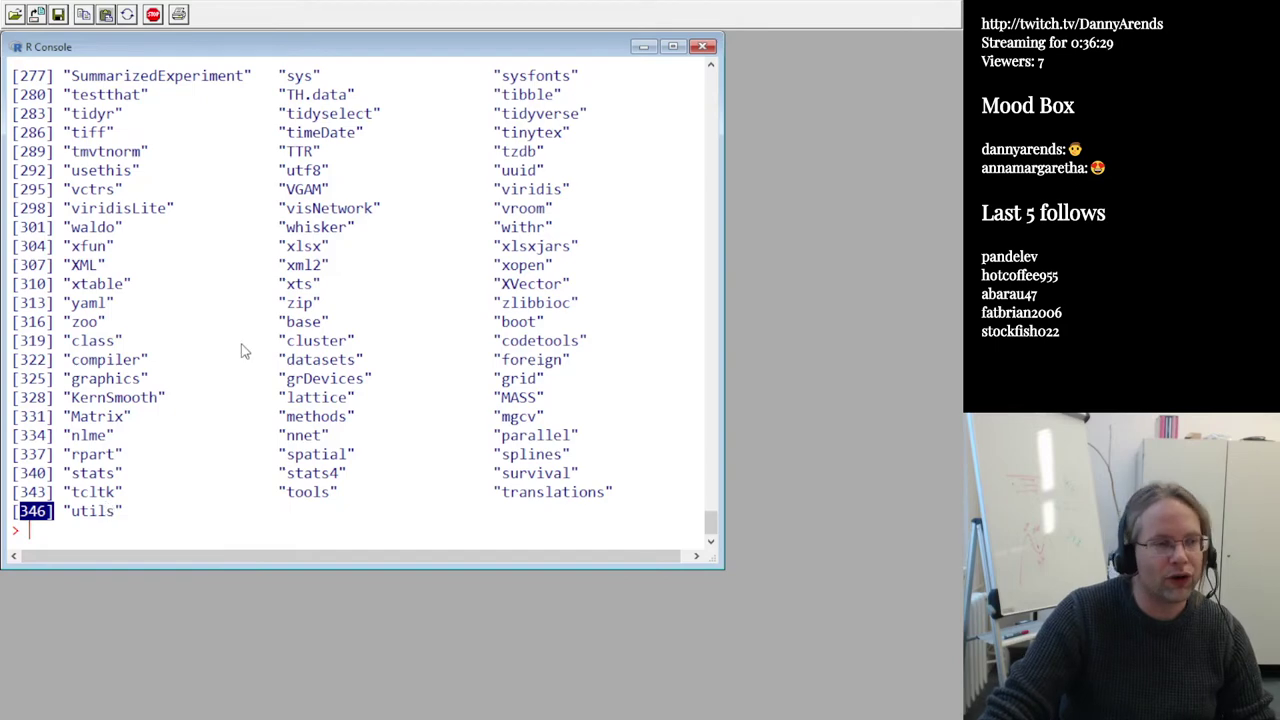
{"action": "scroll", "coordinate": [238, 352], "scroll_direction": "up", "scroll_amount": 4}
{"action": "scroll", "coordinate": [238, 356], "scroll_direction": "up", "scroll_amount": 13}
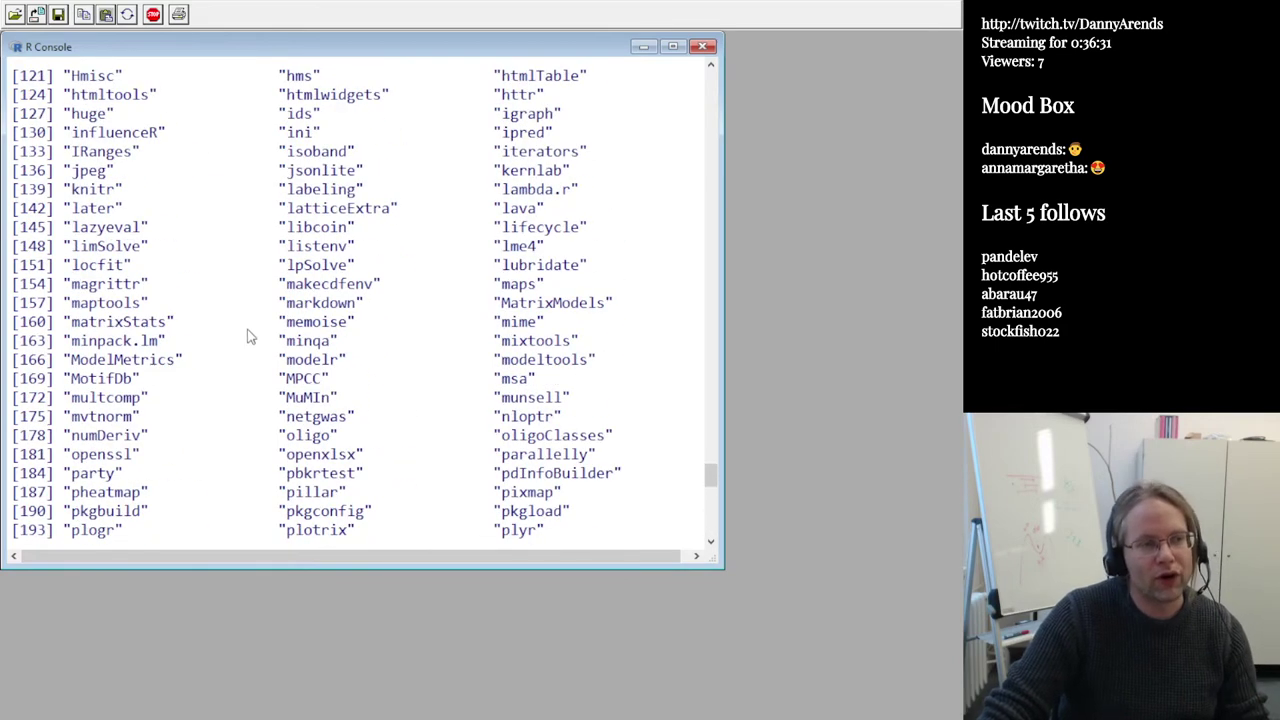
Use grep("biomaRt", rownames(installed.packages())) to find biomaRt at row 22
{"action": "key", "text": "Up"}
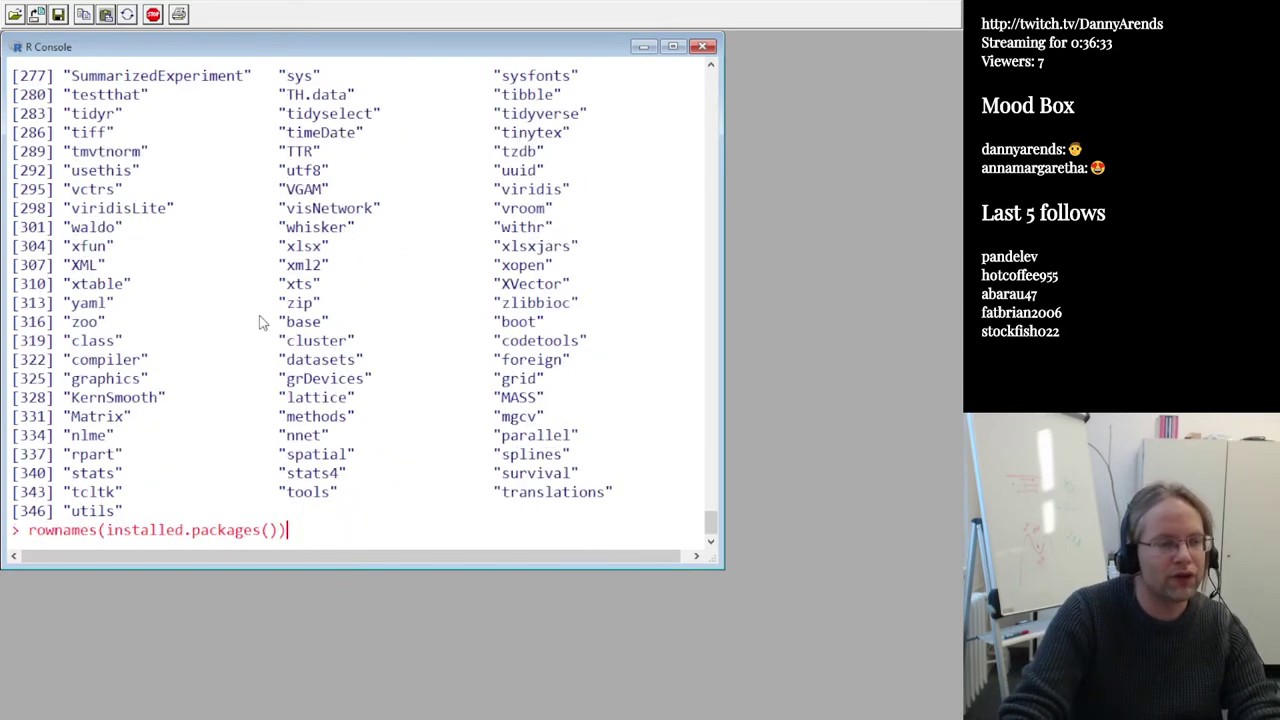
{"action": "key", "text": "Home"}
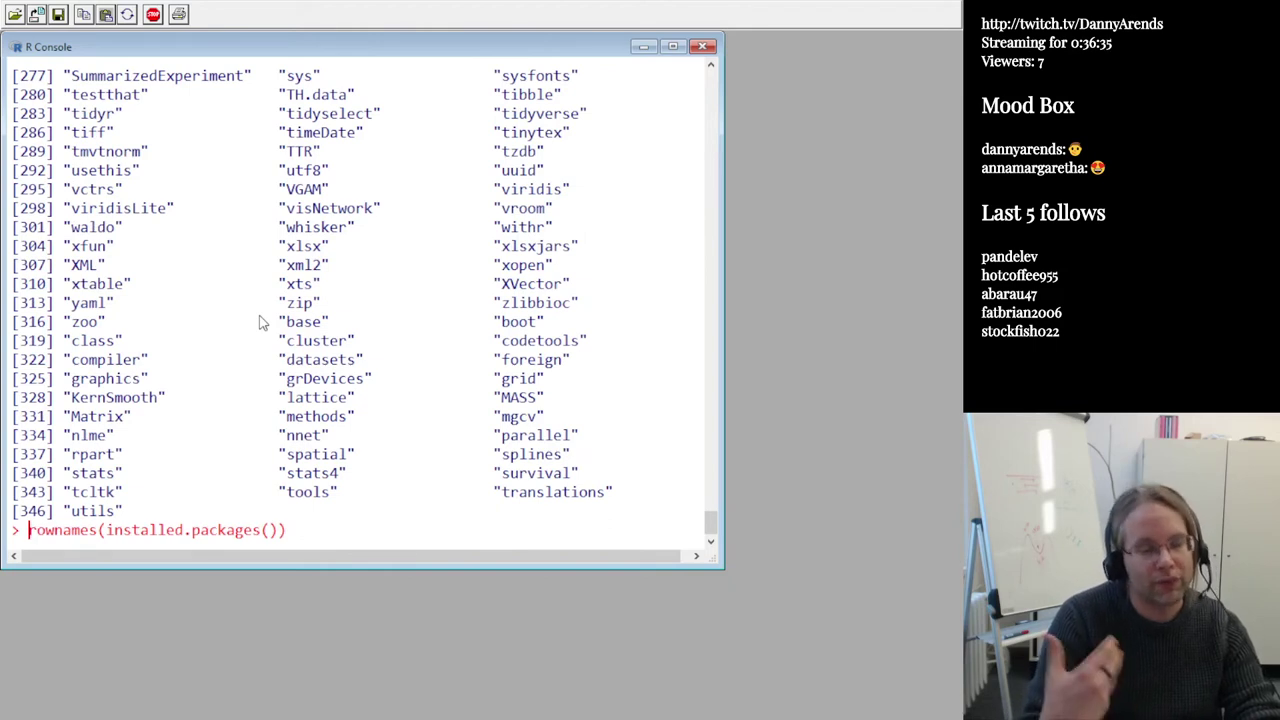
{"action": "type", "text": "grep("}
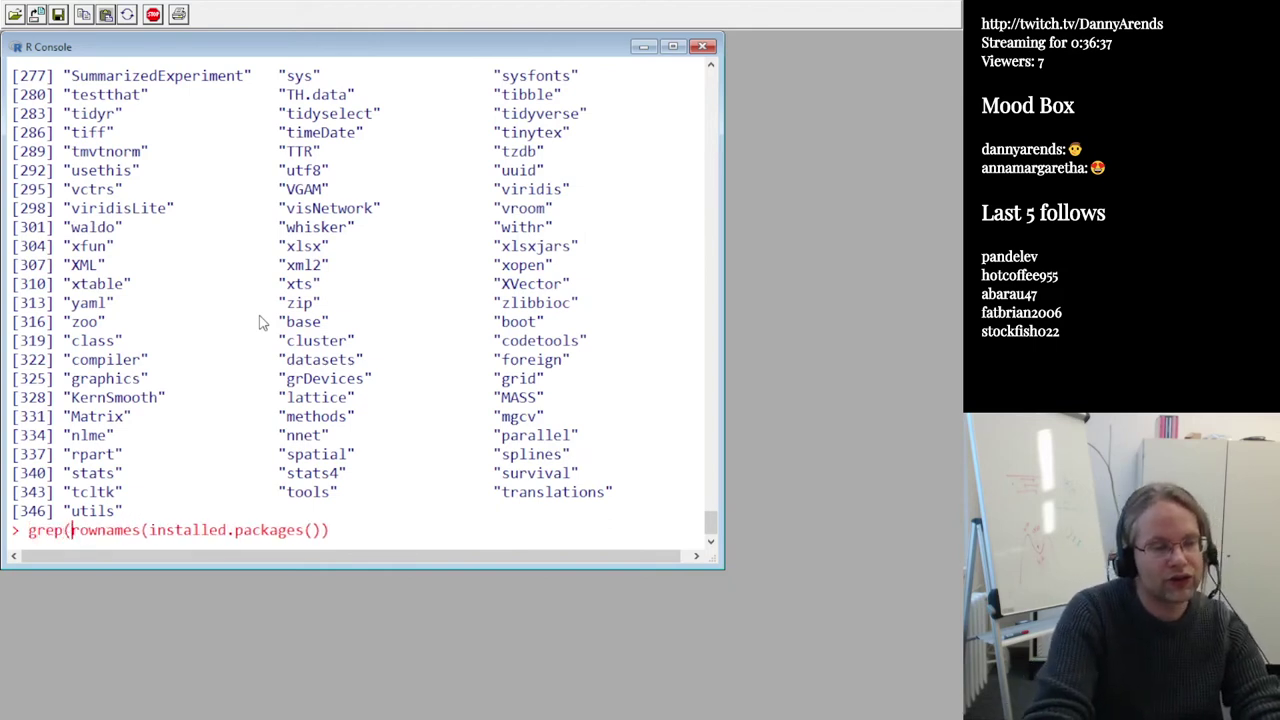
{"action": "type", "text": "\"\""}
{"action": "key", "text": "Left"}
{"action": "type", "text": "bio"}
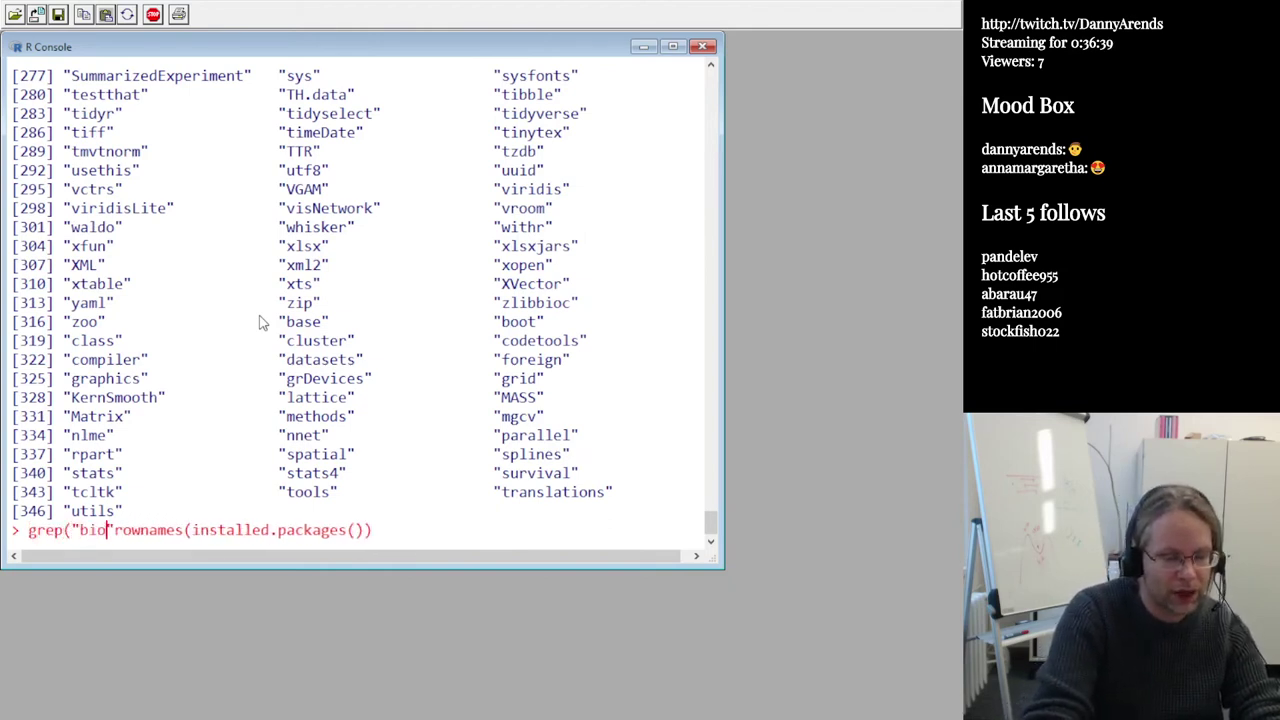
{"action": "type", "text": "maRt"}
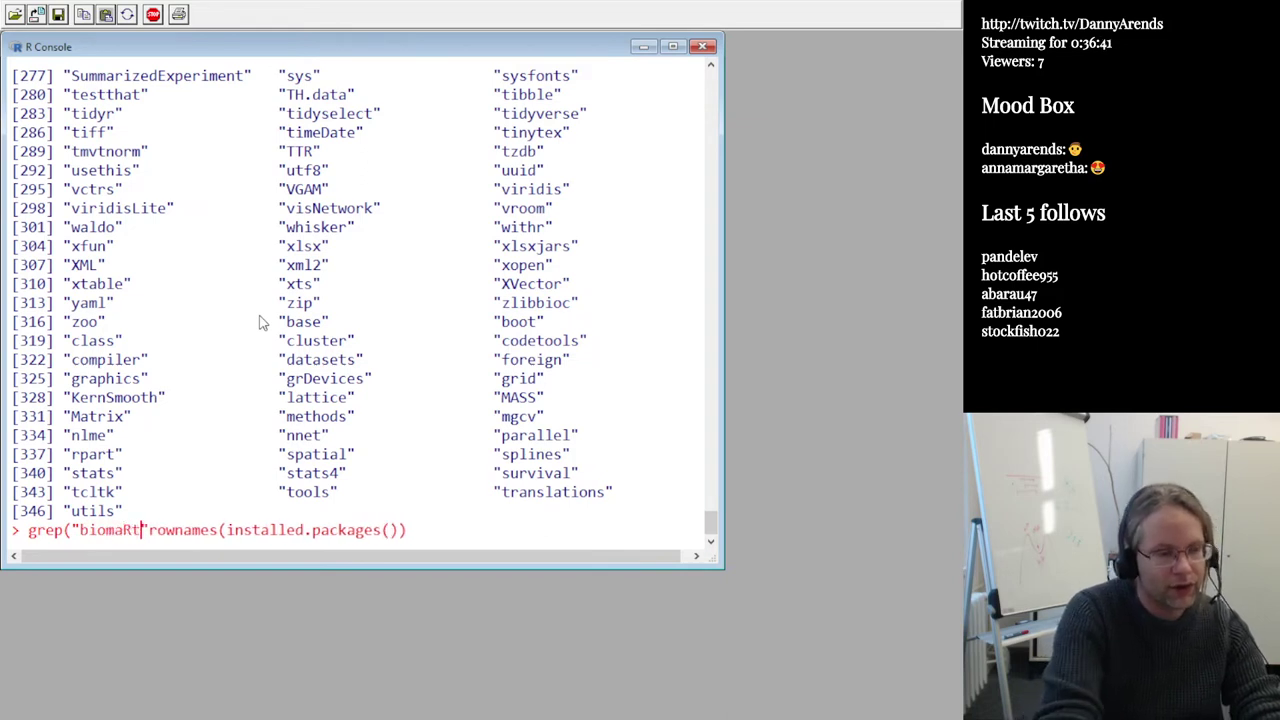
{"action": "key", "text": "Right"}
{"action": "type", "text": ","}
{"action": "key", "text": "End"}
{"action": "type", "text": ")"}
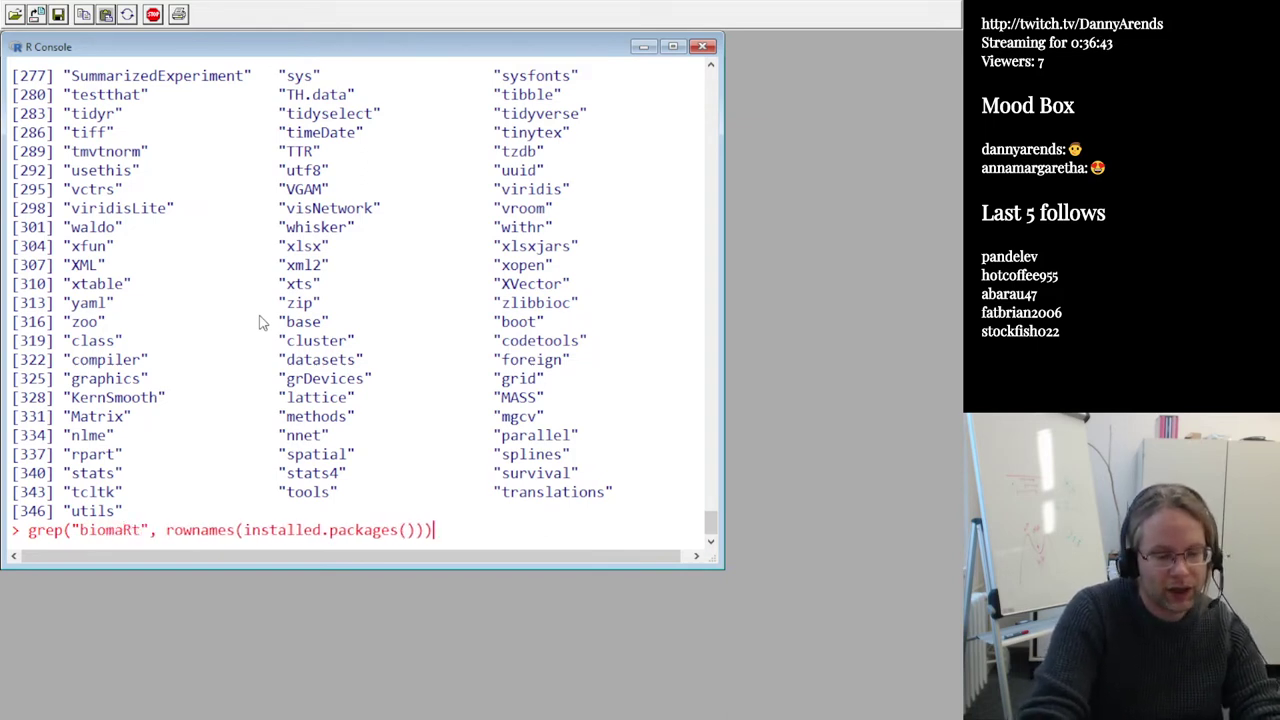
{"action": "key", "text": "Return"}
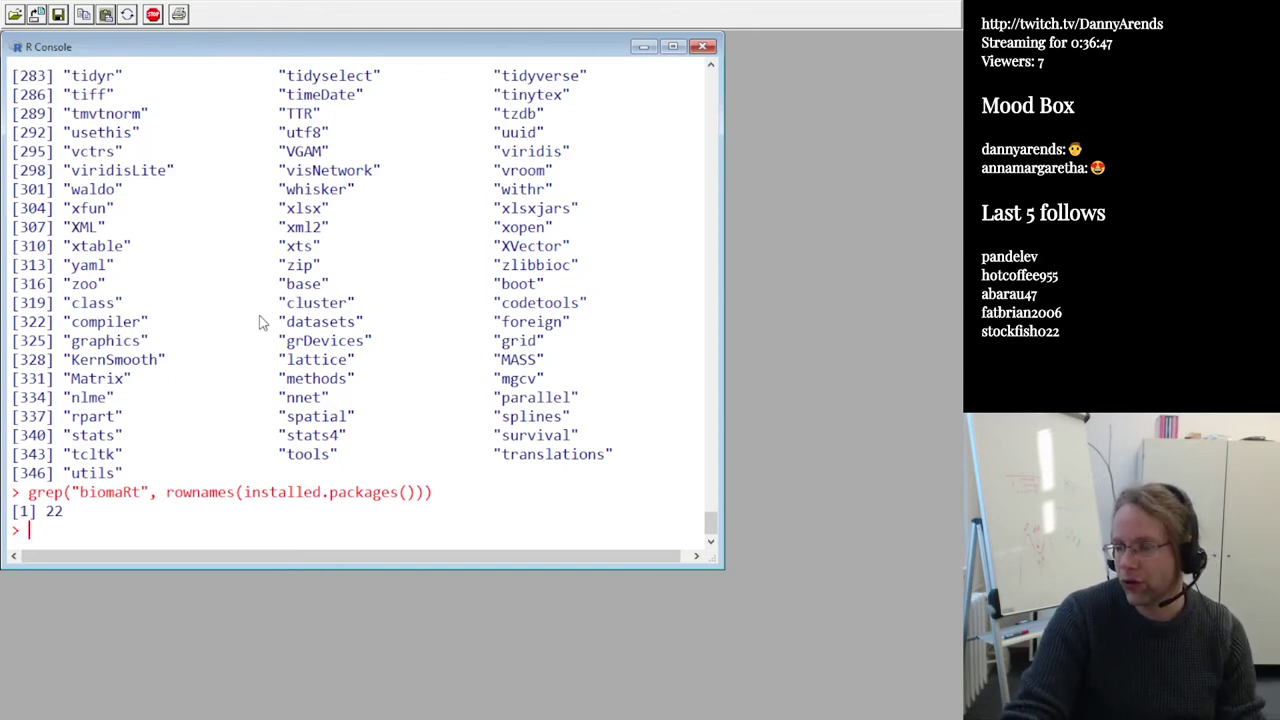
Print biomaRt's full record with installed.packages()[22,]
{"action": "key", "text": "Up"}
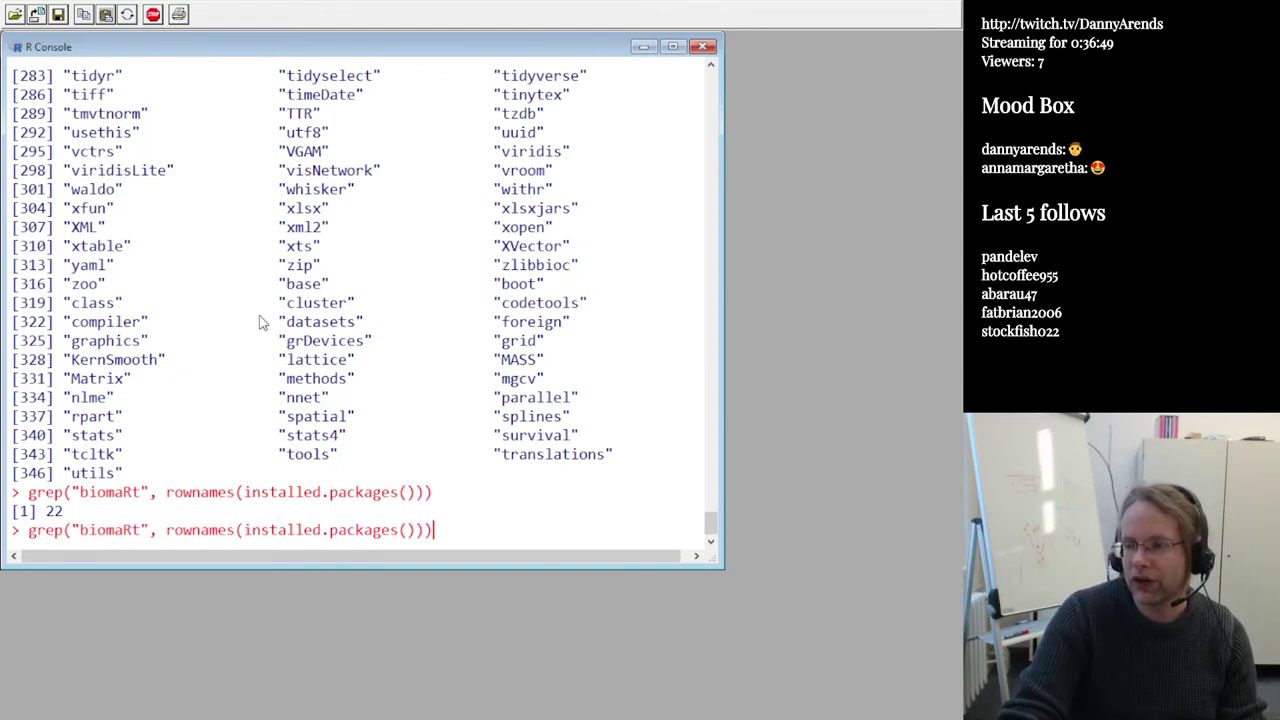
{"action": "key", "text": "Escape"}
{"action": "type", "text": "in"}
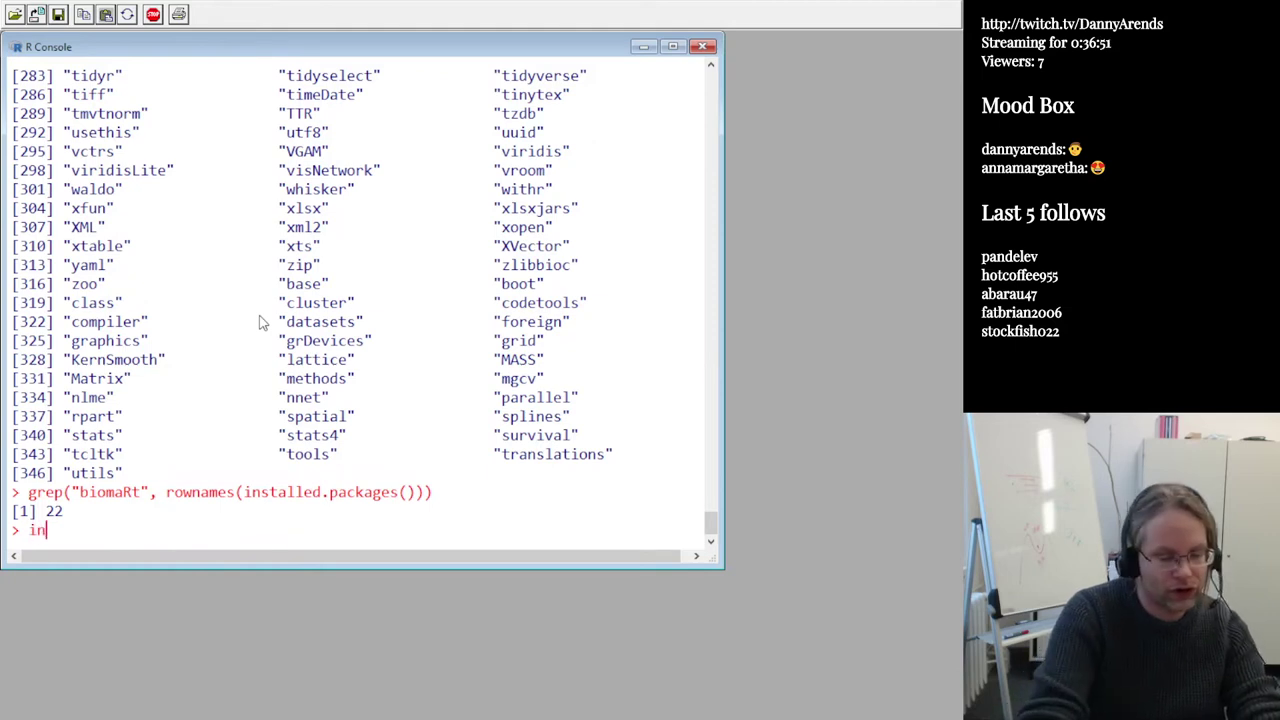
{"action": "type", "text": "stalled.packages()[]"}
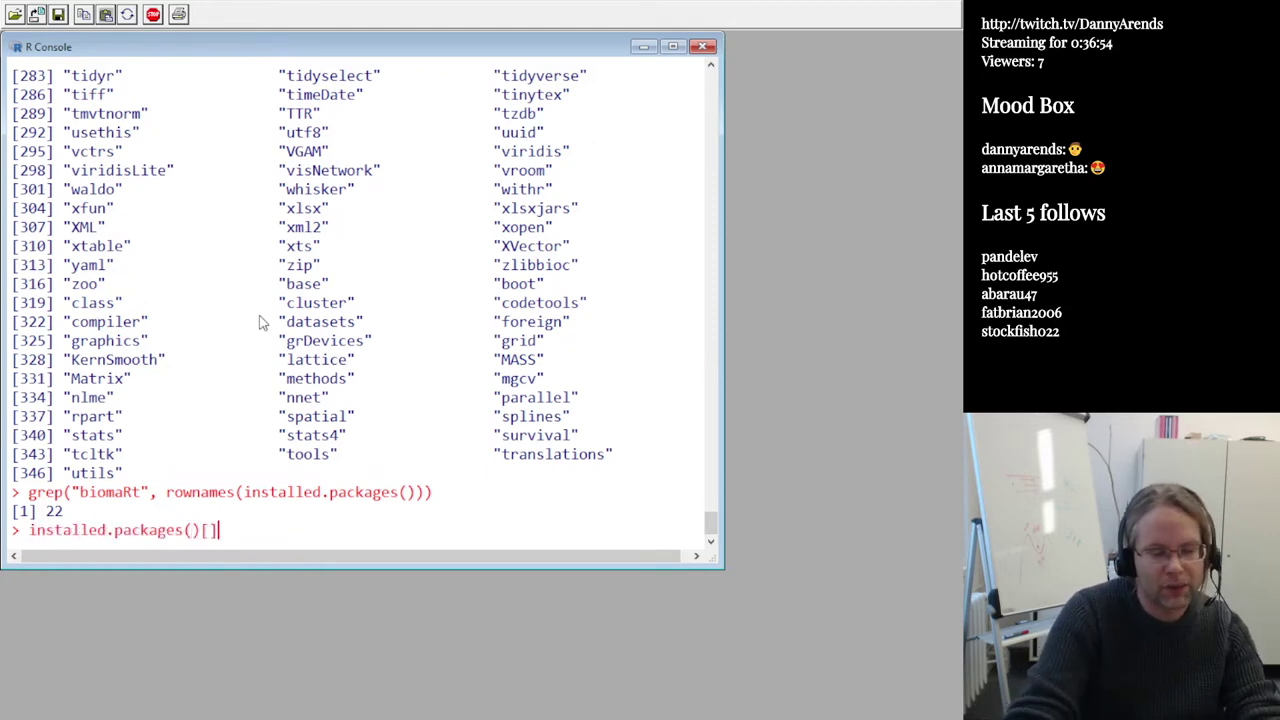
{"action": "key", "text": "Left"}
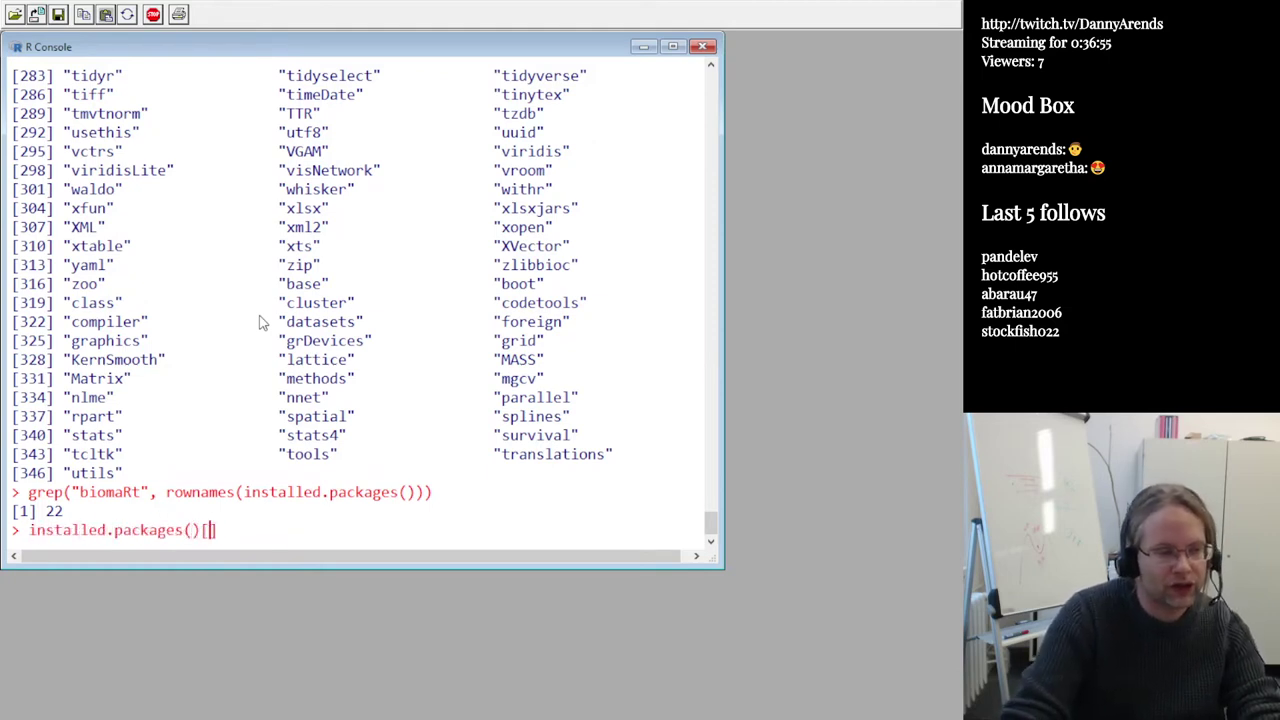
{"action": "type", "text": "22,"}
{"action": "key", "text": "Return"}
{"action": "type", "text": "\\"}
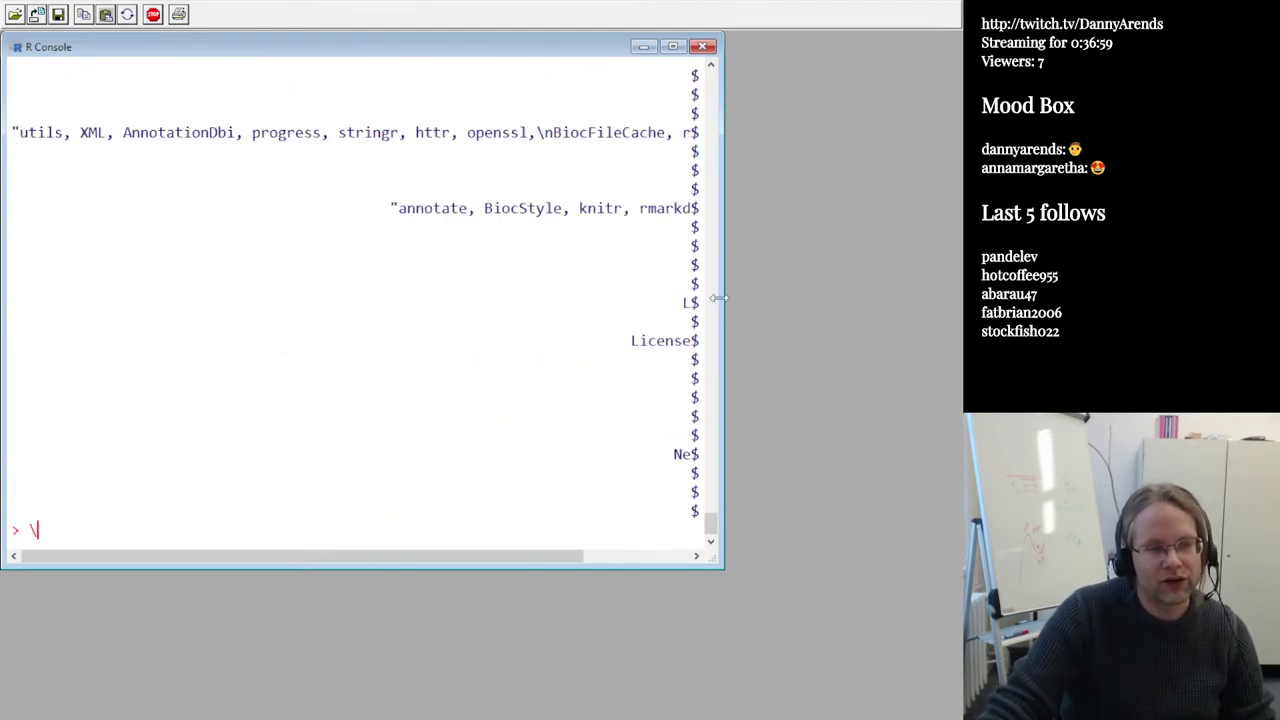
Widen the R console and read biomaRt's record: version 2.44.4, library path, Artistic-2.0 licence
{"action": "left_click_drag", "start_coordinate": [723, 298], "coordinate": [924, 298]}
{"action": "scroll", "coordinate": [505, 378], "scroll_direction": "up", "scroll_amount": 5}
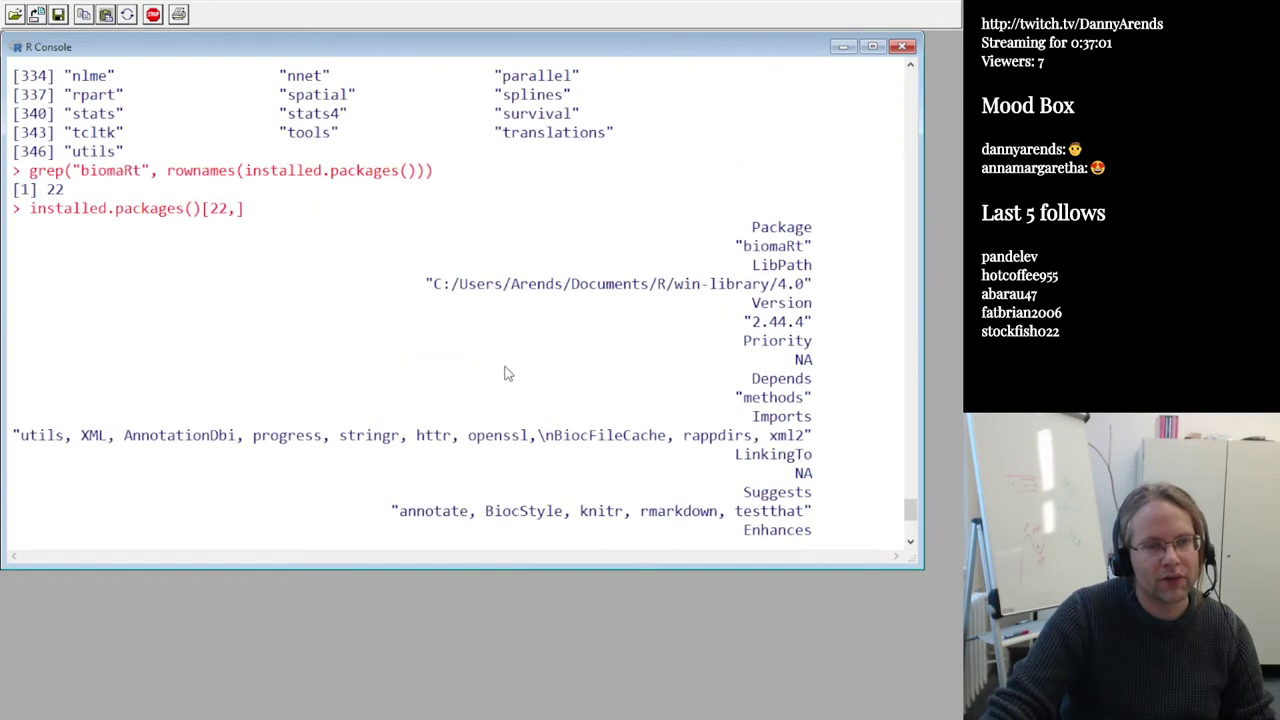
{"action": "double_click", "coordinate": [748, 250]}
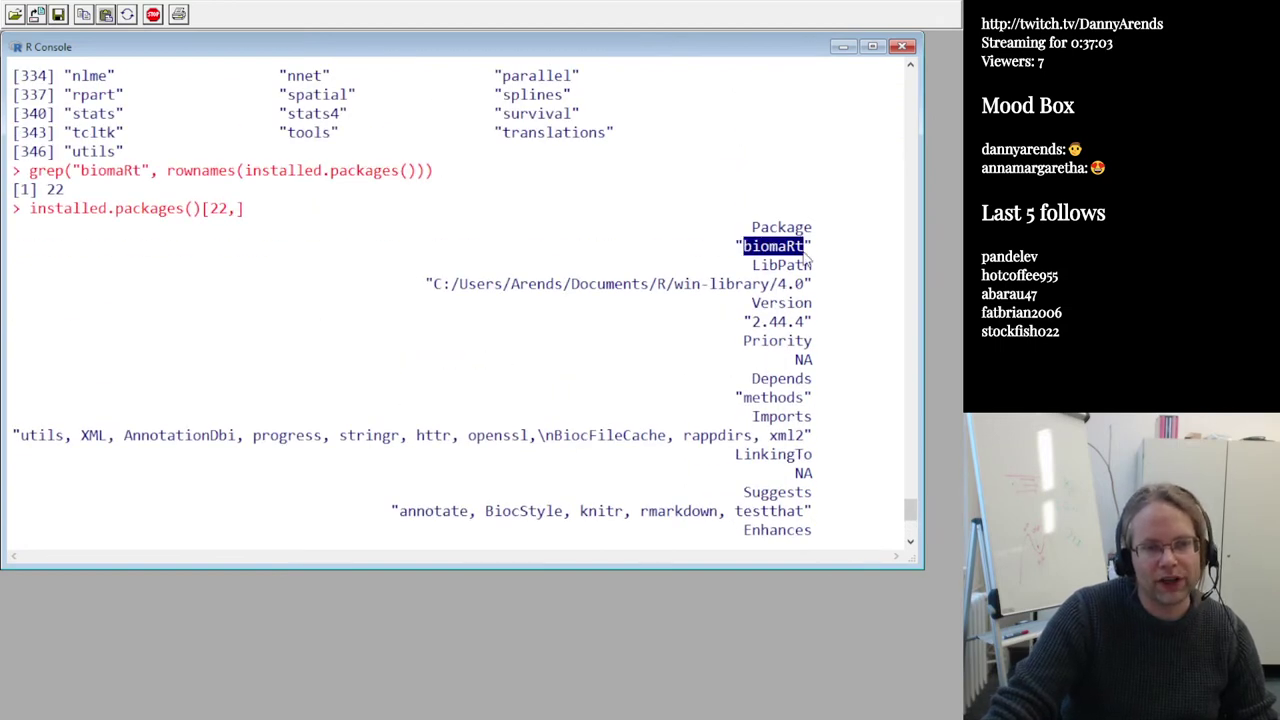
{"action": "left_click_drag", "start_coordinate": [433, 285], "coordinate": [802, 290]}
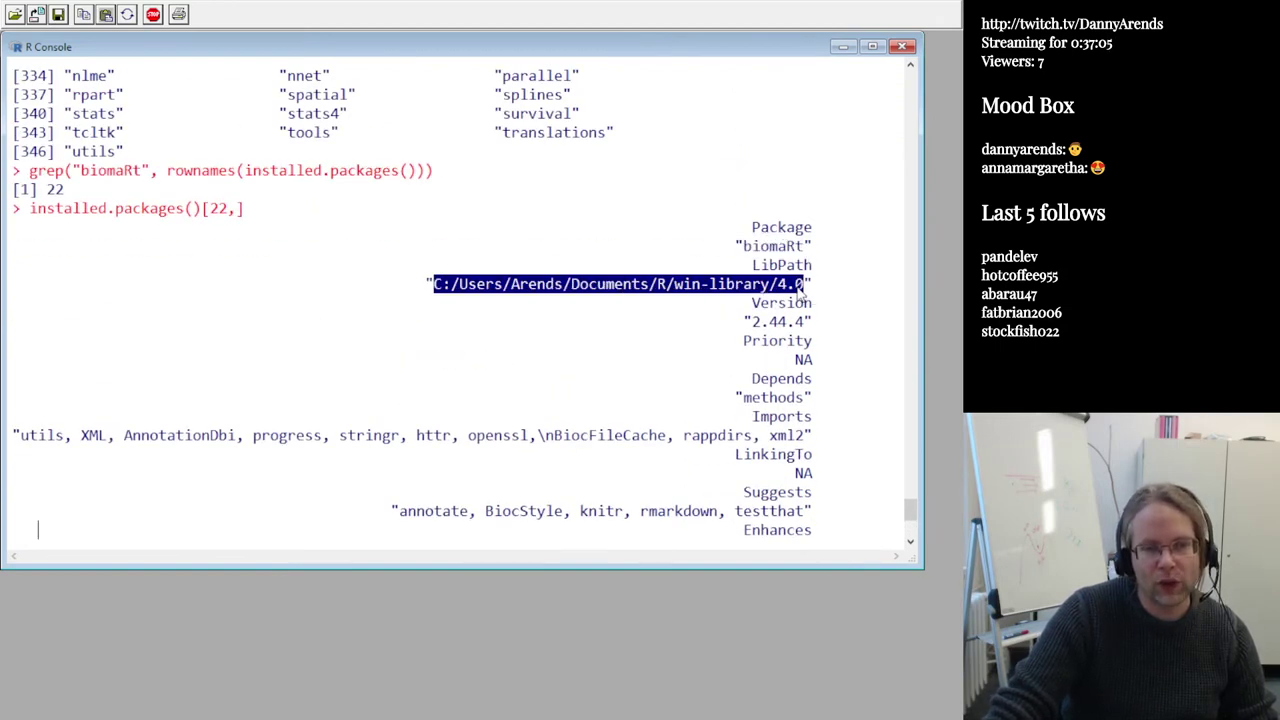
{"action": "scroll", "coordinate": [770, 415], "scroll_direction": "down", "scroll_amount": 1}
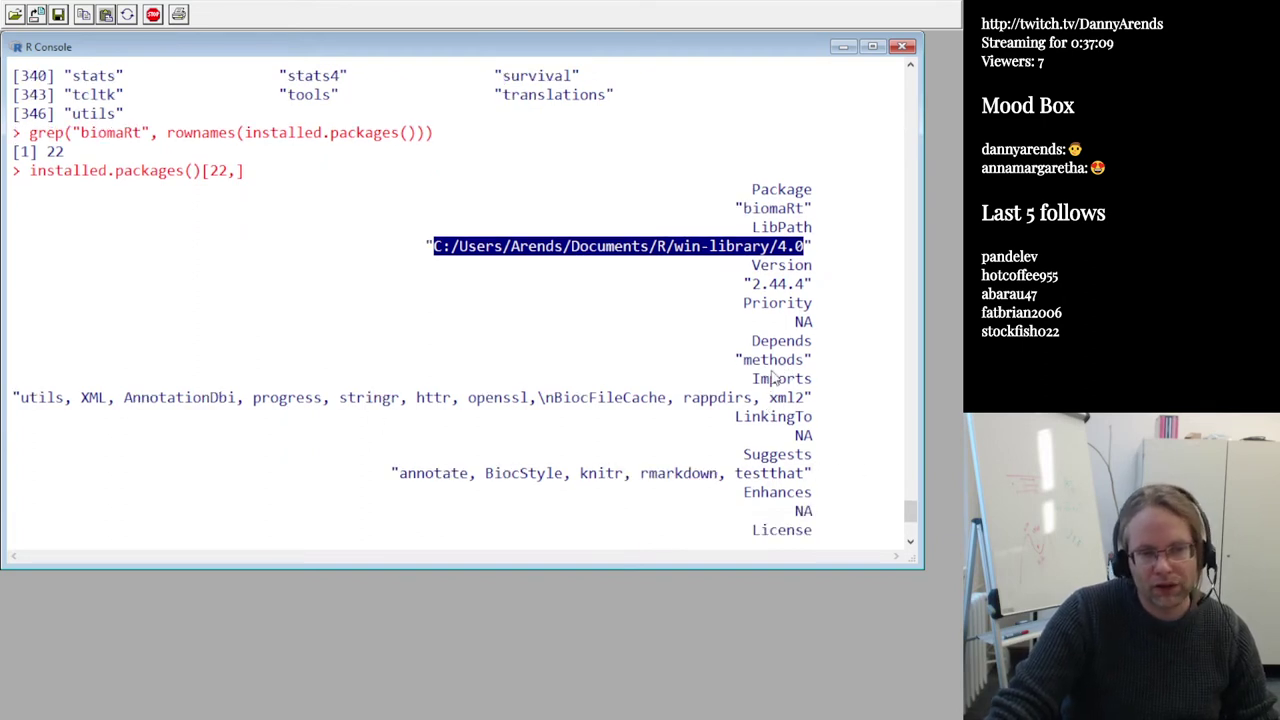
{"action": "scroll", "coordinate": [785, 388], "scroll_direction": "down", "scroll_amount": 2}
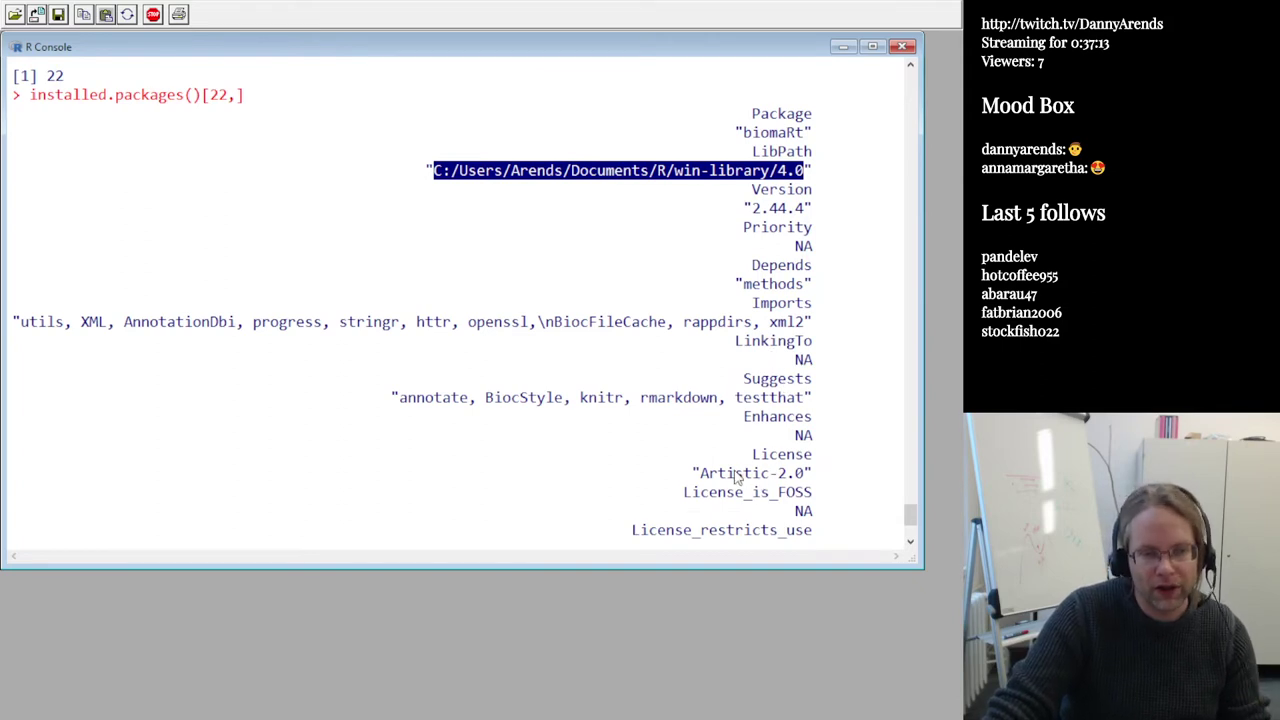
{"action": "scroll", "coordinate": [785, 465], "scroll_direction": "down", "scroll_amount": 5}
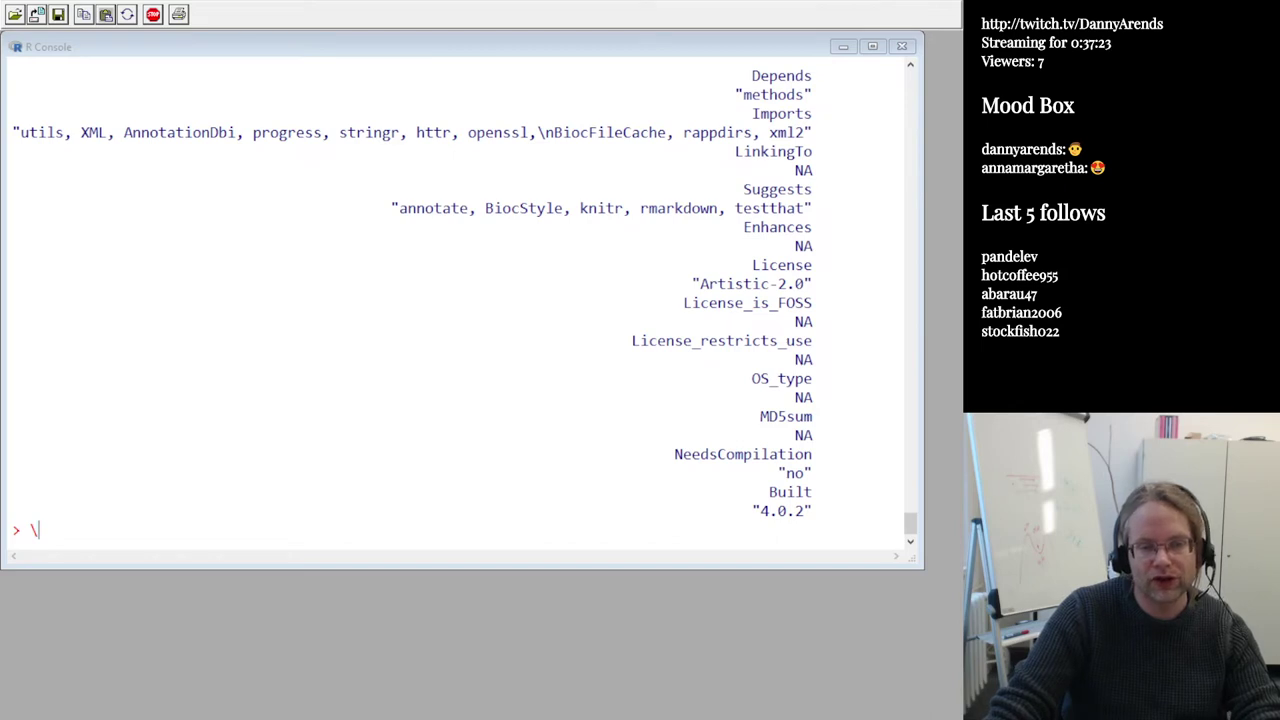
{"action": "left_click", "coordinate": [282, 396]}
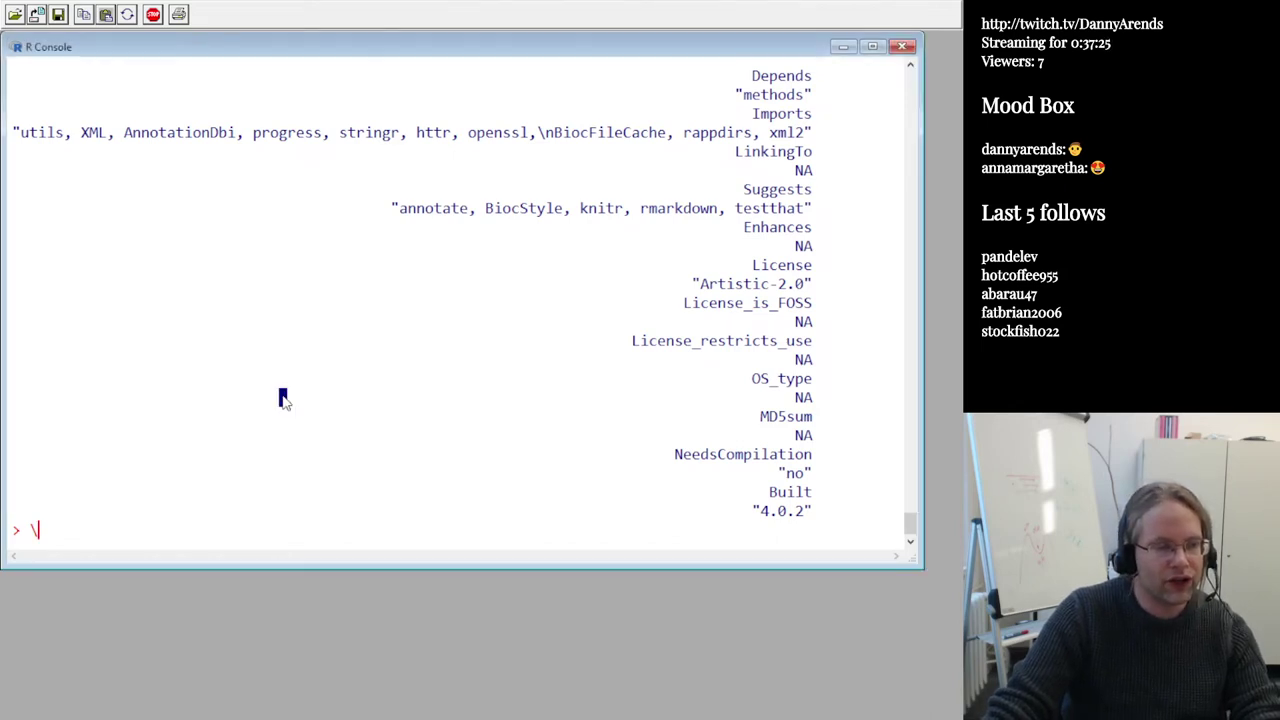
{"action": "key", "text": "BackSpace"}
{"action": "type", "text": "source(\"http://bioconductor.org/biocLite.R\")"}
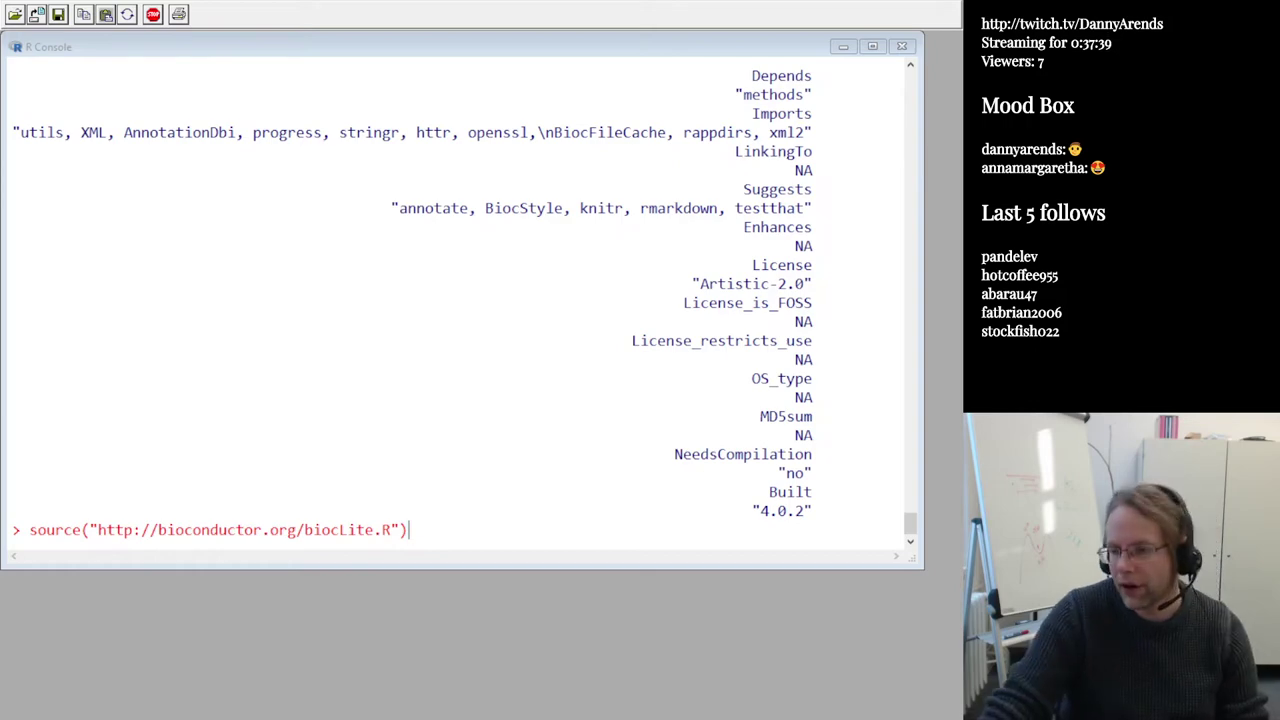
Search the zoomed-out Bioconductor website for biomaRt
{"action": "key", "text": "alt+Tab"}
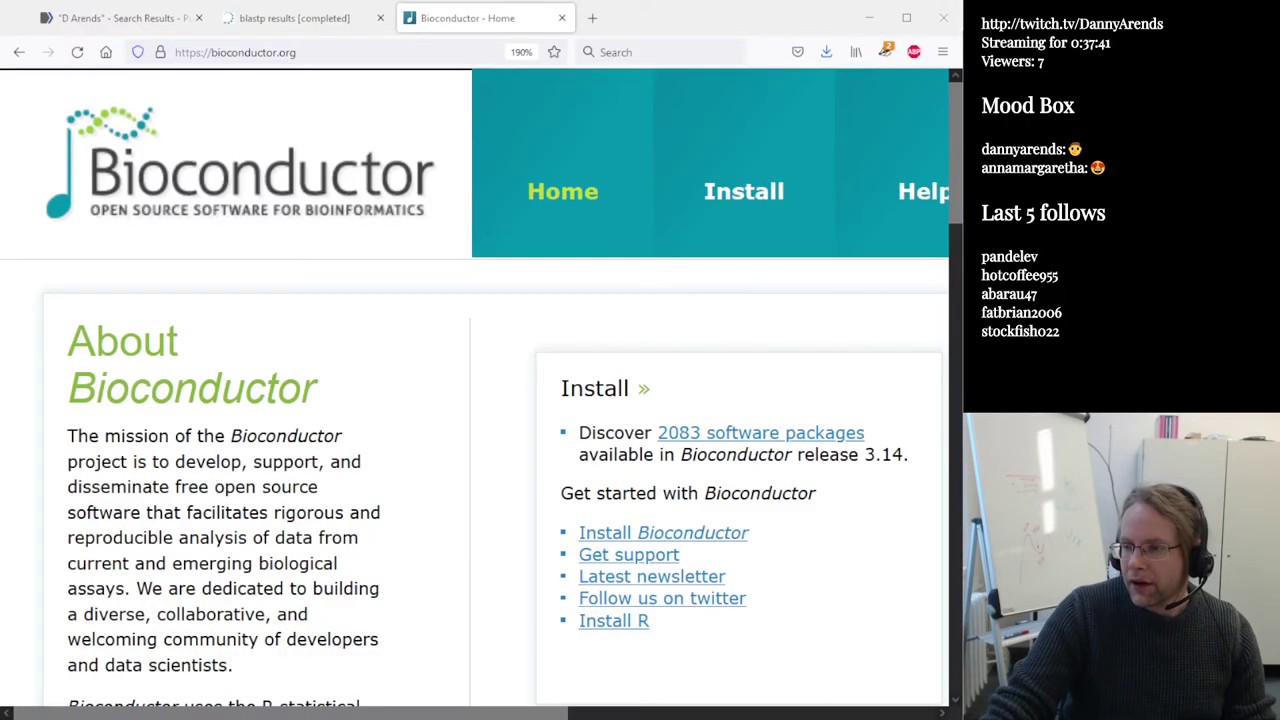
{"action": "key", "text": "ctrl+minus"}
{"action": "key", "text": "ctrl+minus"}
{"action": "key", "text": "ctrl+minus"}
{"action": "key", "text": "ctrl+minus"}
{"action": "key", "text": "ctrl+minus"}
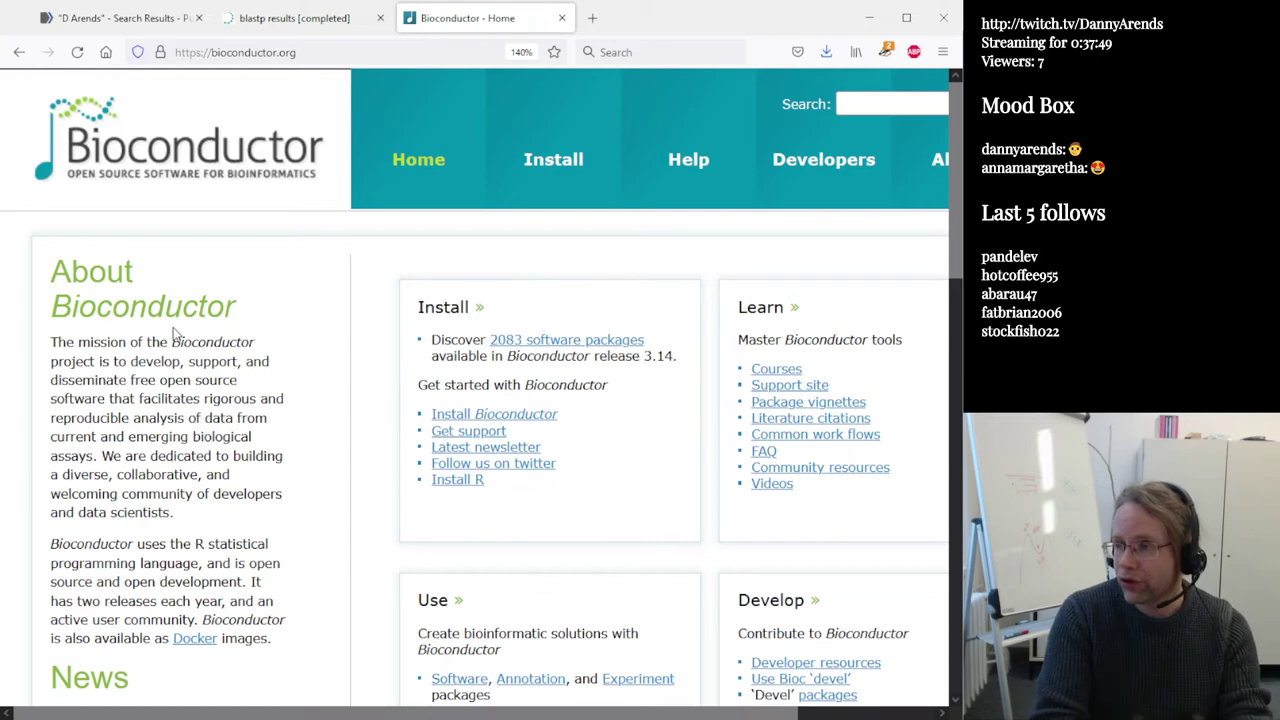
{"action": "left_click", "coordinate": [881, 99]}
{"action": "type", "text": "biomaRt"}
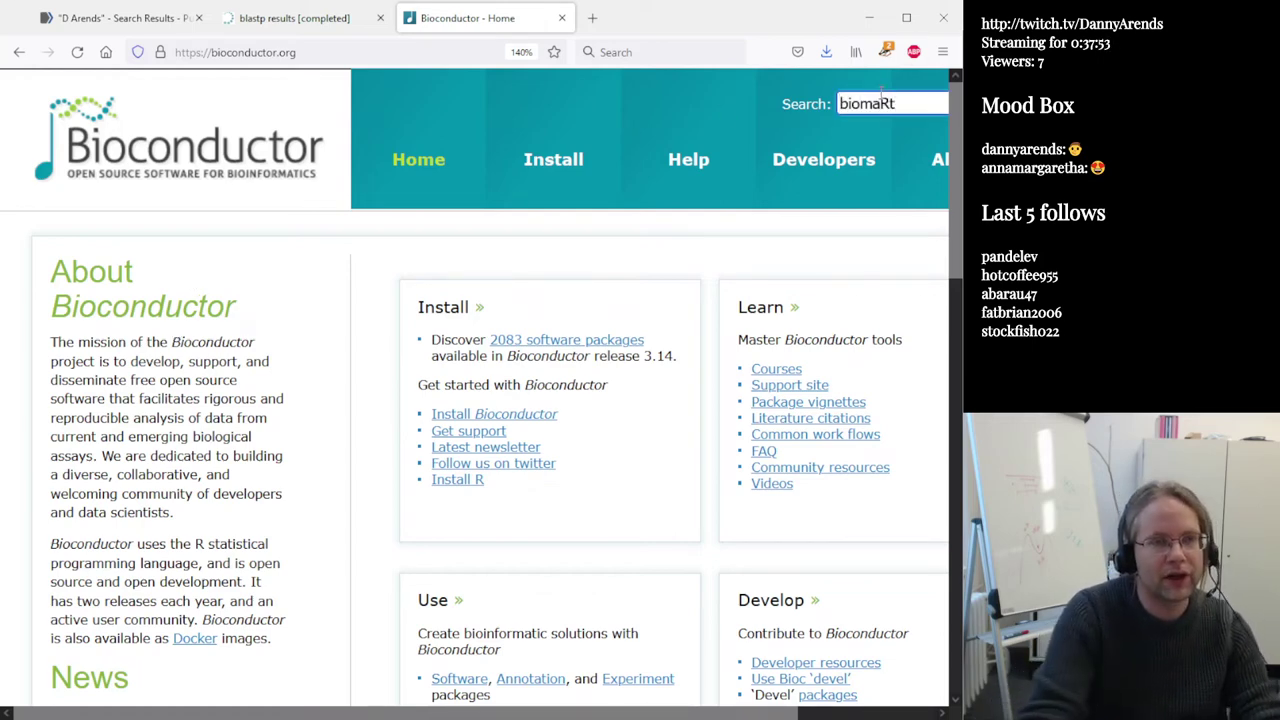
{"action": "key", "text": "Return"}
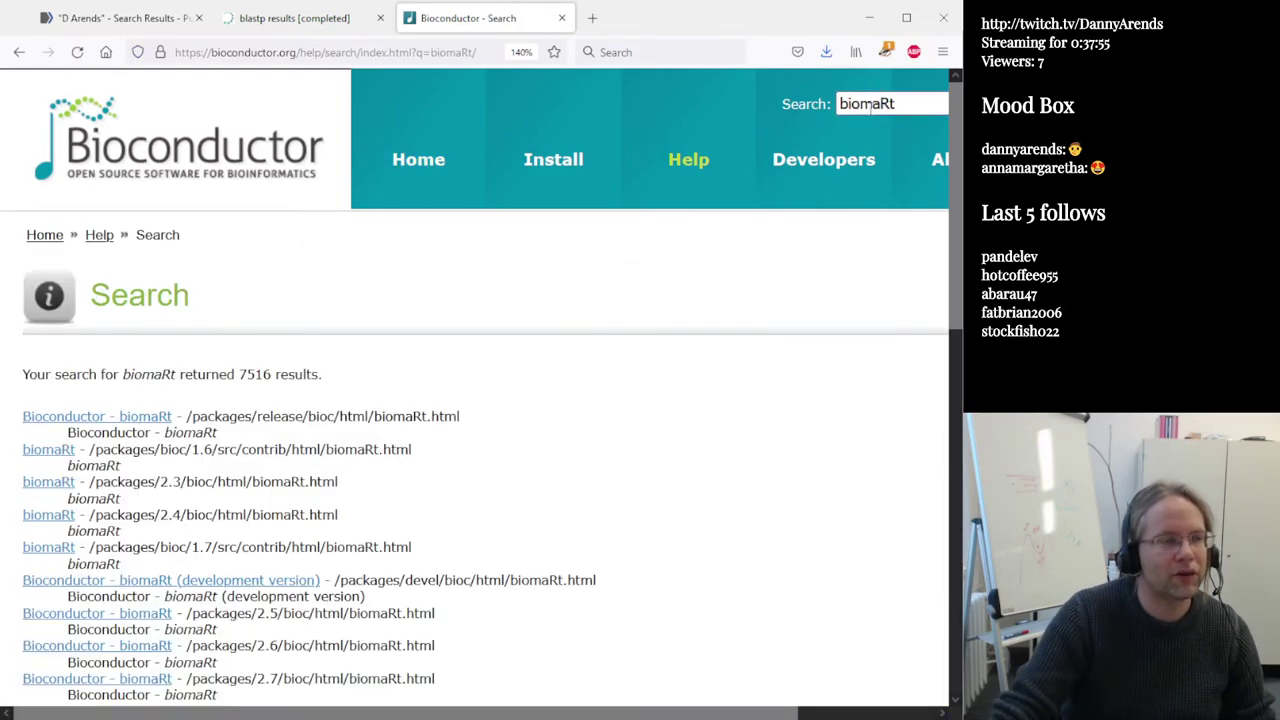
Open the biomaRt package page and select its BiocManager::install("biomaRt") installation code
{"action": "left_click", "coordinate": [104, 418]}
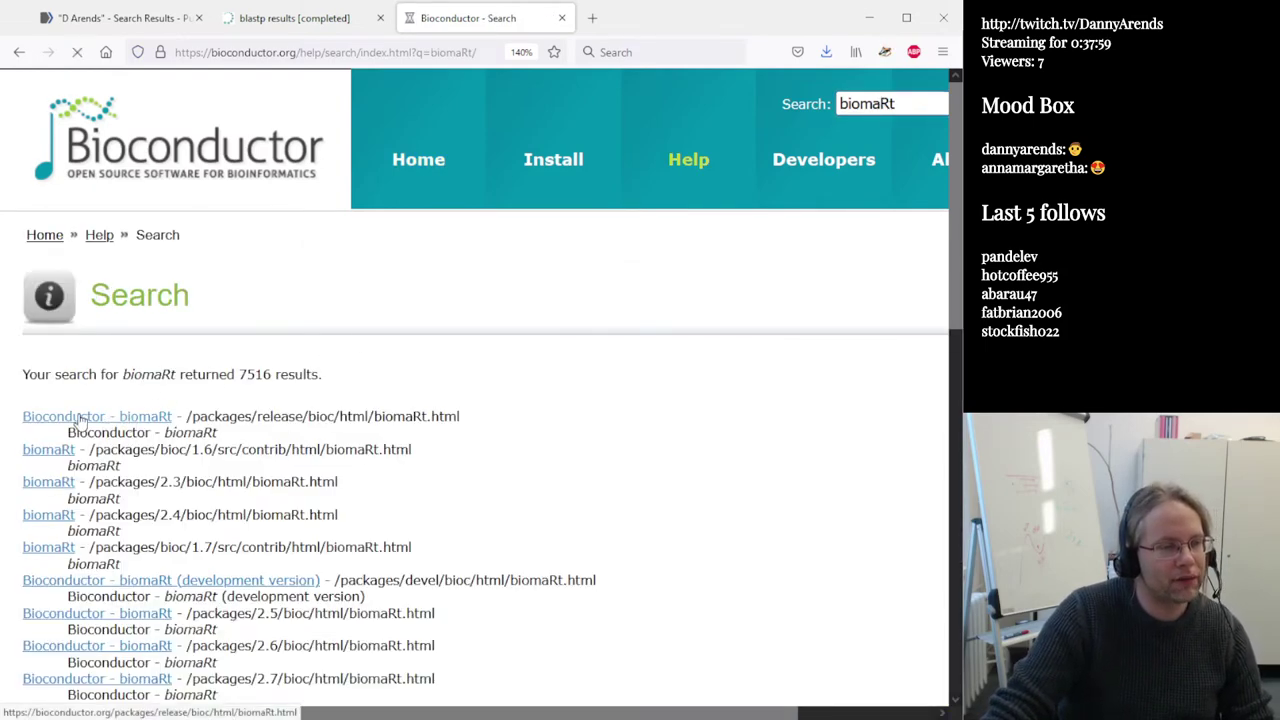
{"action": "scroll", "coordinate": [469, 383], "scroll_direction": "down", "scroll_amount": 2}
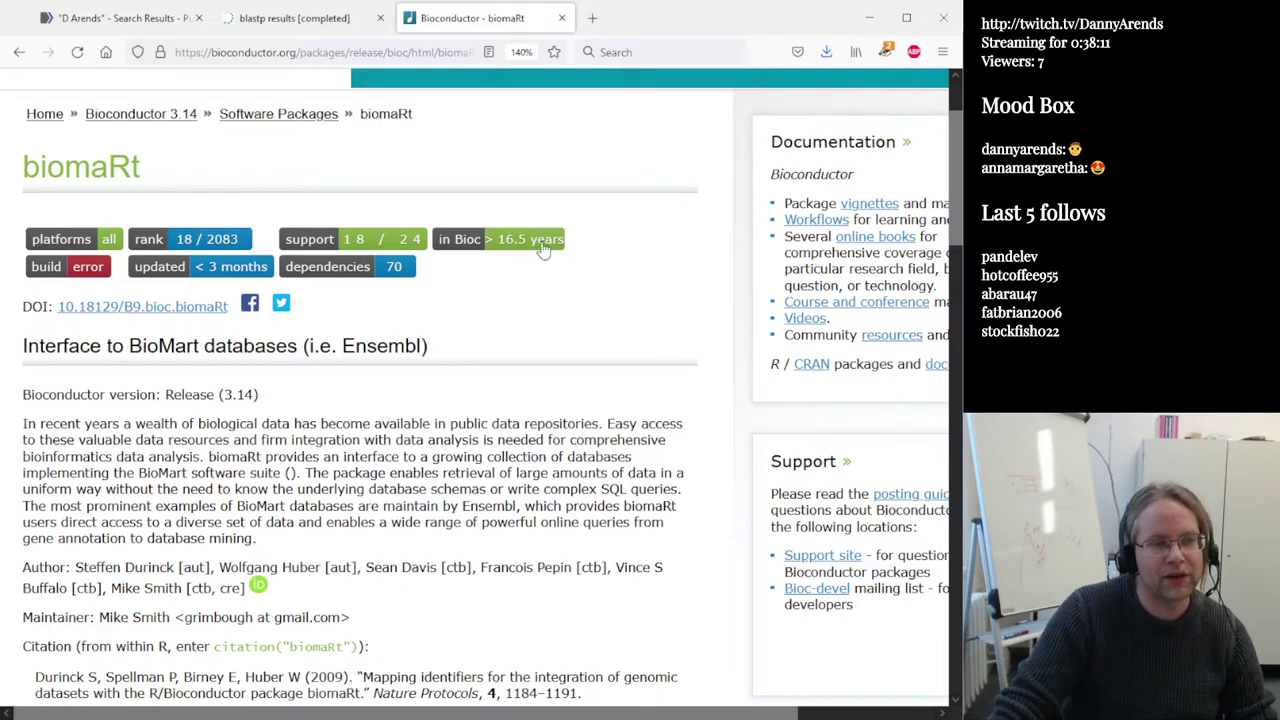
{"action": "scroll", "coordinate": [423, 386], "scroll_direction": "down", "scroll_amount": 5}
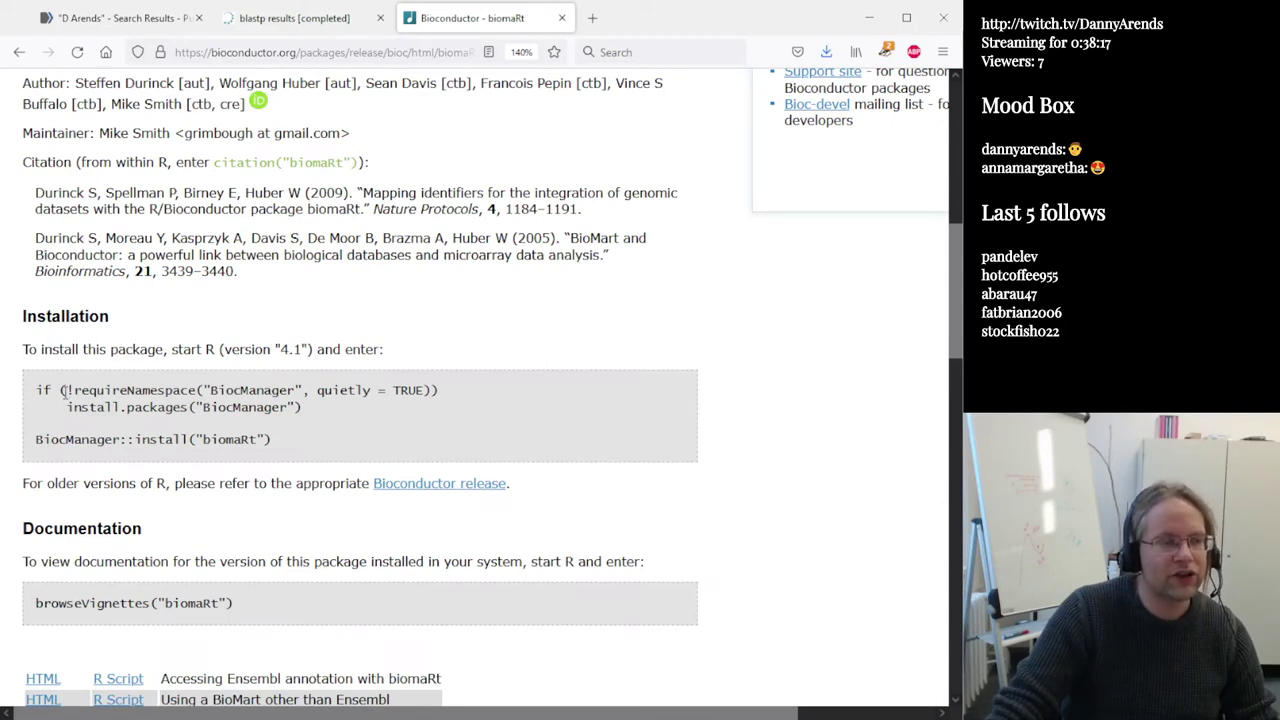
{"action": "left_click_drag", "start_coordinate": [37, 390], "coordinate": [8, 396]}
{"action": "key", "text": "ctrl+c"}
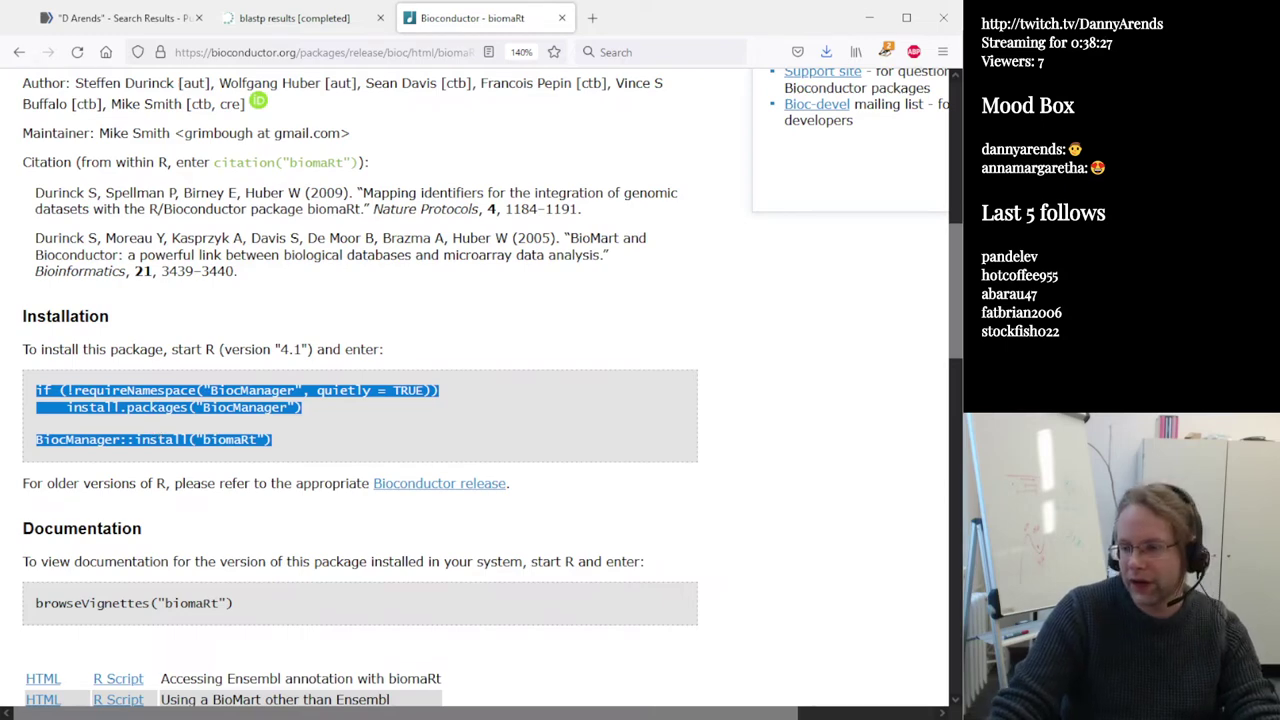
Copy the biomaRt installation code and return to the R console
{"action": "key", "text": "alt+Tab"}
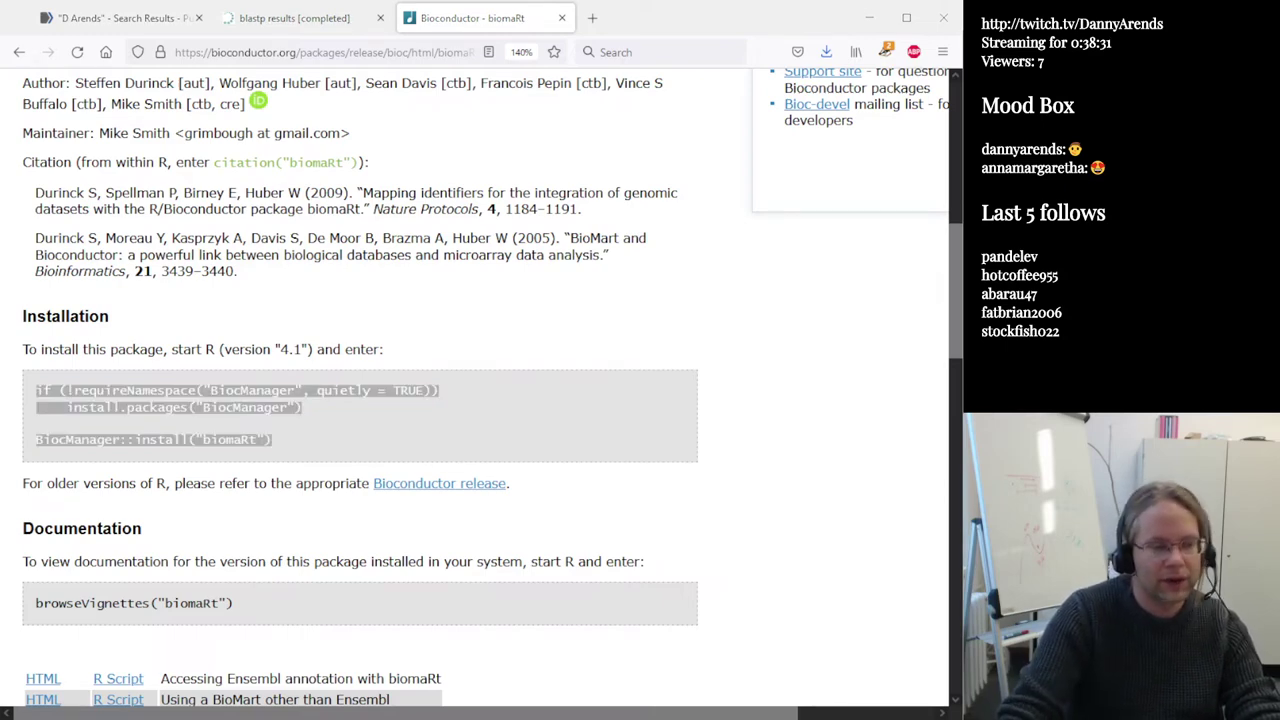
{"action": "key", "text": "alt+Tab"}
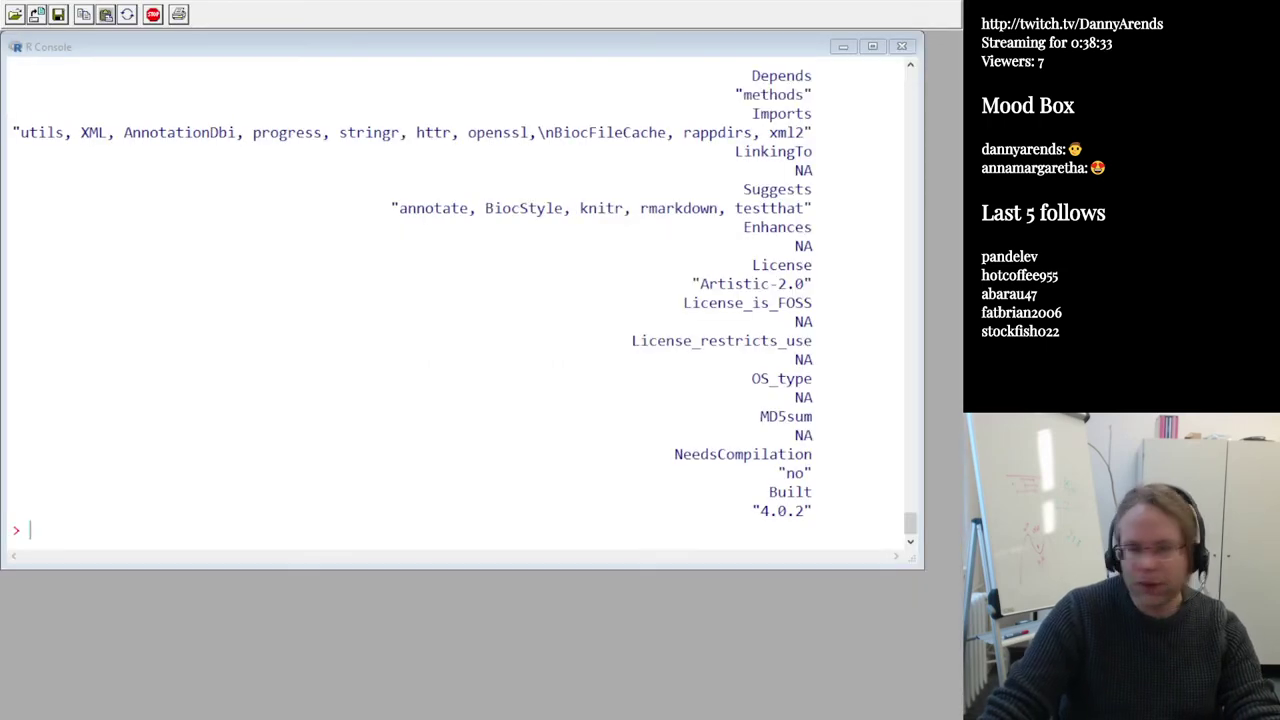
Run BiocManager::install("biomaRt"), answer n to updates, and mark the already-current warning
{"action": "key", "text": "ctrl+v"}
{"action": "key", "text": "Return"}
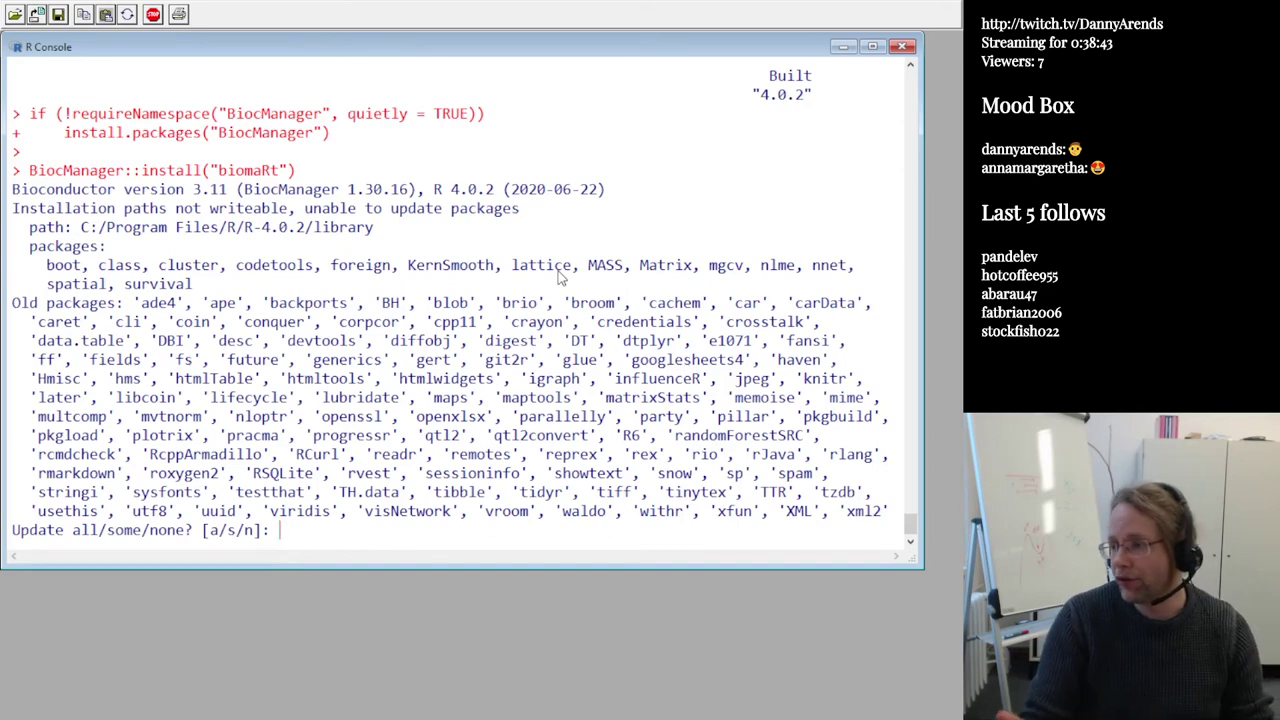
{"action": "type", "text": "n"}
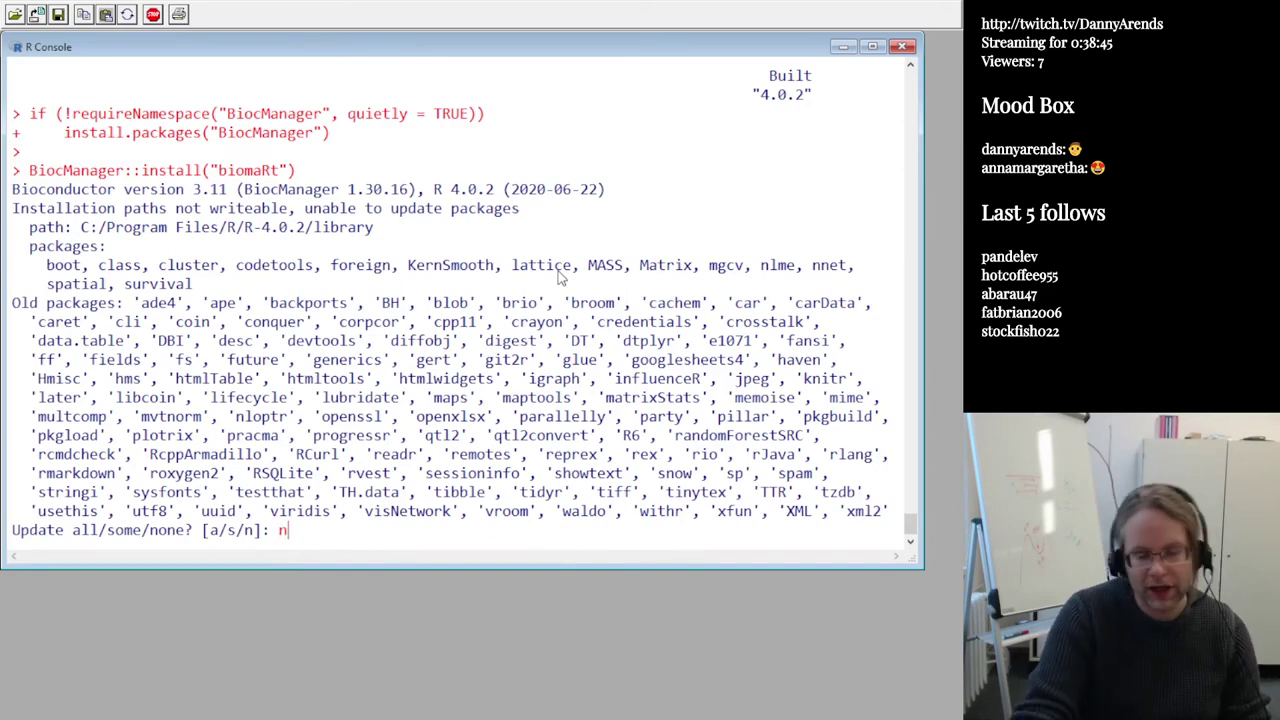
{"action": "key", "text": "Return"}
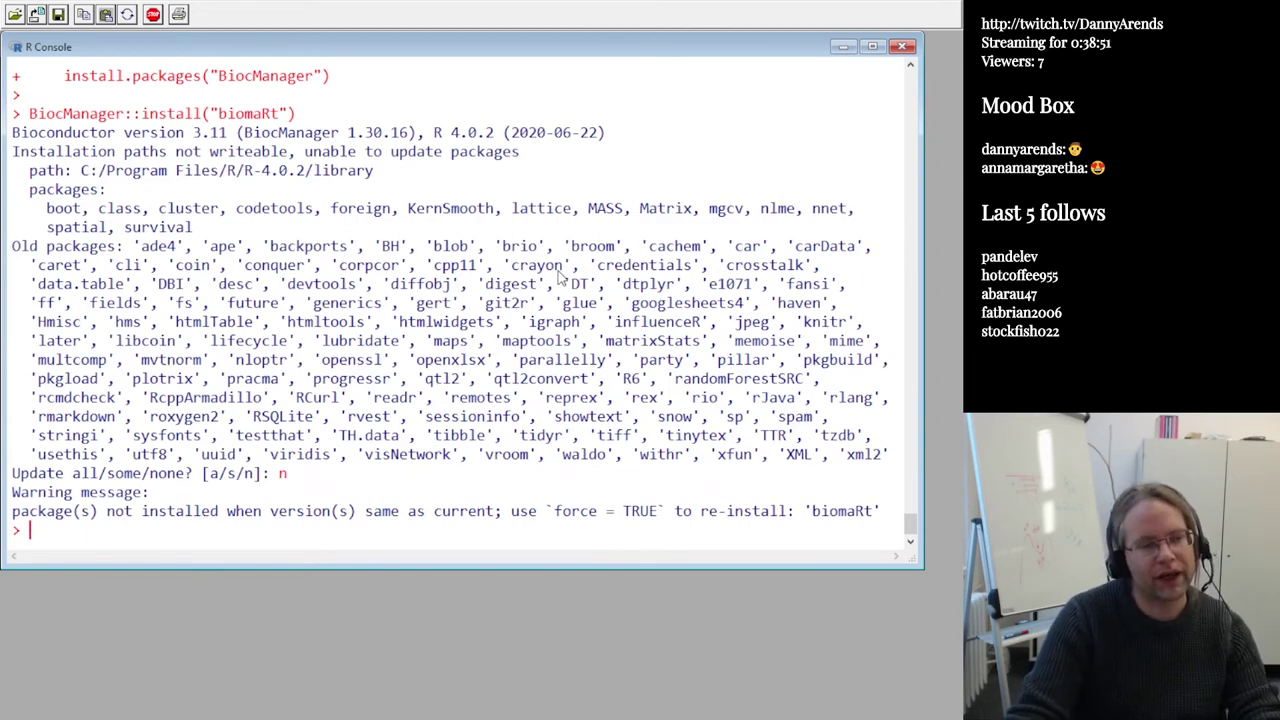
{"action": "left_click_drag", "start_coordinate": [266, 511], "coordinate": [555, 520]}
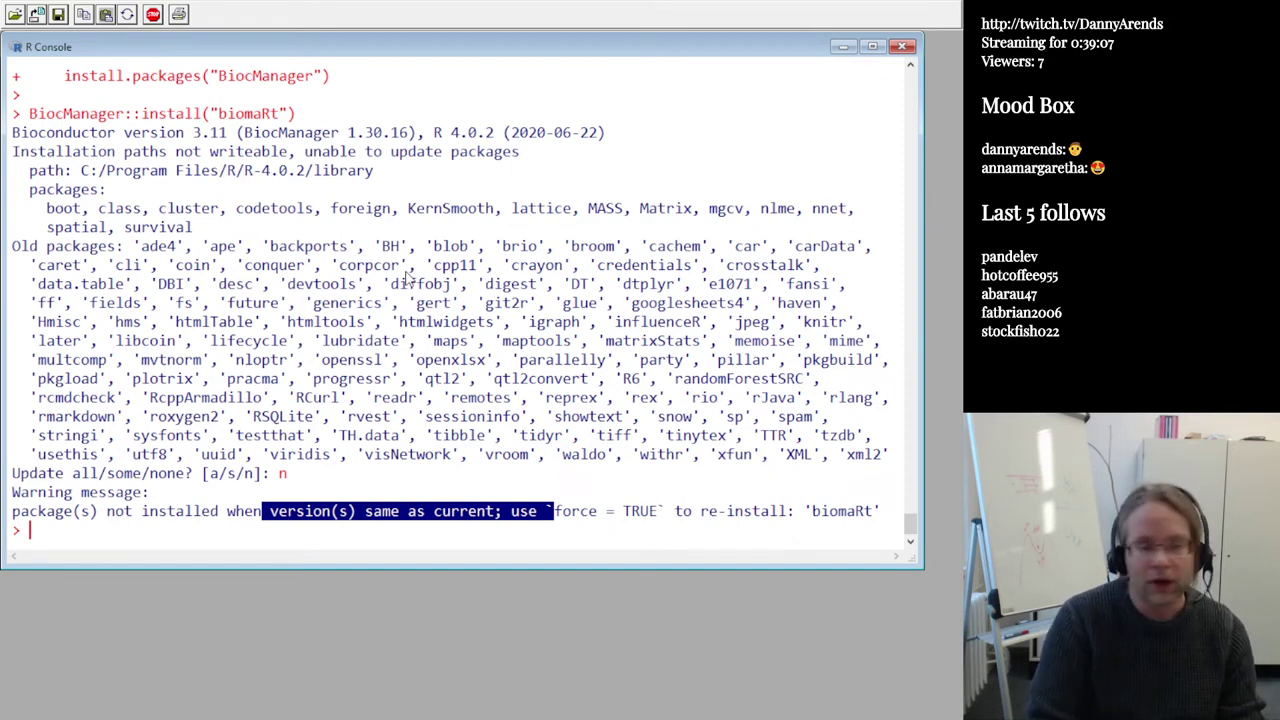
Load the package with library(biomaRt)
{"action": "left_click", "coordinate": [567, 419]}
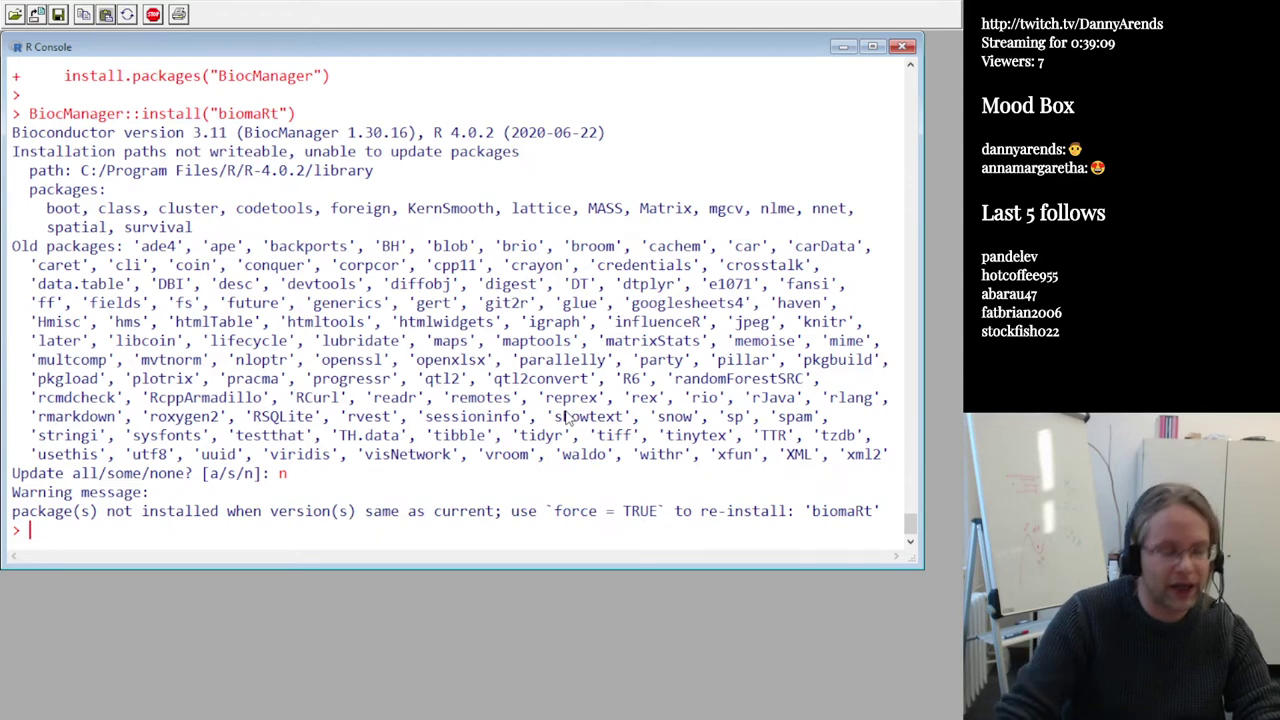
{"action": "type", "text": "library()"}
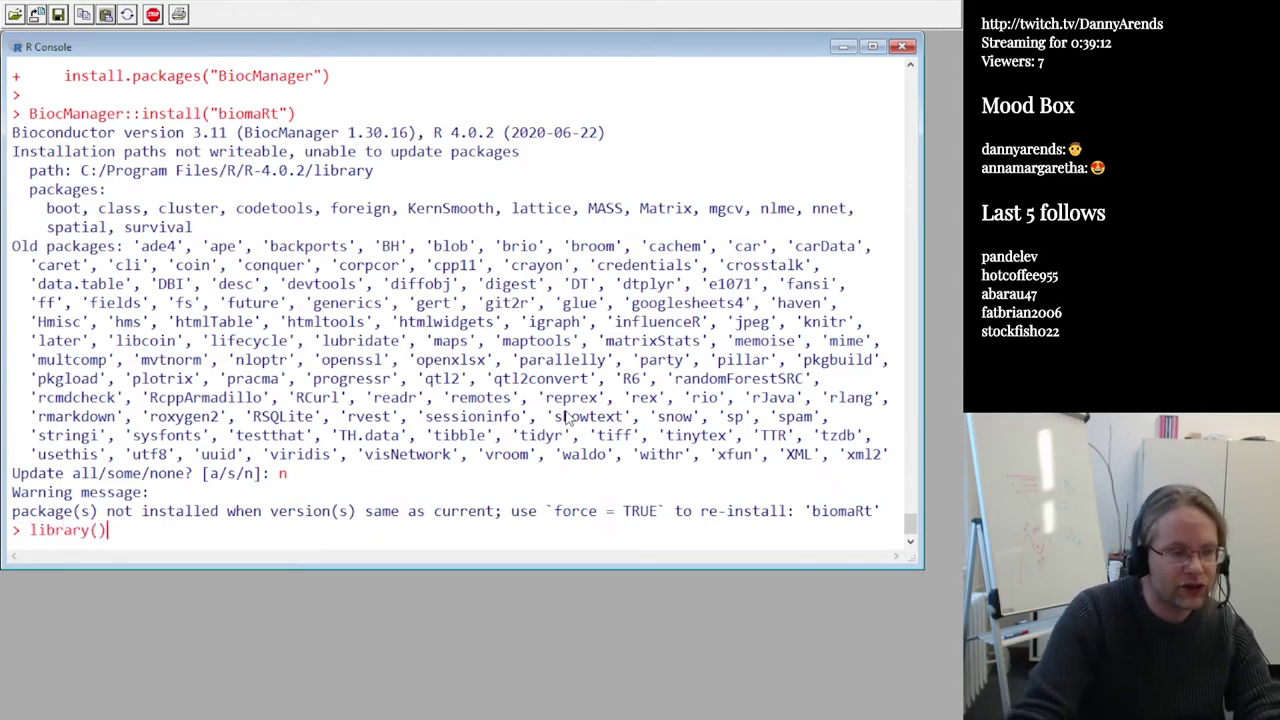
{"action": "key", "text": "Left"}
{"action": "type", "text": "biomaRt"}
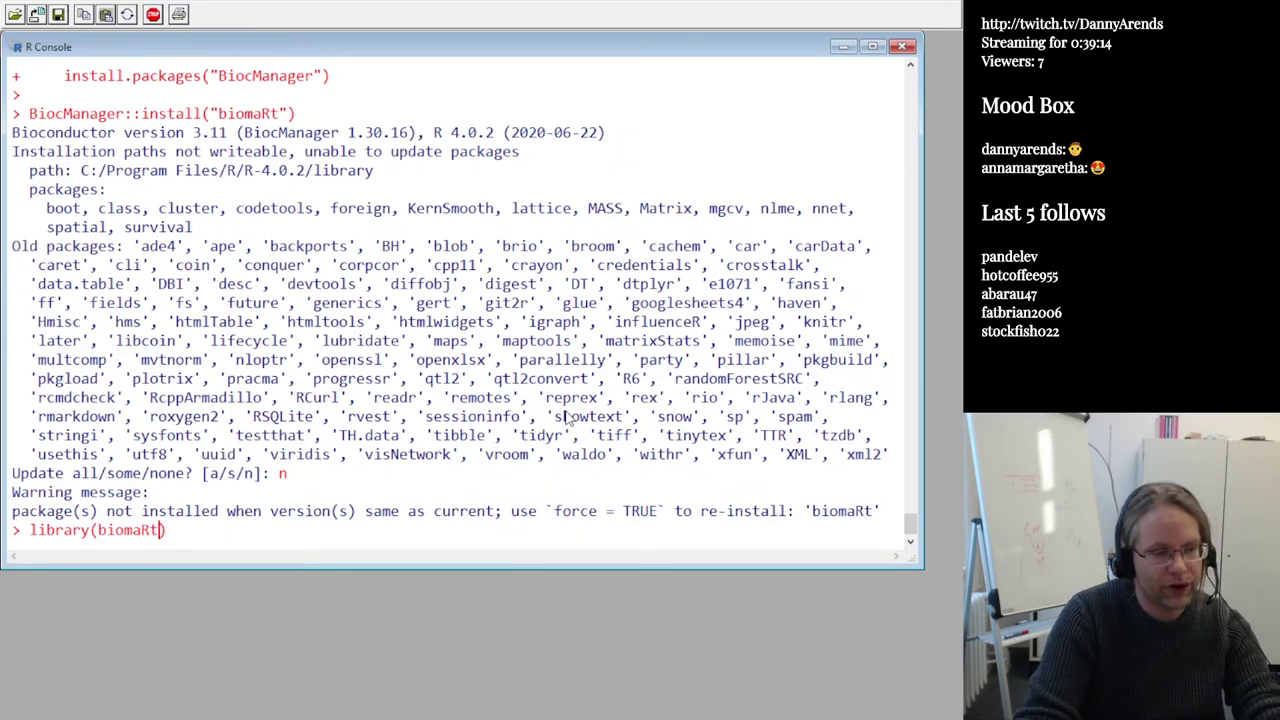
{"action": "key", "text": "Return"}
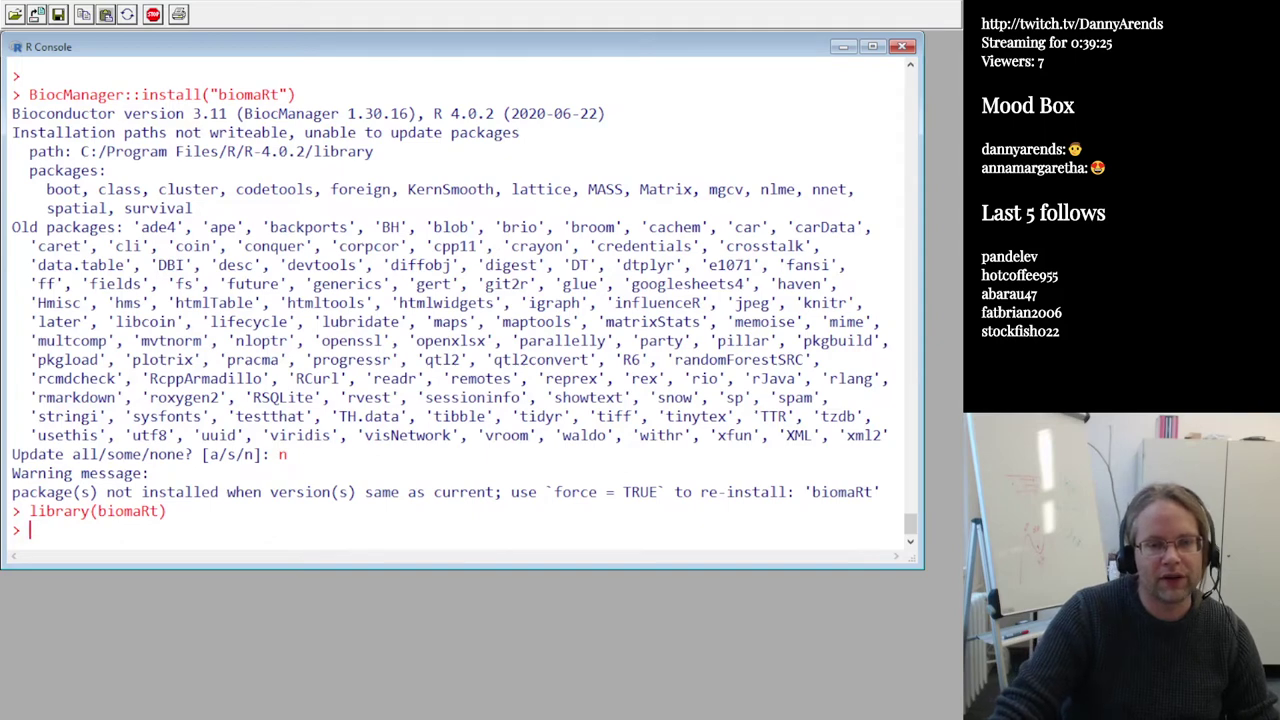
Connect to Ensembl with mart <- useMart("ensembl")
{"action": "key", "text": "alt+Tab"}
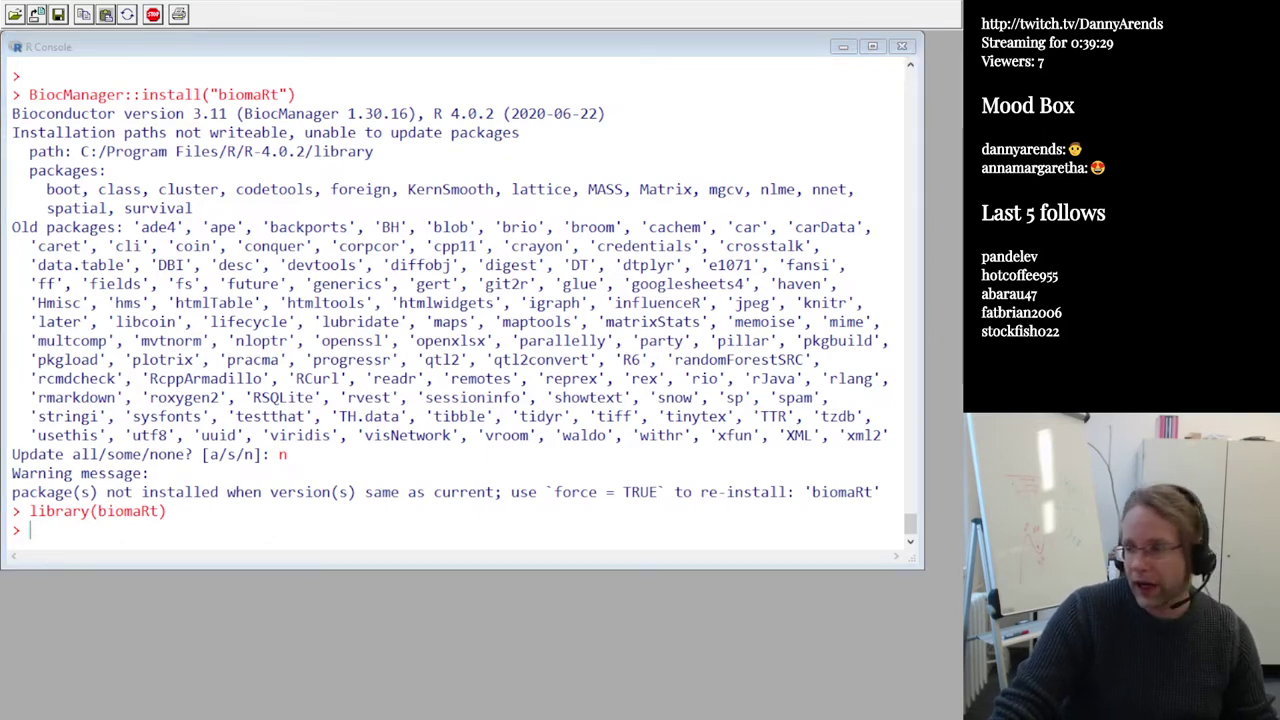
{"action": "left_click", "coordinate": [291, 512]}
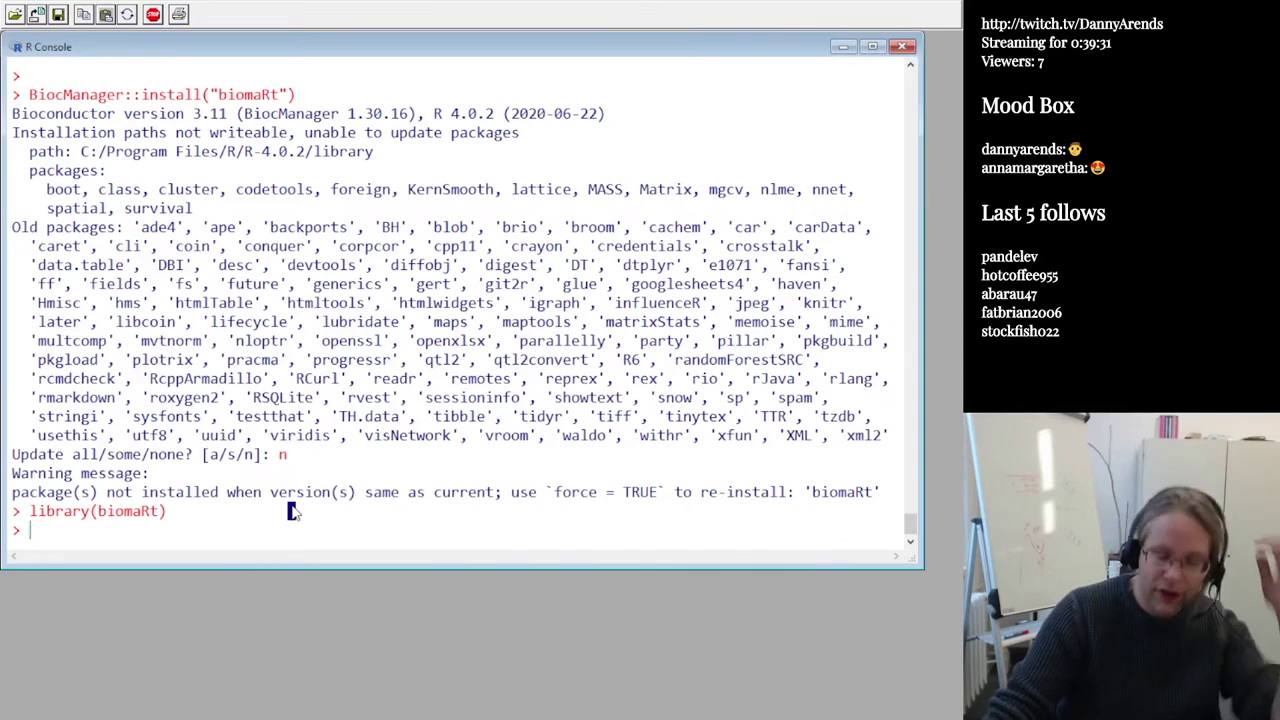
{"action": "type", "text": "mart <-"}
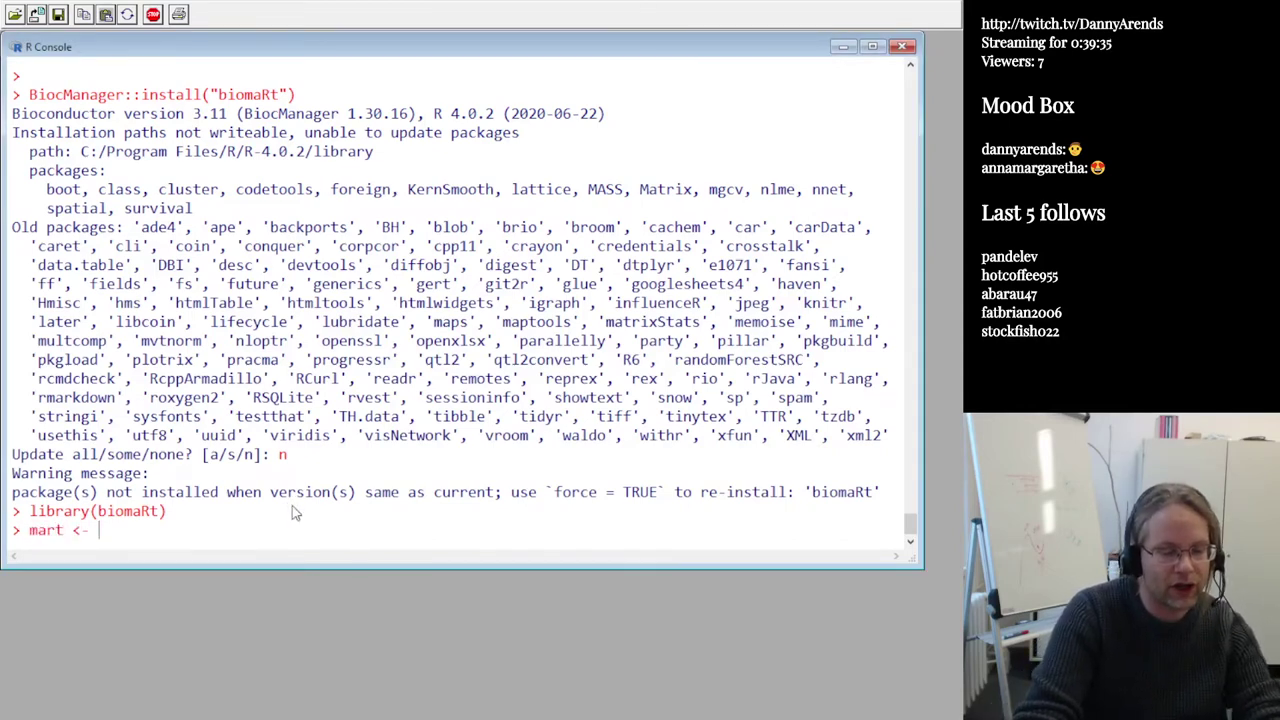
{"action": "key", "text": "alt+Tab"}
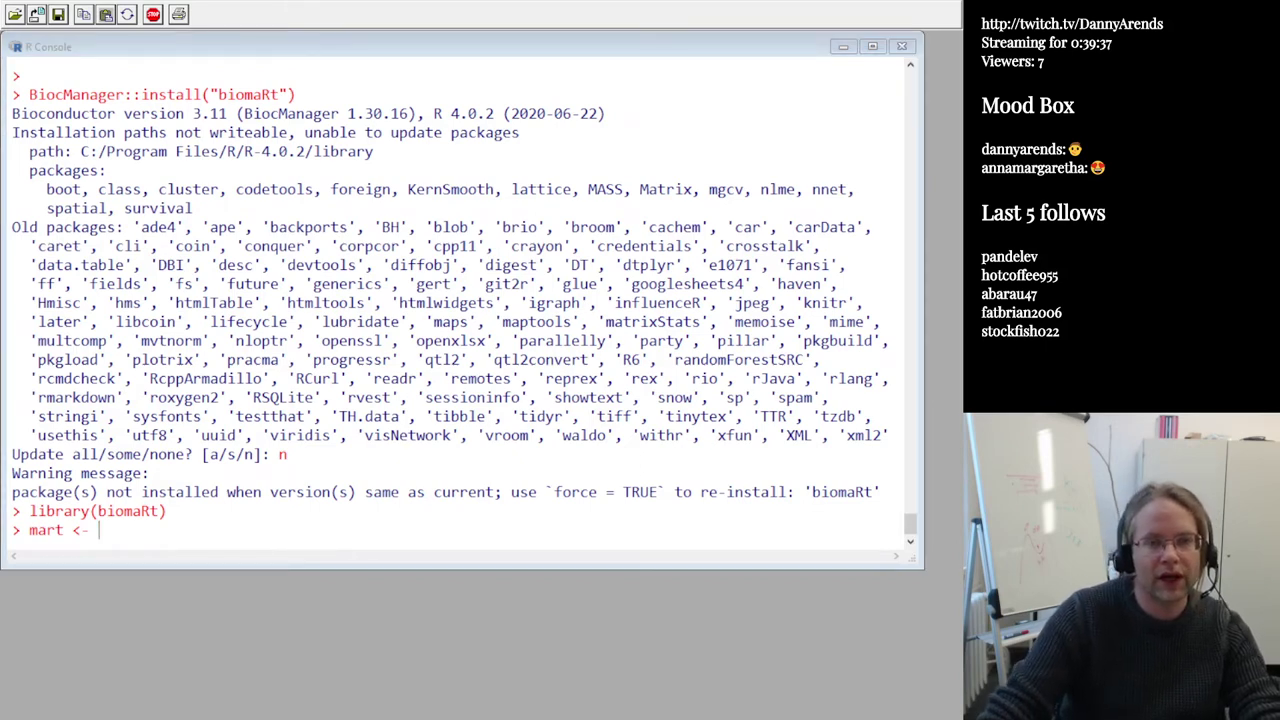
{"action": "left_click", "coordinate": [149, 464]}
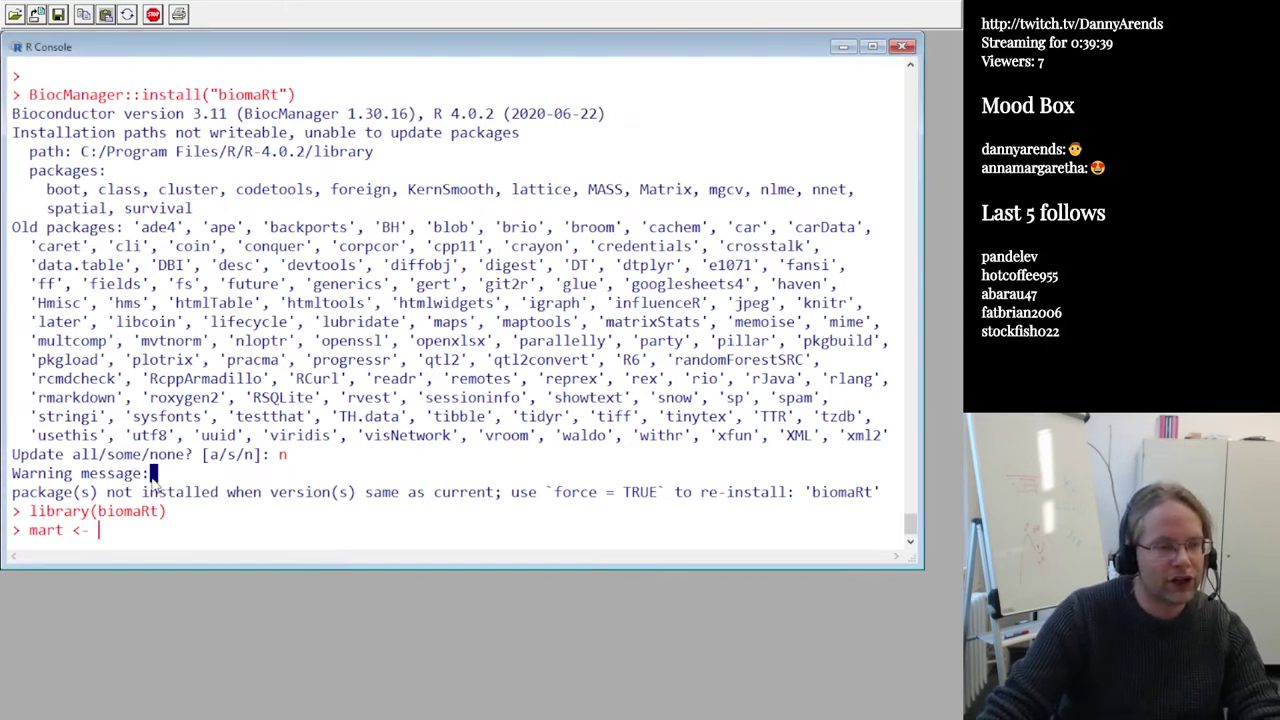
{"action": "type", "text": "useMart(\"\")"}
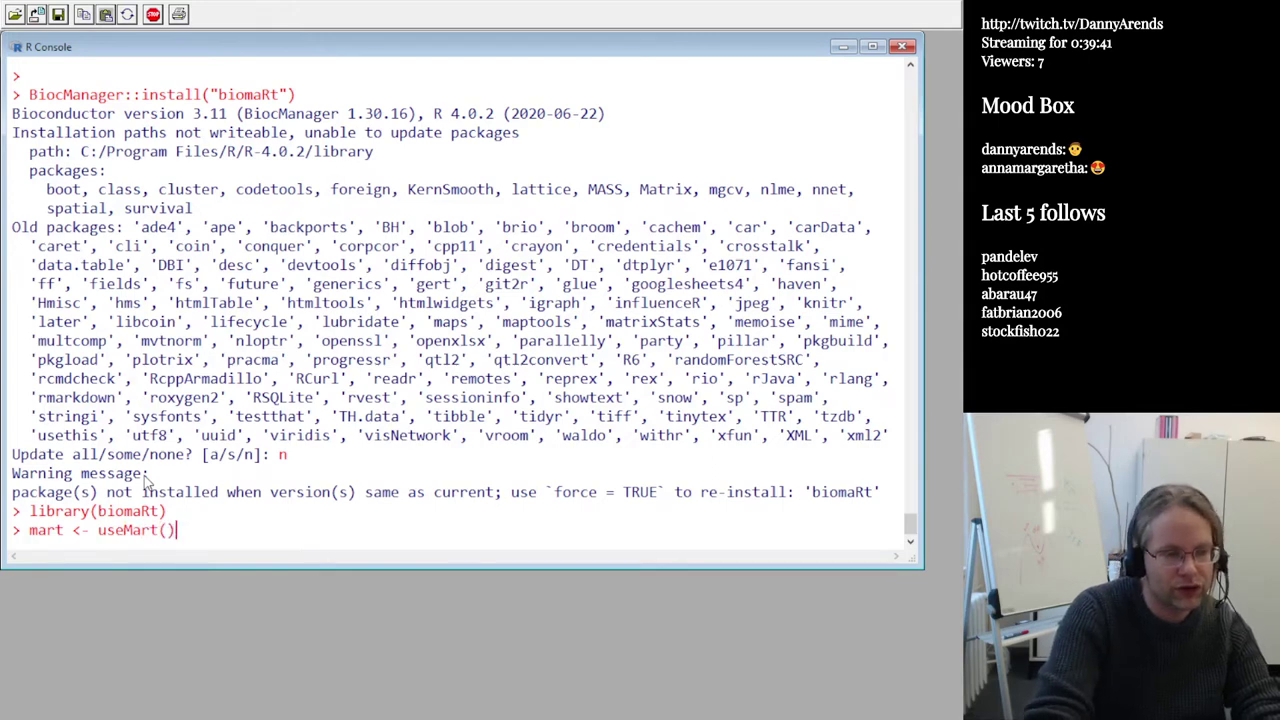
{"action": "key", "text": "Left"}
{"action": "type", "text": "\"\""}
{"action": "key", "text": "Left"}
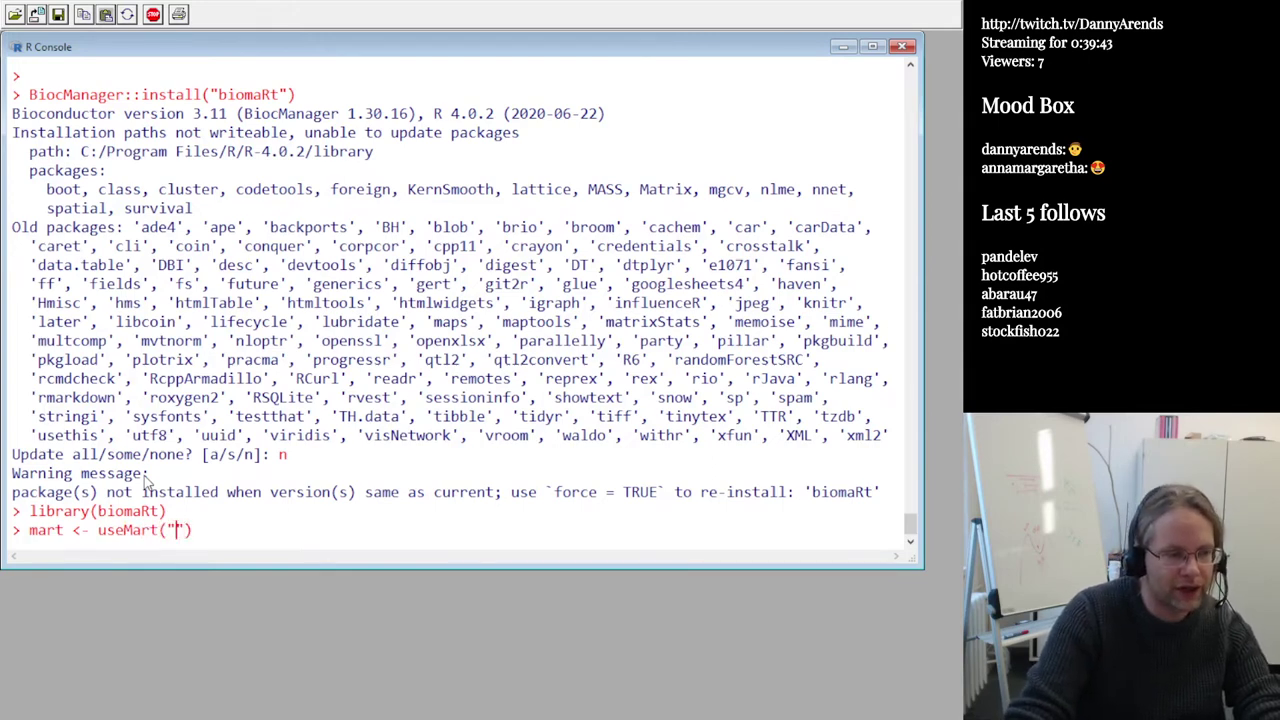
{"action": "type", "text": "ens"}
{"action": "type", "text": "embl"}
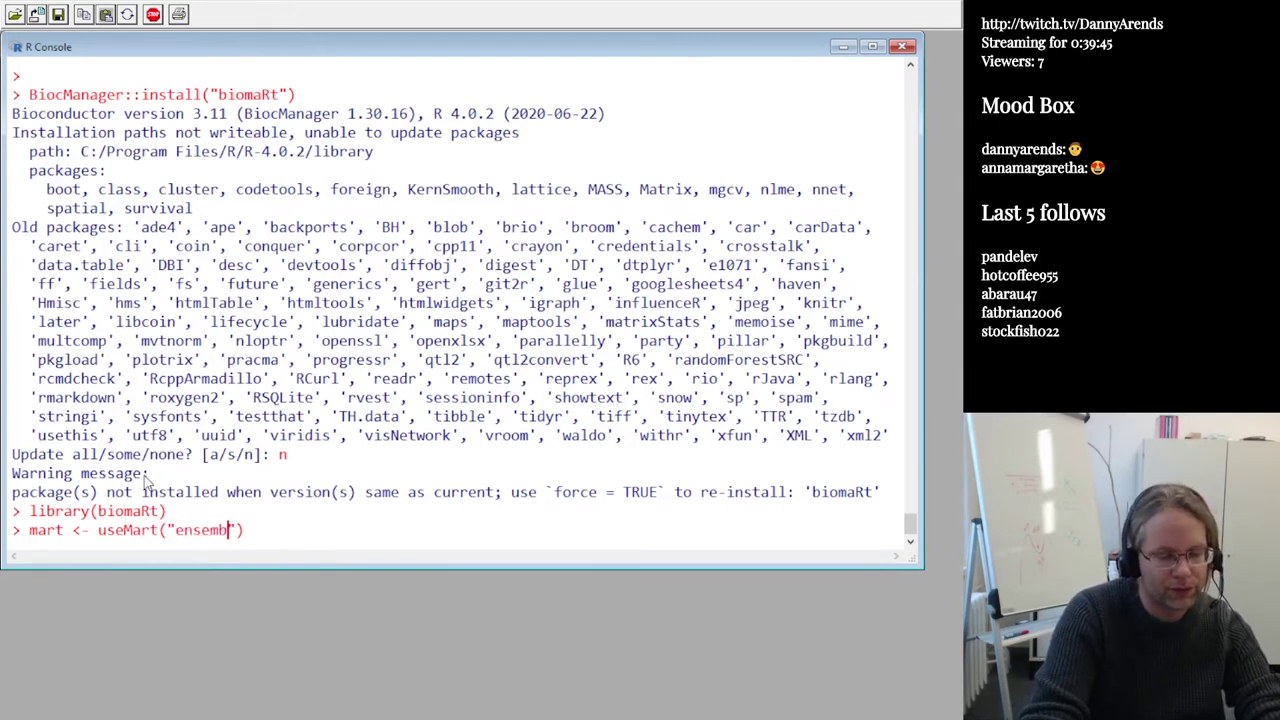
{"action": "key", "text": "Return"}
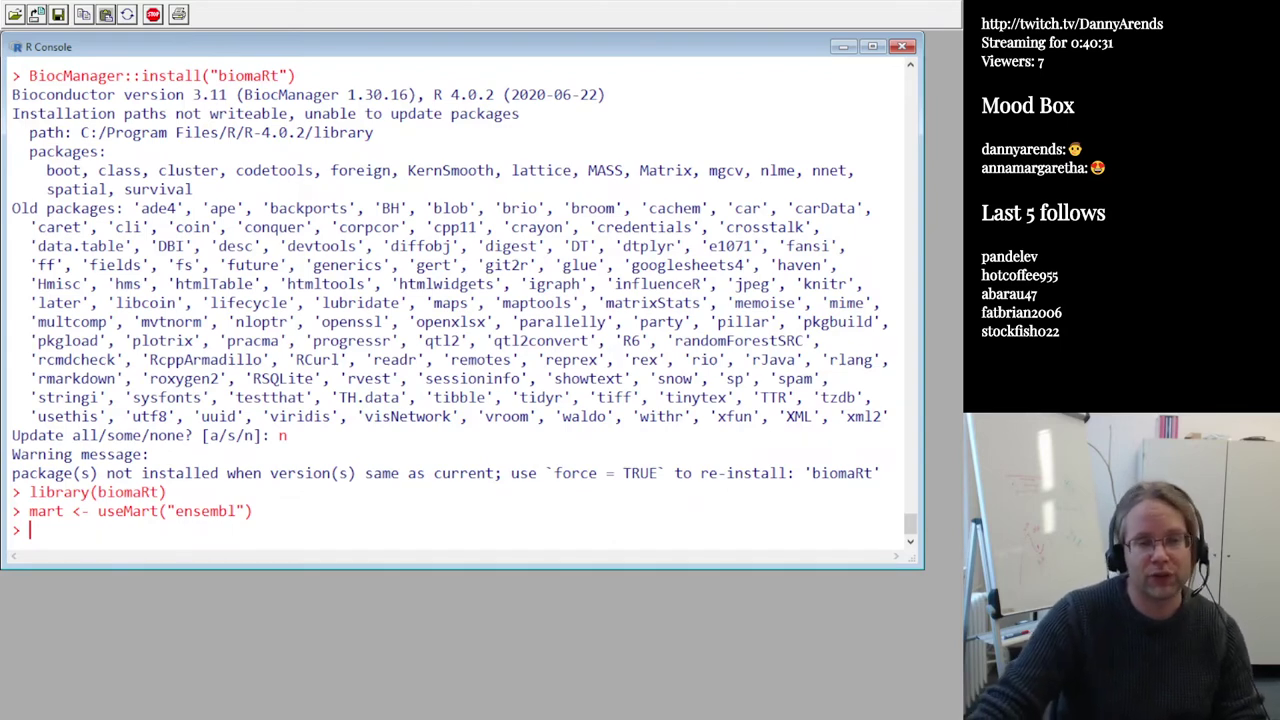
{"action": "key", "text": "alt+Tab"}
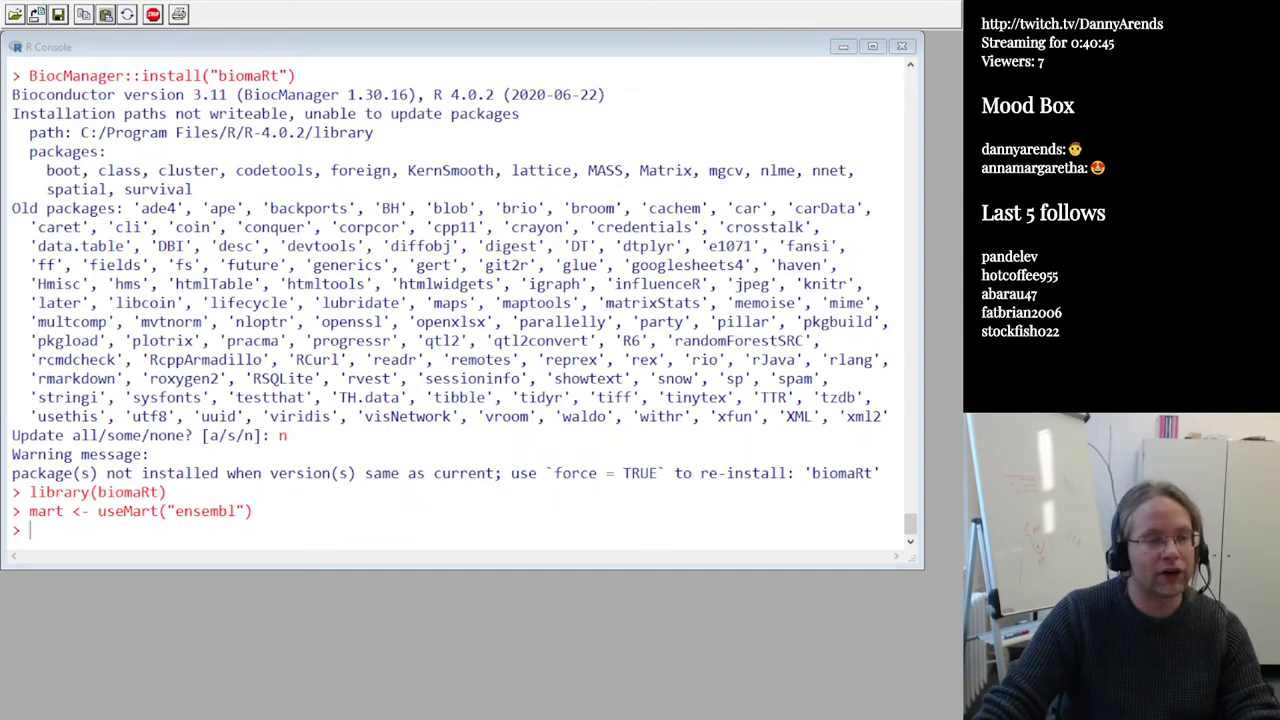
Store Ensembl's datasets with ds <- listDatasets(mart)
{"action": "left_click", "coordinate": [148, 435]}
{"action": "type", "text": "listDatasets(mart)"}
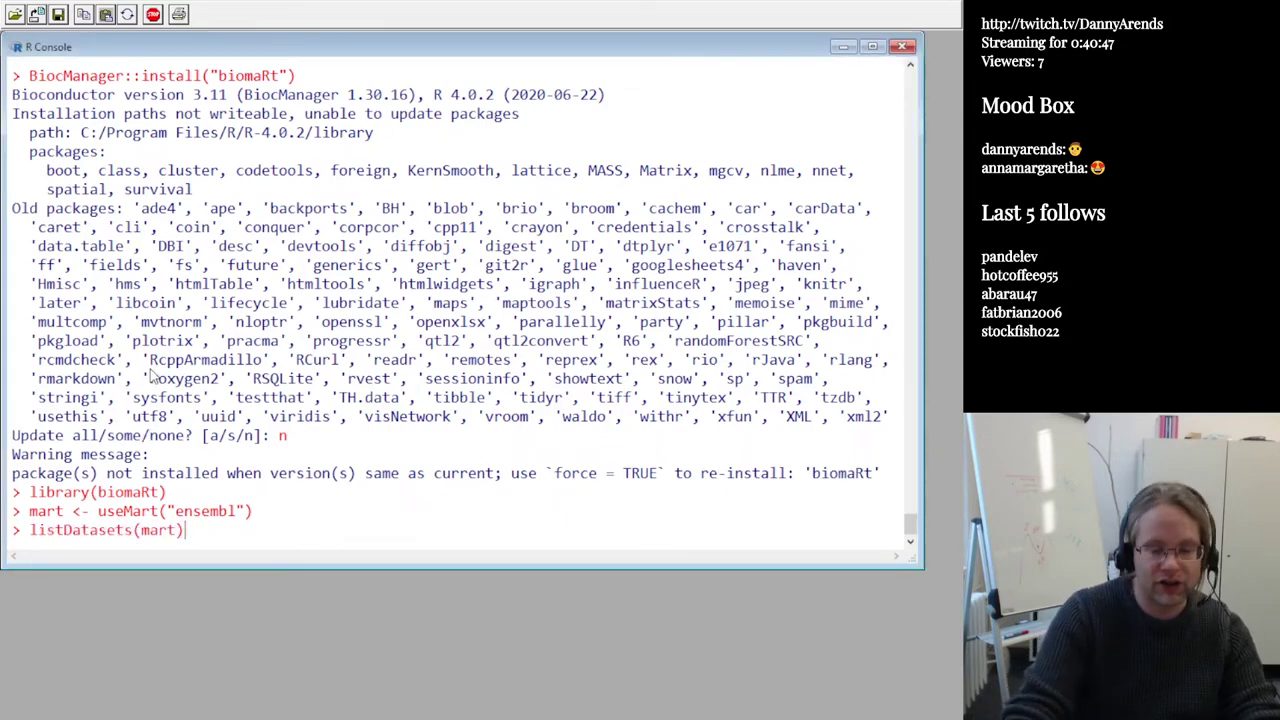
{"action": "key", "text": "Home"}
{"action": "type", "text": "mm <-"}
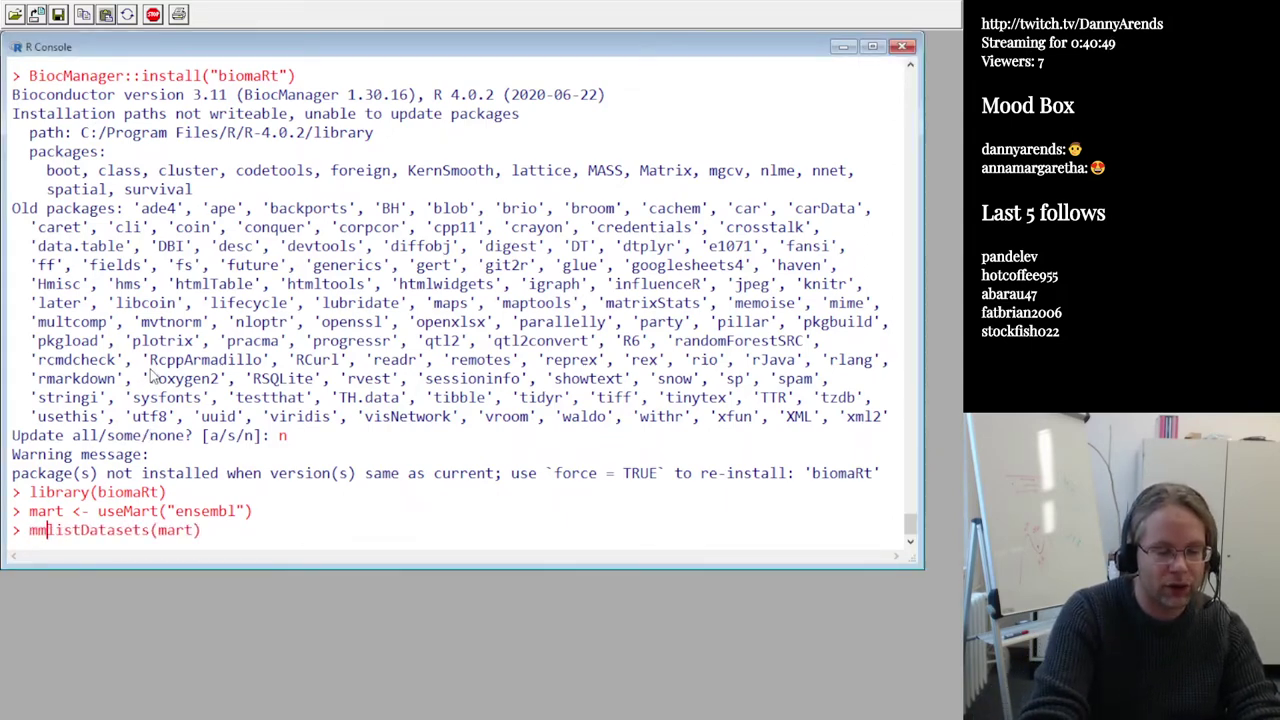
{"action": "key", "text": "Home"}
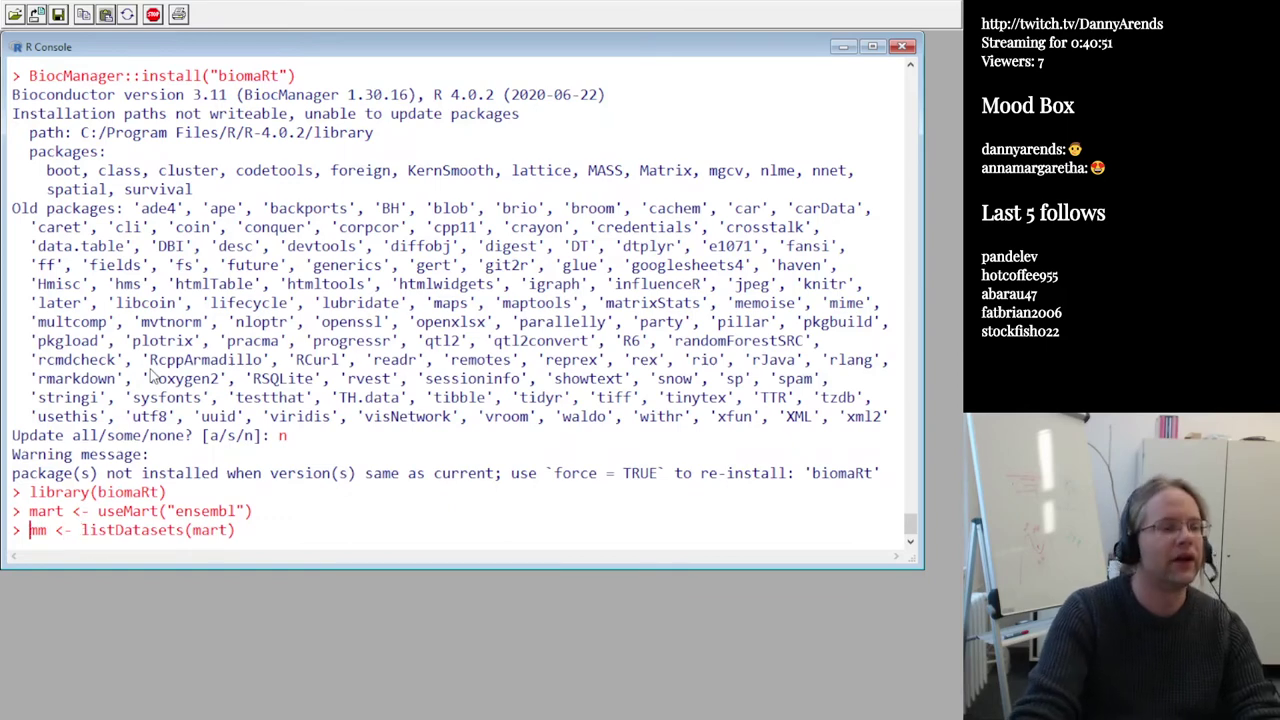
{"action": "key", "text": "Delete"}
{"action": "key", "text": "Delete"}
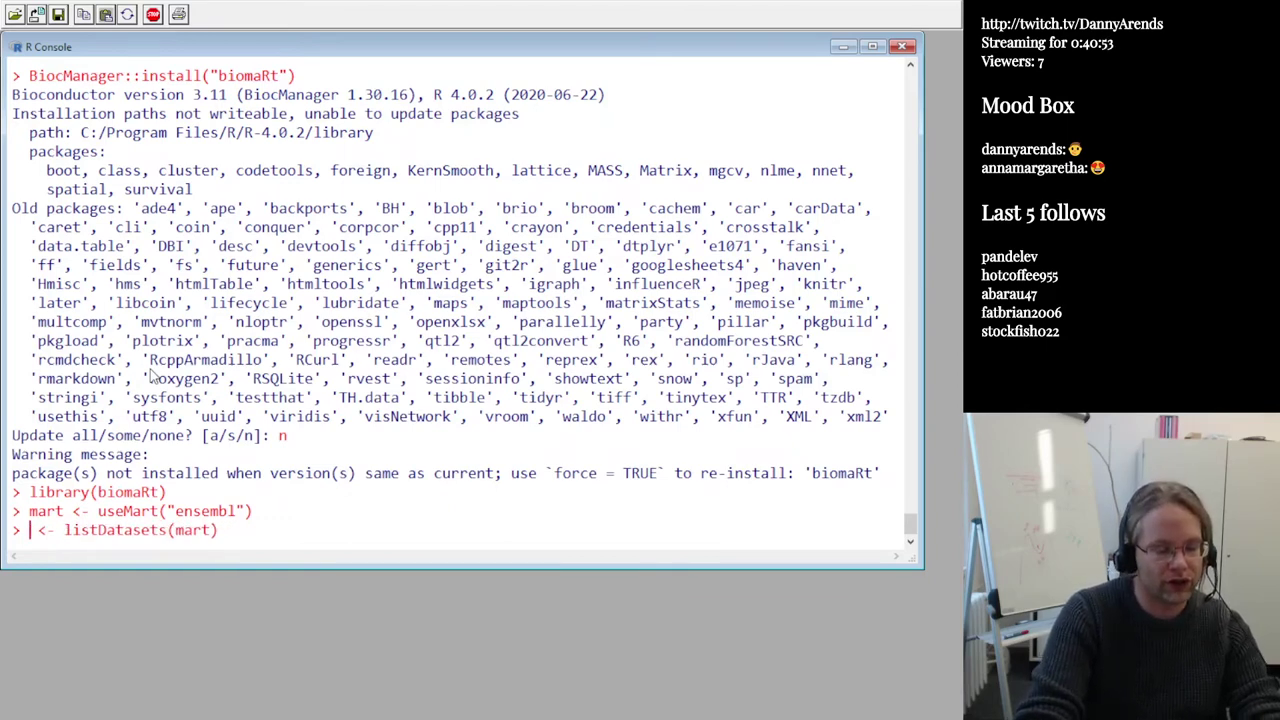
{"action": "type", "text": "ds"}
{"action": "key", "text": "Return"}
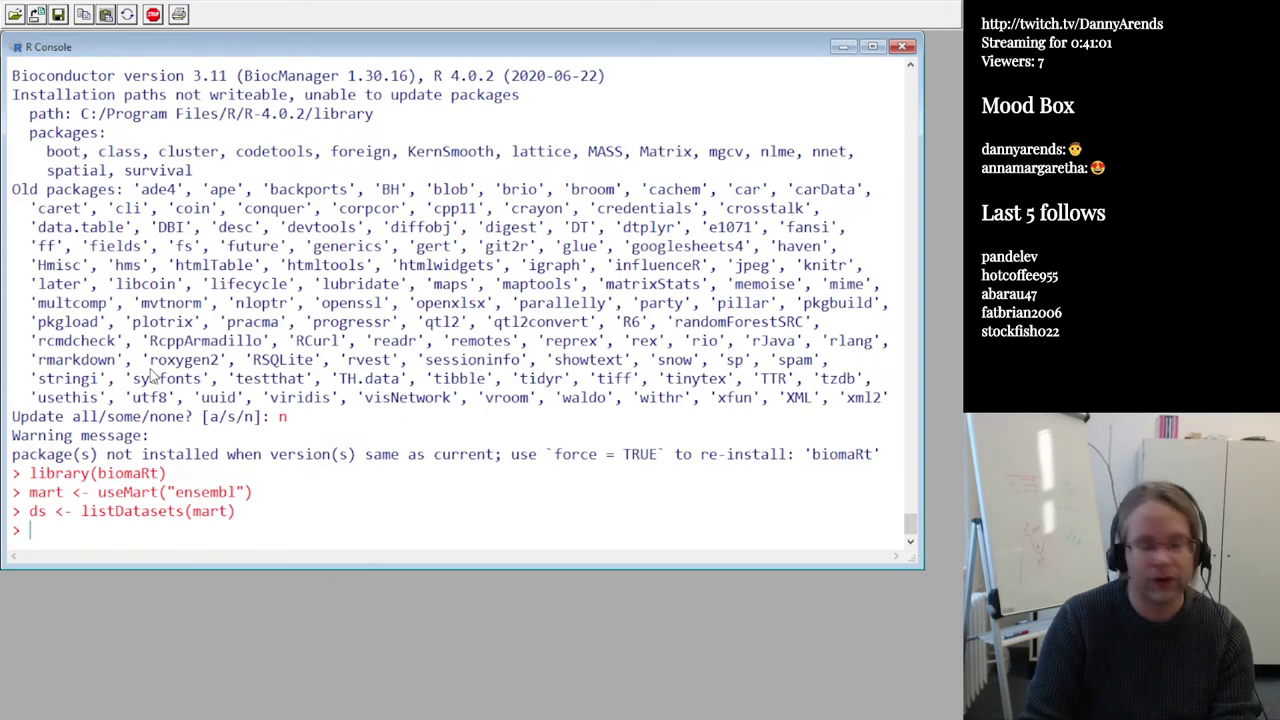
Check dim(ds) gives 214 × 3 and display the first five rows
{"action": "type", "text": "dim()"}
{"action": "key", "text": "Left"}
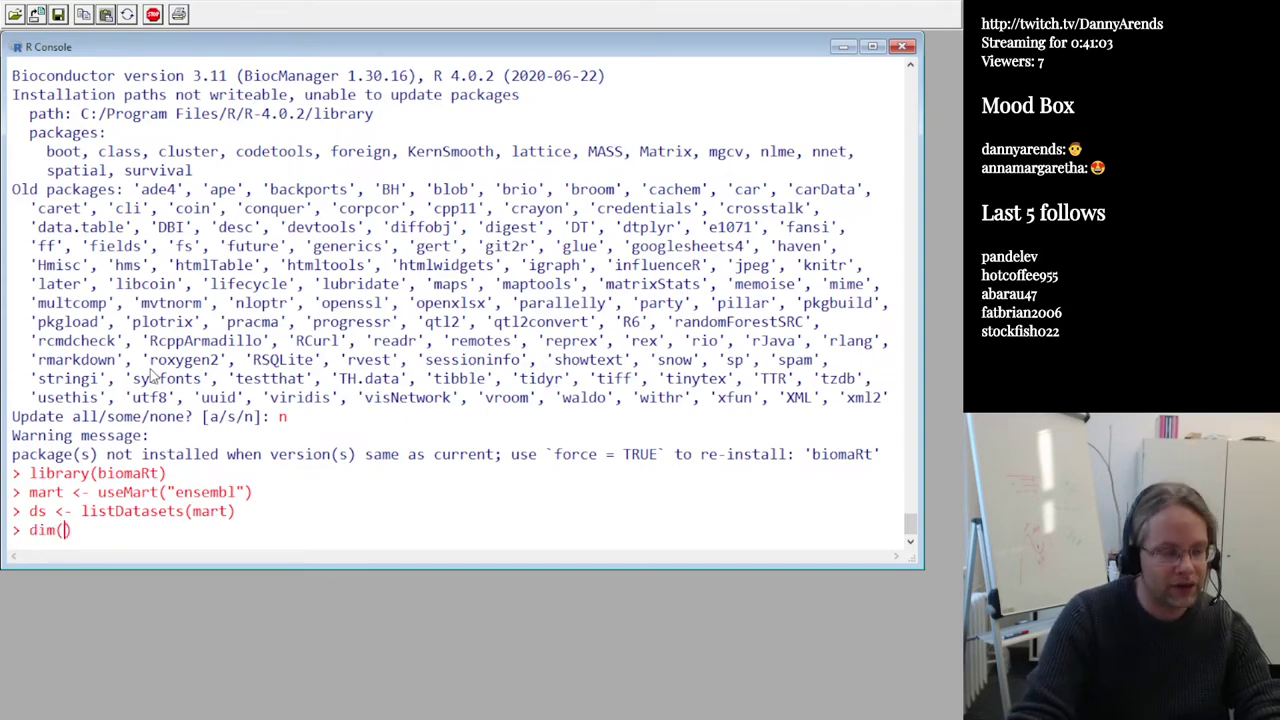
{"action": "type", "text": "ds"}
{"action": "key", "text": "Return"}
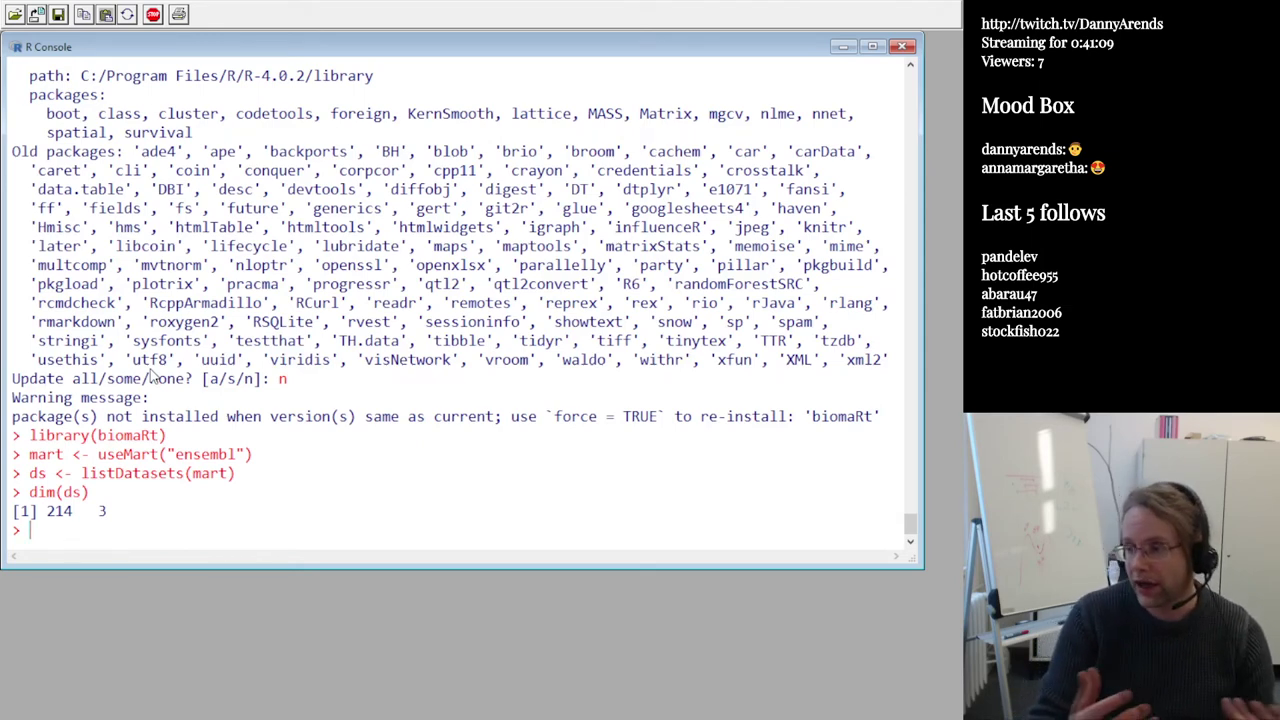
{"action": "type", "text": "ds[1]"}
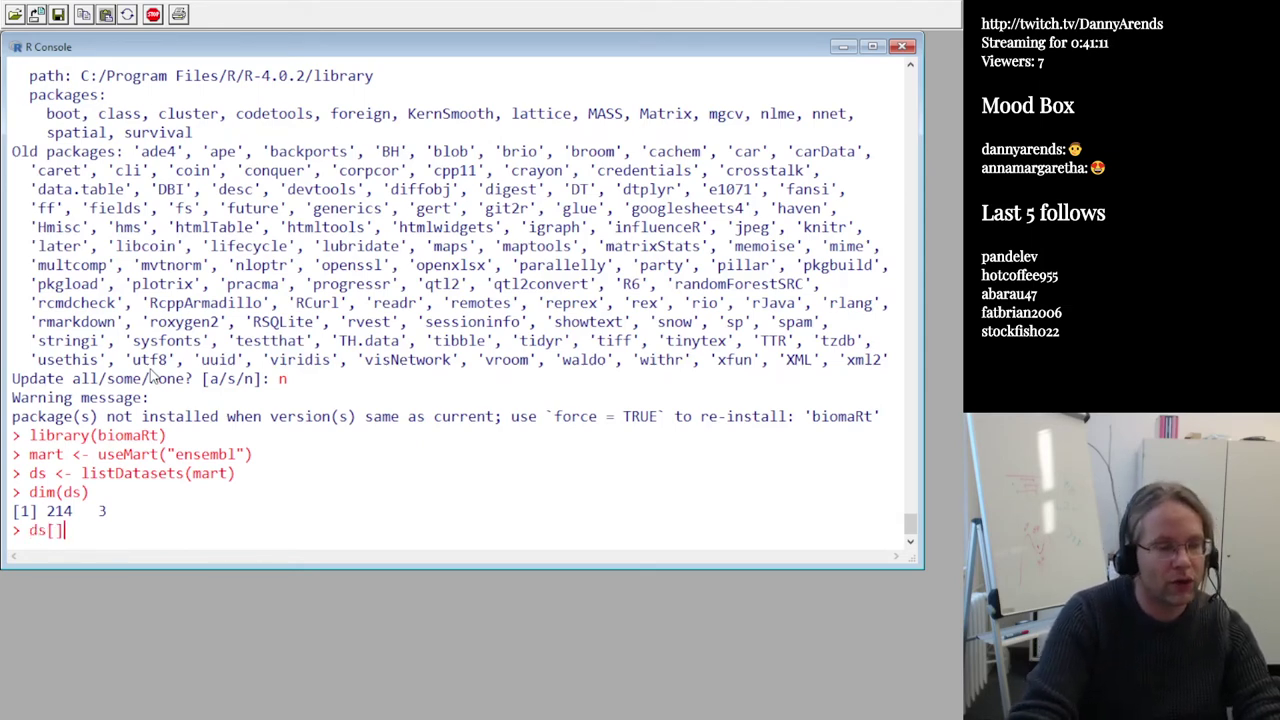
{"action": "type", "text": ":5,]"}
{"action": "key", "text": "Return"}
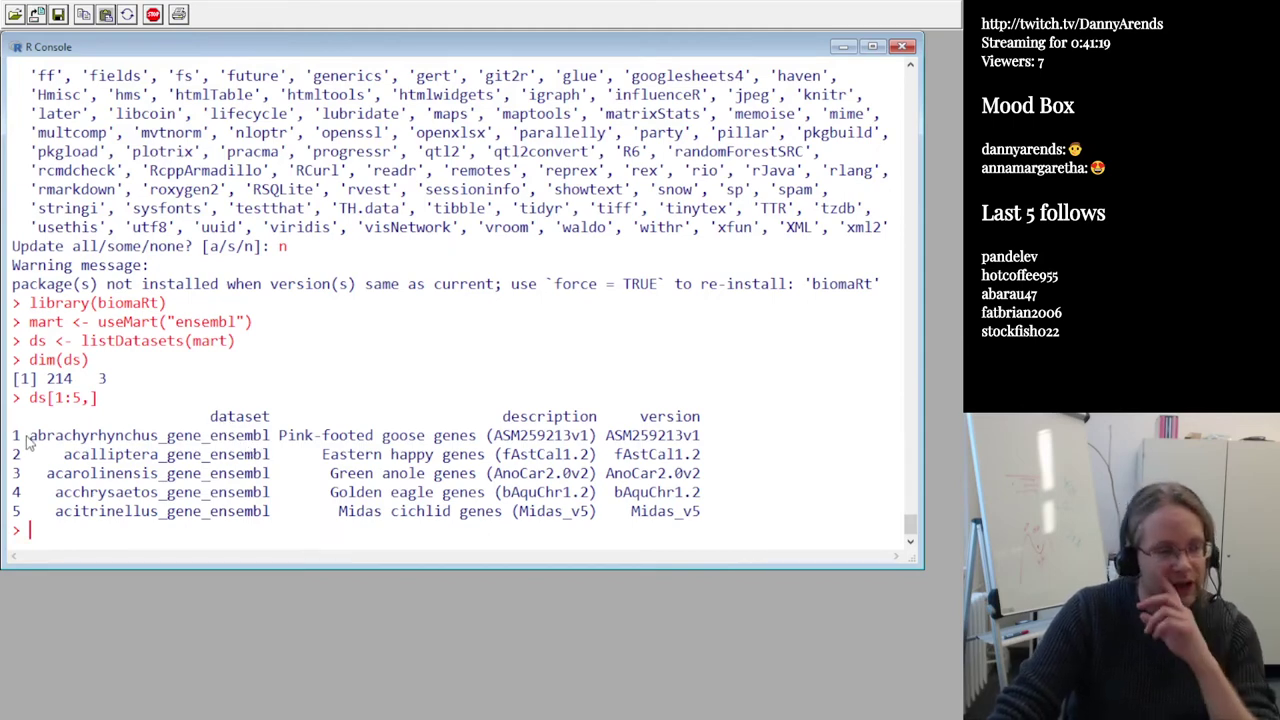
{"action": "left_click_drag", "start_coordinate": [30, 440], "coordinate": [266, 445]}
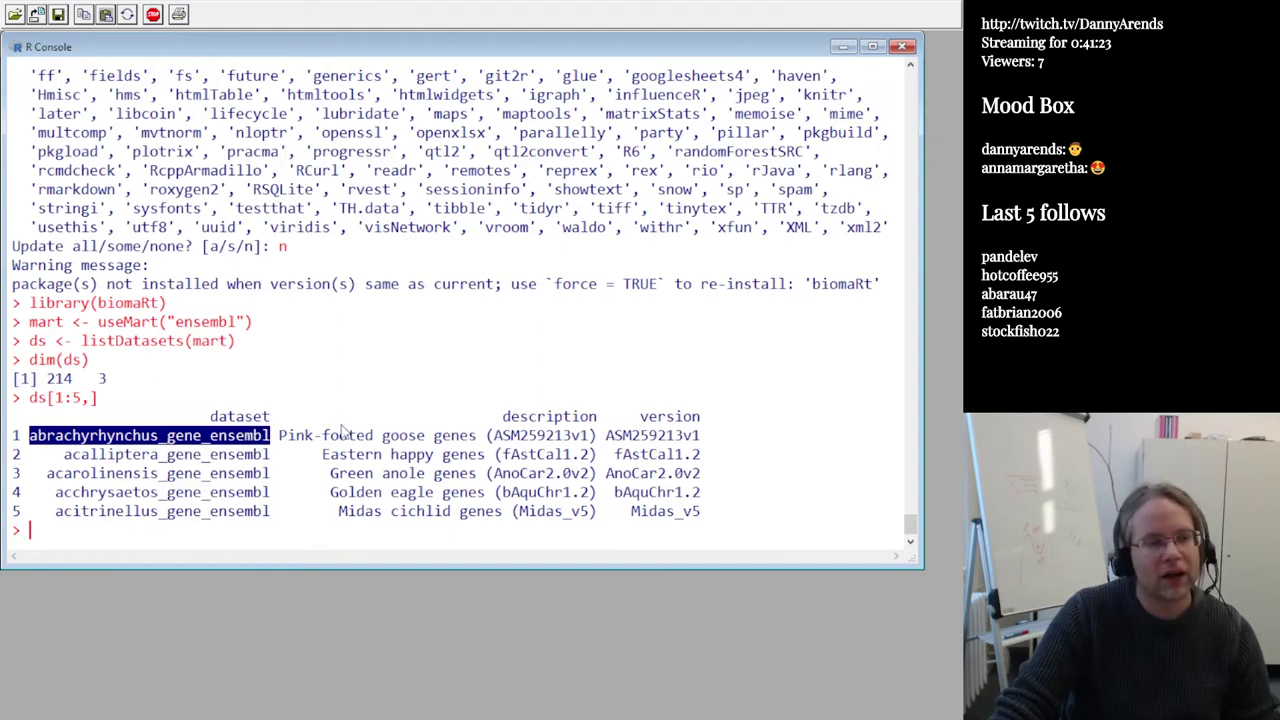
{"action": "left_click_drag", "start_coordinate": [282, 441], "coordinate": [700, 446]}
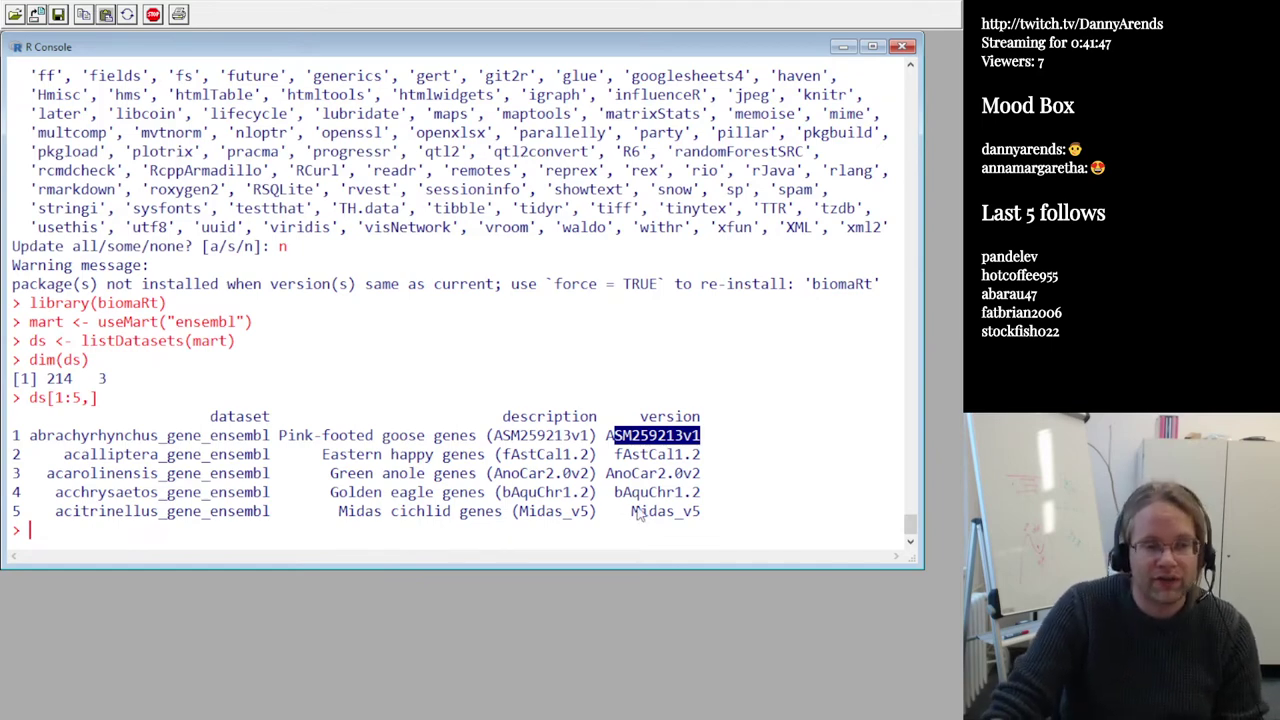
{"action": "left_click_drag", "start_coordinate": [624, 511], "coordinate": [712, 512]}
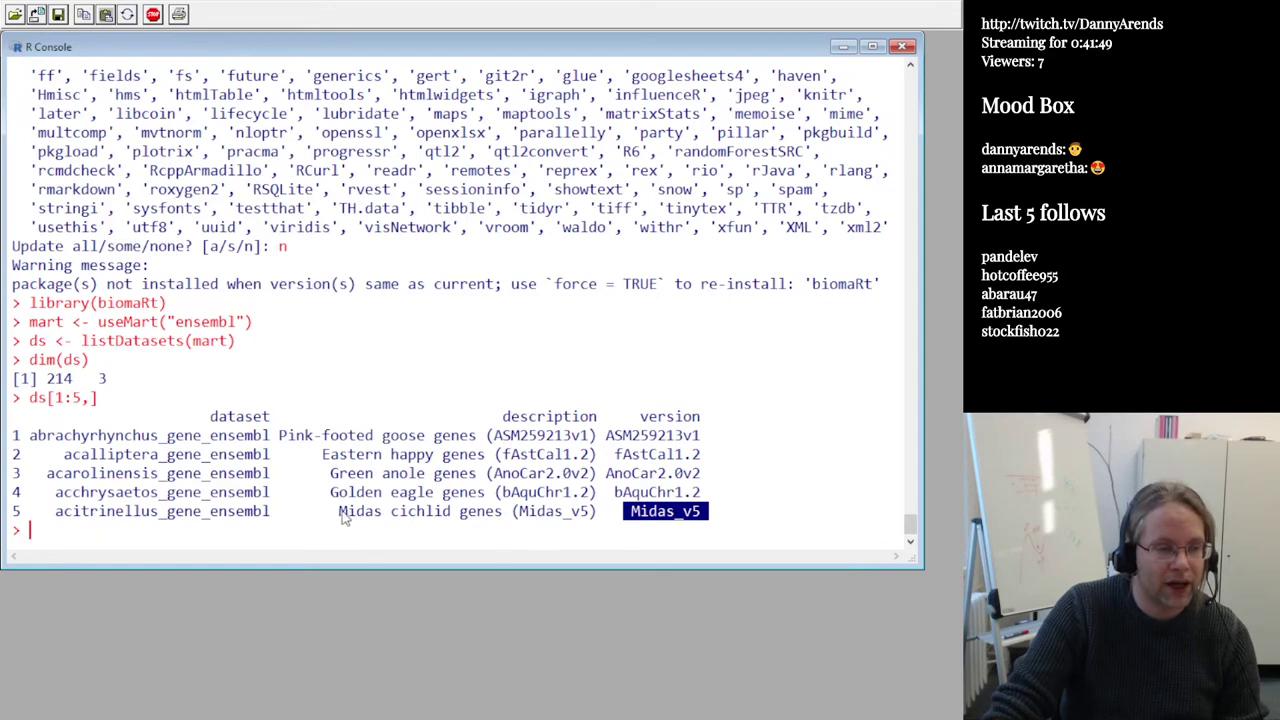
{"action": "left_click_drag", "start_coordinate": [340, 511], "coordinate": [453, 521]}
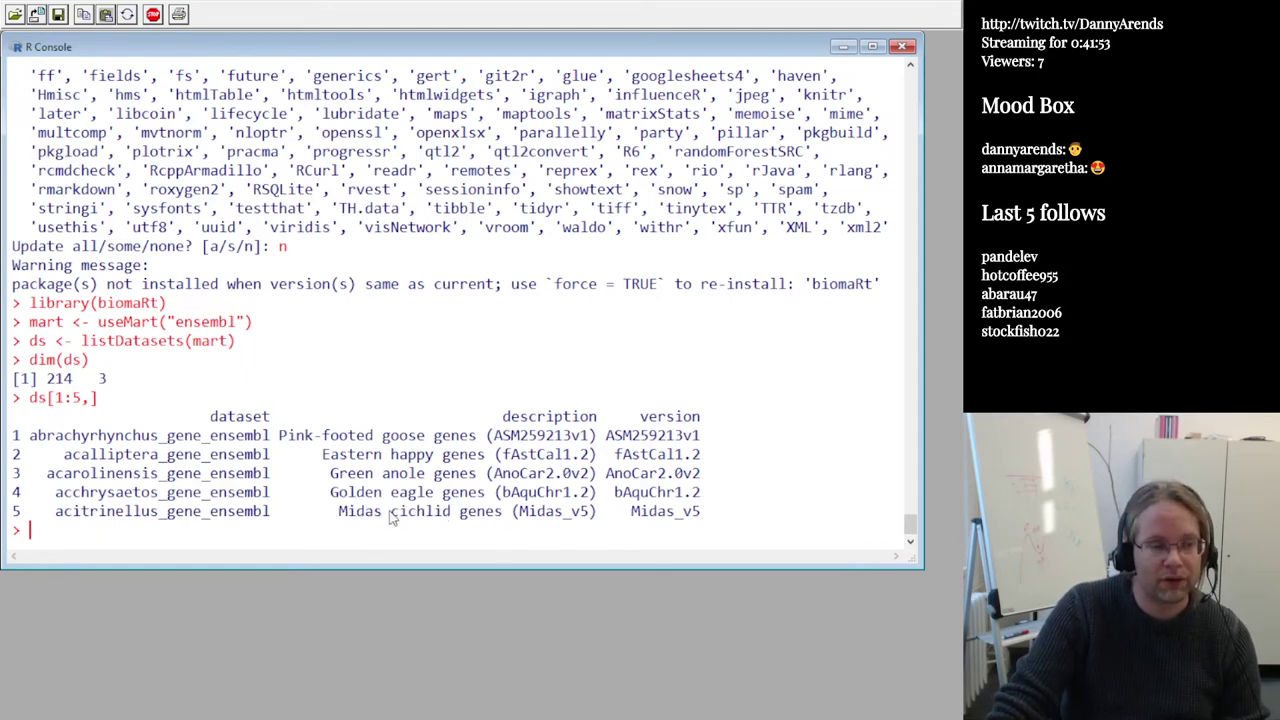
{"action": "left_click_drag", "start_coordinate": [391, 514], "coordinate": [450, 514]}
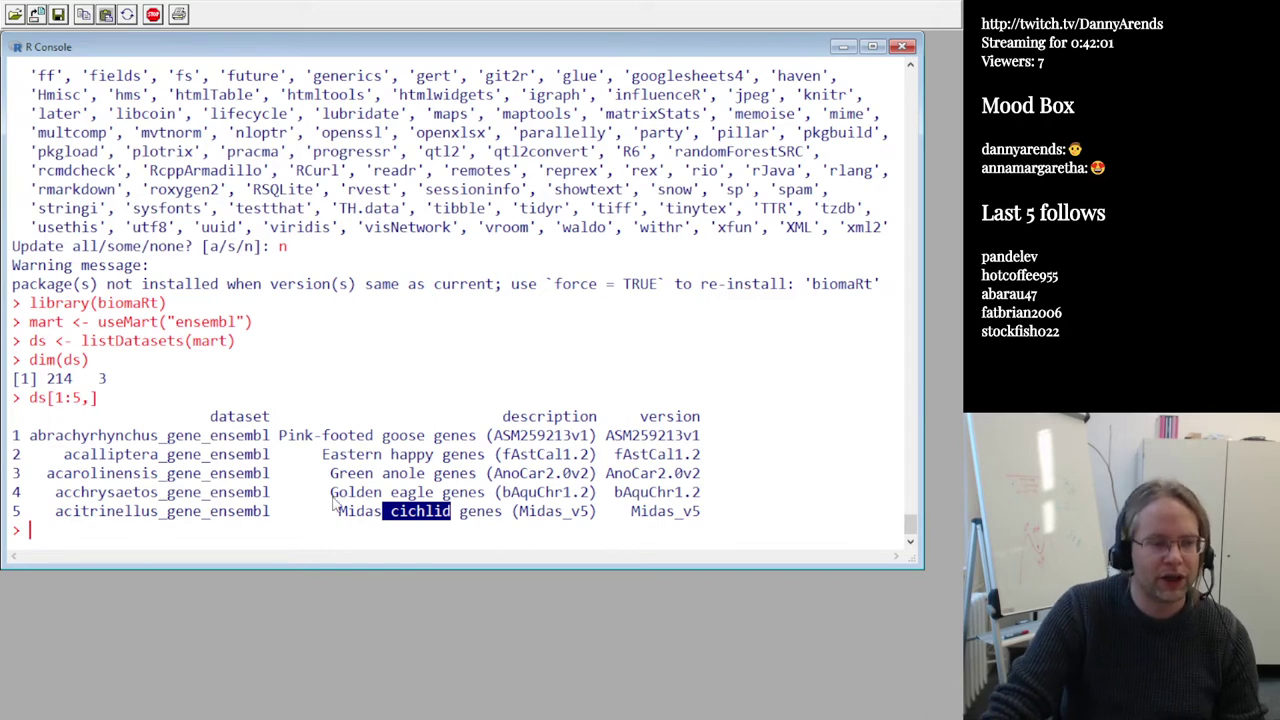
{"action": "left_click_drag", "start_coordinate": [332, 494], "coordinate": [432, 505]}
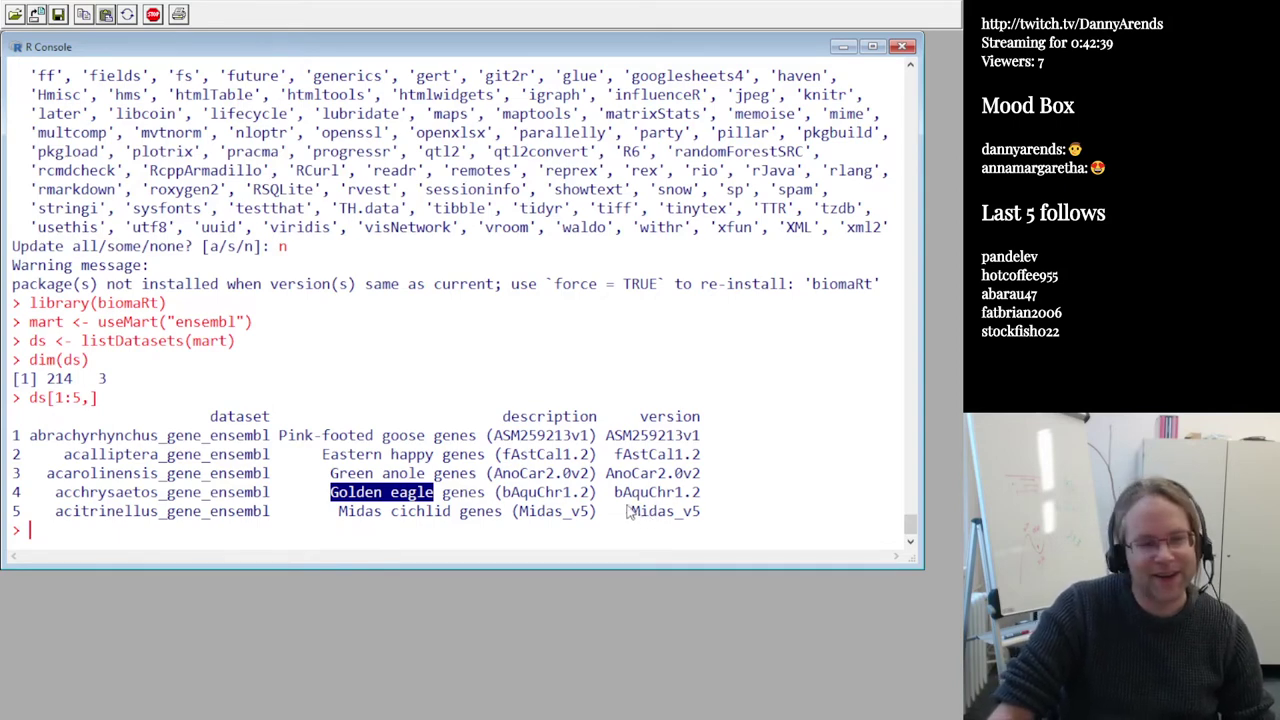
{"action": "left_click_drag", "start_coordinate": [631, 511], "coordinate": [697, 516]}
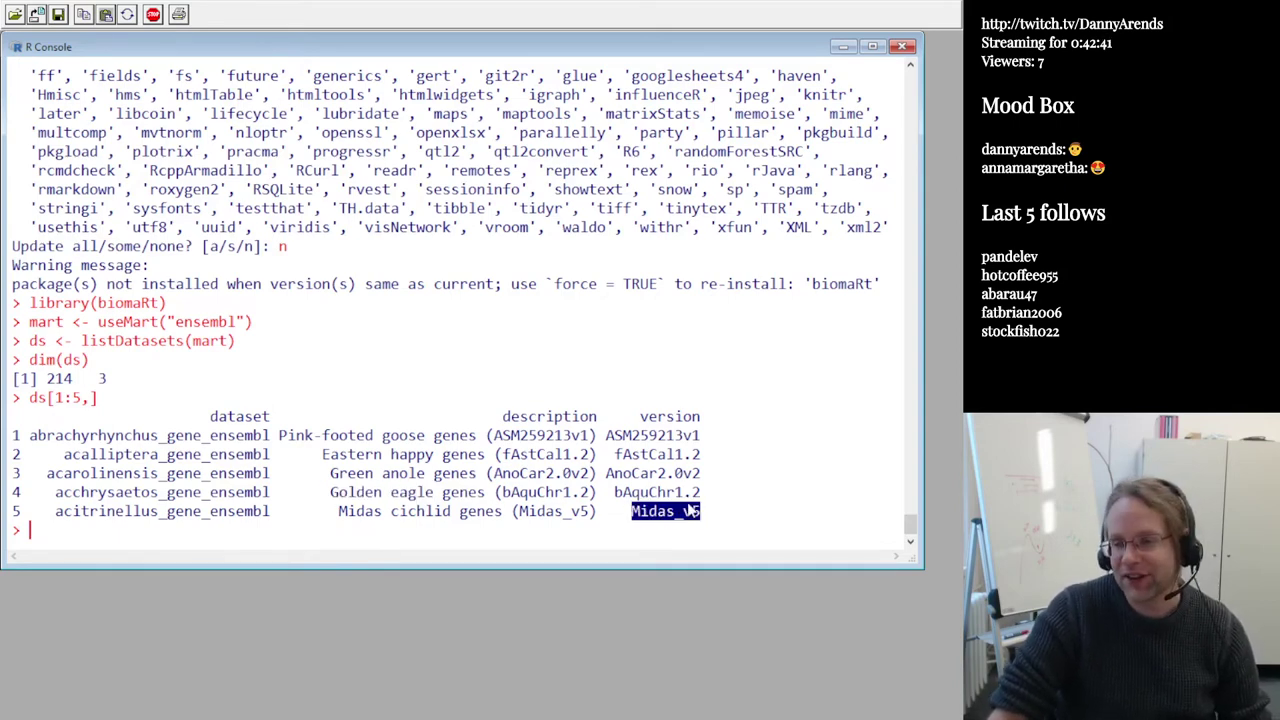
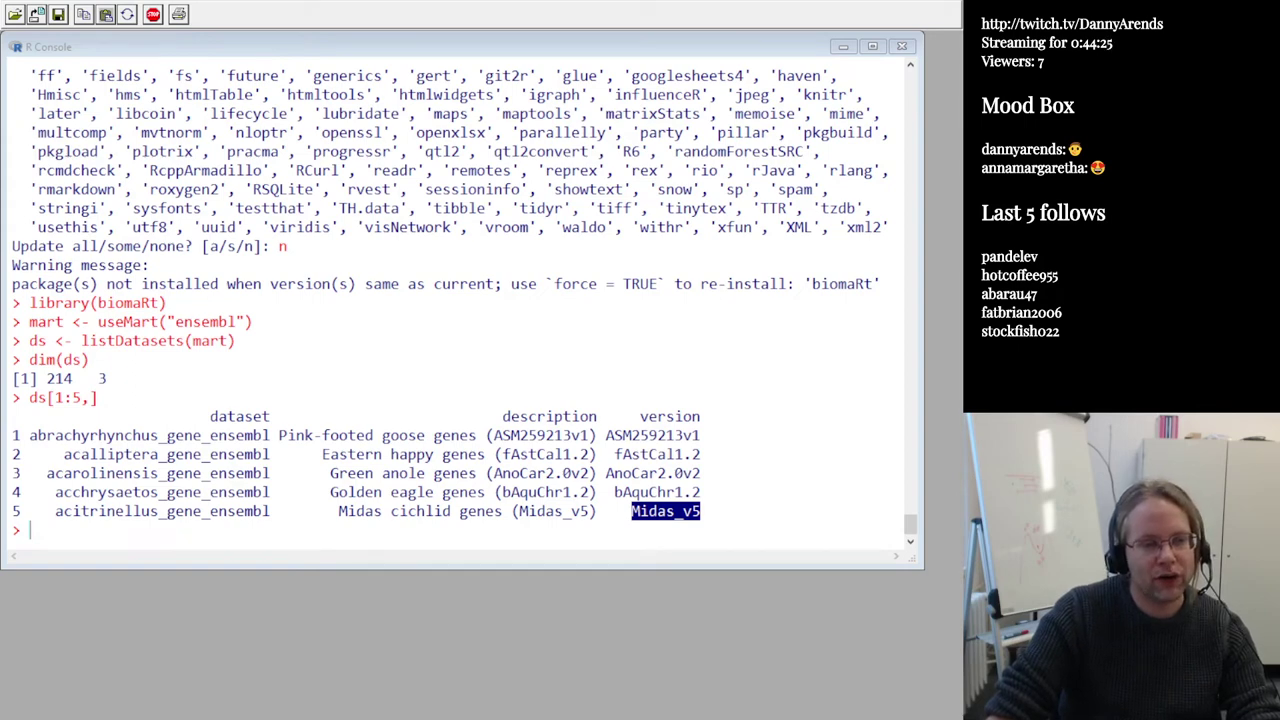
Paste mart <- useMart("ensembl", "mmusculus_gene_ensembl") at the console prompt to connect to the mouse dataset
{"action": "left_click", "coordinate": [143, 416]}
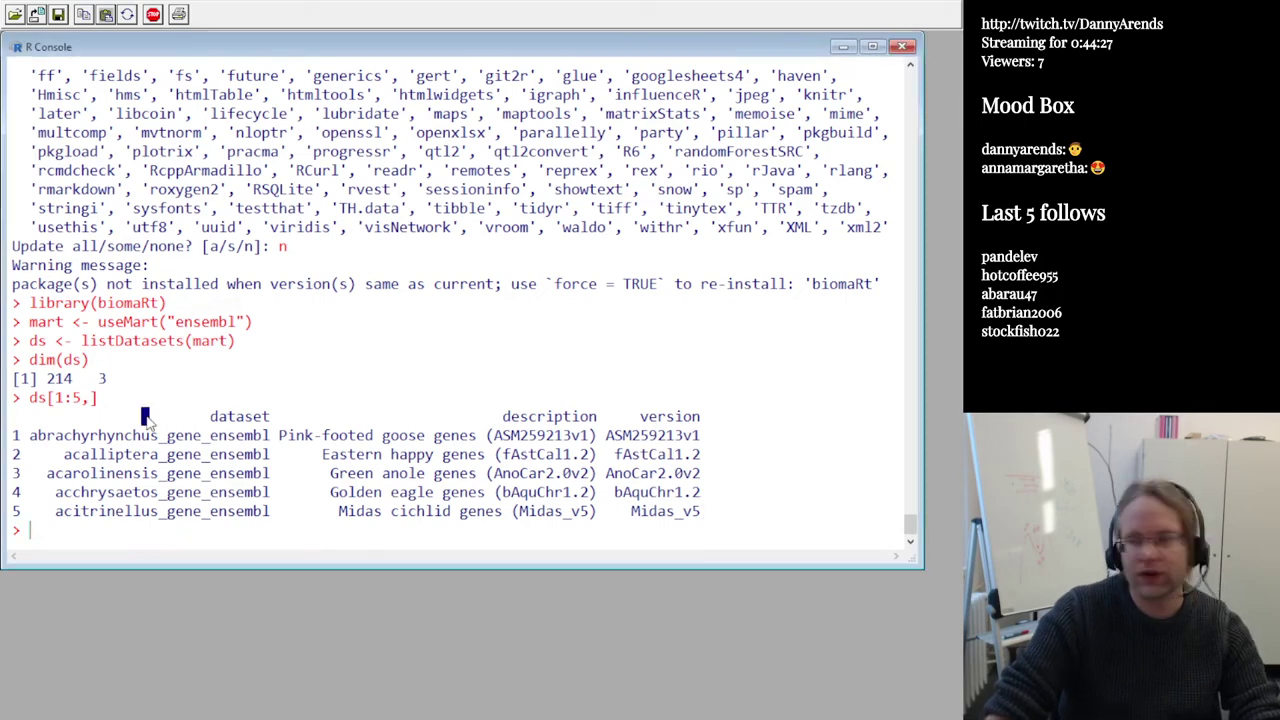
{"action": "type", "text": "mart <- useMart(\"ensembl\", \"mmusculus_gene_ensembl\")"}
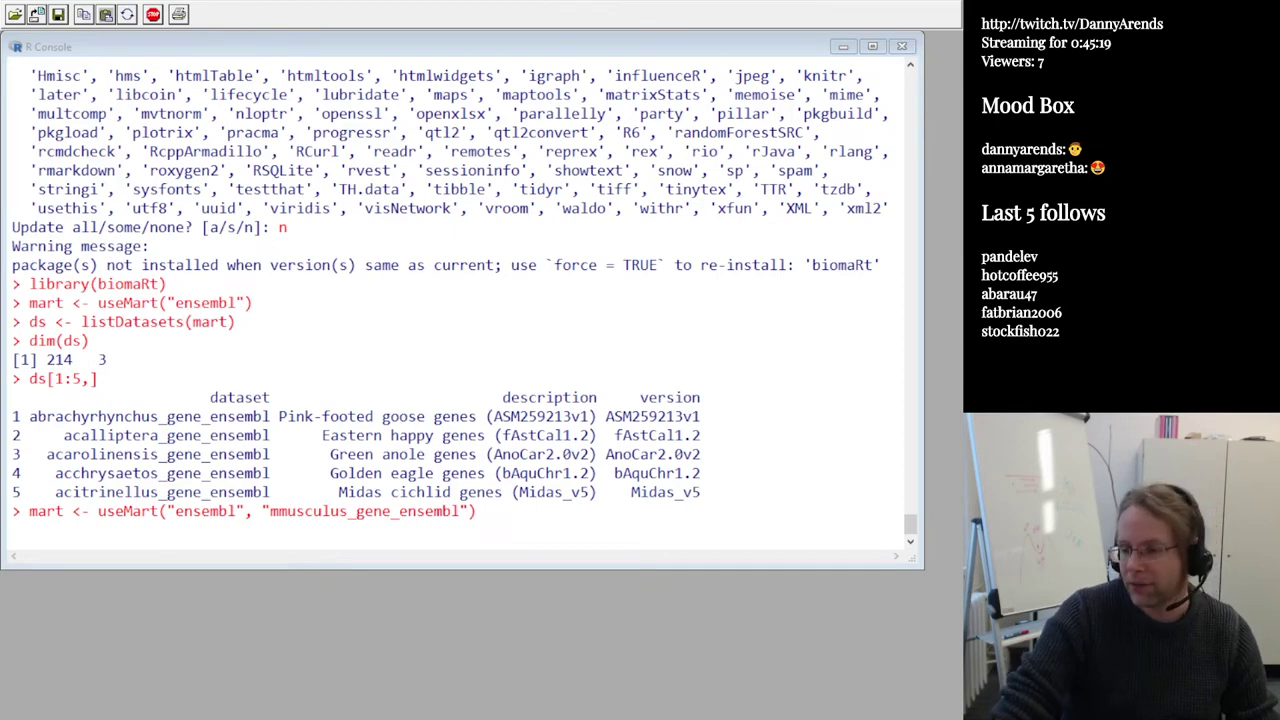
Zoom the UniProt BLAST results page out from 120% to 70% in Firefox
{"action": "key", "text": "alt+Tab"}
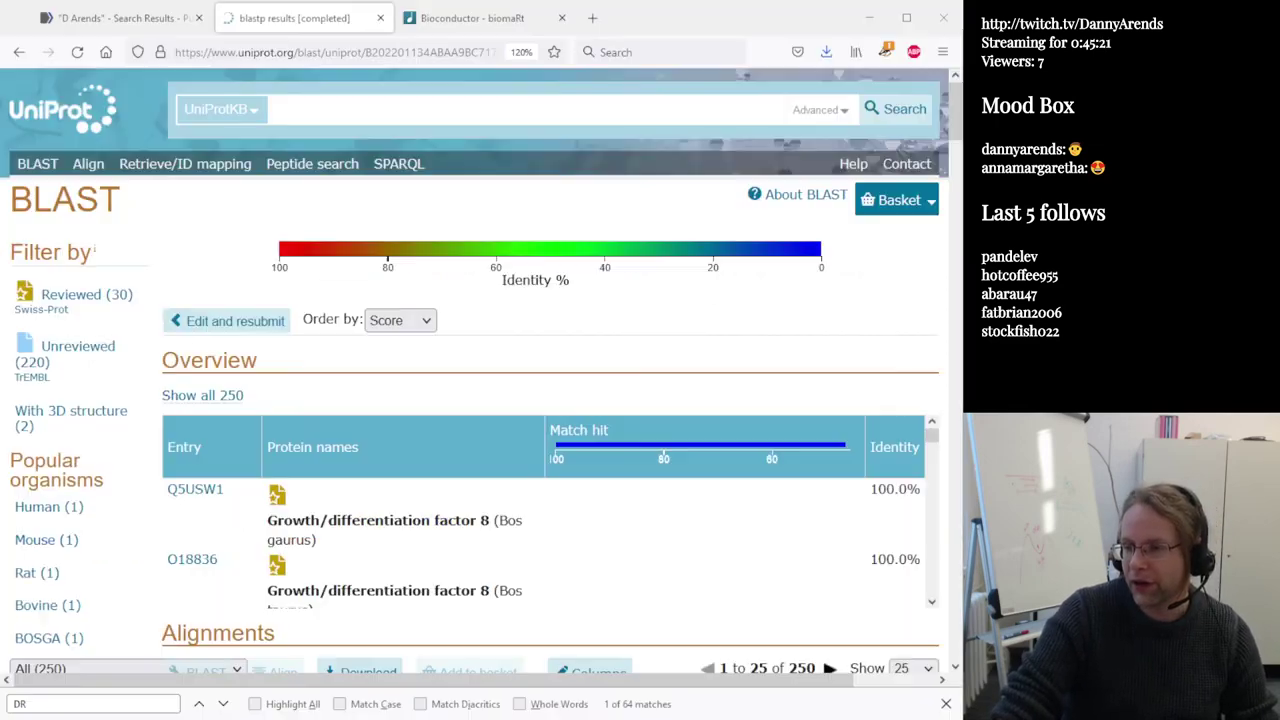
{"action": "scroll", "coordinate": [550, 510], "scroll_direction": "down", "scroll_amount": 2}
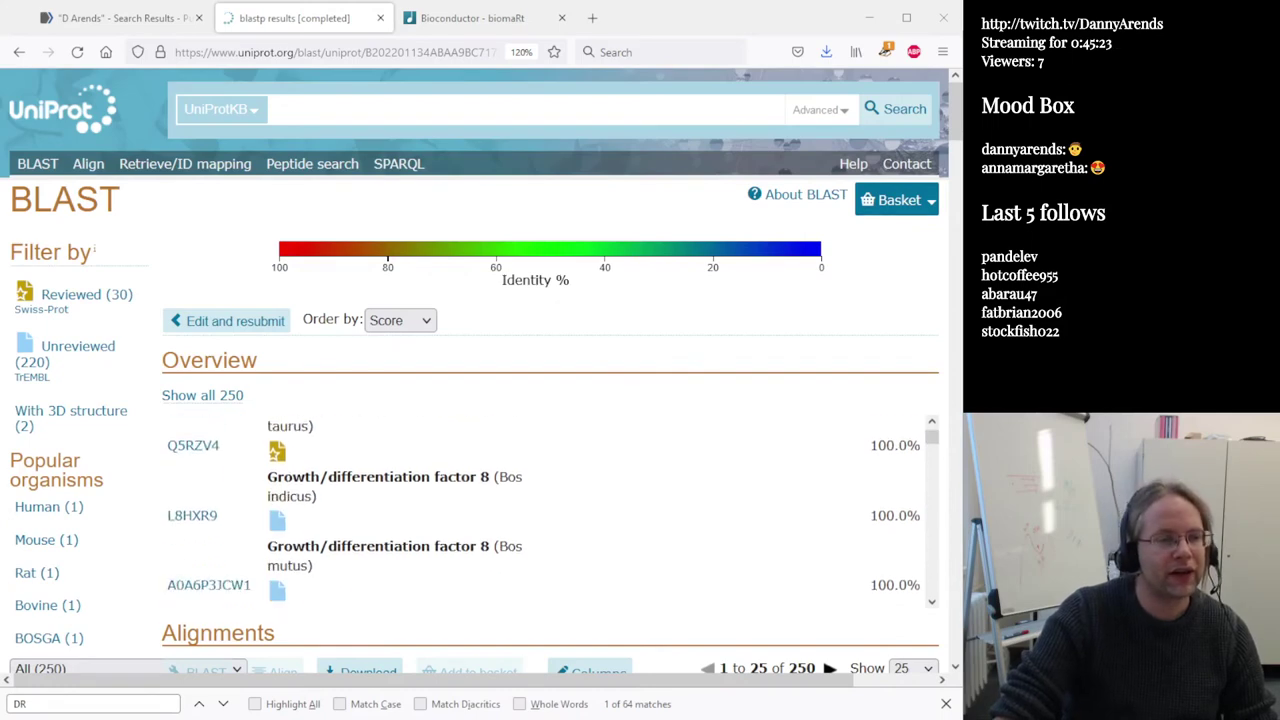
{"action": "scroll", "coordinate": [554, 514], "scroll_direction": "up", "scroll_amount": 1}
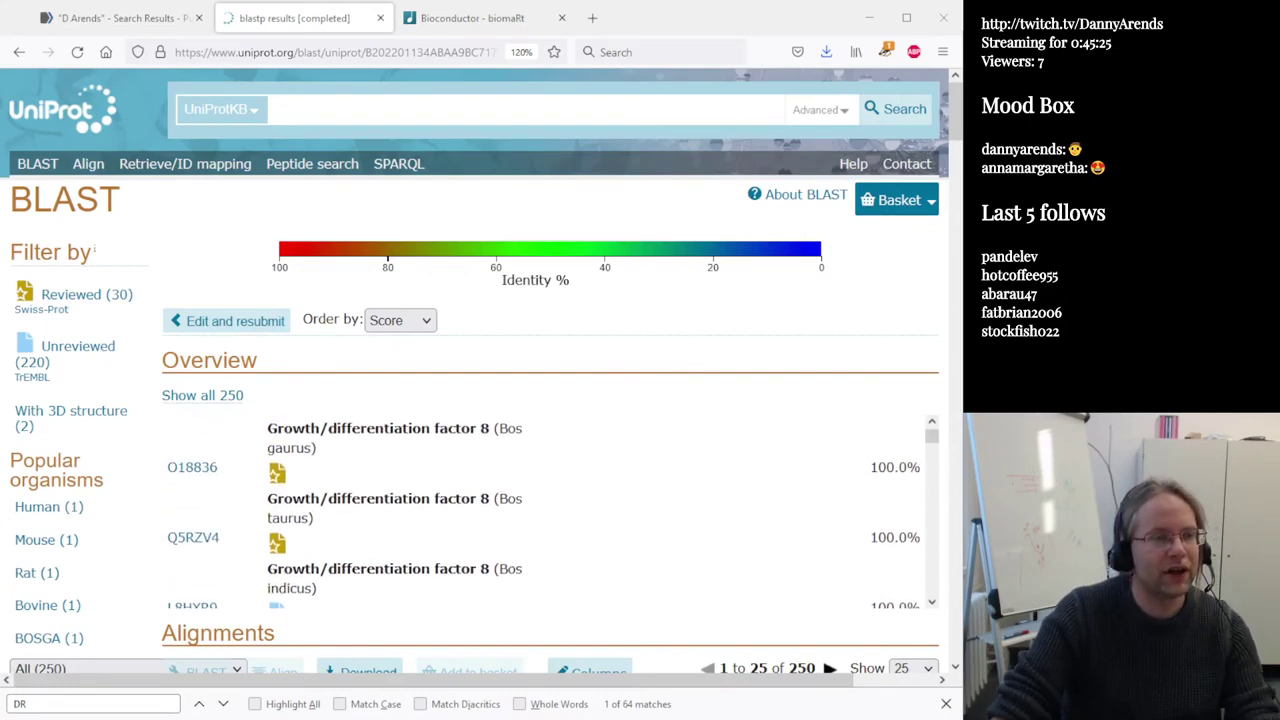
{"action": "key", "text": "ctrl+minus"}
{"action": "key", "text": "ctrl+minus"}
{"action": "key", "text": "ctrl+minus"}
{"action": "key", "text": "ctrl+minus"}
{"action": "key", "text": "ctrl+minus"}
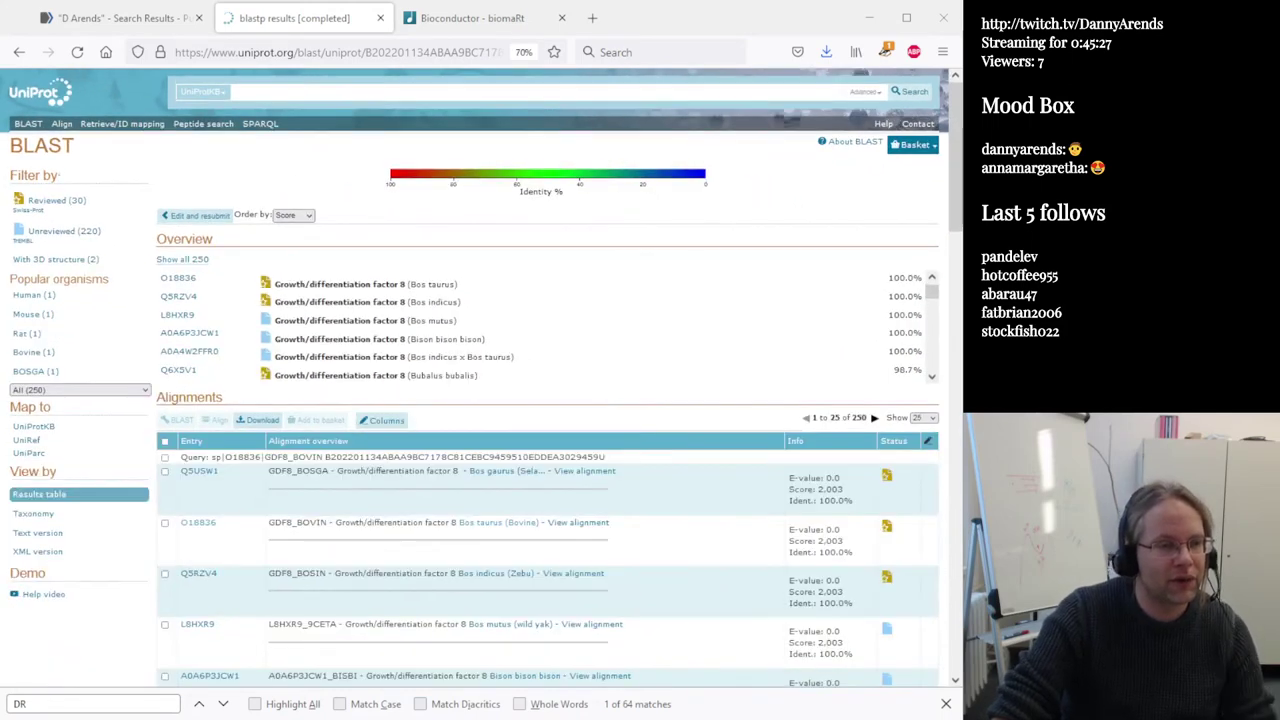
{"action": "scroll", "coordinate": [540, 330], "scroll_direction": "up", "scroll_amount": 2}
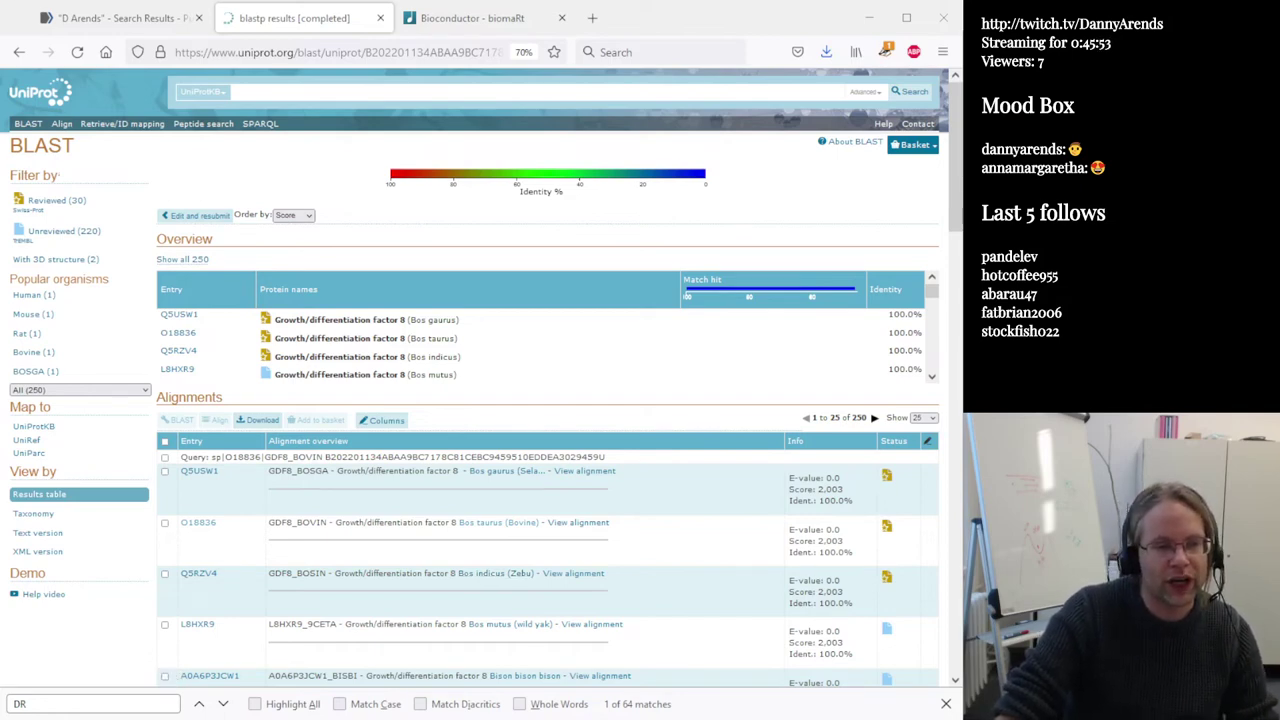
Scroll the GDF8 alignments table from the 100% hits down to the 98.7% and 96.3% identity hits
{"action": "double_click", "coordinate": [833, 478]}
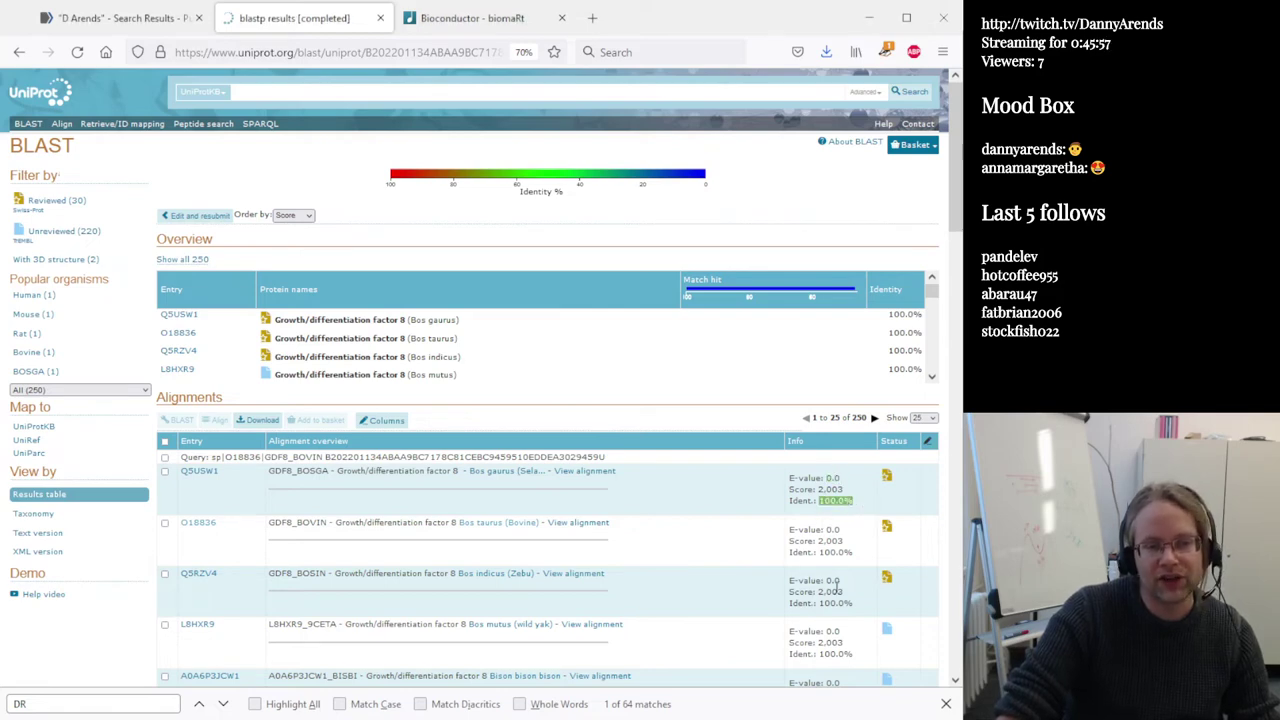
{"action": "scroll", "coordinate": [754, 540], "scroll_direction": "down", "scroll_amount": 3}
{"action": "scroll", "coordinate": [754, 543], "scroll_direction": "down", "scroll_amount": 3}
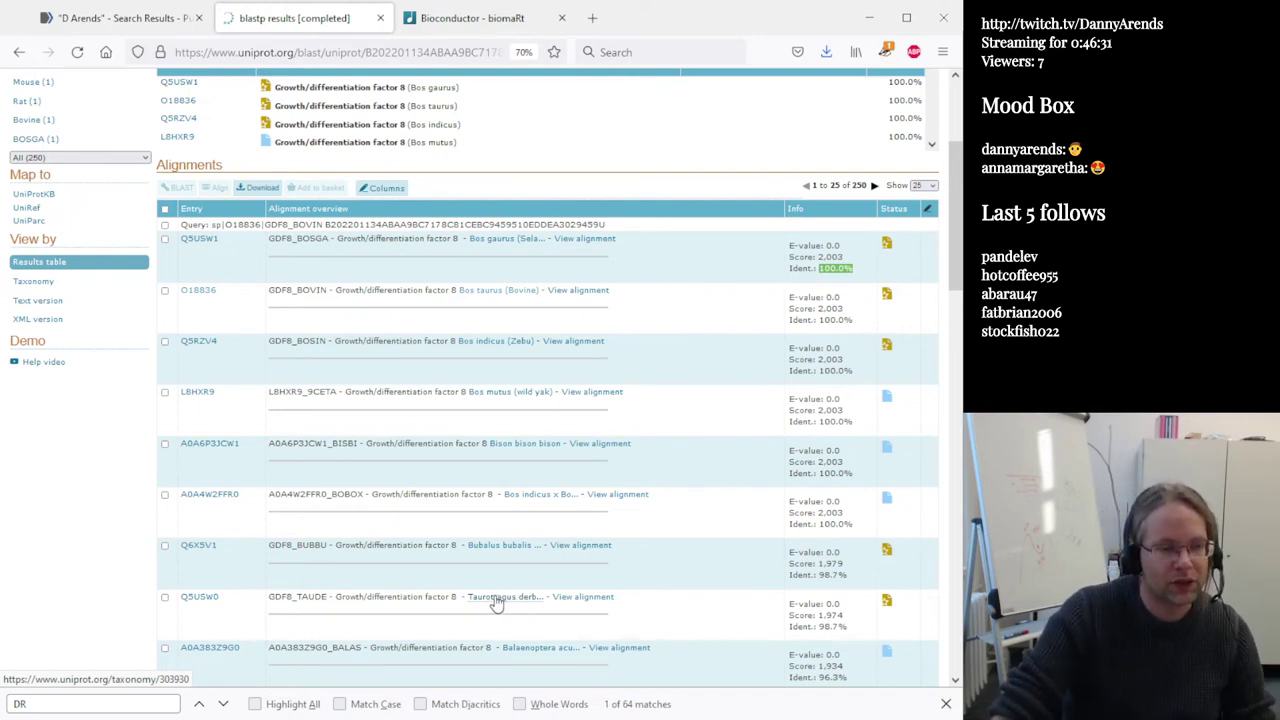
{"action": "scroll", "coordinate": [530, 600], "scroll_direction": "down", "scroll_amount": 1}
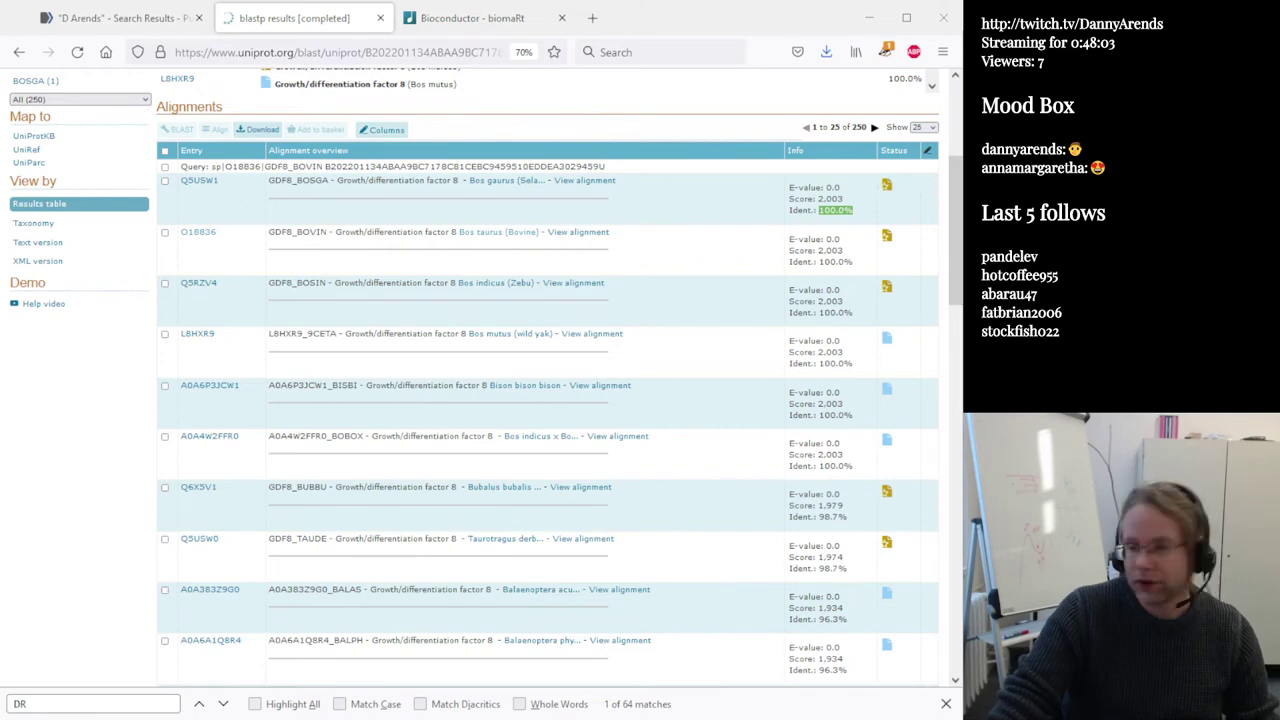
Store the mouse mart's attribute list with attr <- listAttributes(mart)
{"action": "key", "text": "alt+Tab"}
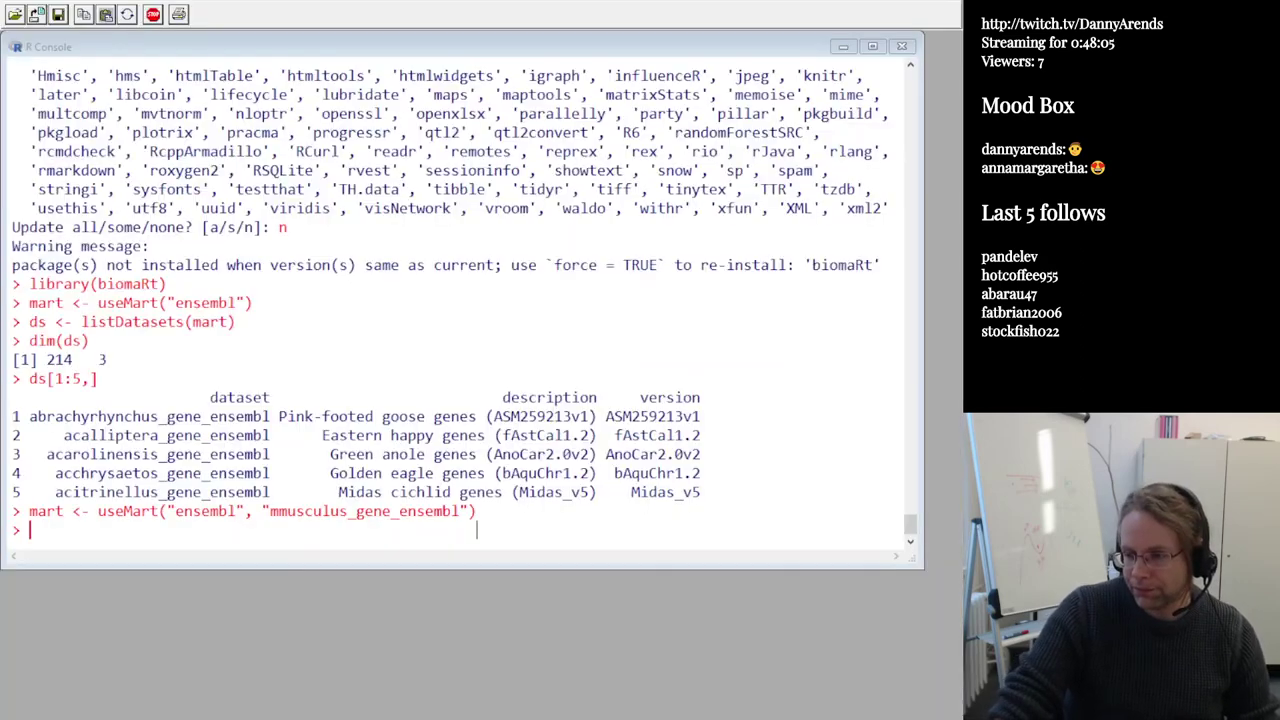
{"action": "left_click", "coordinate": [304, 436]}
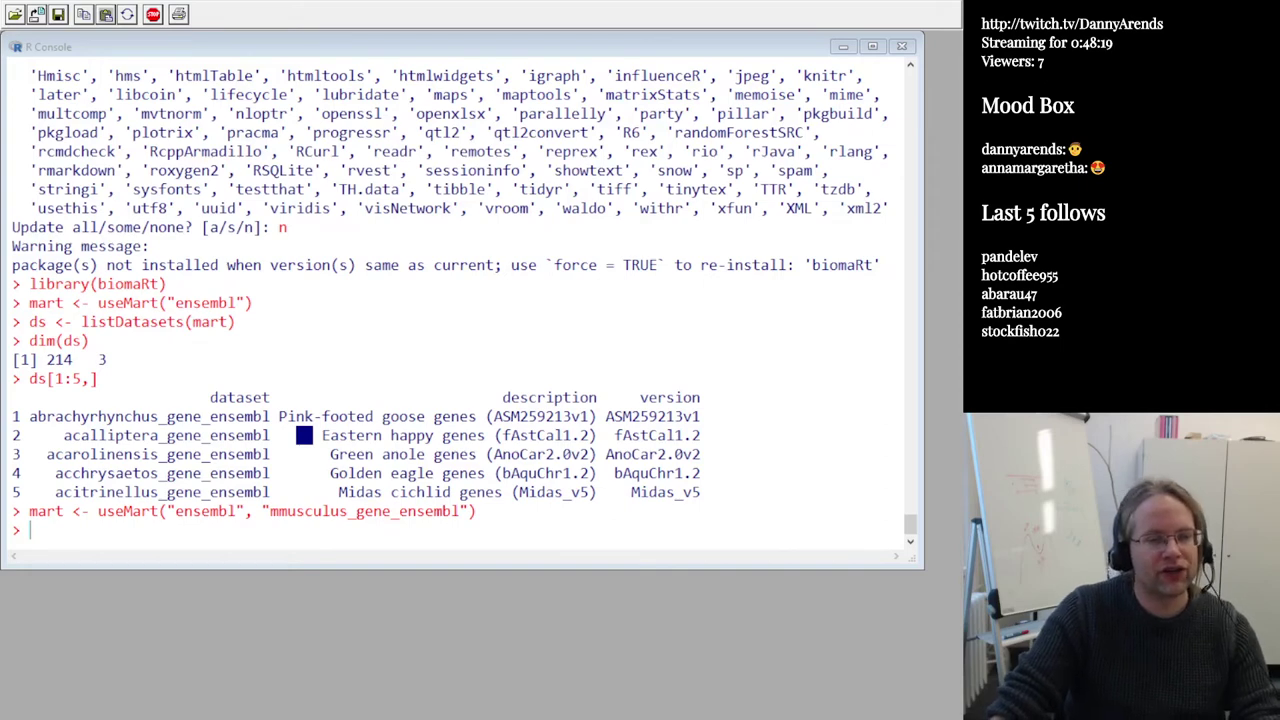
{"action": "left_click", "coordinate": [304, 435]}
{"action": "type", "text": "listAttributes(mart)"}
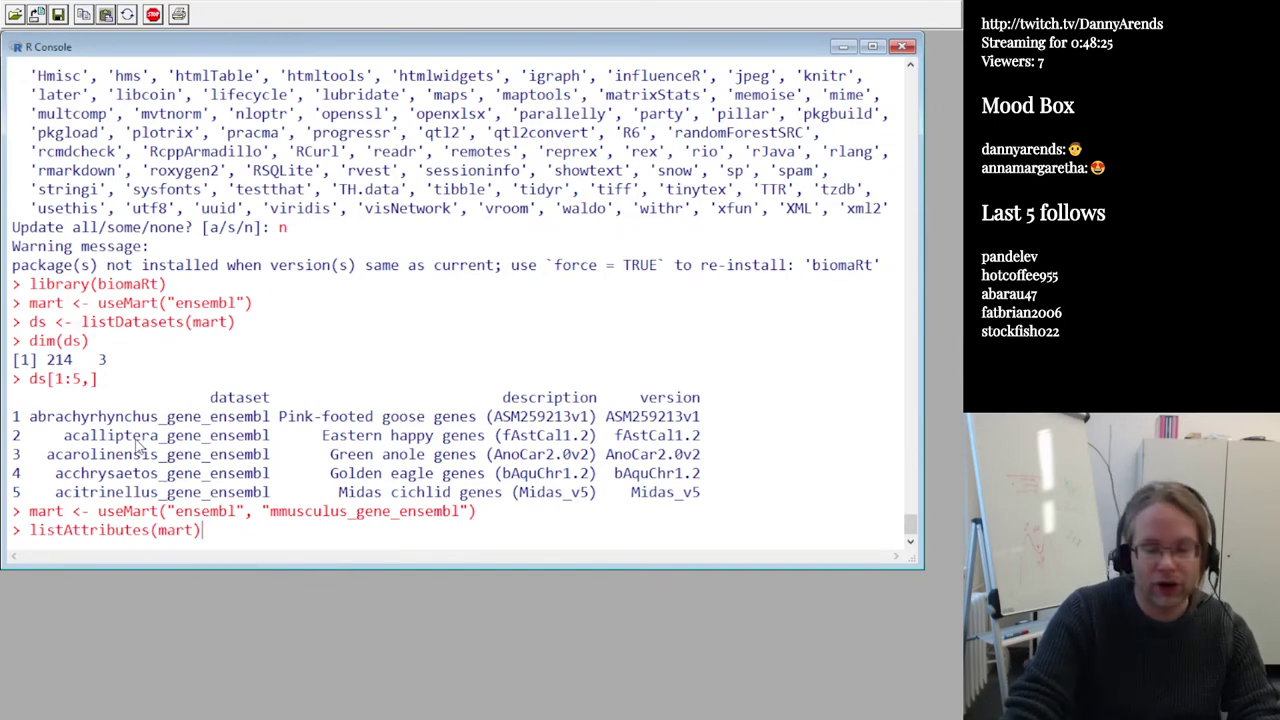
{"action": "key", "text": "Home"}
{"action": "type", "text": "attr <-"}
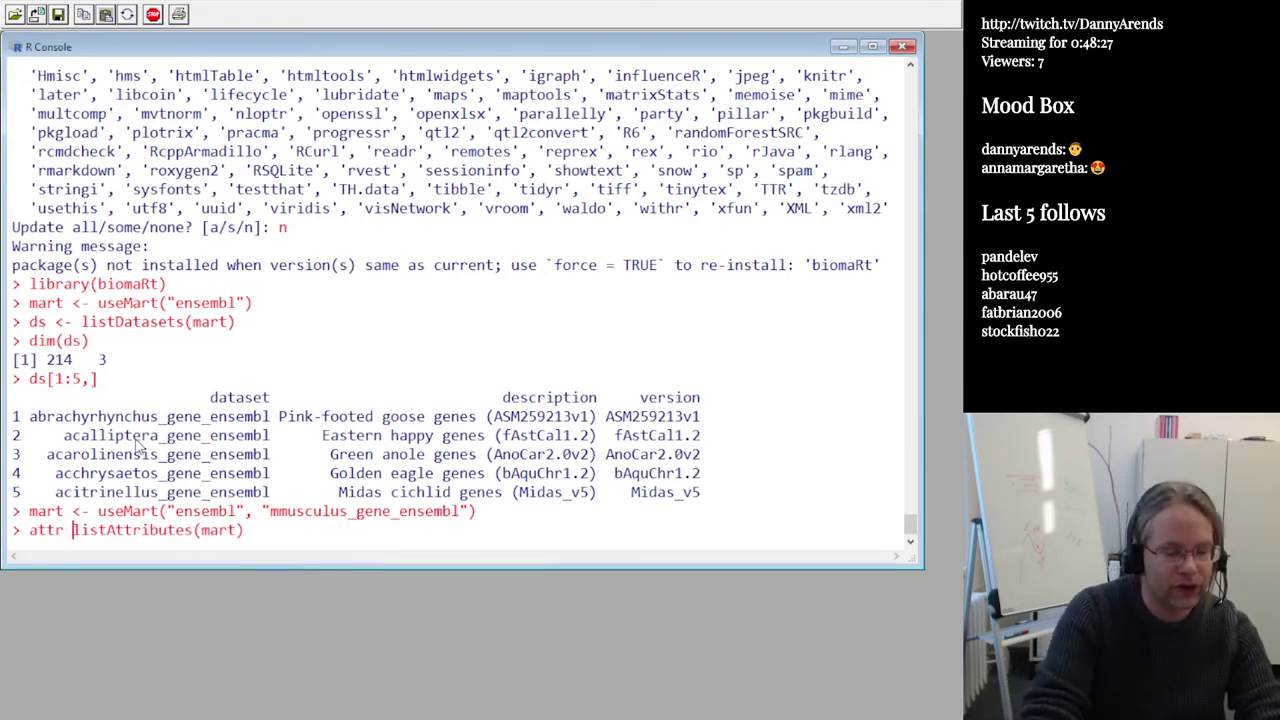
{"action": "key", "text": "Return"}
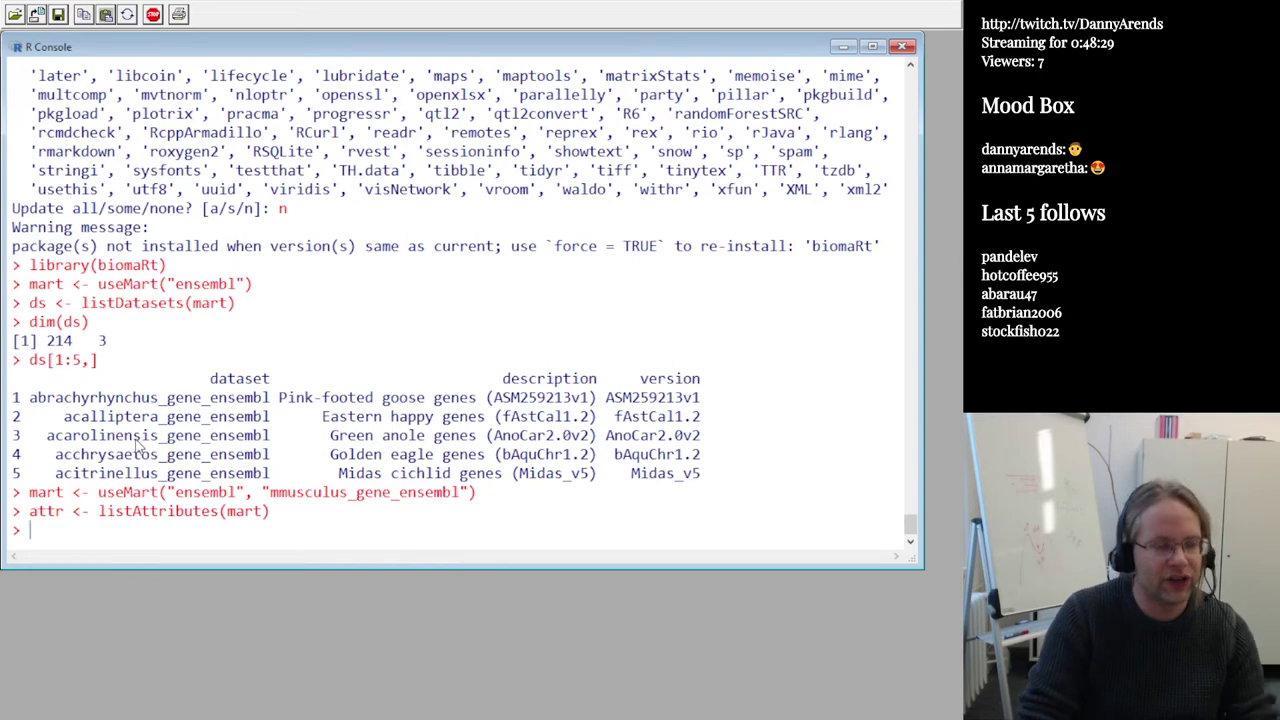
Run dim(attr) to show 2983 rows and 3 columns
{"action": "type", "text": "dim()"}
{"action": "key", "text": "Left"}
{"action": "type", "text": "attr"}
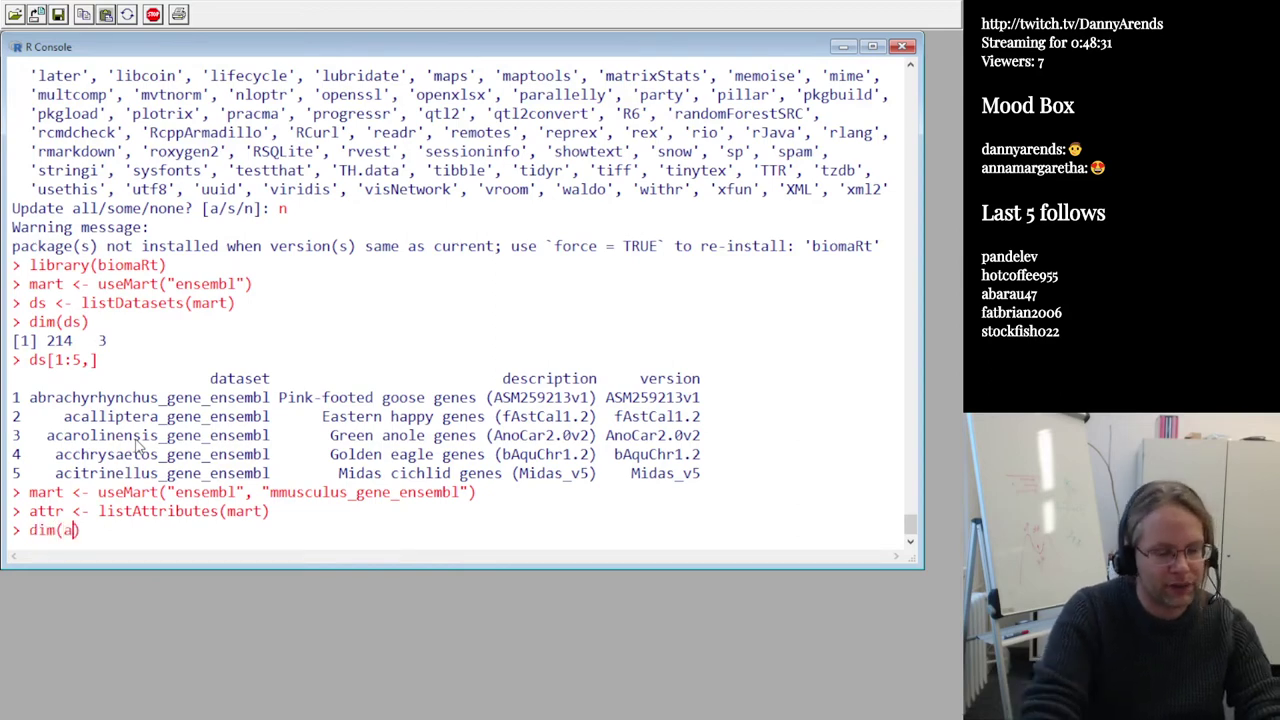
{"action": "key", "text": "Return"}
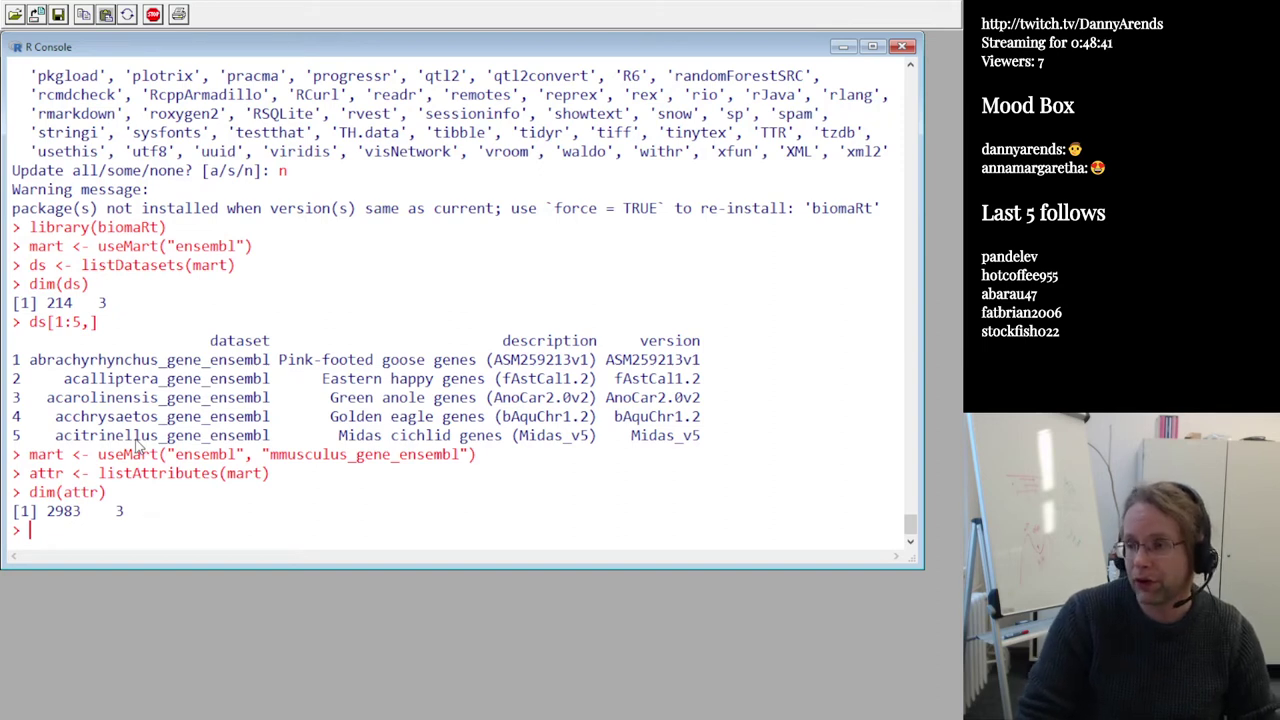
Print the first 10 attributes with attr[1:10,]
{"action": "key", "text": "Up"}
{"action": "key", "text": "Home"}
{"action": "key", "text": "Delete"}
{"action": "key", "text": "Delete"}
{"action": "key", "text": "Delete"}
{"action": "key", "text": "Delete"}
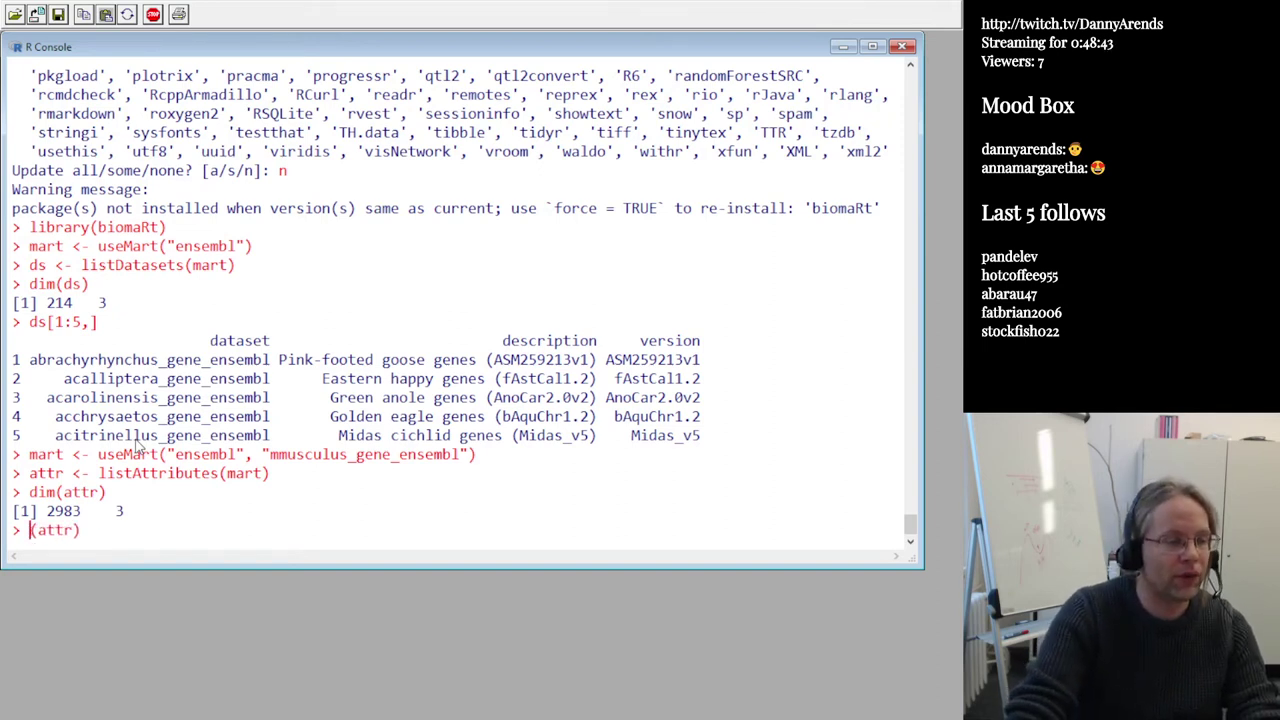
{"action": "key", "text": "End"}
{"action": "key", "text": "BackSpace"}
{"action": "type", "text": "[1:10,]"}
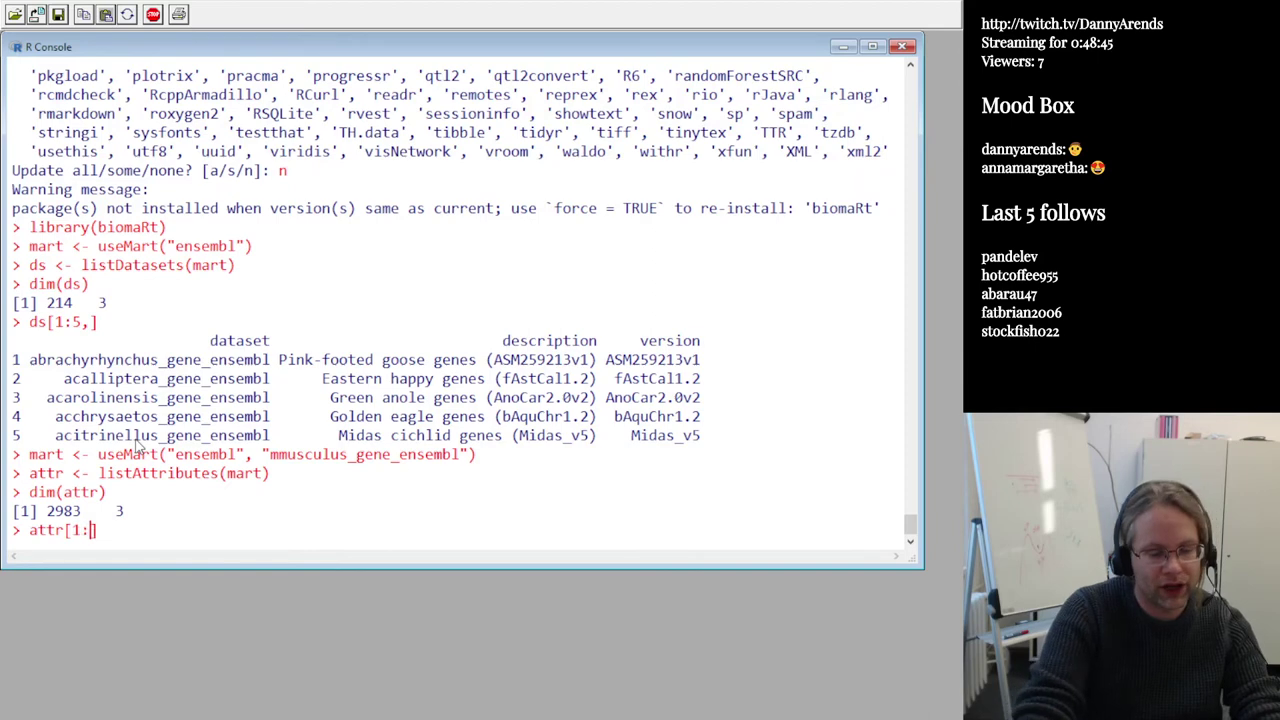
{"action": "key", "text": "Return"}
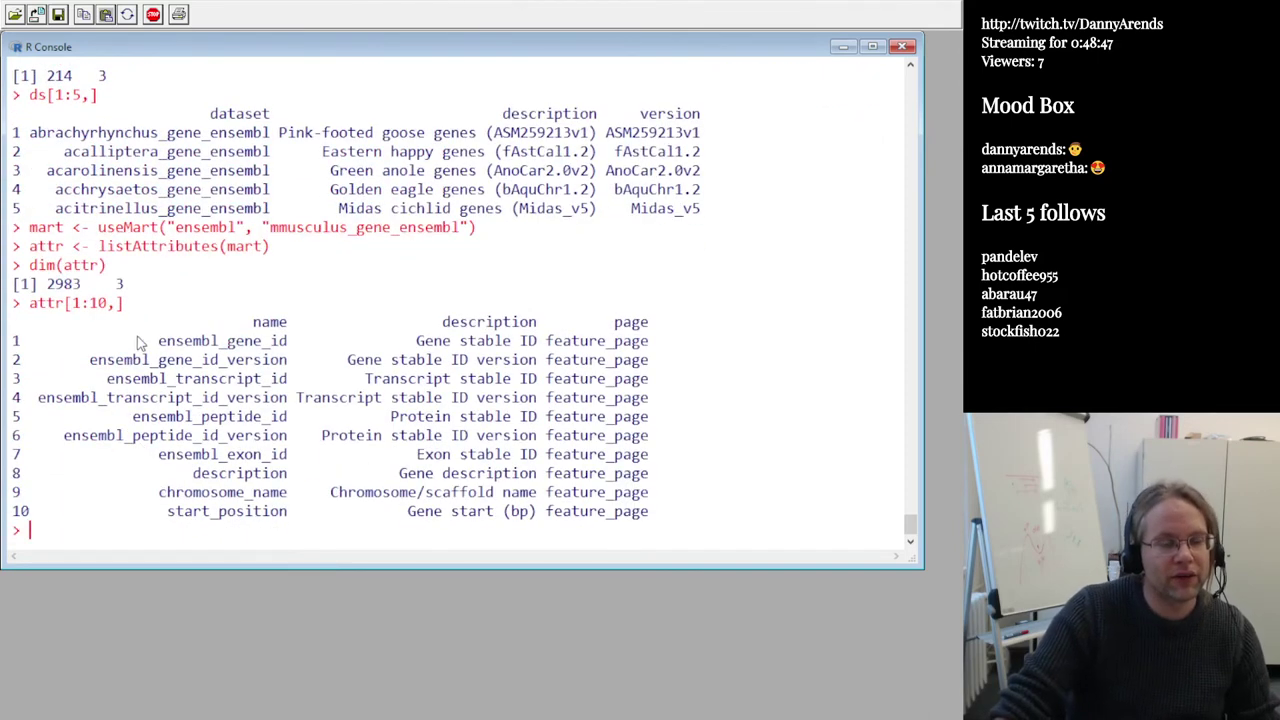
Highlight the ensembl_gene_id, description and chromosome_name attribute names in the listing
{"action": "left_click_drag", "start_coordinate": [158, 341], "coordinate": [290, 348]}
{"action": "left_click", "coordinate": [272, 352]}
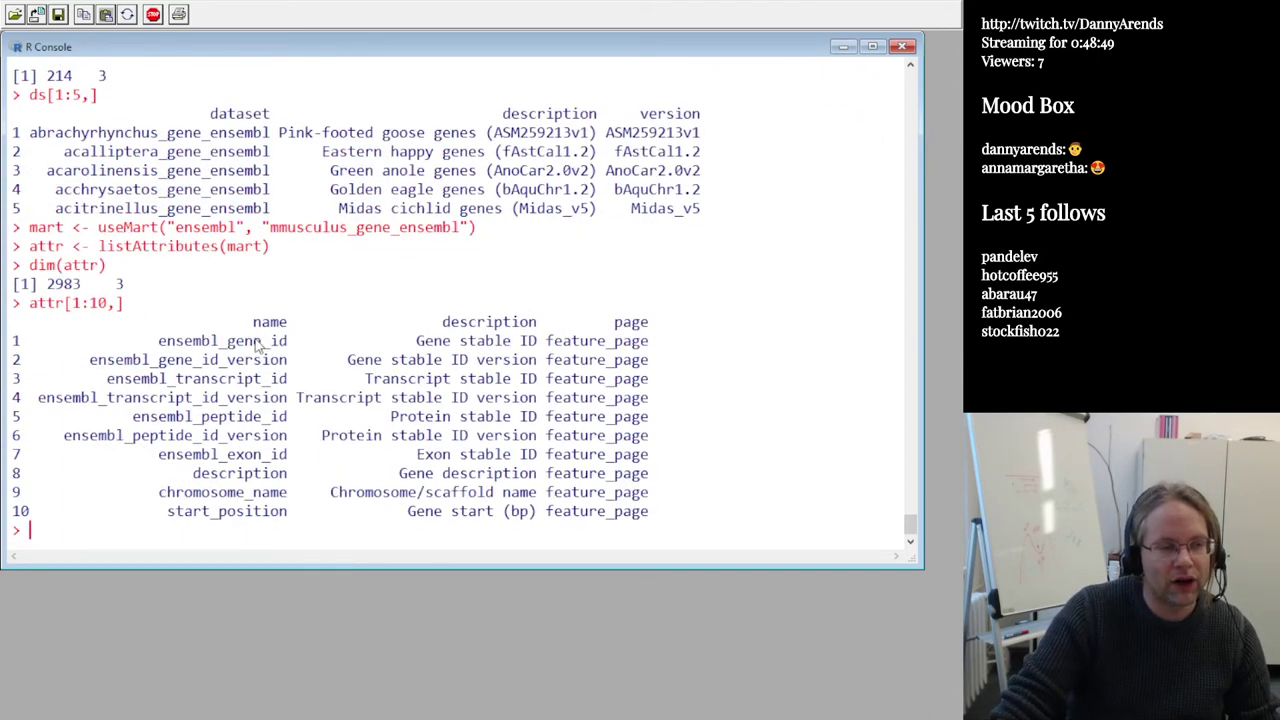
{"action": "left_click_drag", "start_coordinate": [196, 474], "coordinate": [288, 476]}
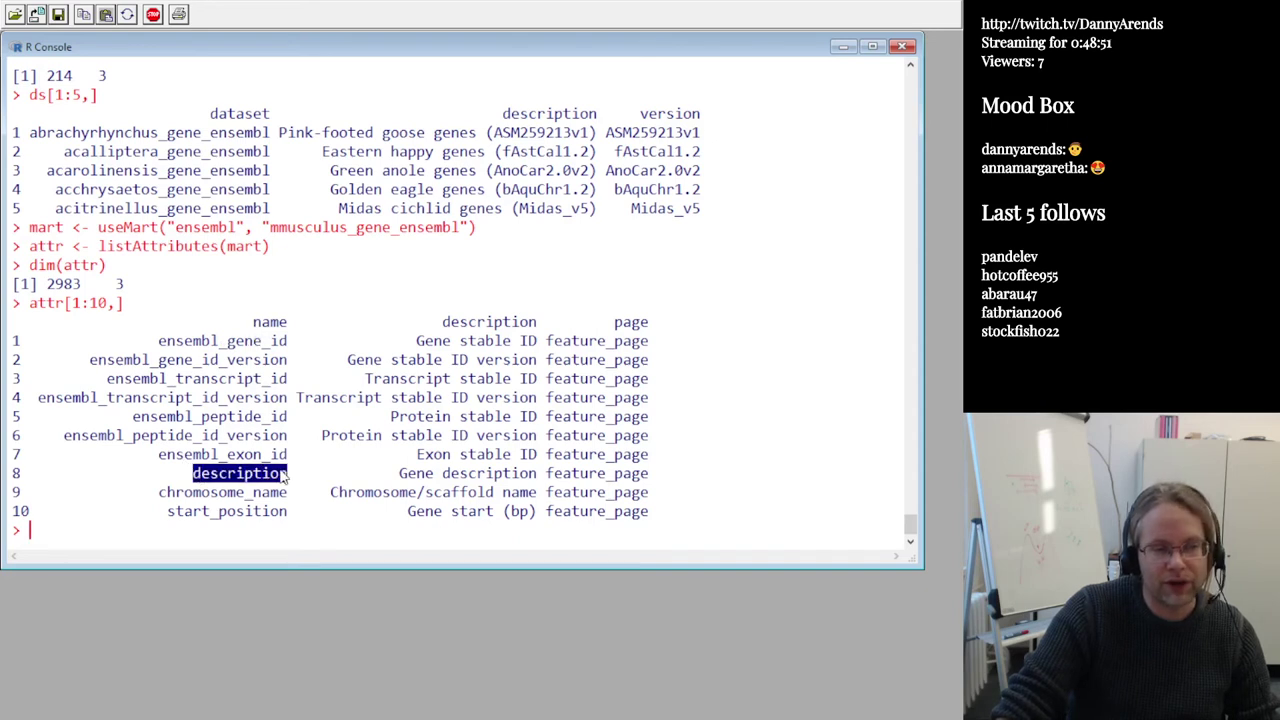
{"action": "left_click_drag", "start_coordinate": [168, 494], "coordinate": [288, 495]}
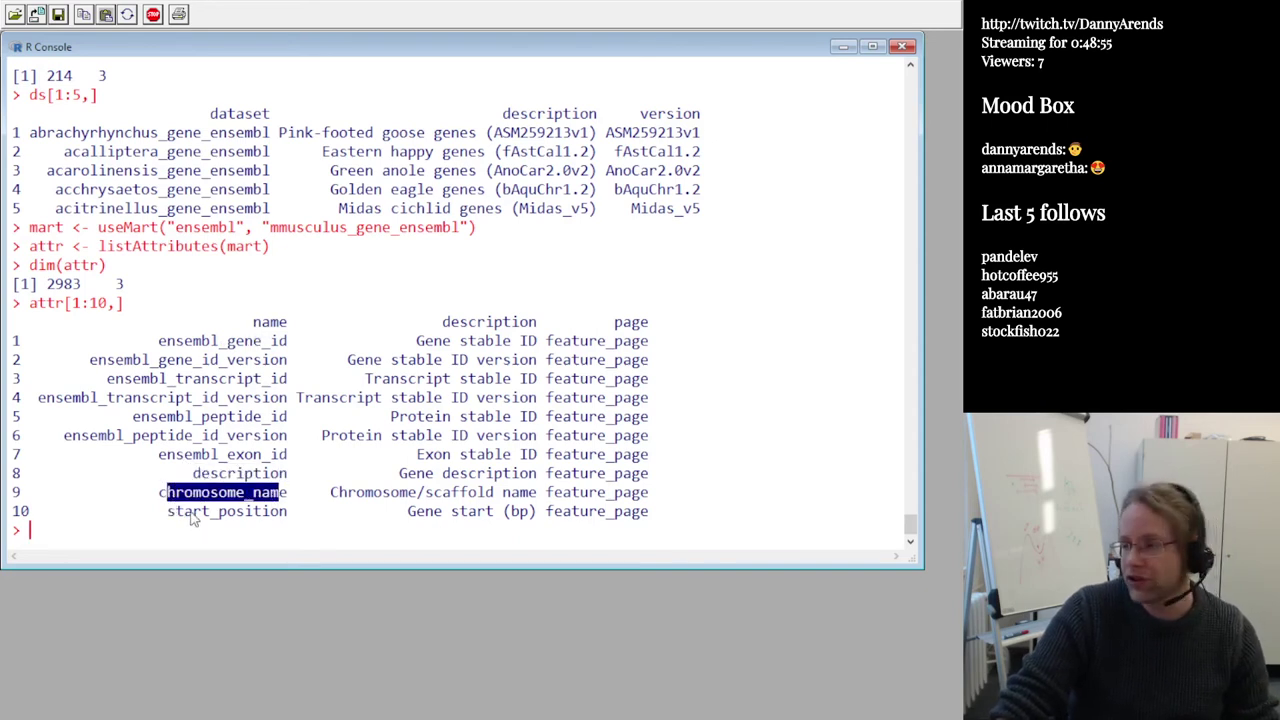
{"action": "left_click", "coordinate": [213, 460]}
Print the first 1000 attributes with attr[1:1000,], then interrupt the long printout
{"action": "key", "text": "Up"}
{"action": "key", "text": "Left"}
{"action": "key", "text": "Left"}
{"action": "key", "text": "Left"}
{"action": "key", "text": "Left"}
{"action": "key", "text": "Left"}
{"action": "key", "text": "Left"}
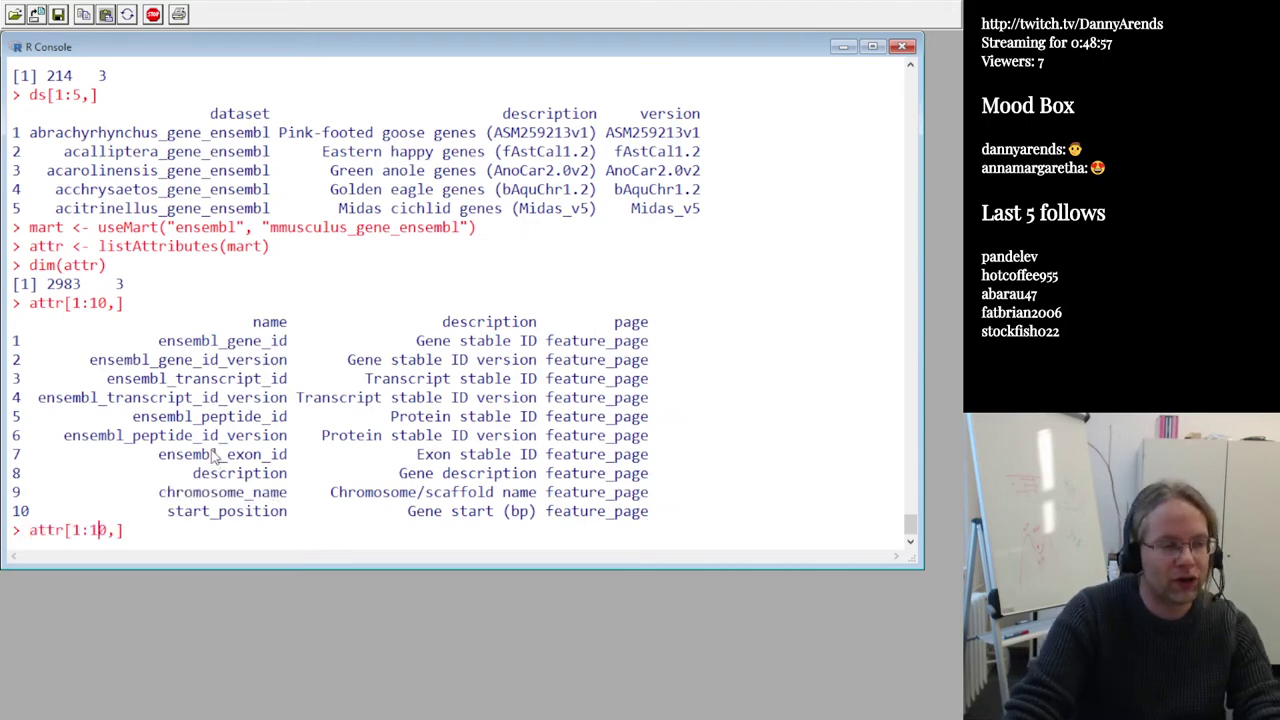
{"action": "key", "text": "Right"}
{"action": "key", "text": "Right"}
{"action": "key", "text": "Right"}
{"action": "type", "text": "00"}
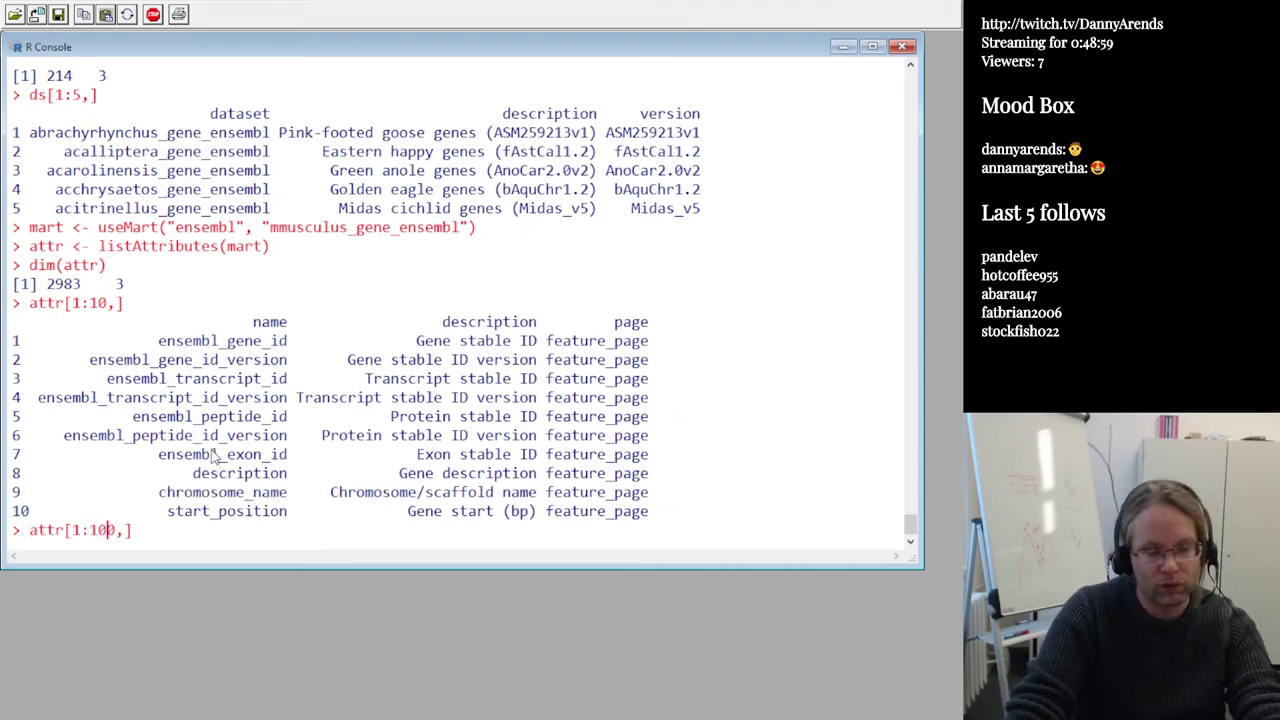
{"action": "key", "text": "Return"}
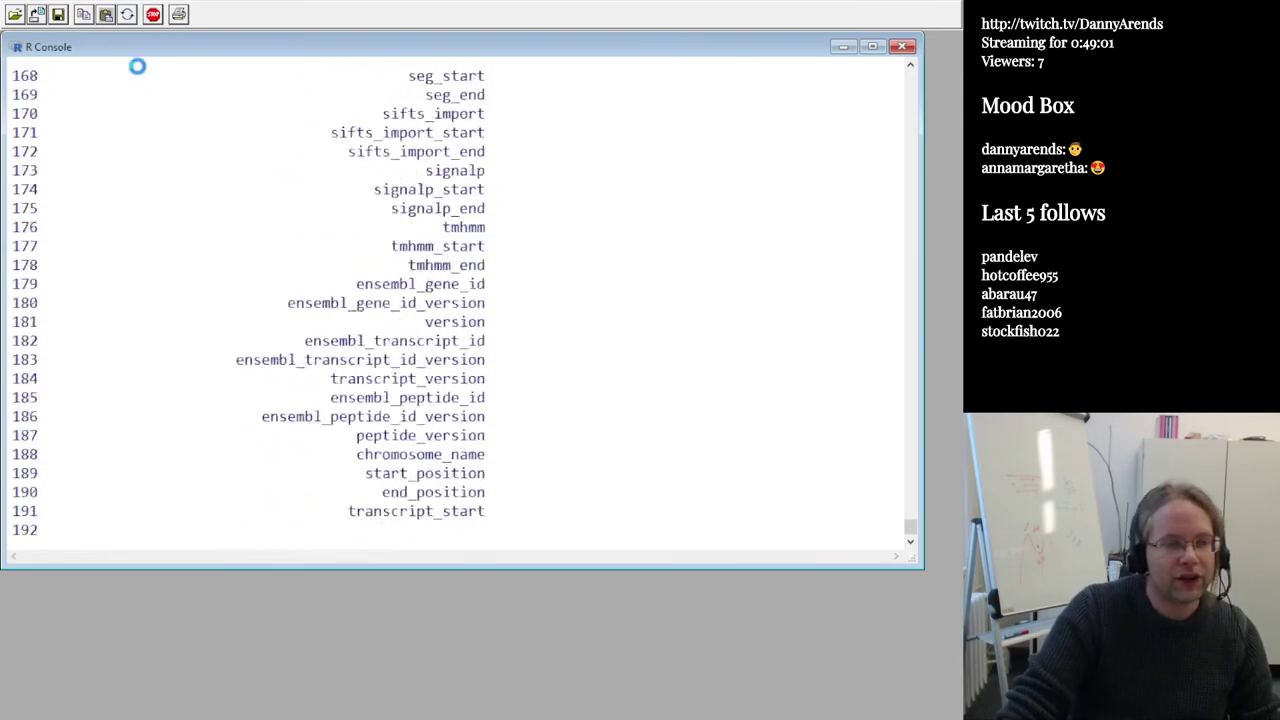
{"action": "left_click", "coordinate": [153, 14]}
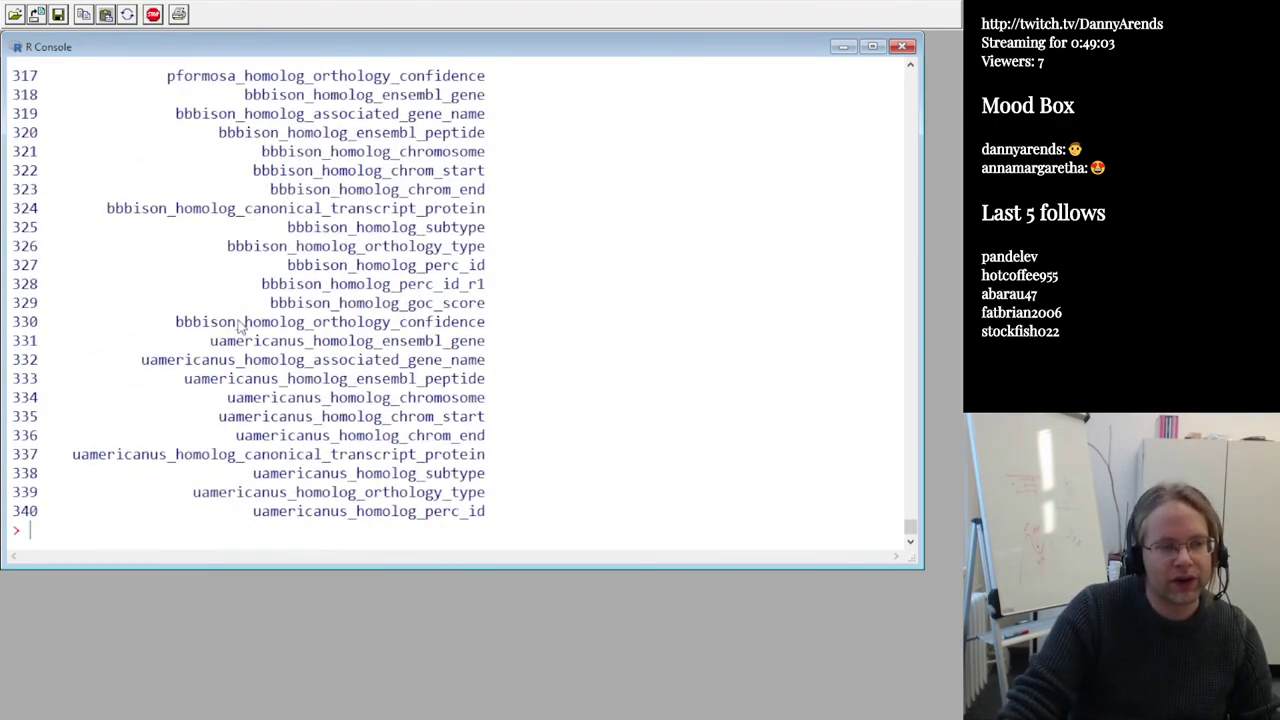
Mark a bbbison homolog attribute in row 330, then rerun attr[1:10,]
{"action": "left_click_drag", "start_coordinate": [176, 322], "coordinate": [442, 326]}
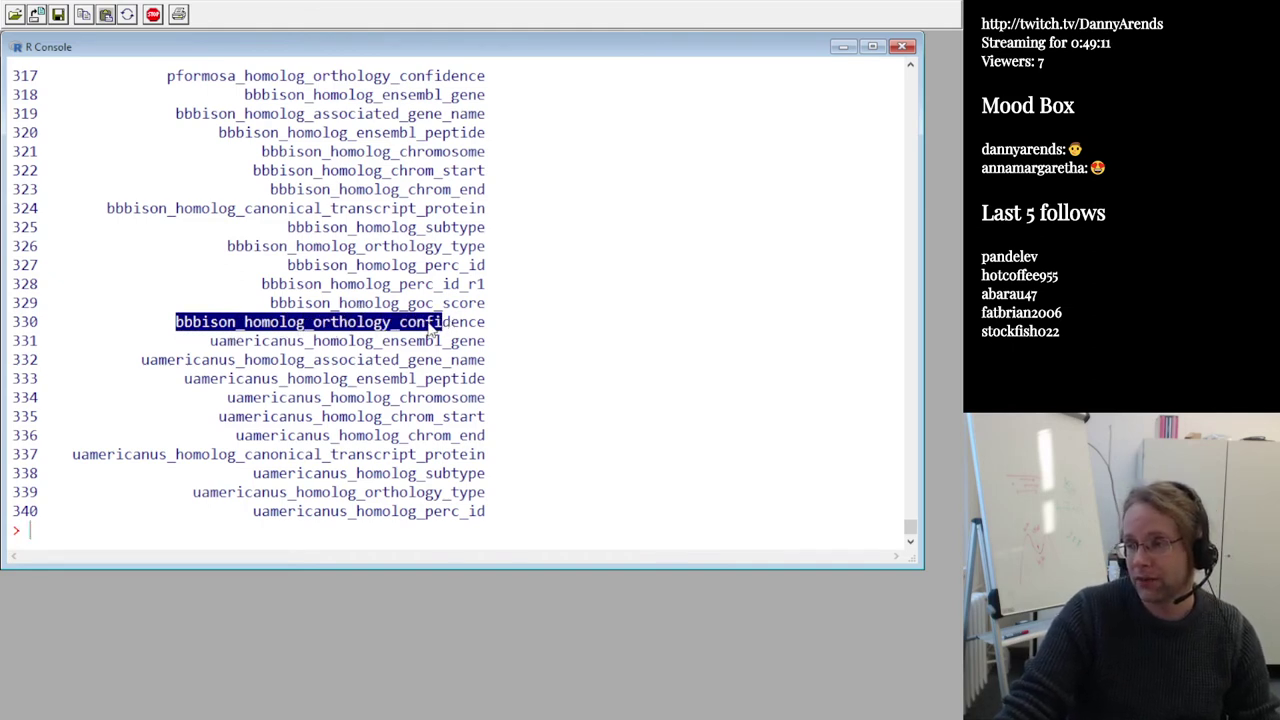
{"action": "scroll", "coordinate": [400, 300], "scroll_direction": "up", "scroll_amount": 15}
{"action": "scroll", "coordinate": [388, 290], "scroll_direction": "up", "scroll_amount": 5}
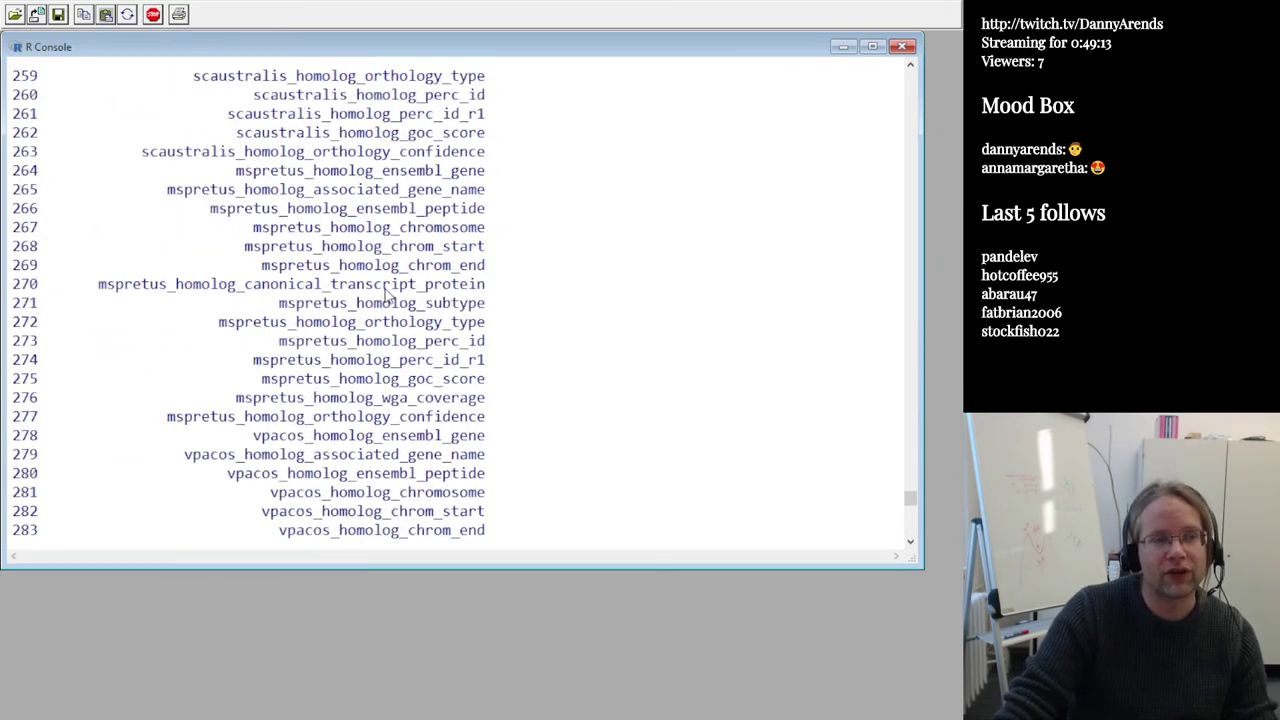
{"action": "scroll", "coordinate": [388, 290], "scroll_direction": "down", "scroll_amount": 13}
{"action": "scroll", "coordinate": [388, 292], "scroll_direction": "down", "scroll_amount": 5}
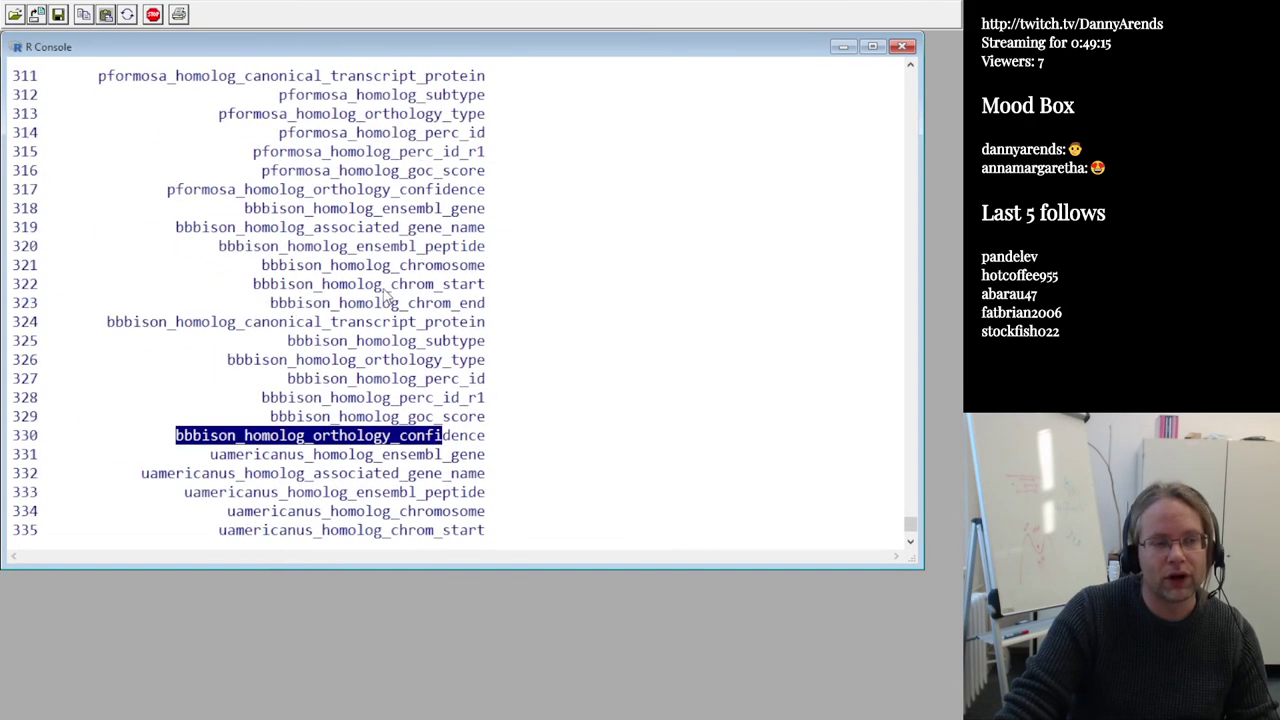
{"action": "type", "text": "attr[1:10,]"}
{"action": "key", "text": "Return"}
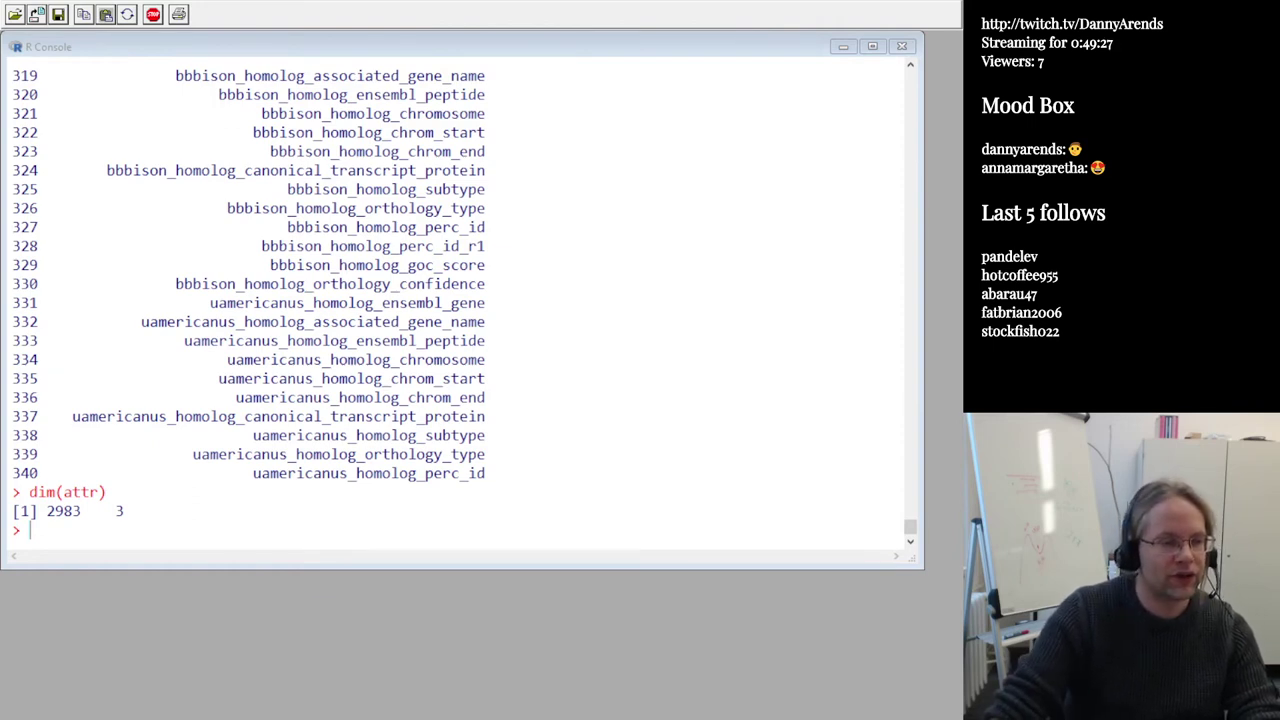
Store the mart's filters with fil <- listFilters(mart)
{"action": "left_click", "coordinate": [83, 438]}
{"action": "type", "text": "fil <- "}
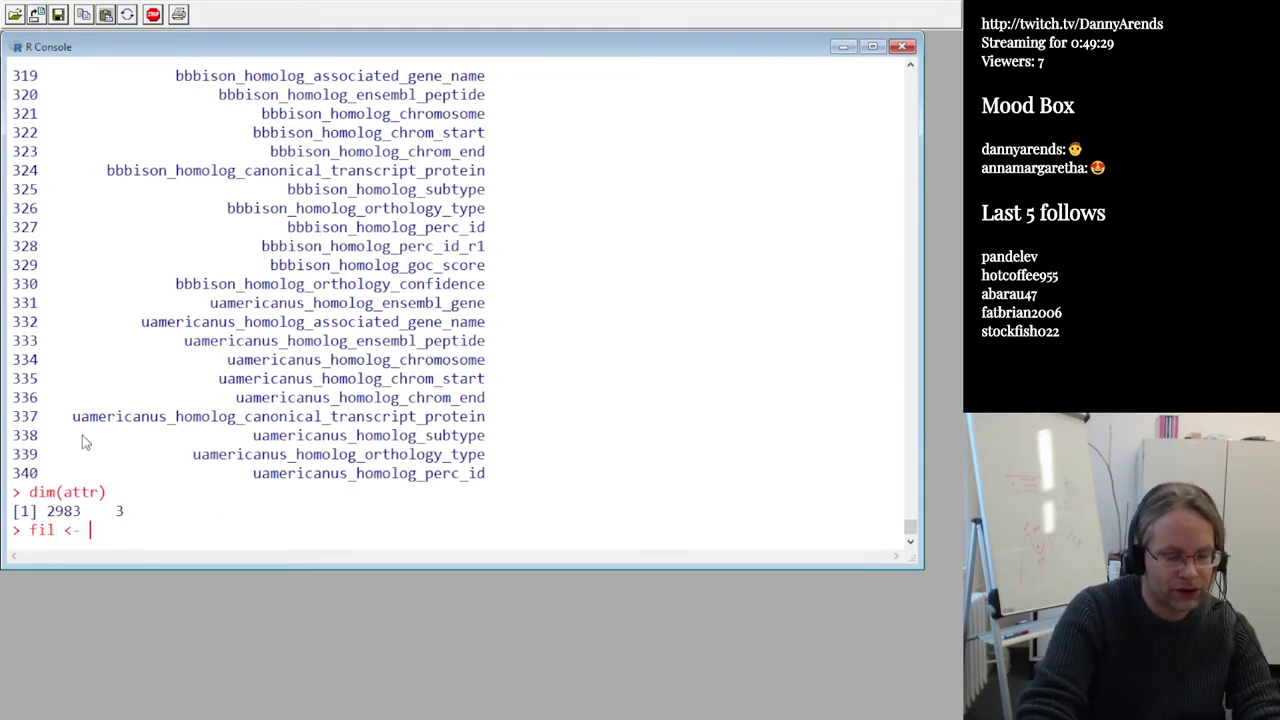
{"action": "type", "text": "listFilter"}
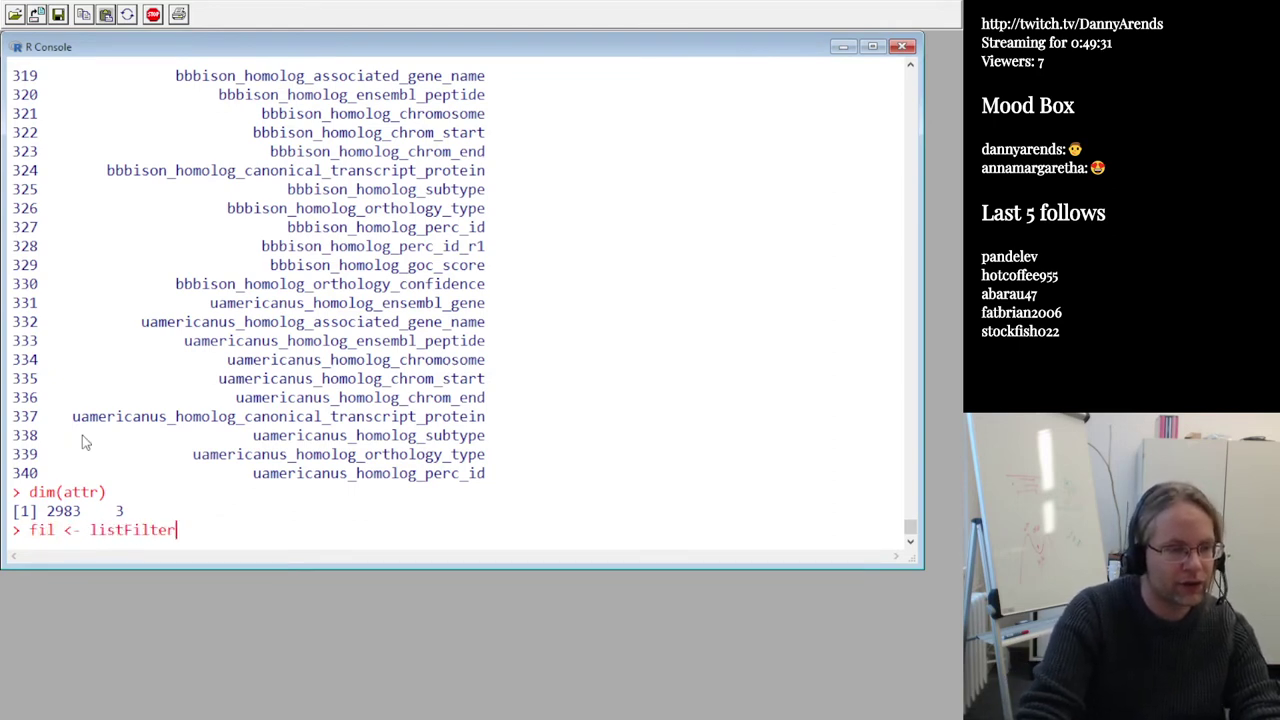
{"action": "key", "text": "alt+Tab"}
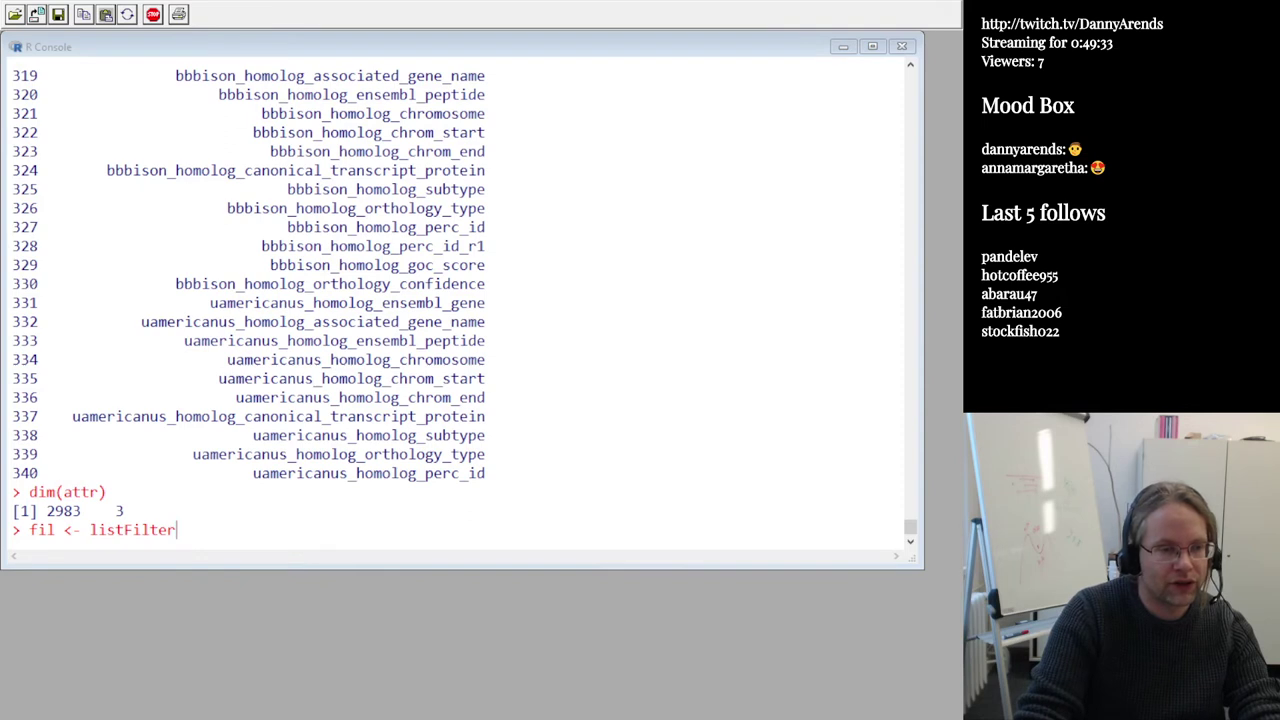
{"action": "left_click", "coordinate": [82, 435]}
{"action": "type", "text": "s(m"}
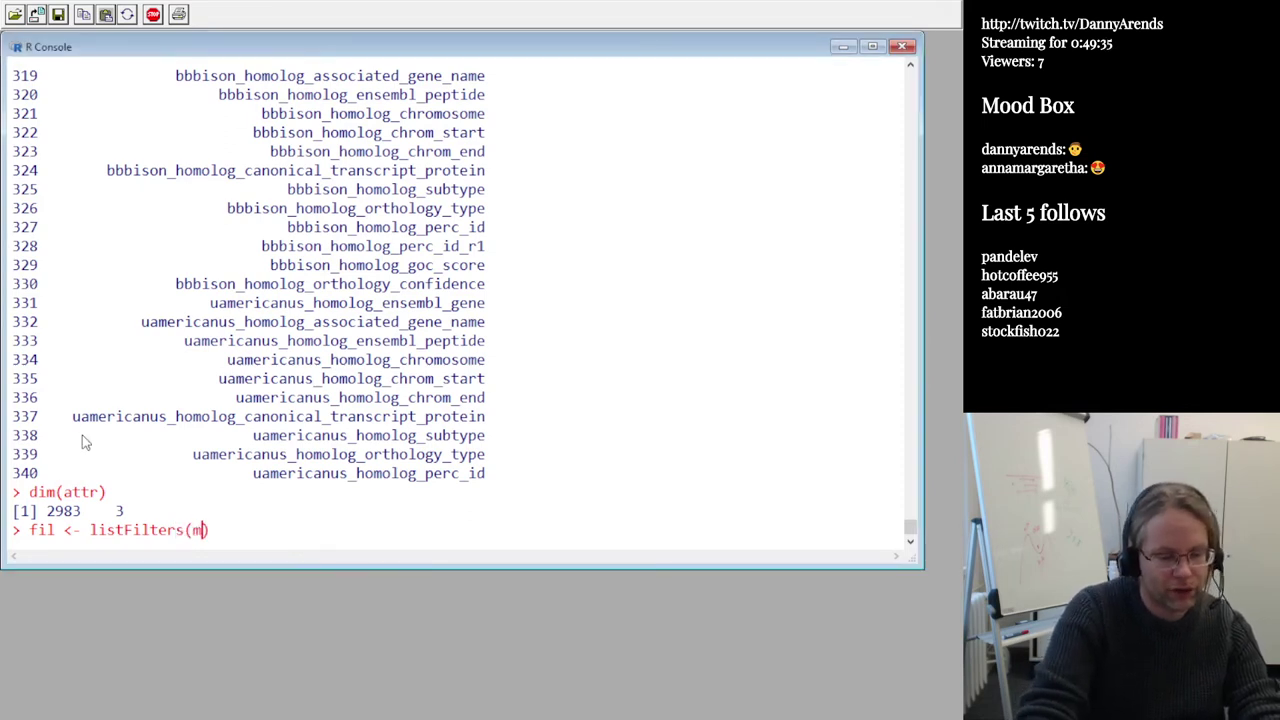
{"action": "type", "text": "art)"}
{"action": "key", "text": "Return"}
Run dim(fil) to confirm 396 rows and 2 columns, and type the fil[1:10,] listing command
{"action": "type", "text": "dim"}
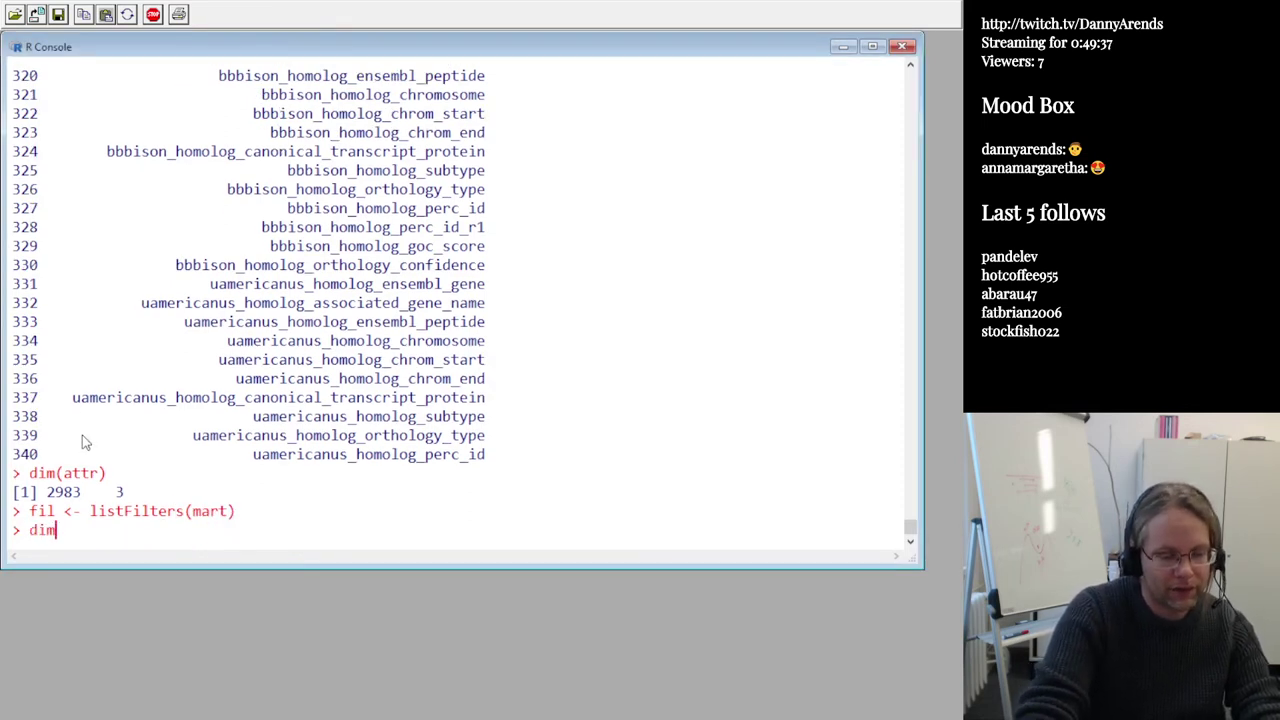
{"action": "type", "text": "(fil)"}
{"action": "key", "text": "Return"}
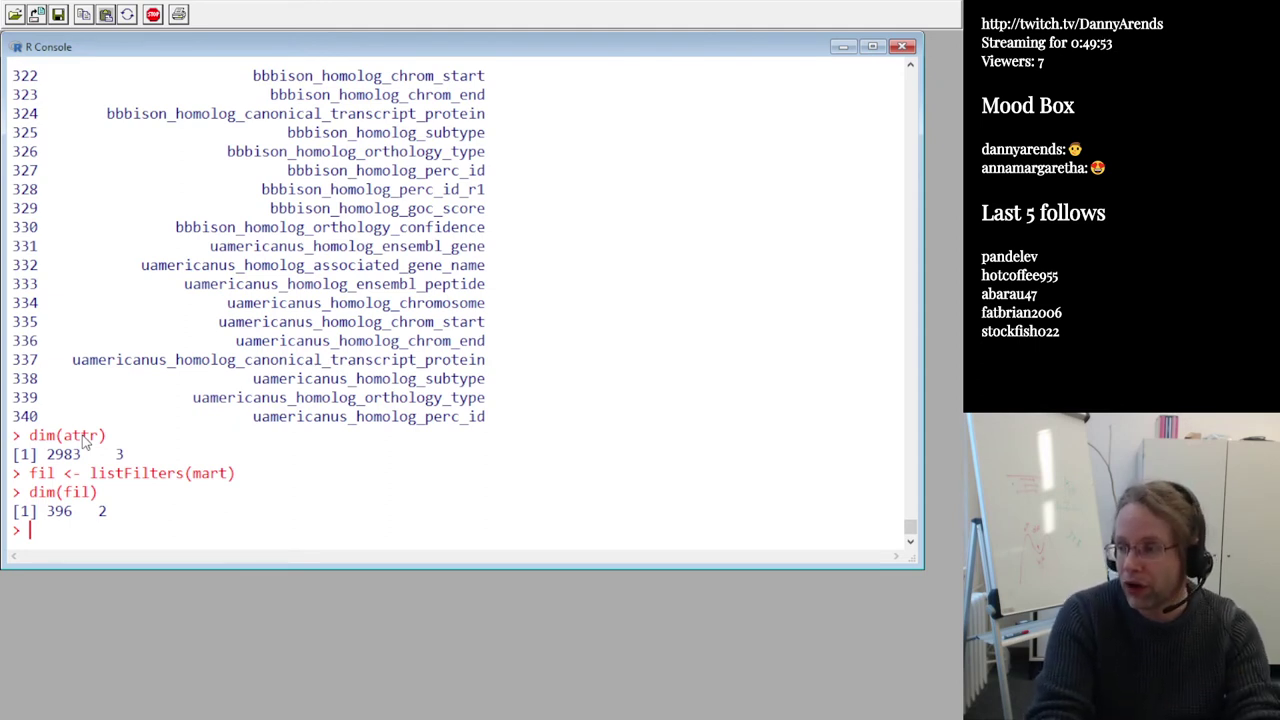
{"action": "type", "text": "fi"}
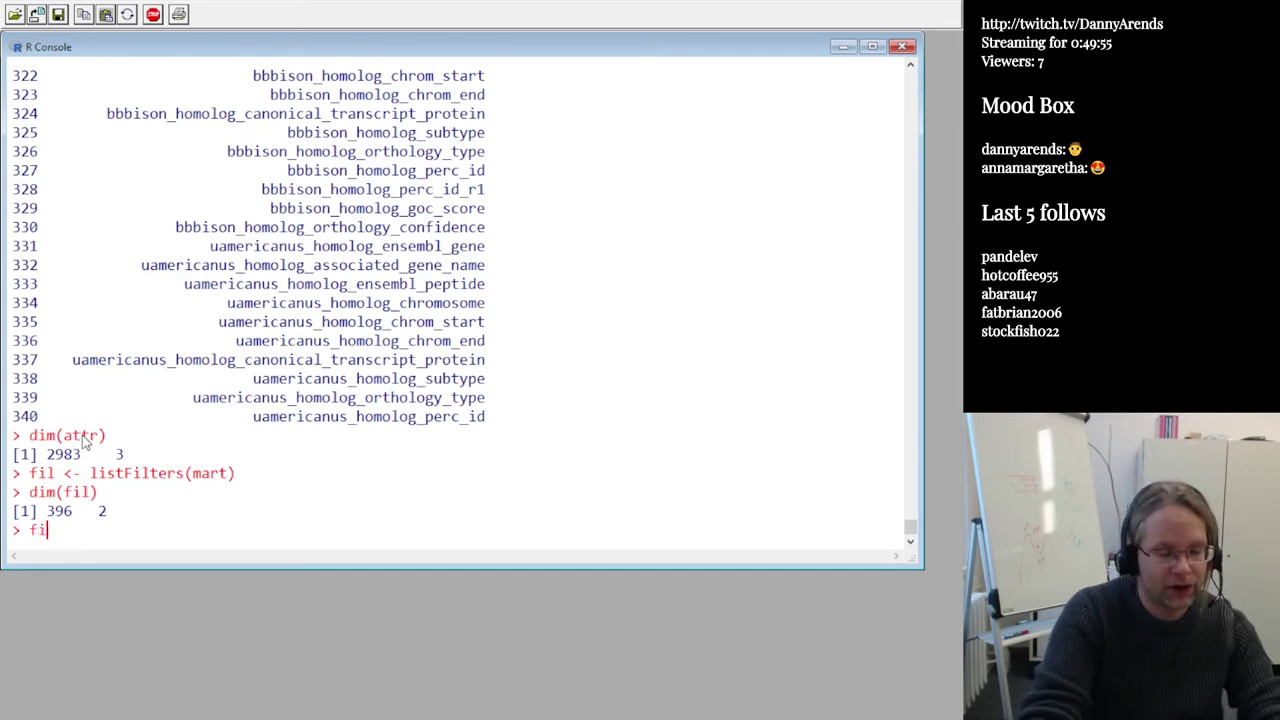
{"action": "type", "text": "l[1]:10,]"}
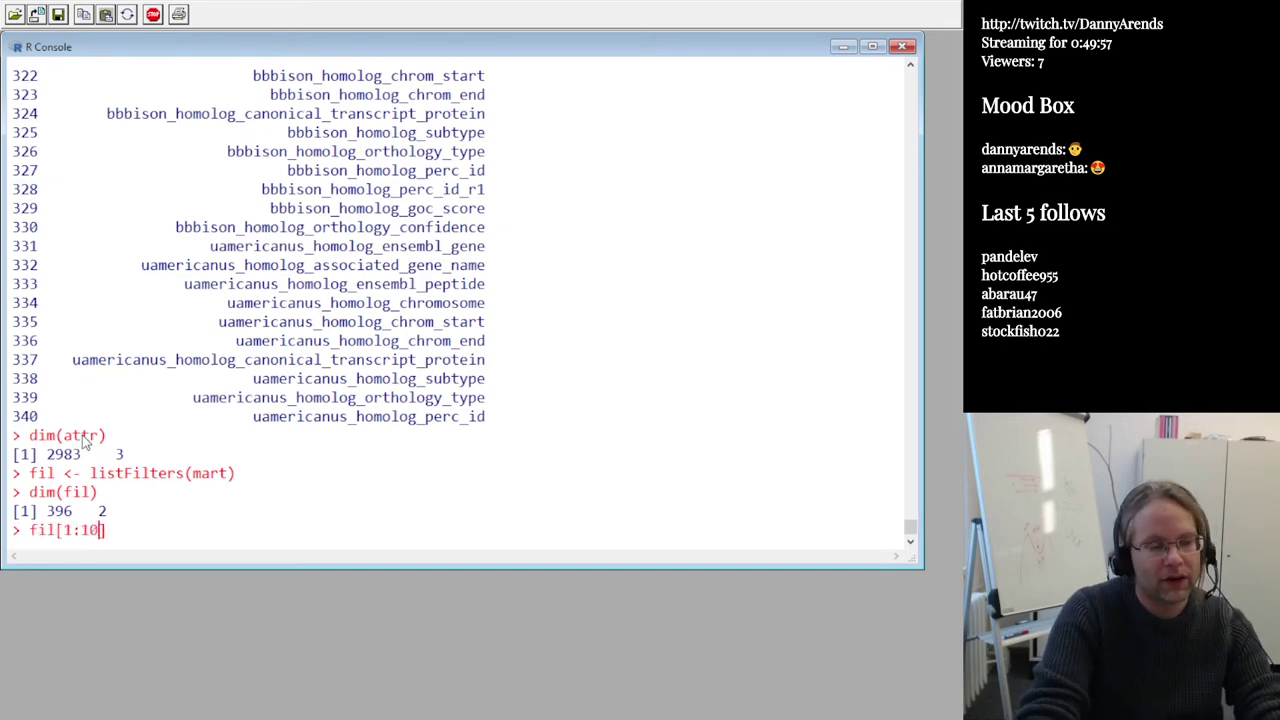
Print the first ten filters and highlight chromosome_name, chromosomal_region and EntrezGene
{"action": "key", "text": "Return"}
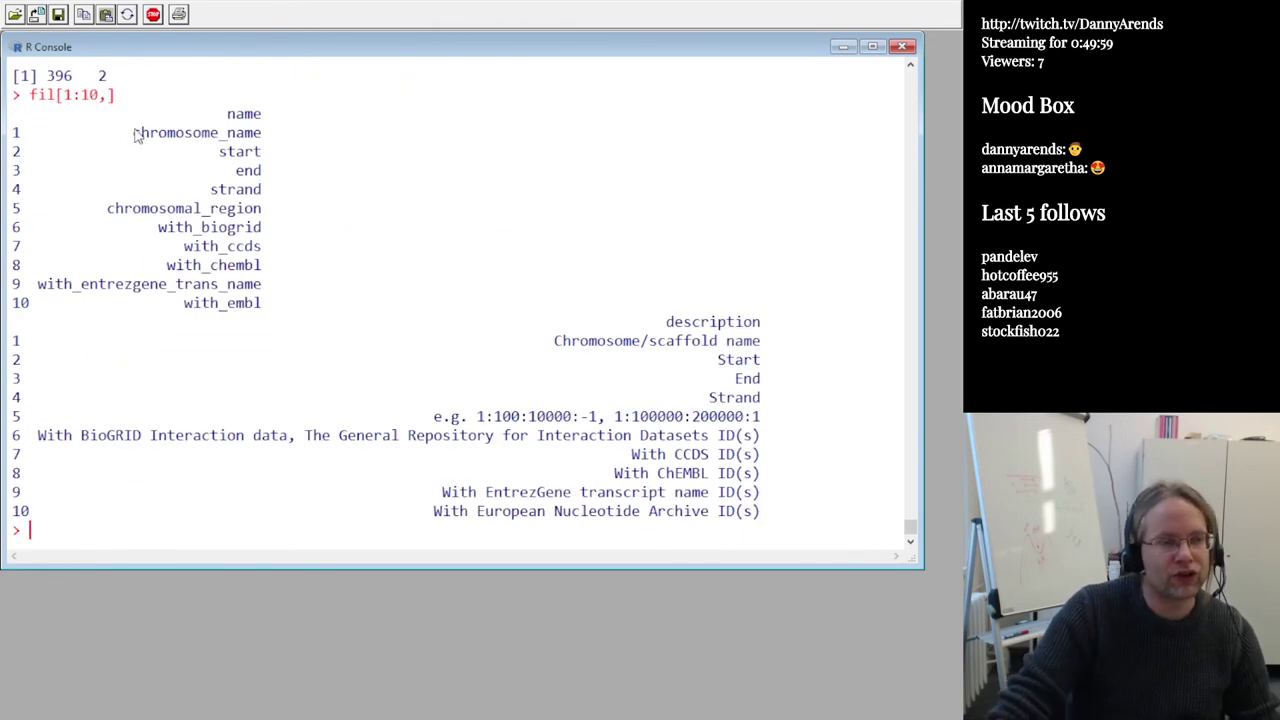
{"action": "left_click_drag", "start_coordinate": [134, 130], "coordinate": [262, 134]}
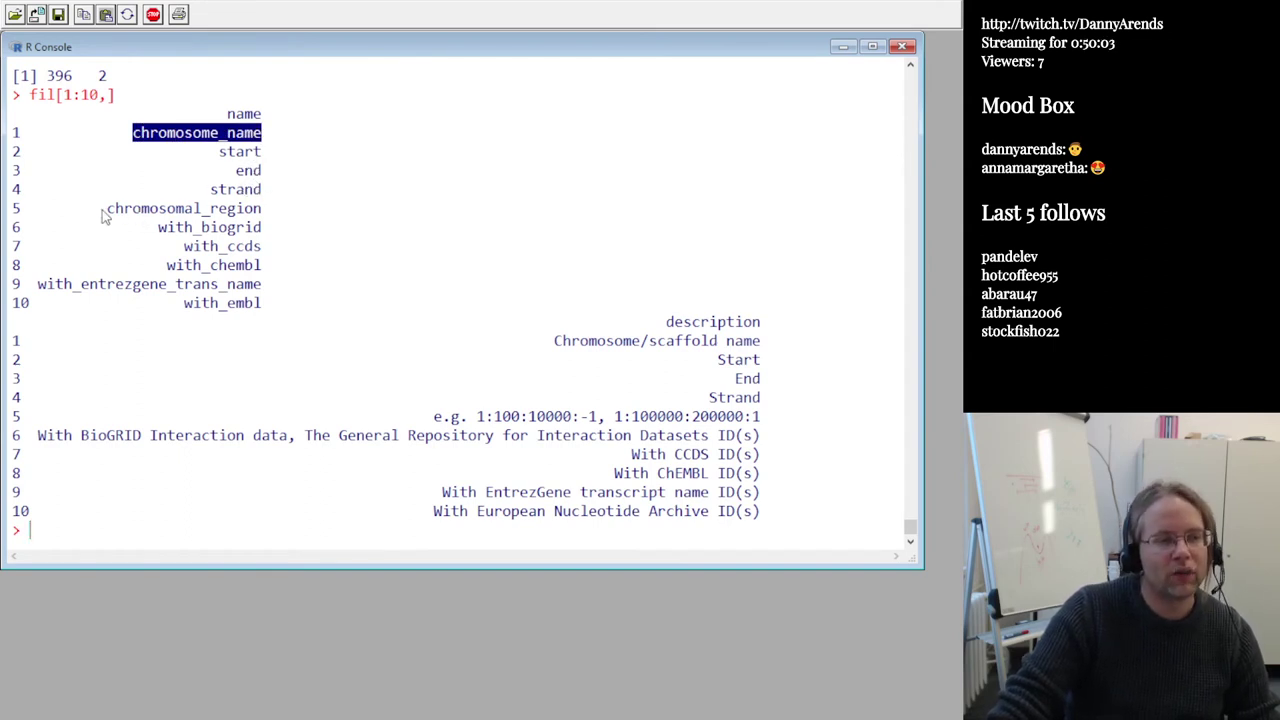
{"action": "left_click_drag", "start_coordinate": [106, 210], "coordinate": [265, 212]}
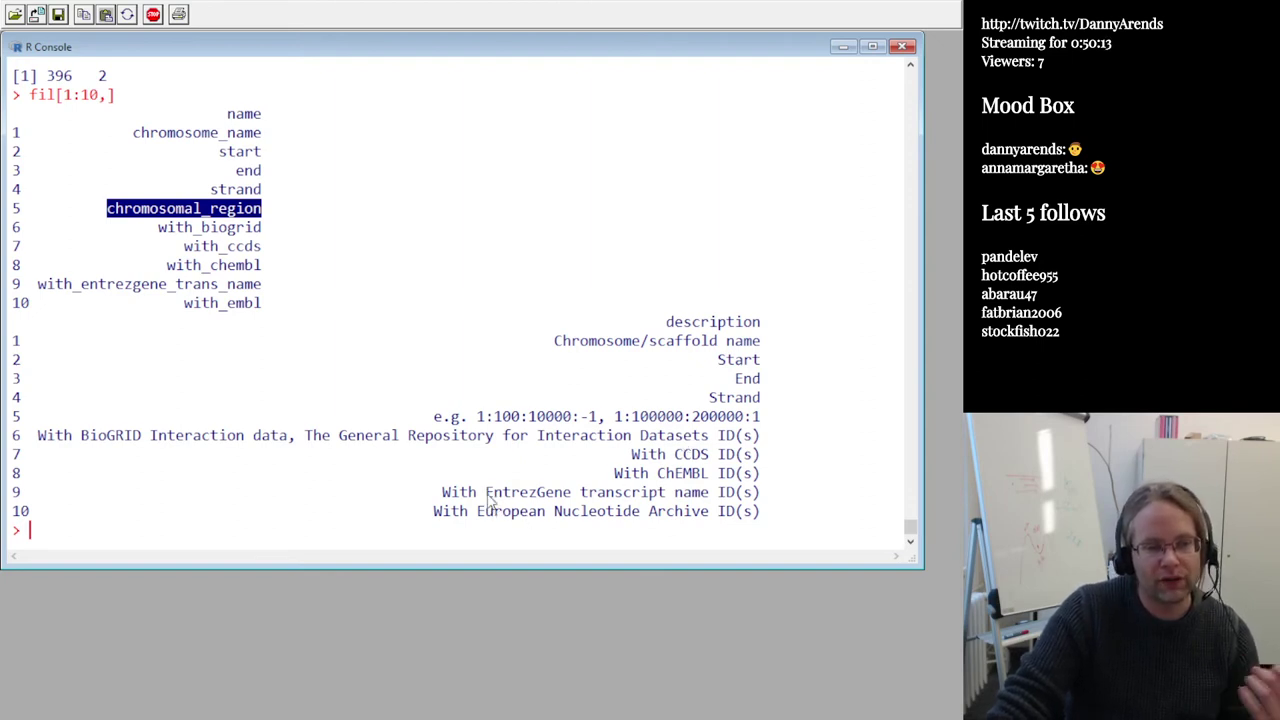
{"action": "left_click_drag", "start_coordinate": [486, 494], "coordinate": [570, 498]}
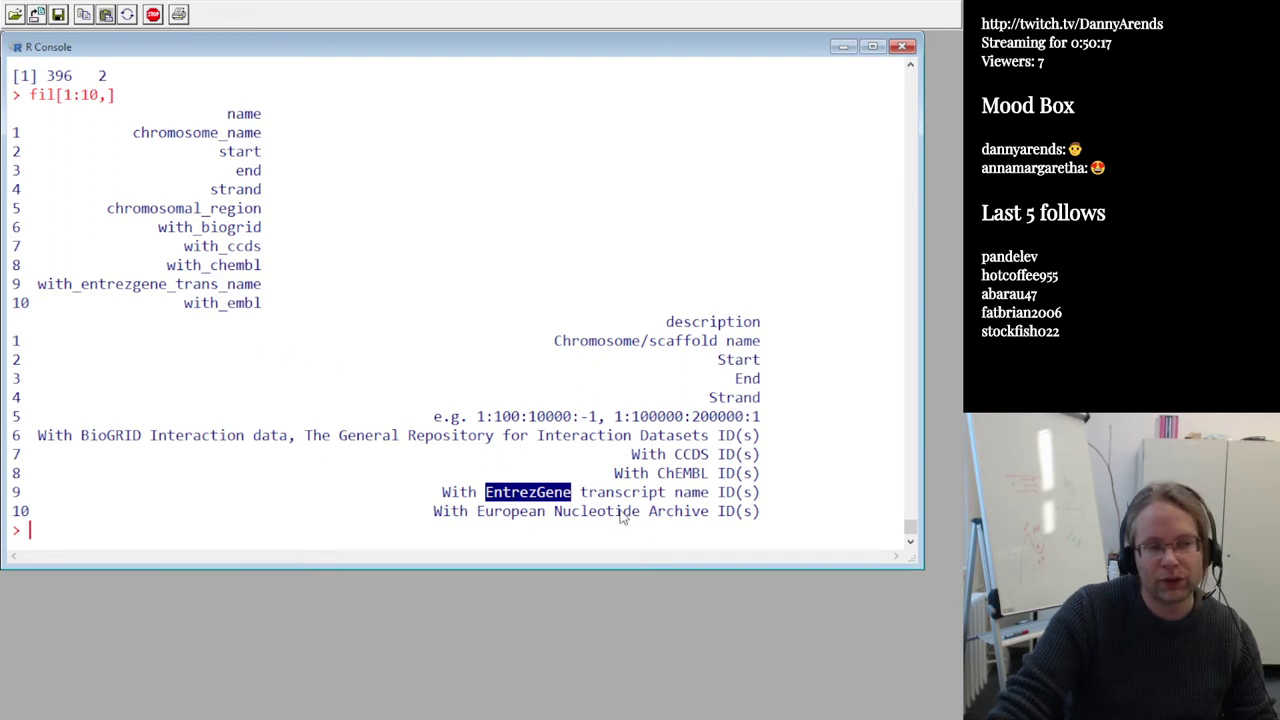
{"action": "left_click", "coordinate": [603, 453]}
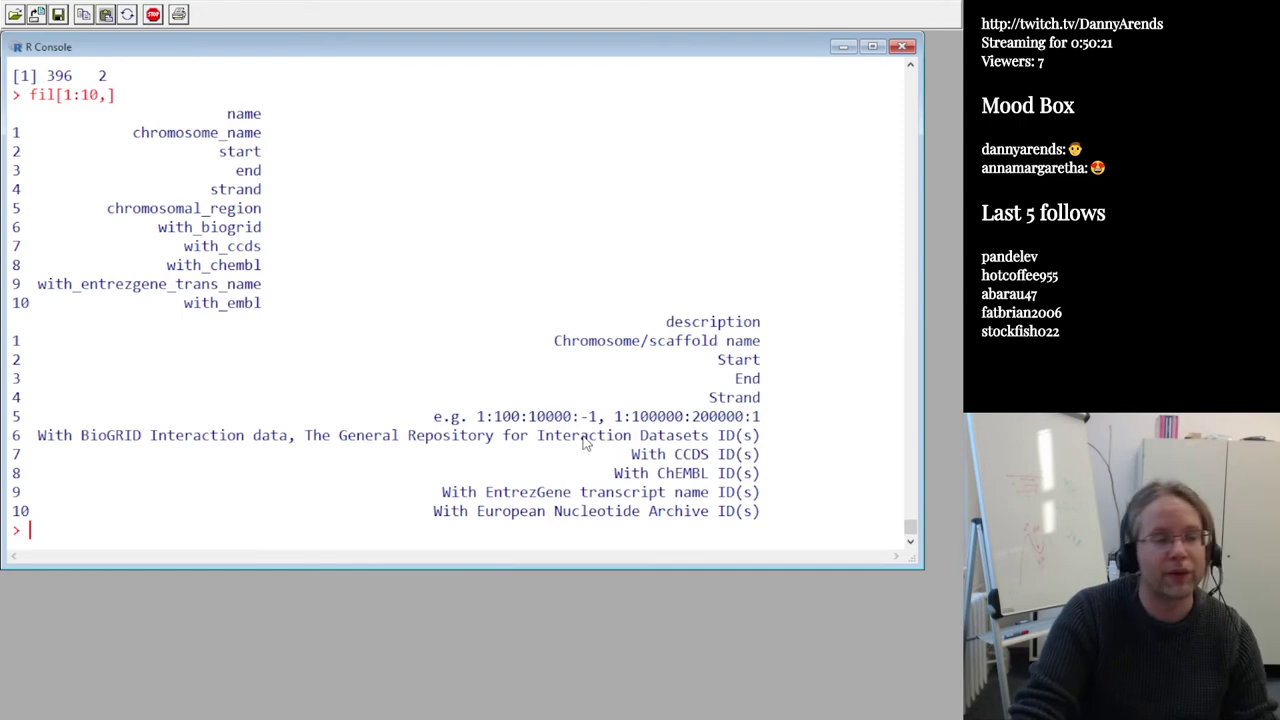
Recall the filter listing and change its range to fil[1:20,]
{"action": "key", "text": "Up"}
{"action": "key", "text": "Left"}
{"action": "key", "text": "Left"}
{"action": "key", "text": "Left"}
{"action": "key", "text": "BackSpace"}
{"action": "type", "text": "2"}
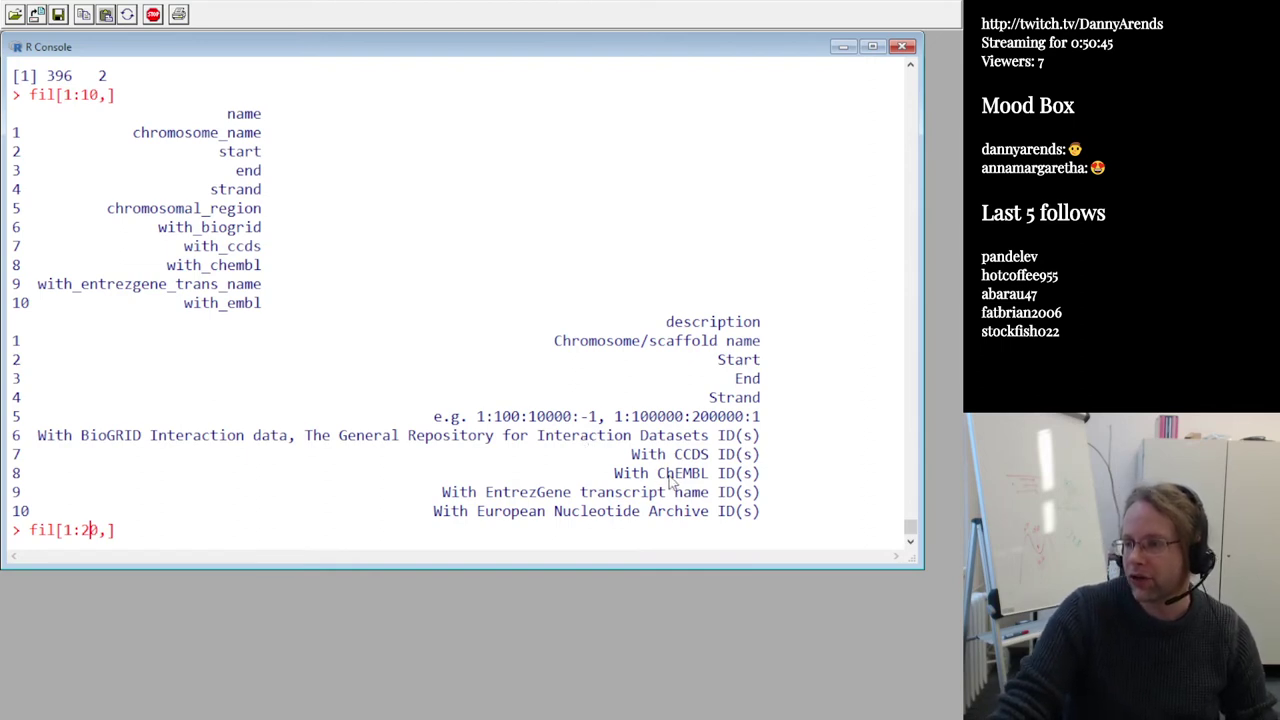
Highlight ChEMBL in a filter description, then recall the getBM chromosome_name query filtering mgi_symbol by "Mstn"
{"action": "left_click_drag", "start_coordinate": [658, 476], "coordinate": [704, 480]}
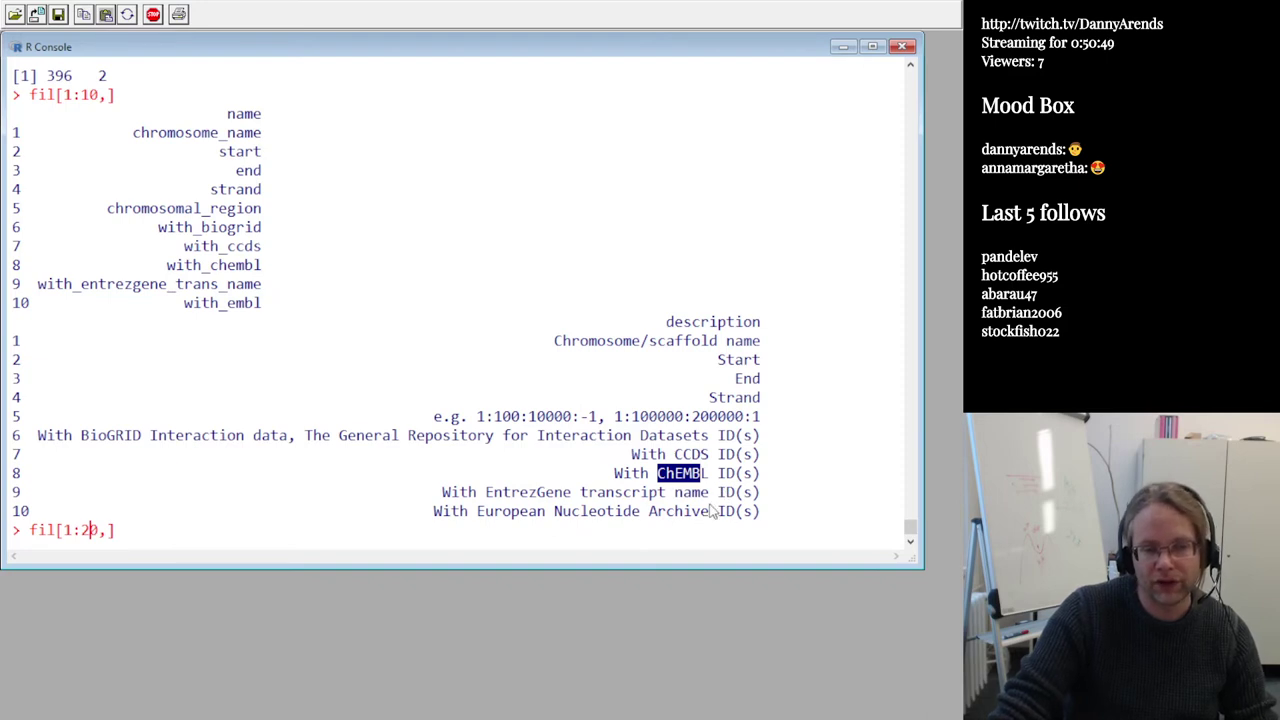
{"action": "left_click", "coordinate": [705, 452]}
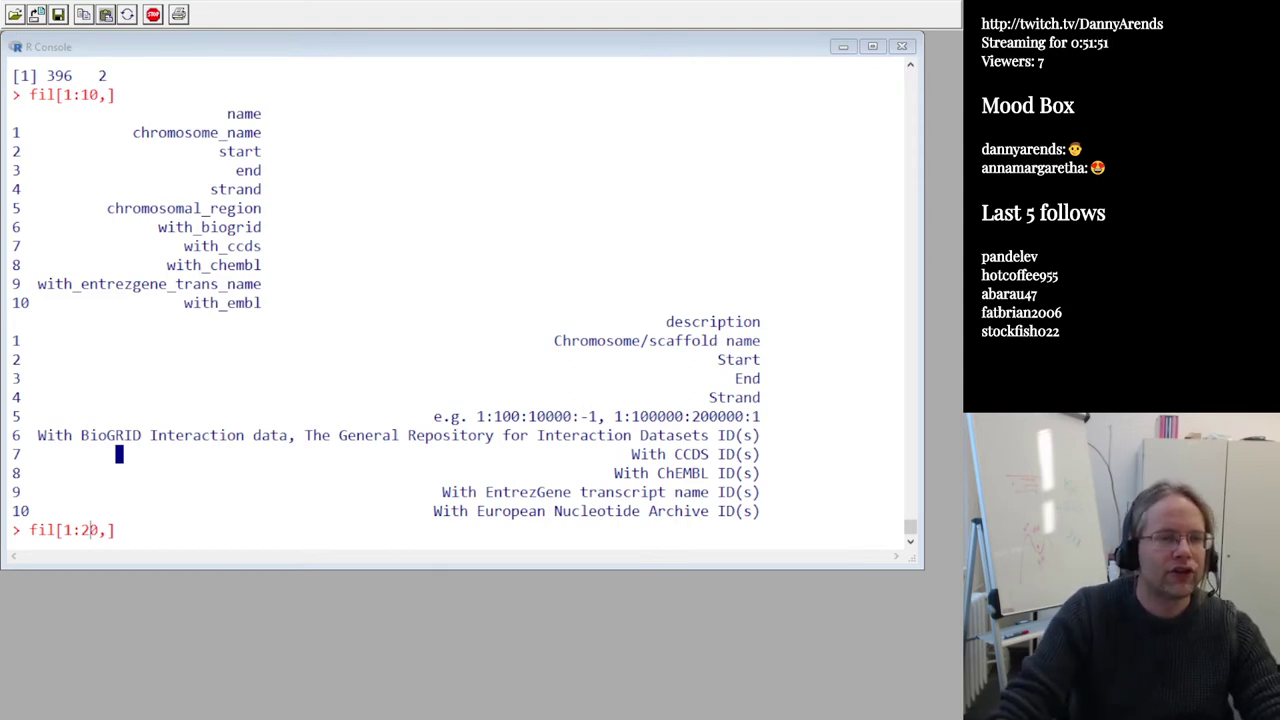
{"action": "key", "text": "Up"}
{"action": "key", "text": "Up"}
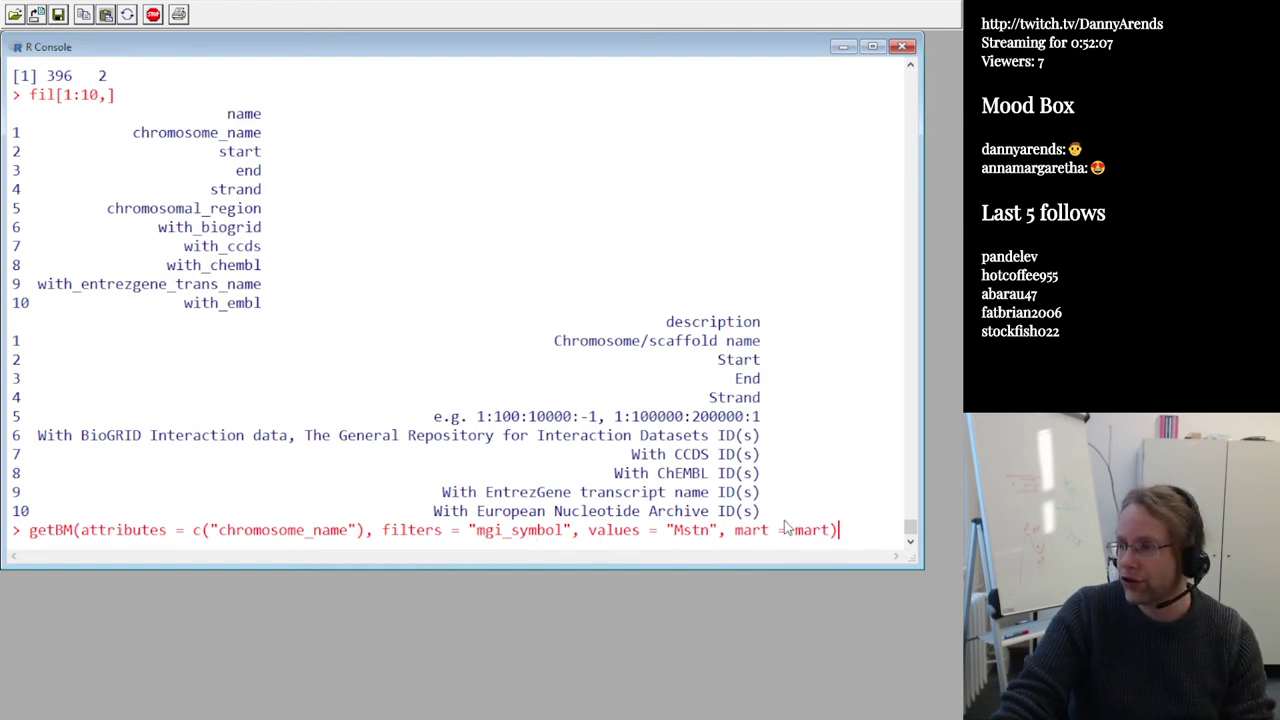
Run the getBM query, which returns chromosome_name 1 for Mstn
{"action": "key", "text": "Return"}
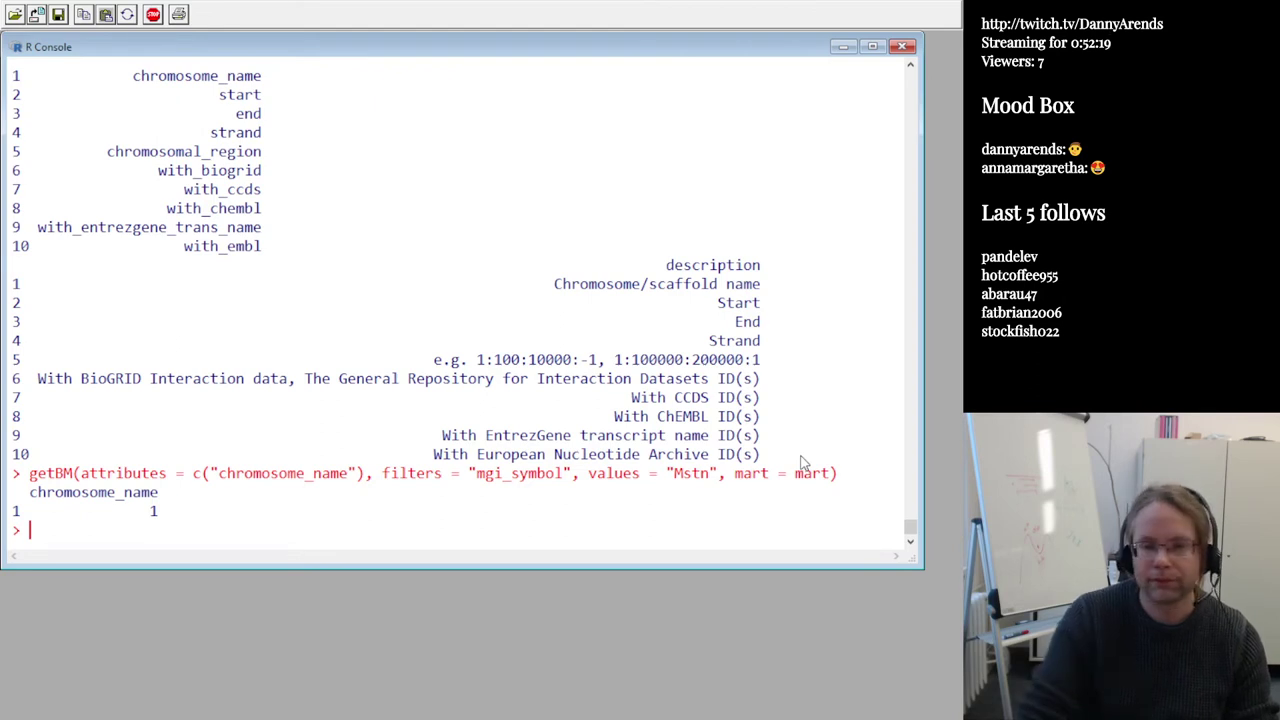
{"action": "key", "text": "alt+Tab"}
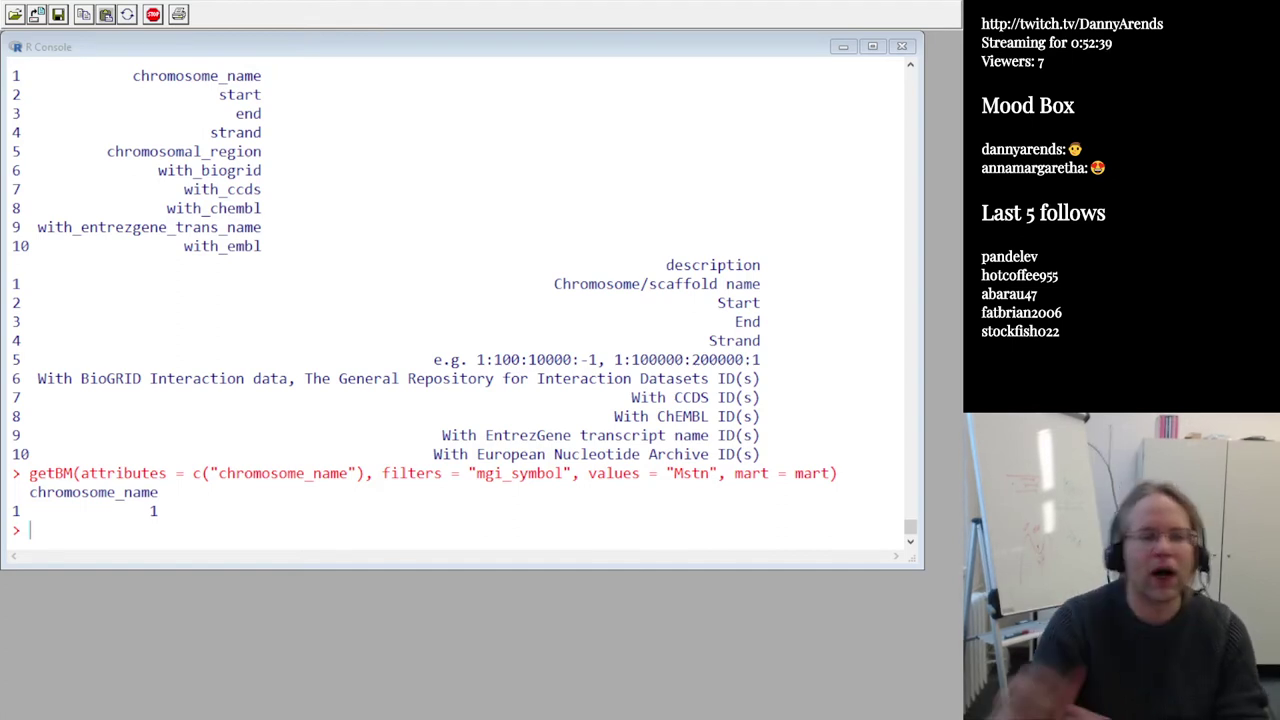
Drop the mgi_symbol filter and rerun getBM, listing all 39 chromosome and scaffold names
{"action": "left_click", "coordinate": [397, 399]}
{"action": "key", "text": "Up"}
{"action": "key", "text": "Home"}
{"action": "key", "text": "Right"}
{"action": "key", "text": "Right"}
{"action": "key", "text": "Right"}
{"action": "key", "text": "Right"}
{"action": "key", "text": "Right"}
{"action": "key", "text": "Right"}
{"action": "key", "text": "Right"}
{"action": "key", "text": "Right"}
{"action": "key", "text": "Right"}
{"action": "key", "text": "Right"}
{"action": "key", "text": "Right"}
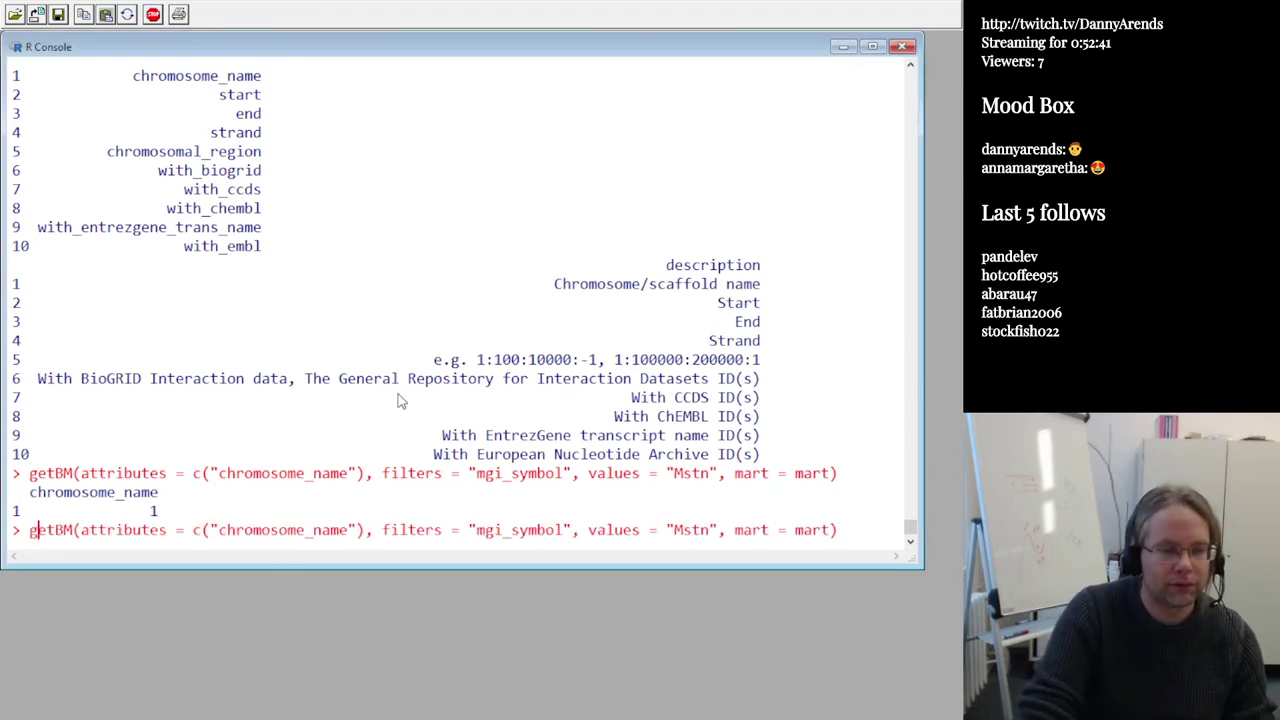
{"action": "key", "text": "Right"}
{"action": "key", "text": "Right"}
{"action": "key", "text": "Right"}
{"action": "key", "text": "Right"}
{"action": "key", "text": "Right"}
{"action": "key", "text": "Right"}
{"action": "key", "text": "Right"}
{"action": "key", "text": "Right"}
{"action": "key", "text": "Right"}
{"action": "key", "text": "Right"}
{"action": "key", "text": "Right"}
{"action": "key", "text": "Right"}
{"action": "key", "text": "Right"}
{"action": "key", "text": "Right"}
{"action": "key", "text": "Right"}
{"action": "key", "text": "Right"}
{"action": "key", "text": "Right"}
{"action": "key", "text": "Right"}
{"action": "key", "text": "Right"}
{"action": "key", "text": "Right"}
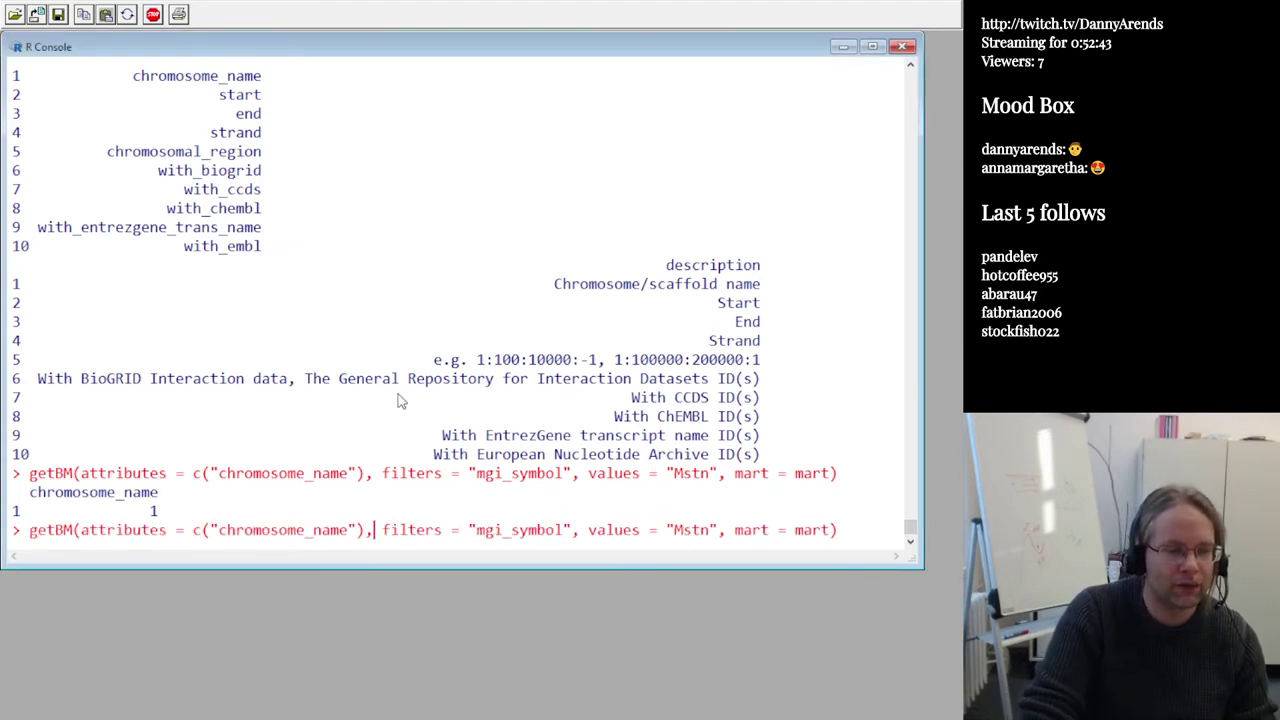
{"action": "key", "text": "Left"}
{"action": "key", "text": "Delete"}
{"action": "key", "text": "Delete"}
{"action": "key", "text": "Delete"}
{"action": "key", "text": "Delete"}
{"action": "key", "text": "Delete"}
{"action": "key", "text": "Delete"}
{"action": "key", "text": "Delete"}
{"action": "key", "text": "Delete"}
{"action": "key", "text": "Delete"}
{"action": "key", "text": "Delete"}
{"action": "key", "text": "Delete"}
{"action": "key", "text": "Delete"}
{"action": "key", "text": "Delete"}
{"action": "key", "text": "Delete"}
{"action": "key", "text": "Delete"}
{"action": "key", "text": "Delete"}
{"action": "key", "text": "Delete"}
{"action": "key", "text": "Delete"}
{"action": "key", "text": "Delete"}
{"action": "key", "text": "Delete"}
{"action": "key", "text": "Delete"}
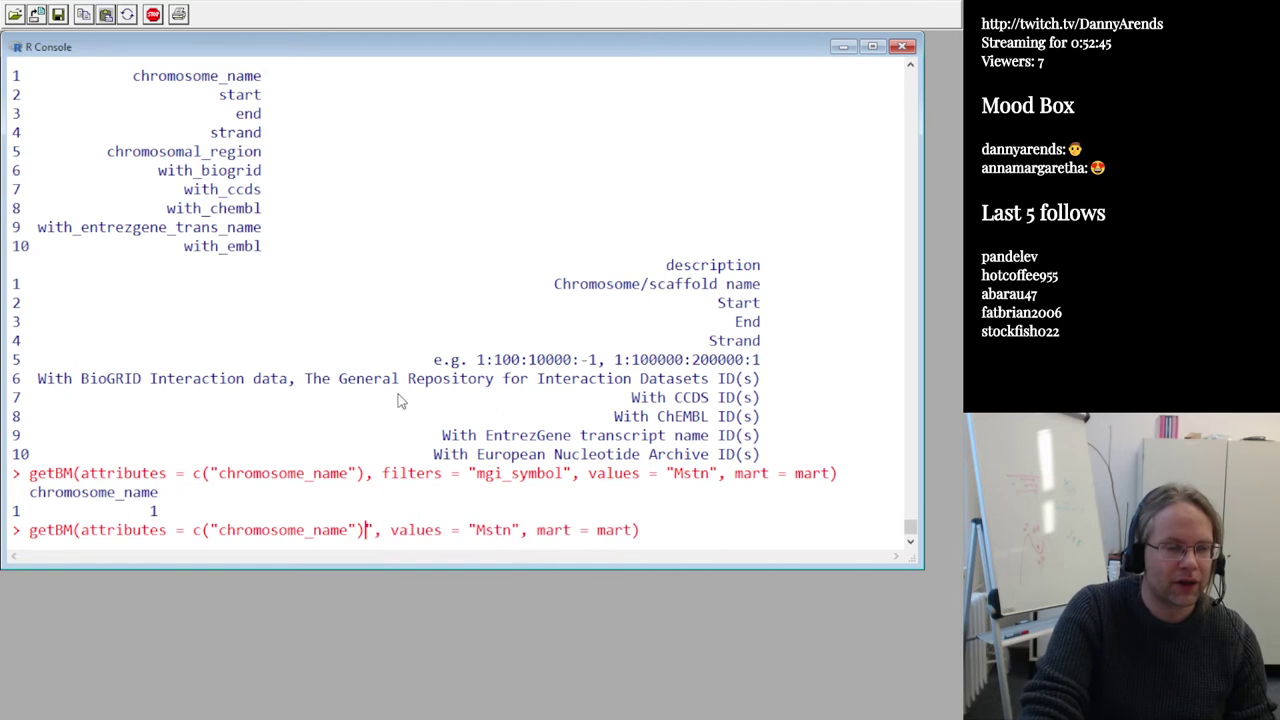
{"action": "key", "text": "Return"}
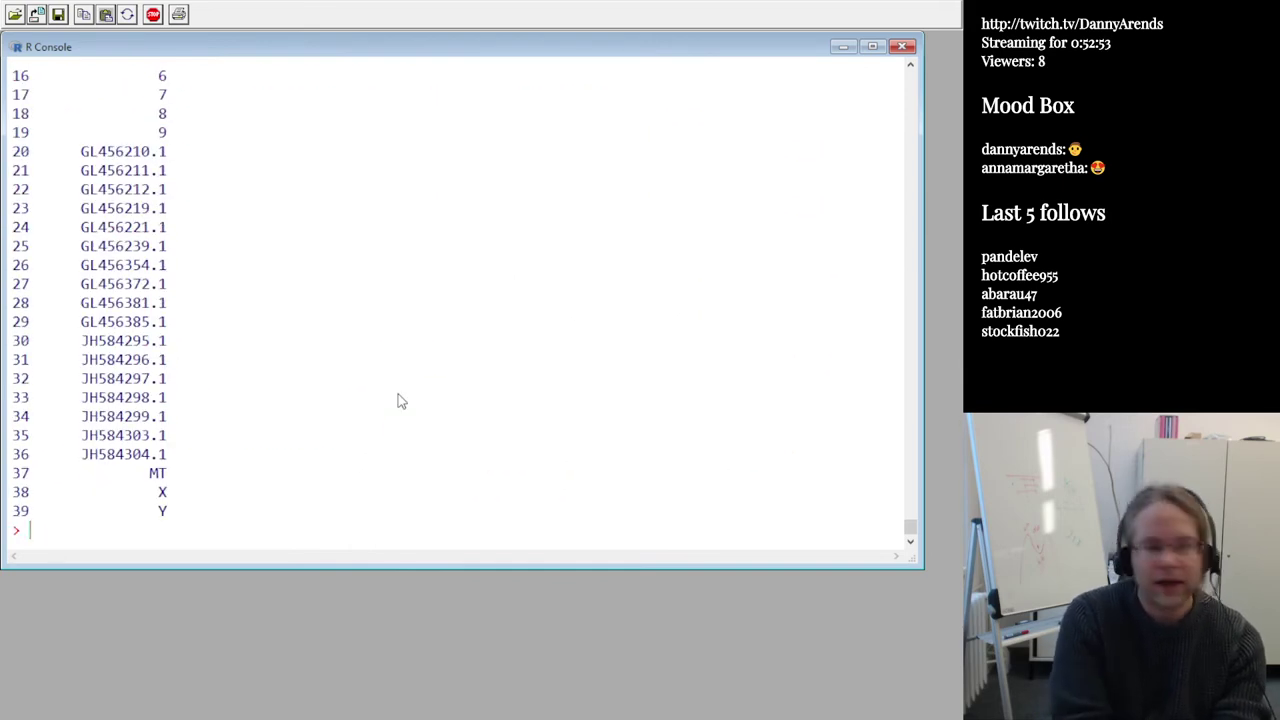
{"action": "scroll", "coordinate": [214, 209], "scroll_direction": "up", "scroll_amount": 8}
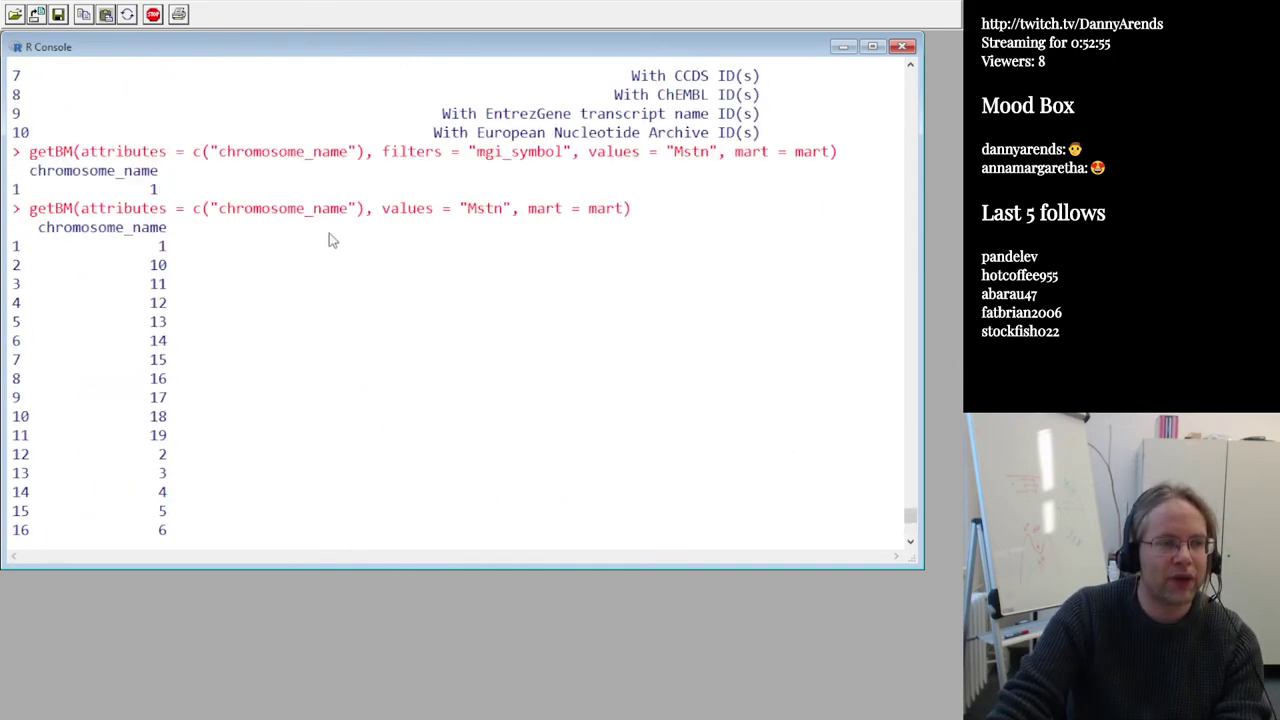
{"action": "scroll", "coordinate": [172, 226], "scroll_direction": "down", "scroll_amount": 8}
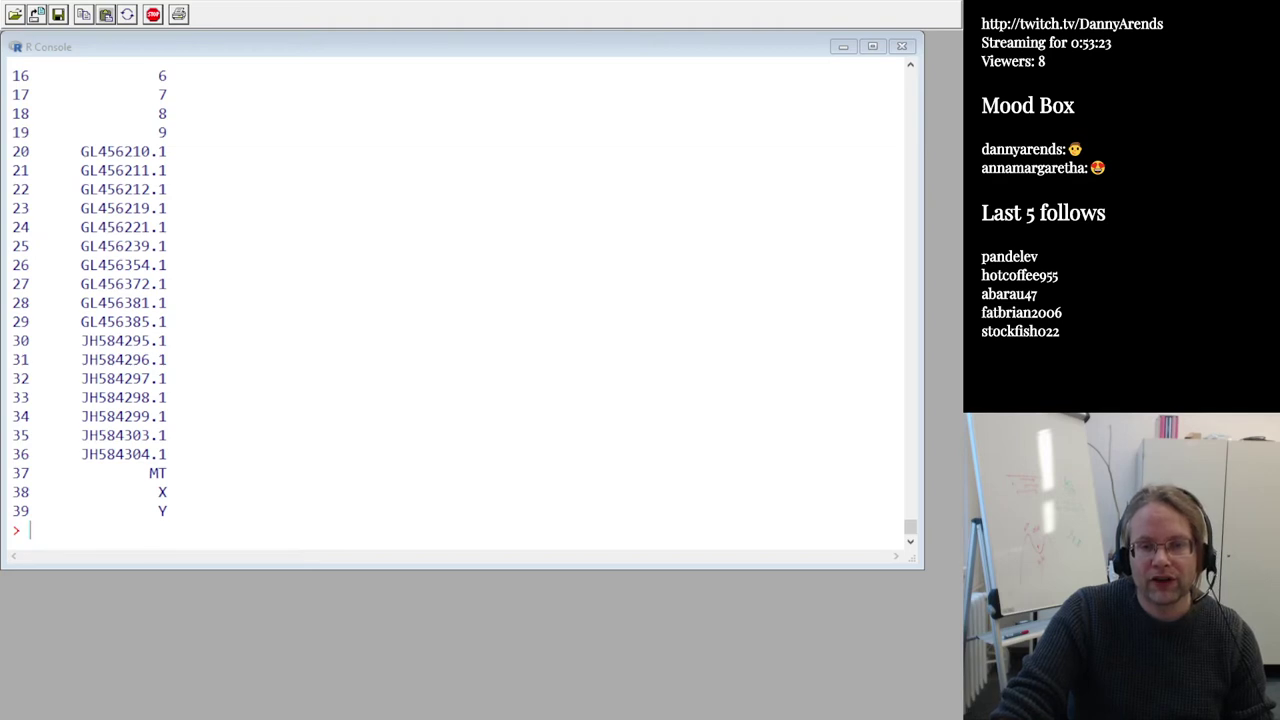
Add "start_position" and "end_position" to the attributes of the recalled Mstn getBM query
{"action": "left_click", "coordinate": [478, 290]}
{"action": "key", "text": "Up"}
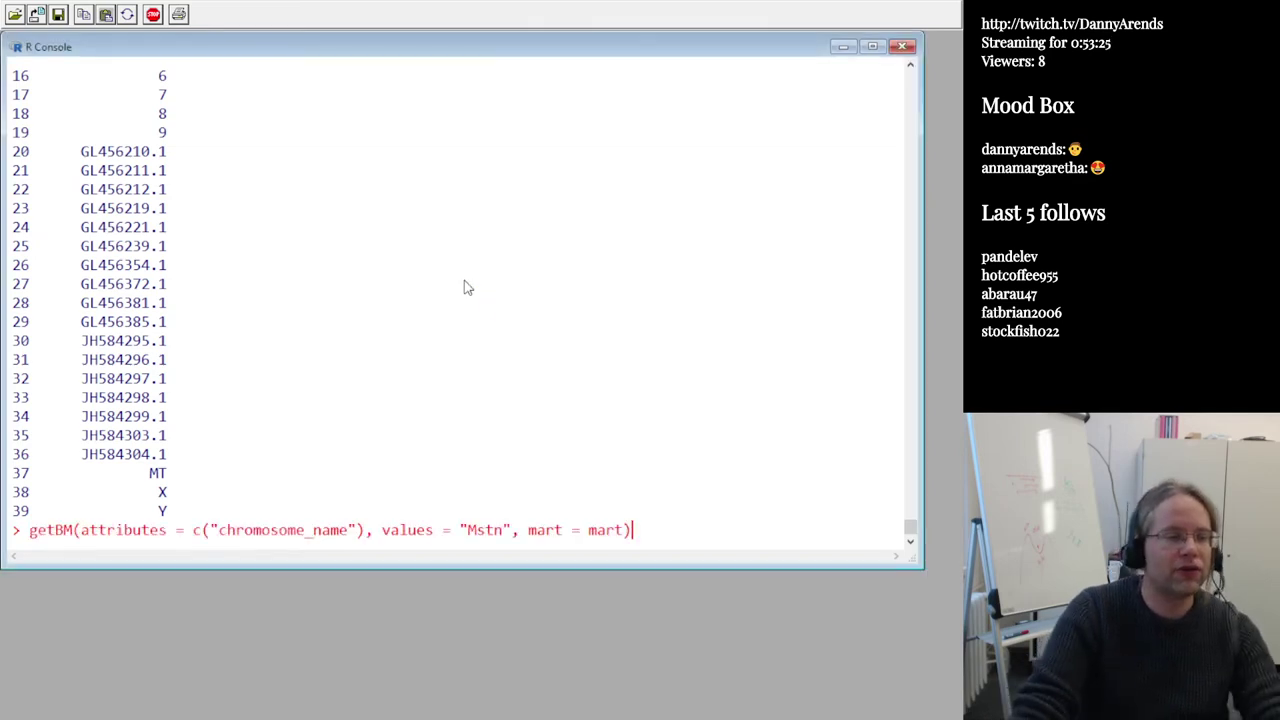
{"action": "key", "text": "Up"}
{"action": "key", "text": "Home"}
{"action": "key", "text": "Right"}
{"action": "key", "text": "Right"}
{"action": "key", "text": "Right"}
{"action": "key", "text": "Right"}
{"action": "key", "text": "Right"}
{"action": "key", "text": "Right"}
{"action": "key", "text": "Right"}
{"action": "key", "text": "Right"}
{"action": "key", "text": "Right"}
{"action": "key", "text": "Right"}
{"action": "key", "text": "Right"}
{"action": "key", "text": "Right"}
{"action": "key", "text": "Right"}
{"action": "key", "text": "Right"}
{"action": "key", "text": "Right"}
{"action": "key", "text": "Right"}
{"action": "key", "text": "Right"}
{"action": "key", "text": "Right"}
{"action": "key", "text": "Right"}
{"action": "key", "text": "Right"}
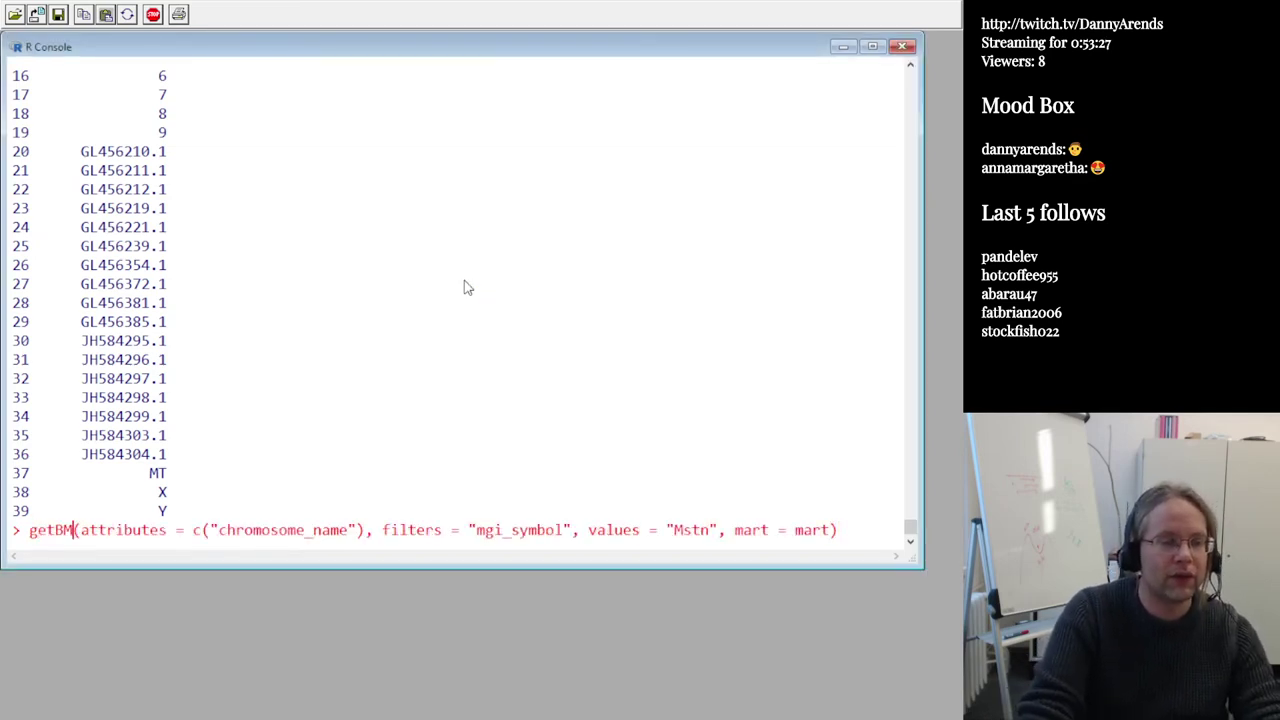
{"action": "key", "text": "Right"}
{"action": "key", "text": "Right"}
{"action": "key", "text": "Right"}
{"action": "key", "text": "Right"}
{"action": "key", "text": "Right"}
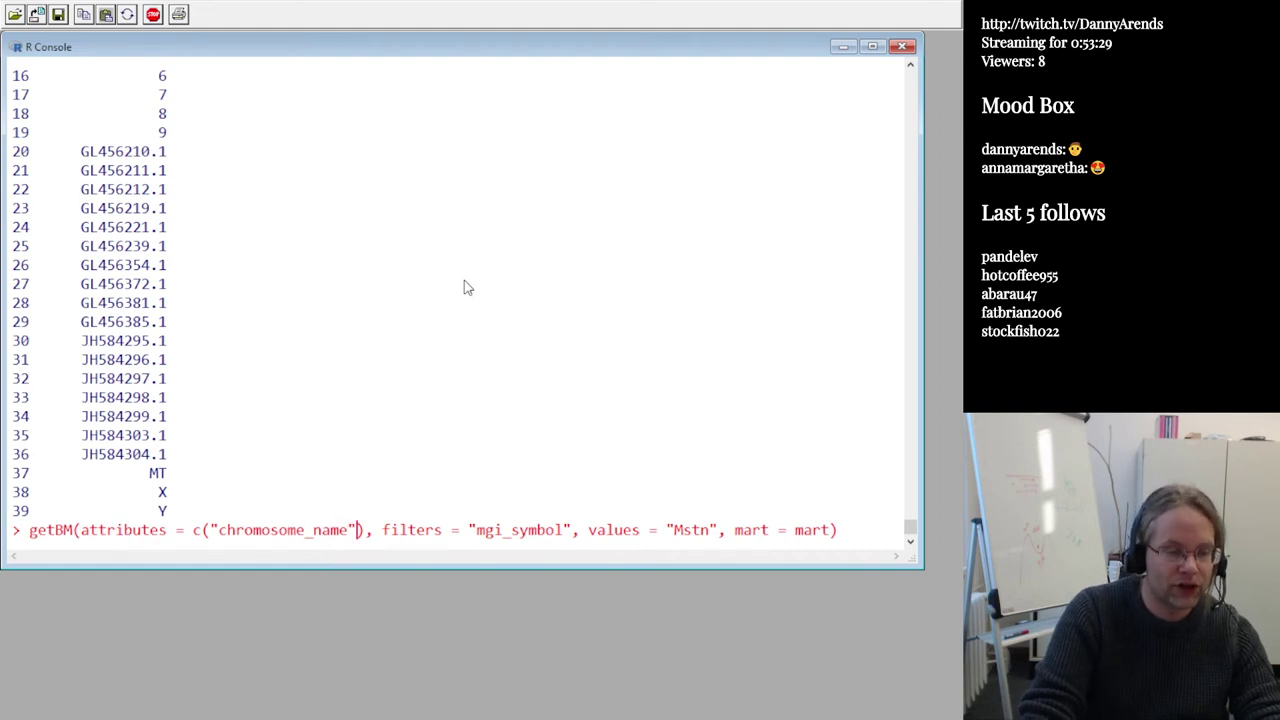
{"action": "type", "text": ", \"\""}
{"action": "key", "text": "Left"}
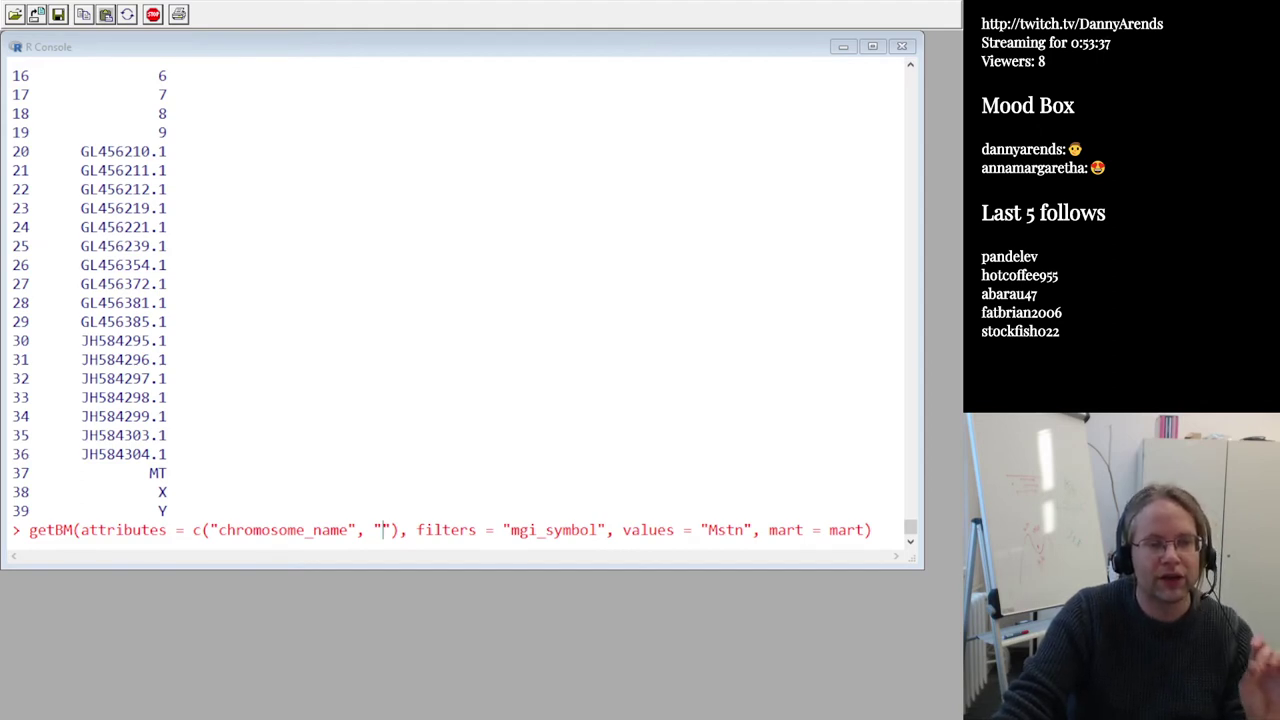
{"action": "left_click", "coordinate": [126, 394]}
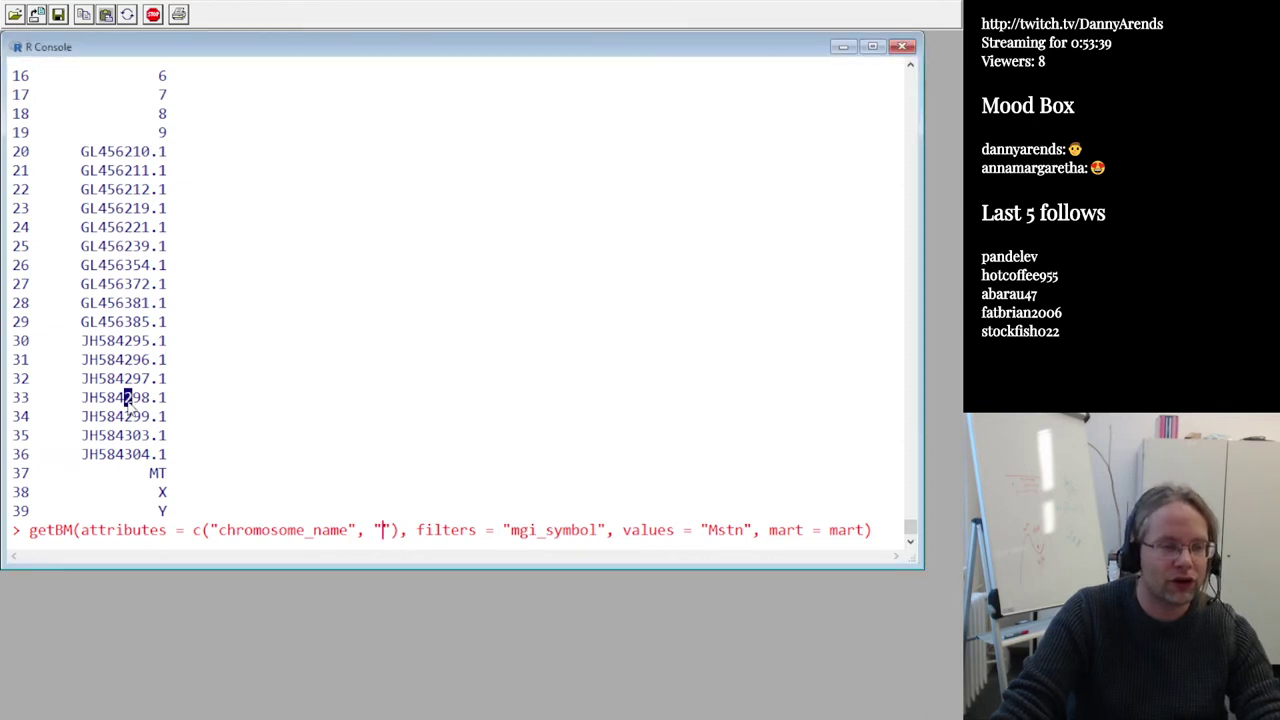
{"action": "type", "text": "star"}
{"action": "type", "text": "t_position"}
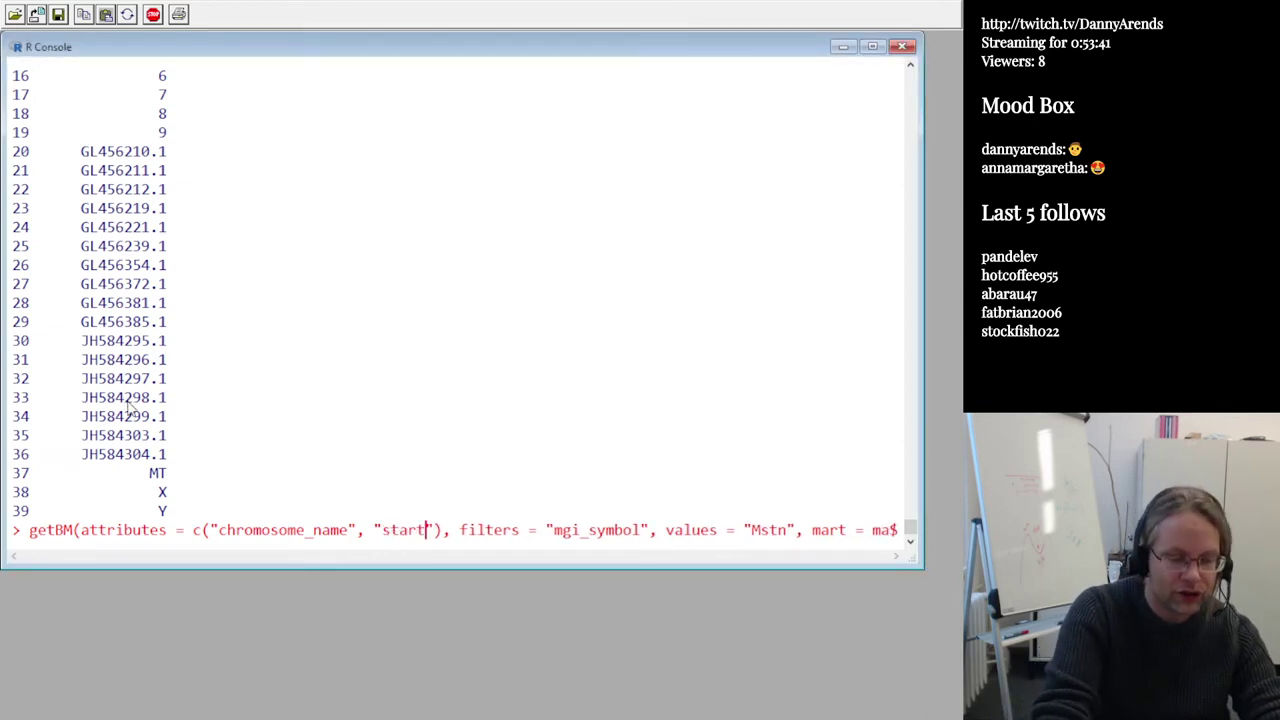
{"action": "key", "text": "Right"}
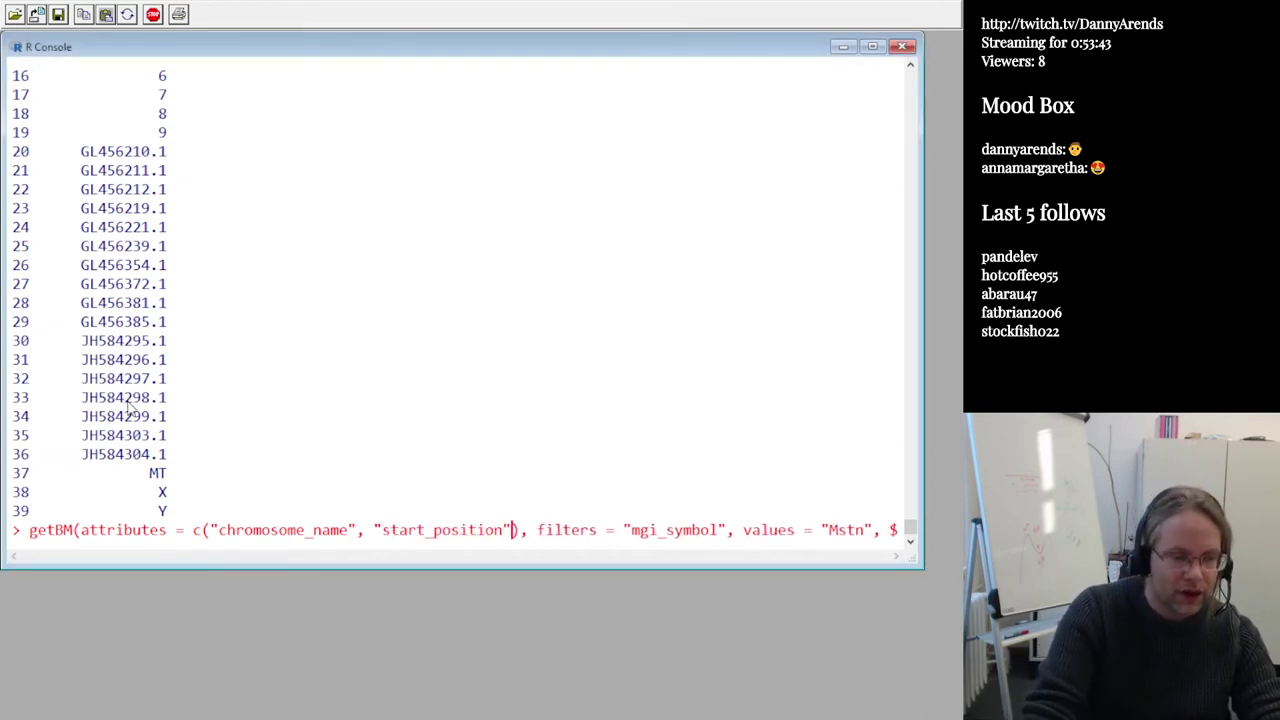
{"action": "type", "text": ", \"end_position"}
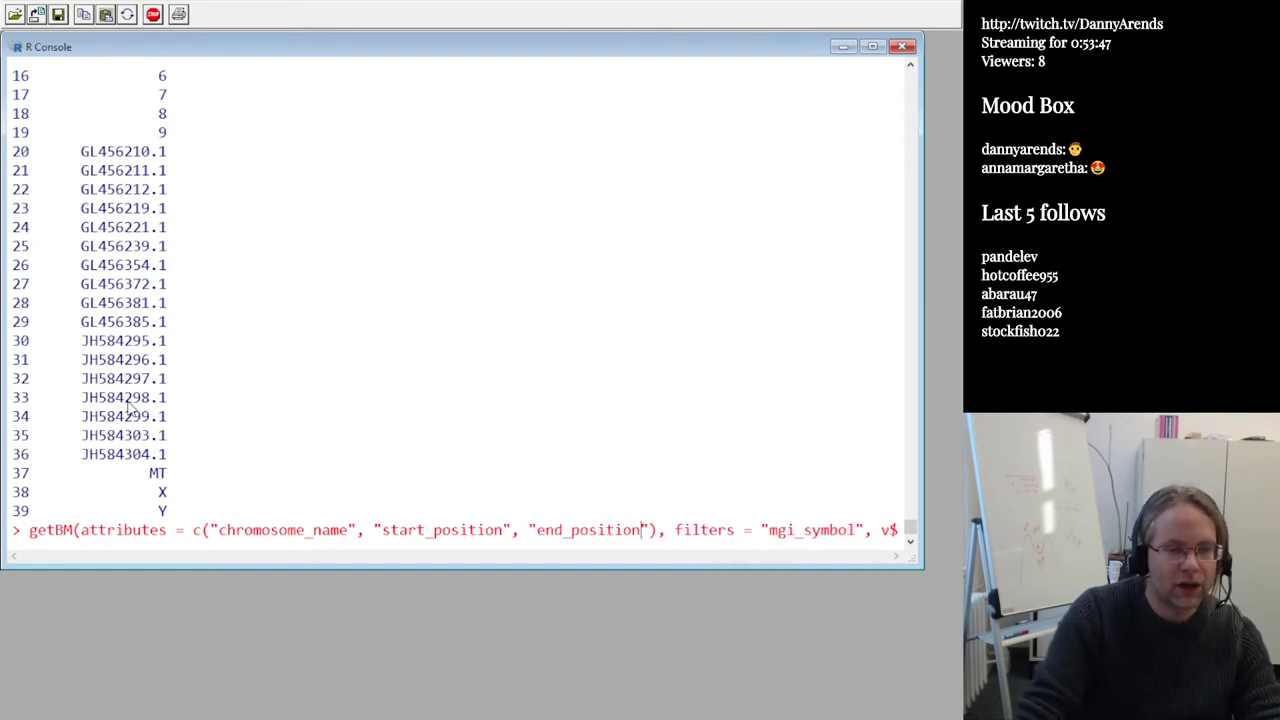
Enlarge the console and run the query, returning chromosome 1, 53100799 to 53107238
{"action": "left_click_drag", "start_coordinate": [912, 557], "coordinate": [921, 603]}
{"action": "left_click", "coordinate": [752, 603]}
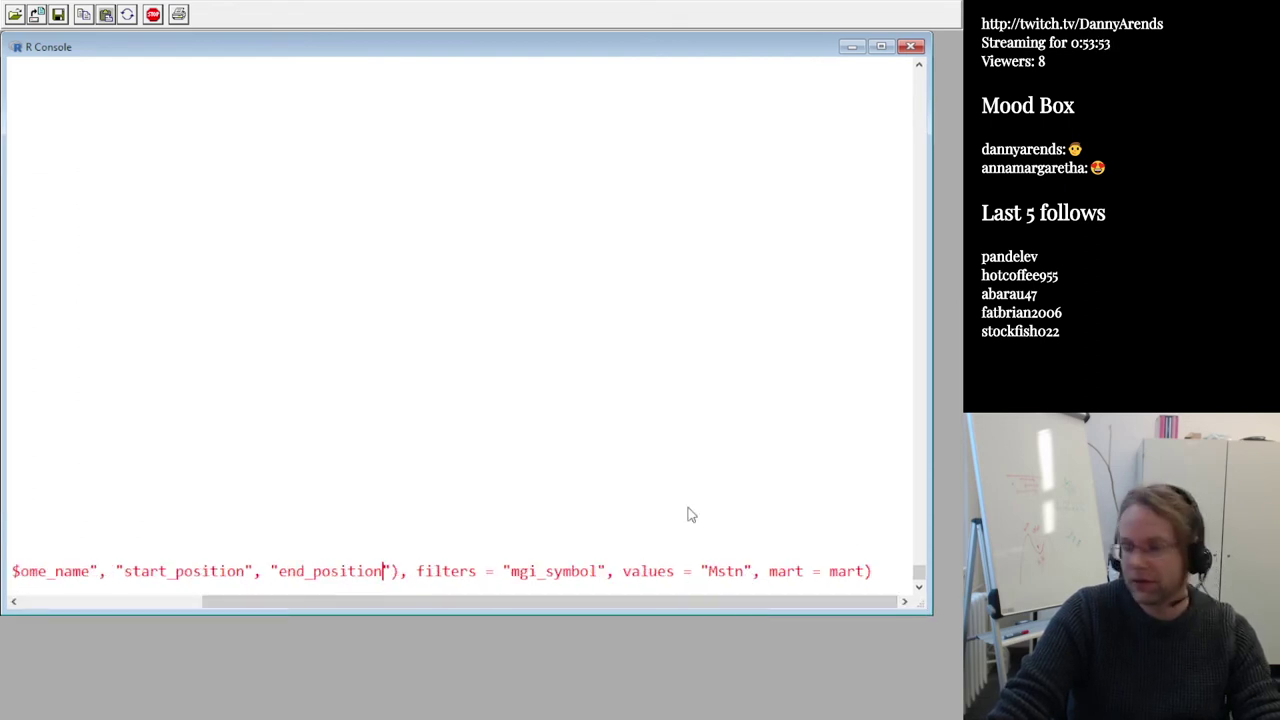
{"action": "key", "text": "Return"}
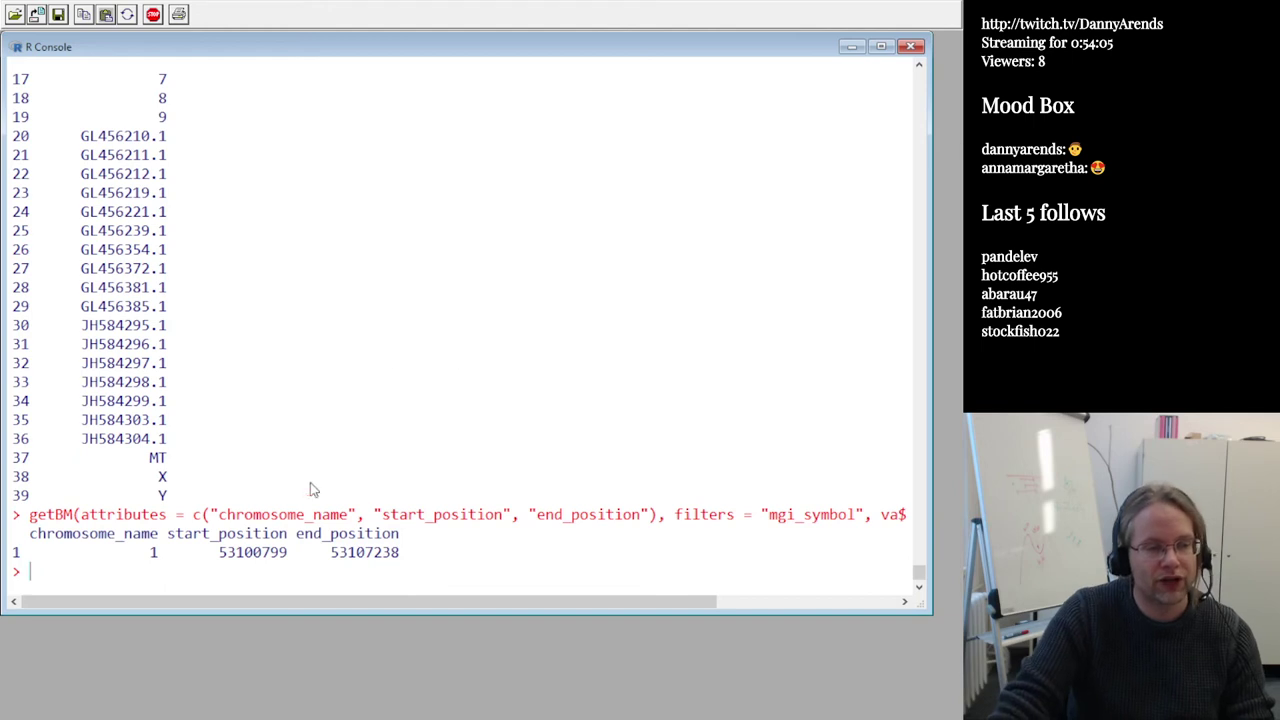
{"action": "left_click_drag", "start_coordinate": [224, 558], "coordinate": [236, 562]}
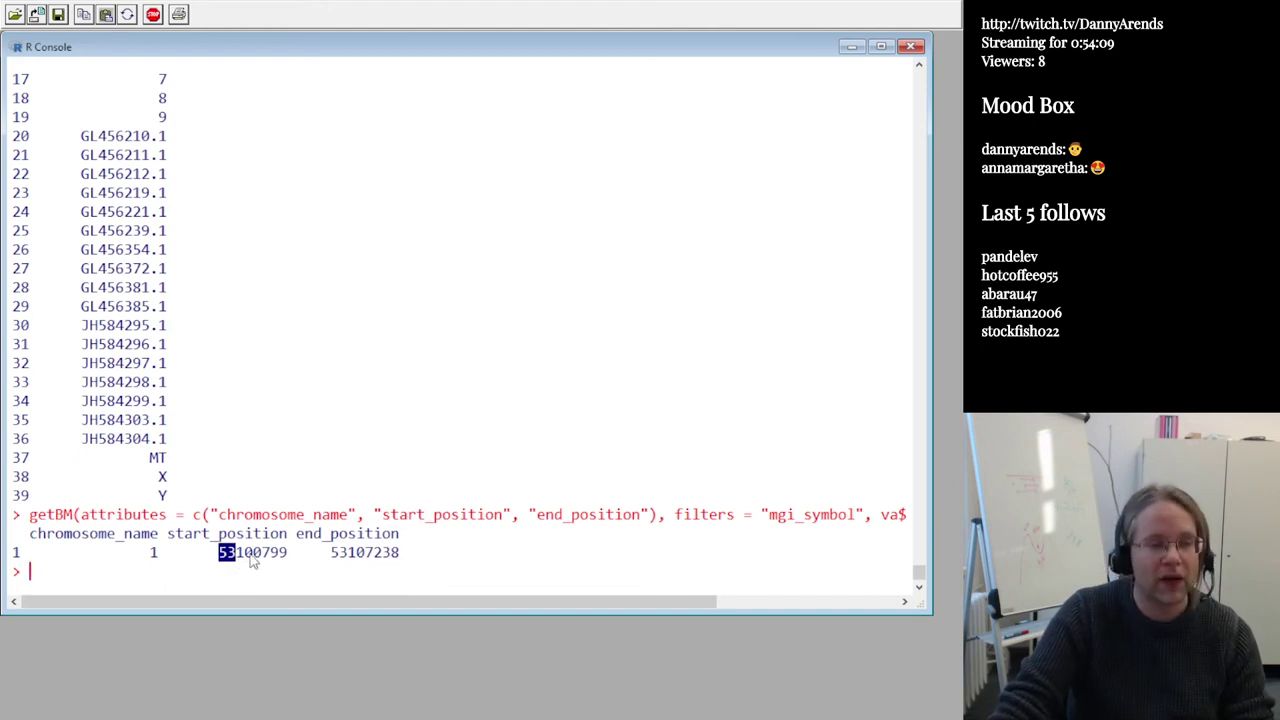
{"action": "left_click_drag", "start_coordinate": [332, 553], "coordinate": [346, 558]}
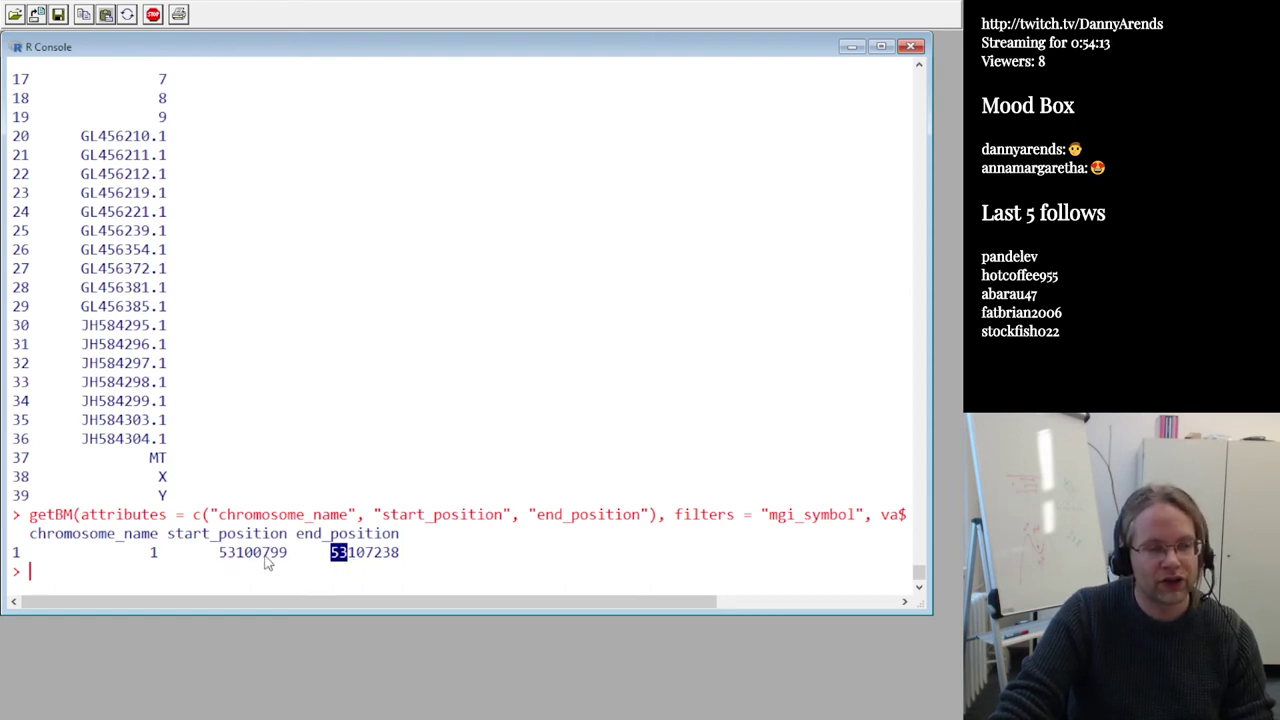
{"action": "left_click_drag", "start_coordinate": [331, 555], "coordinate": [396, 560]}
{"action": "key", "text": "ctrl+c"}
{"action": "key", "text": "ctrl+v"}
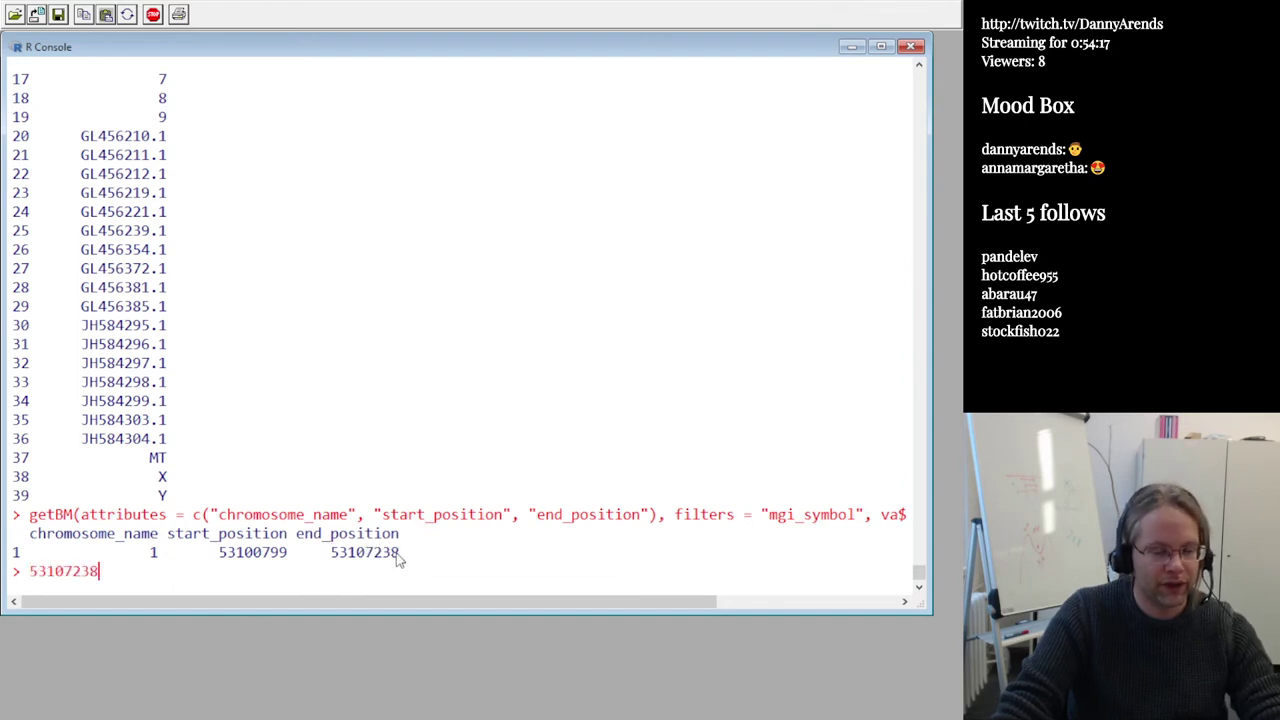
{"action": "type", "text": "-"}
{"action": "left_click_drag", "start_coordinate": [219, 556], "coordinate": [284, 560]}
{"action": "key", "text": "ctrl+c"}
{"action": "key", "text": "ctrl+v"}
{"action": "key", "text": "Return"}
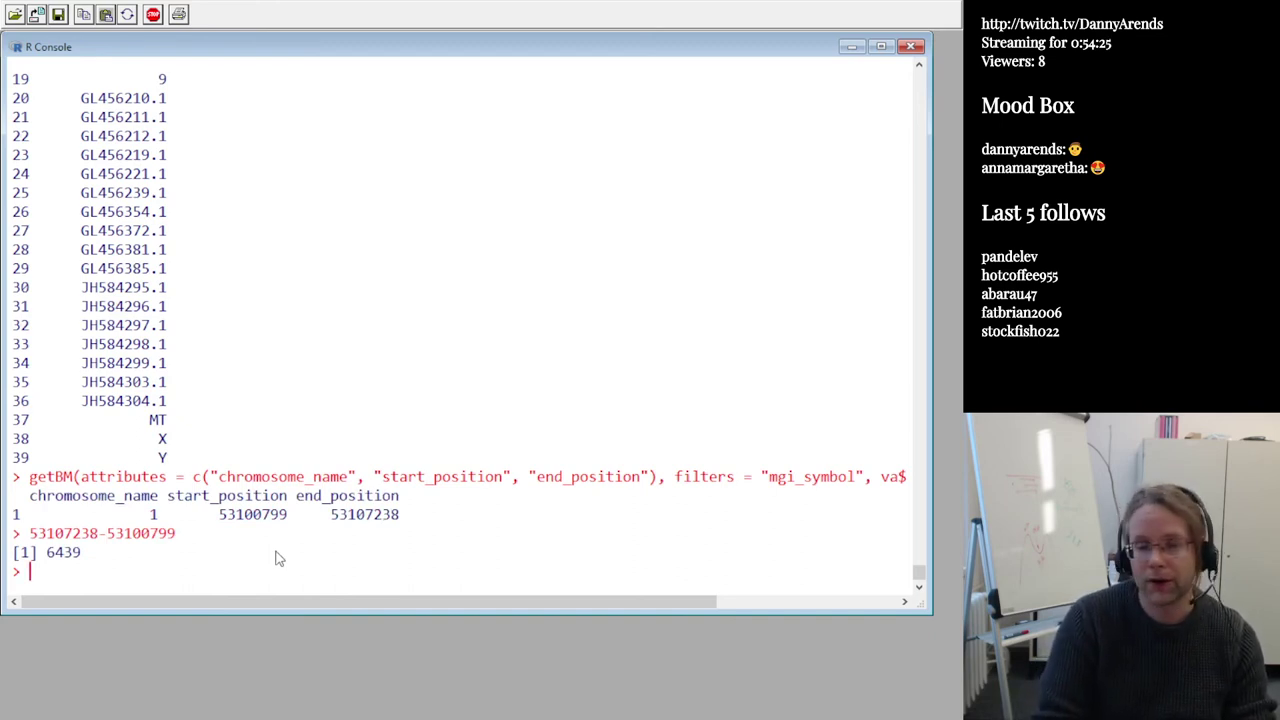
{"action": "key", "text": "alt+Tab"}
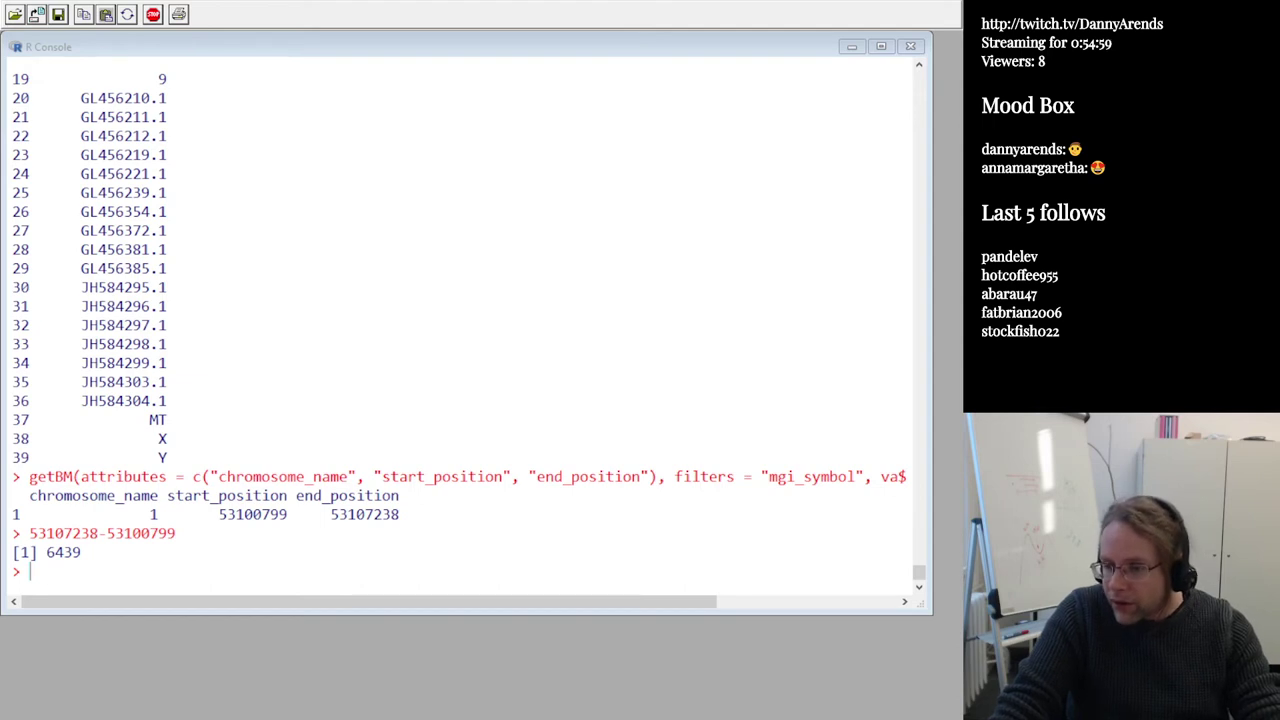
{"action": "key", "text": "alt+Tab"}
Highlight getBM and its mgi_symbol, chromosome_name, start_position and end_position attributes throughout the script
{"action": "left_click", "coordinate": [195, 522]}
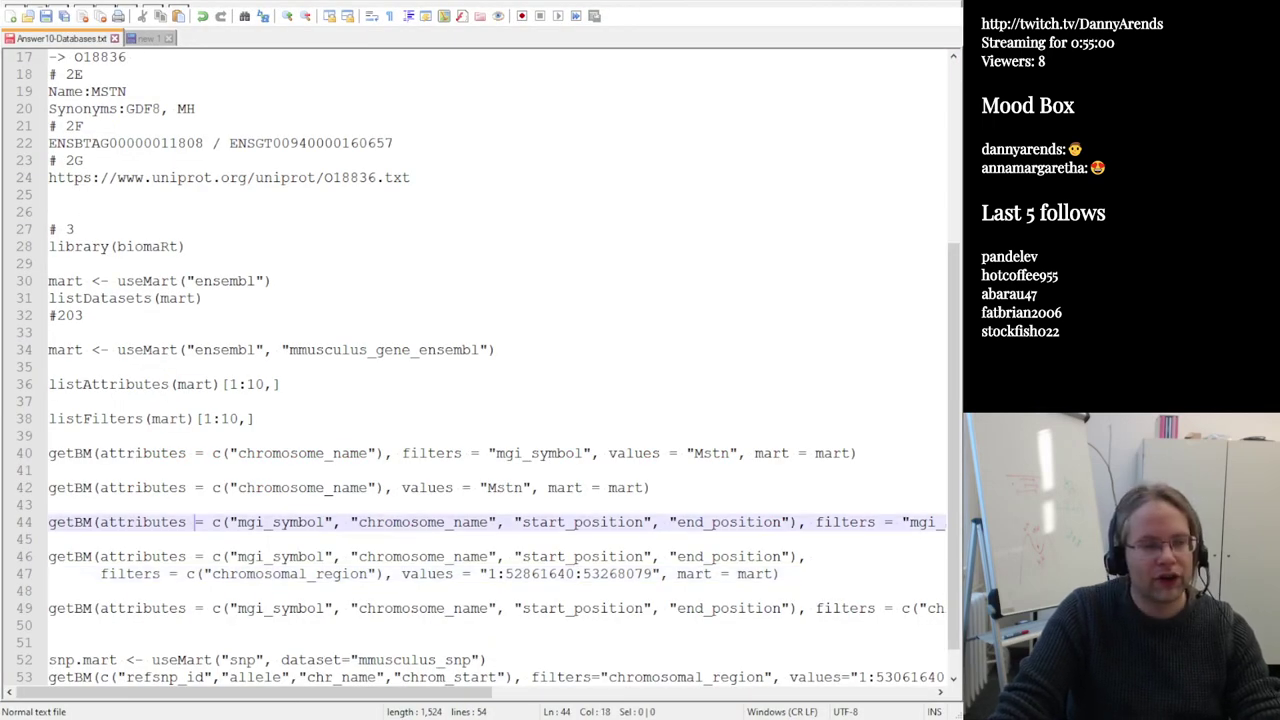
{"action": "double_click", "coordinate": [66, 557]}
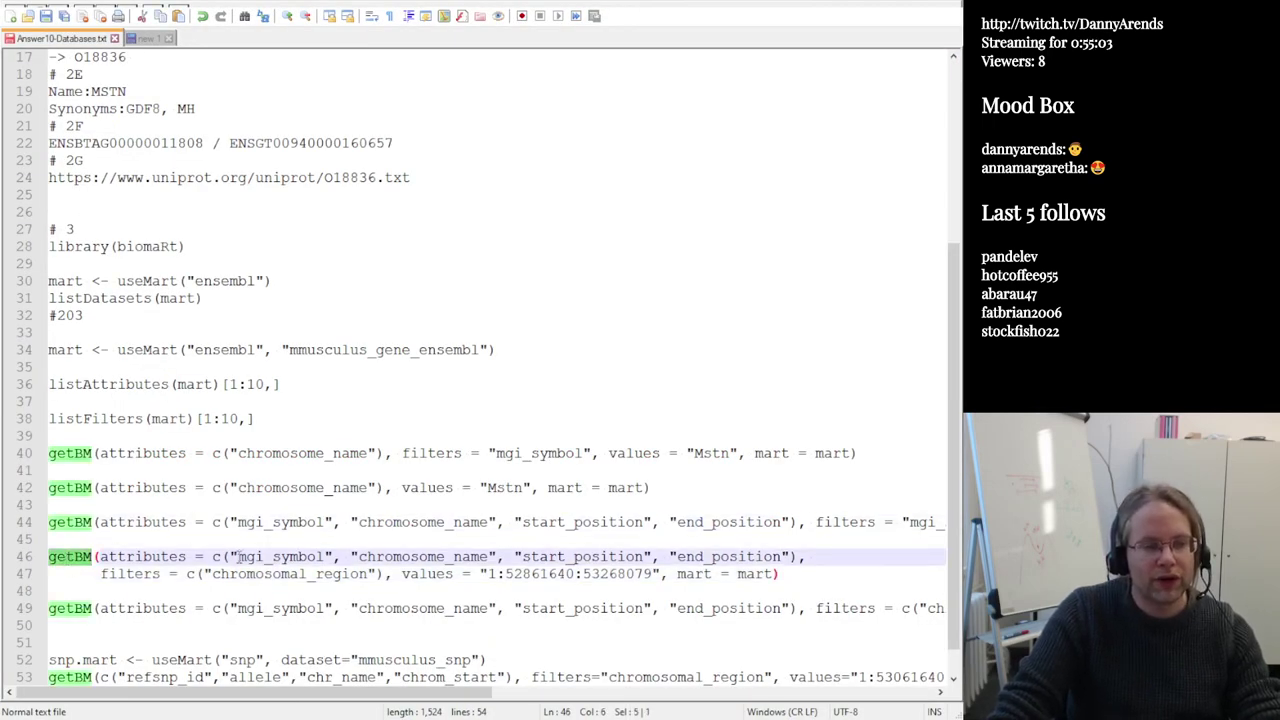
{"action": "left_click_drag", "start_coordinate": [238, 557], "coordinate": [325, 557]}
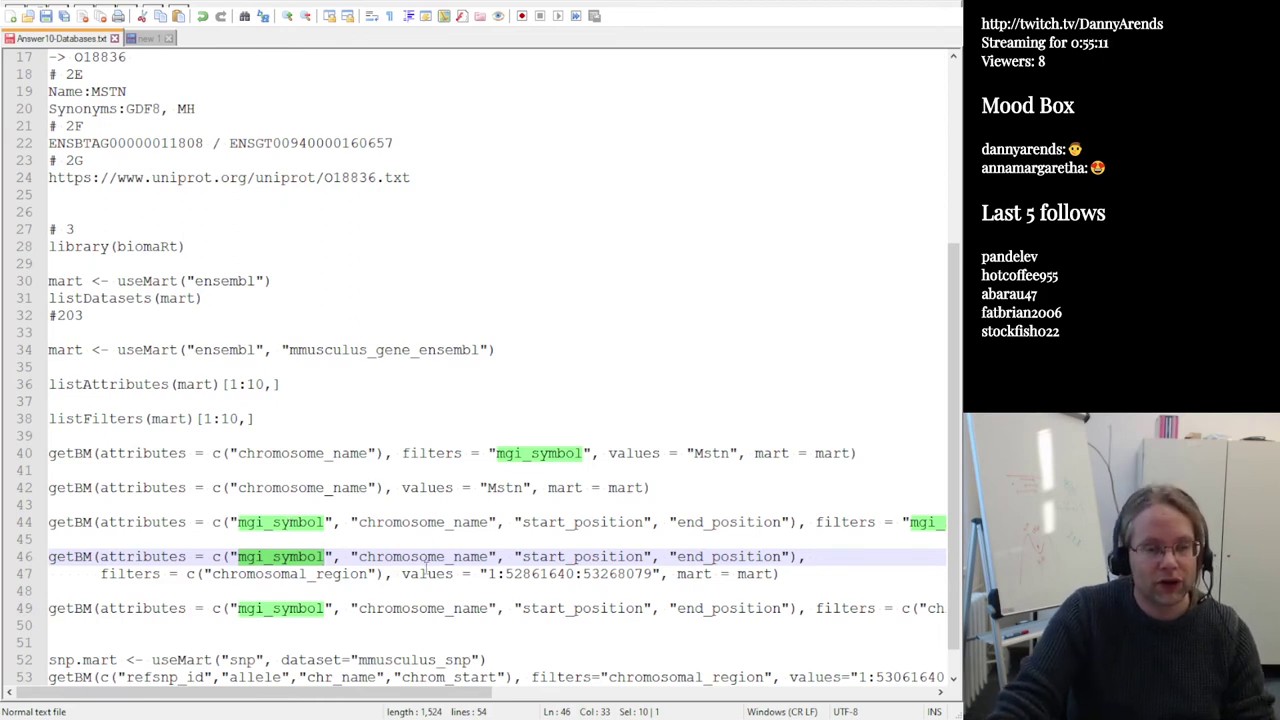
{"action": "double_click", "coordinate": [425, 558]}
{"action": "left_click", "coordinate": [576, 557]}
{"action": "double_click", "coordinate": [578, 557]}
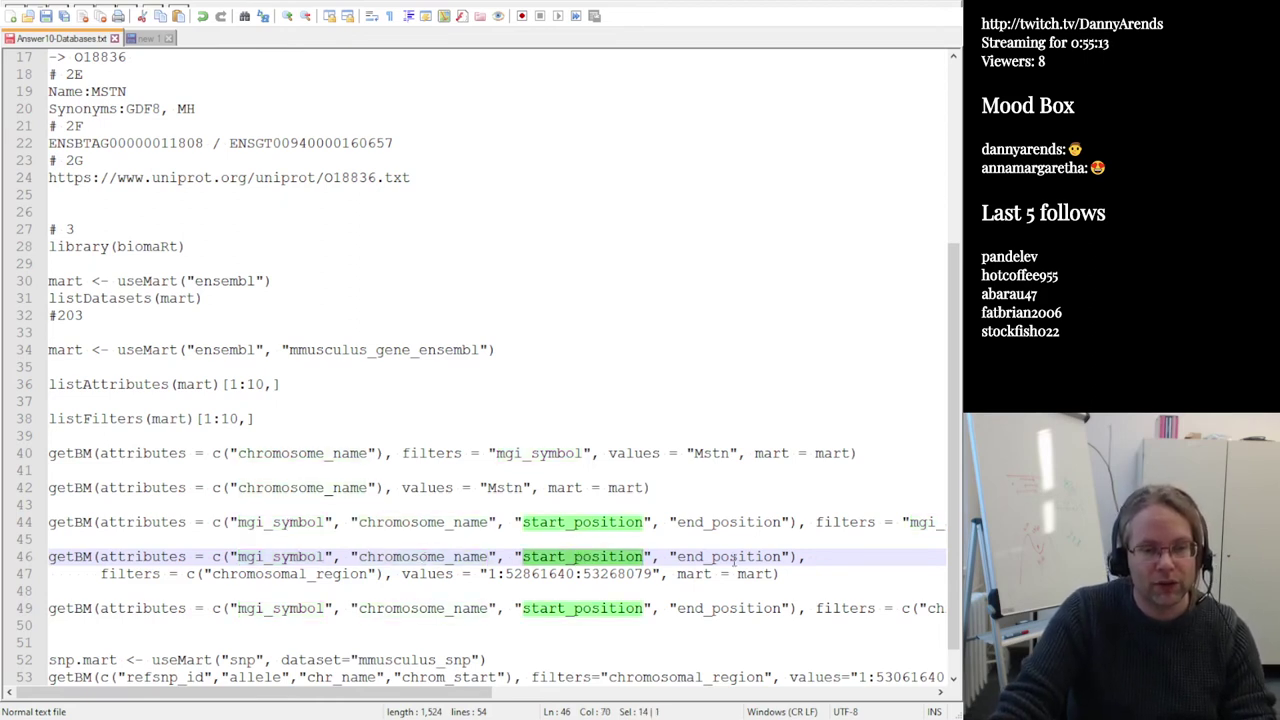
{"action": "double_click", "coordinate": [729, 557]}
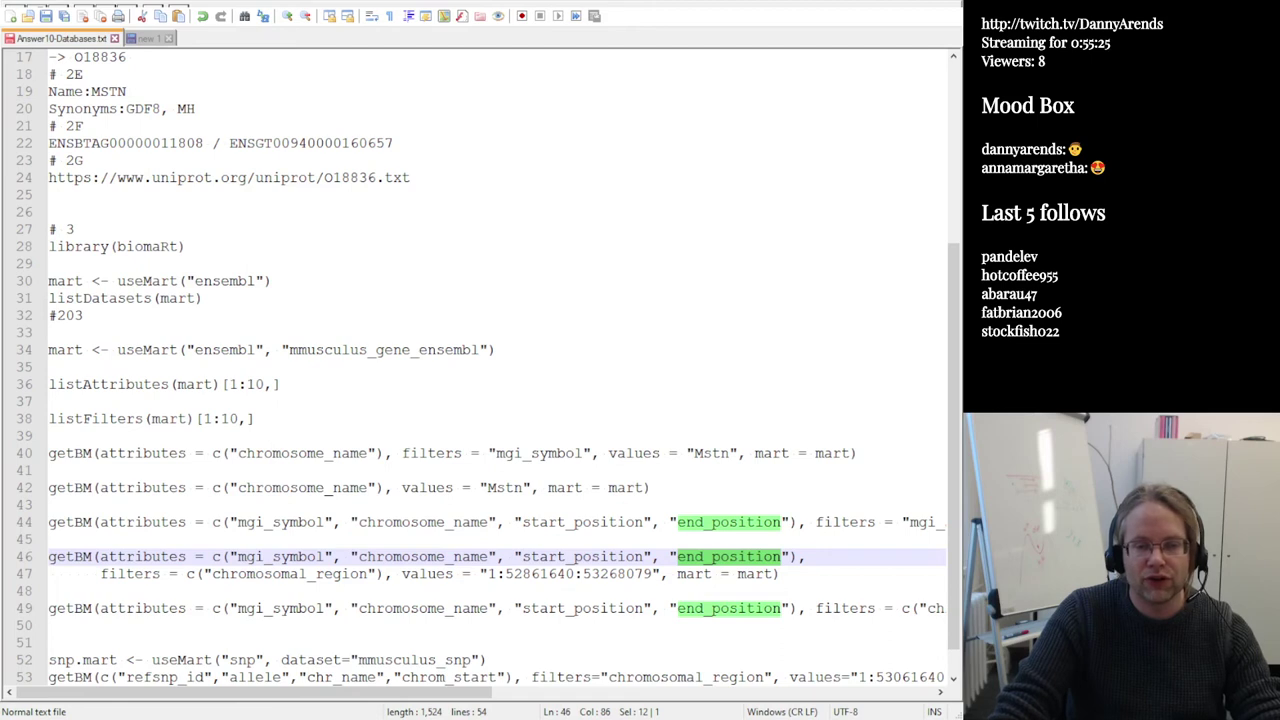
Select the region query lines, then paste and undo a value on empty line 48
{"action": "key", "text": "Up"}
{"action": "key", "text": "shift+Down"}
{"action": "key", "text": "shift+Down"}
{"action": "key", "text": "shift+Down"}
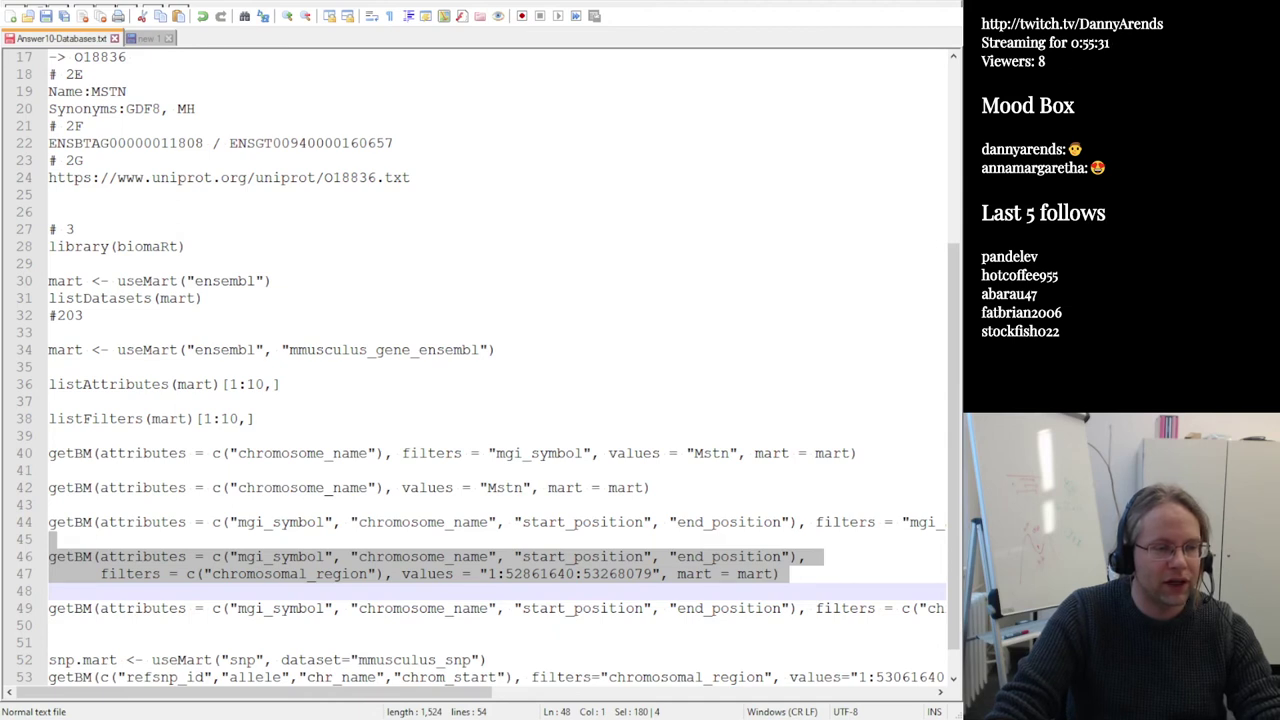
{"action": "left_click", "coordinate": [534, 592]}
{"action": "key", "text": "ctrl+v"}
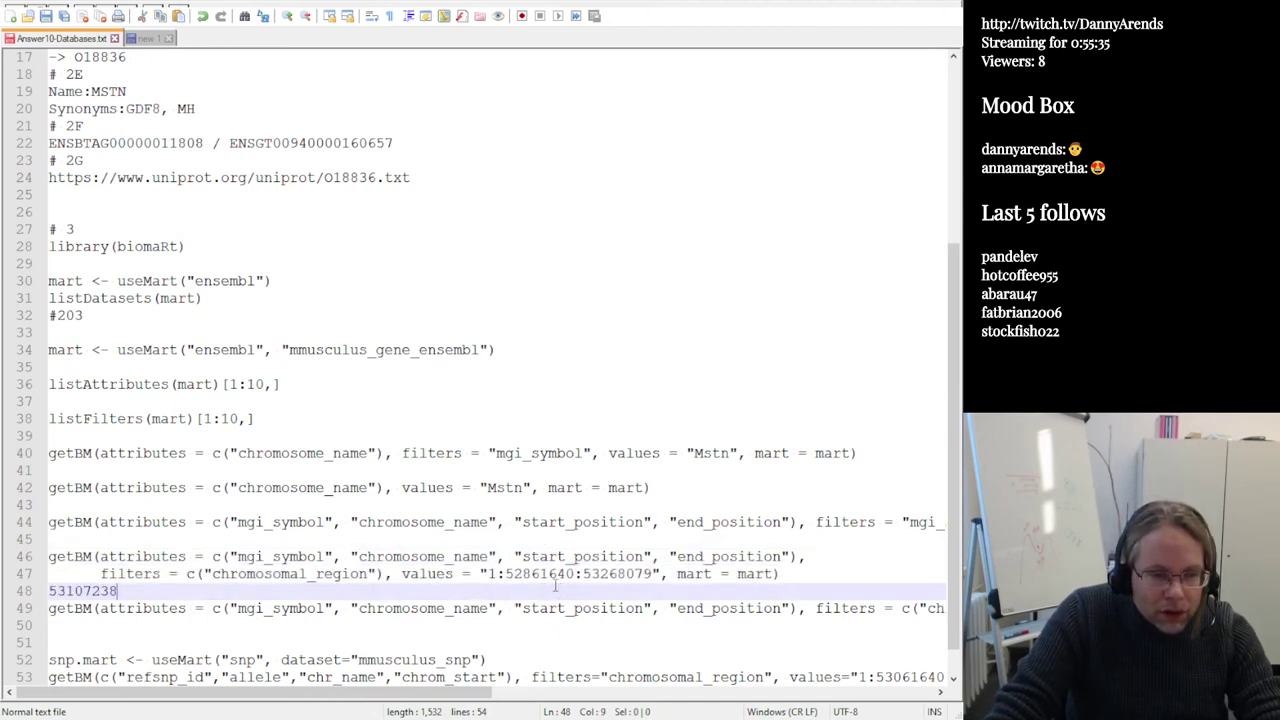
{"action": "key", "text": "ctrl+z"}
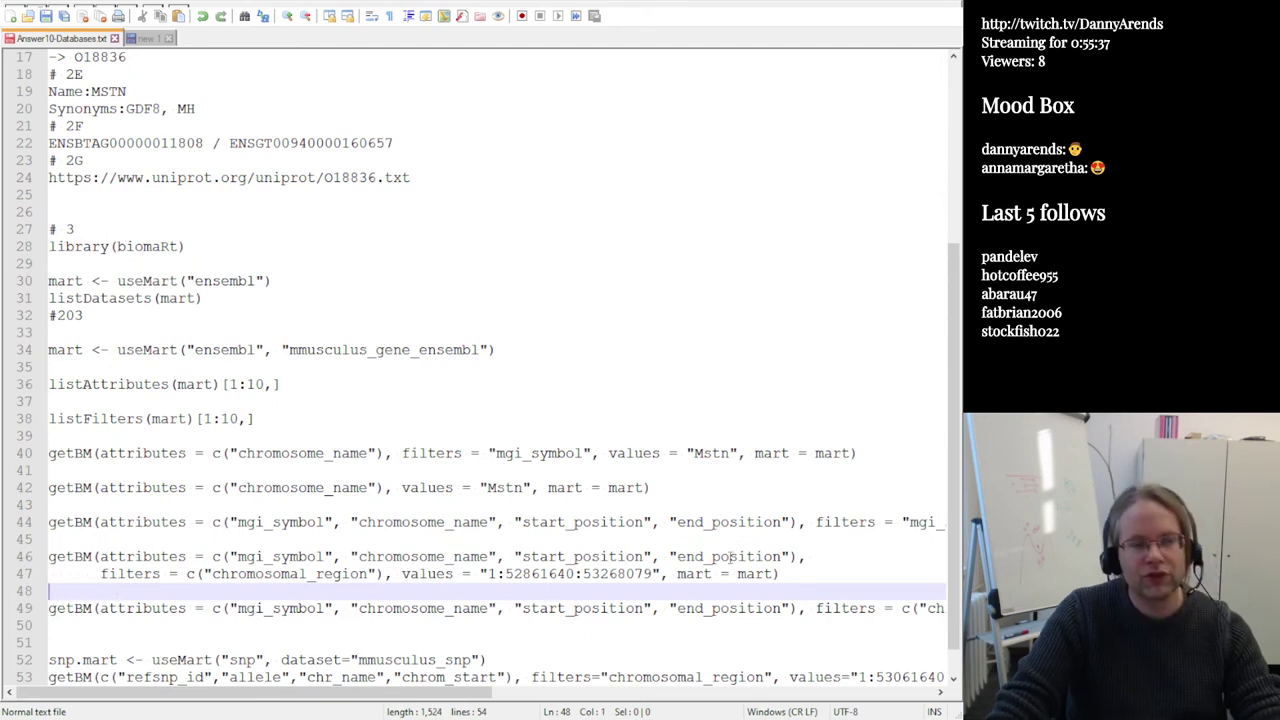
Select the two-line region query for 1:52861640:53268079, pointing out its start and end values
{"action": "left_click_drag", "start_coordinate": [804, 573], "coordinate": [30, 557]}
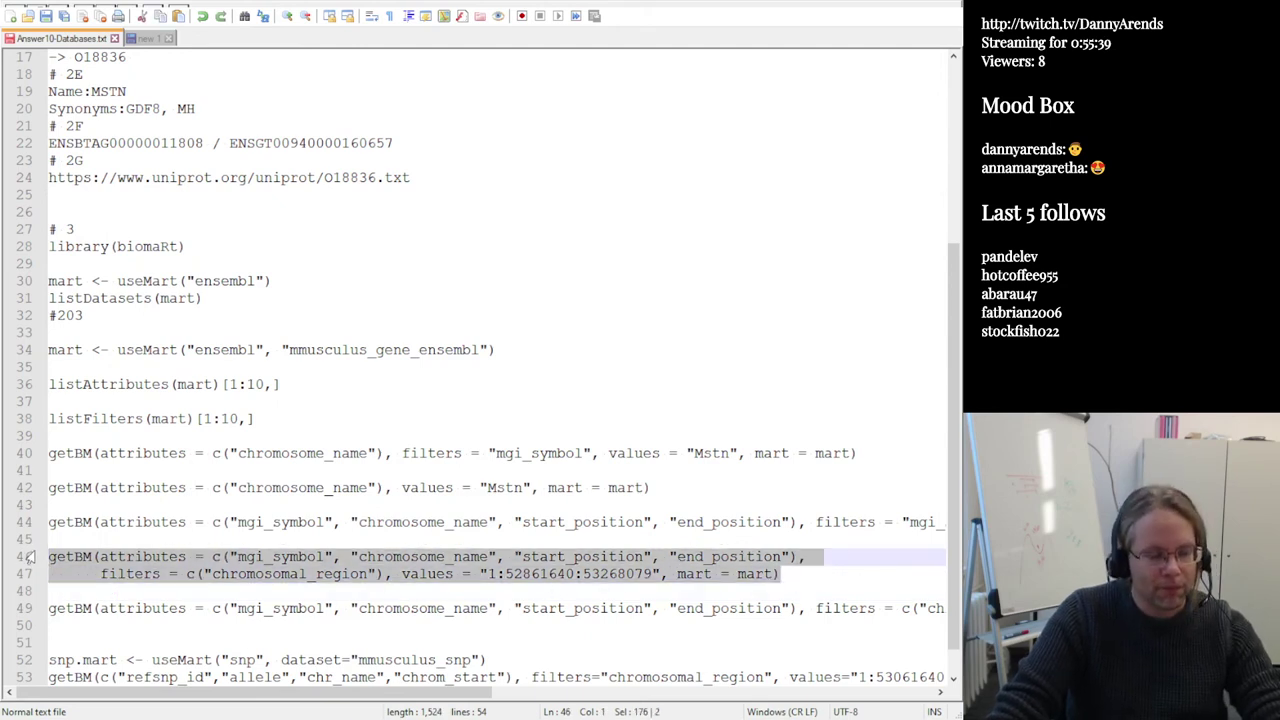
{"action": "double_click", "coordinate": [539, 574]}
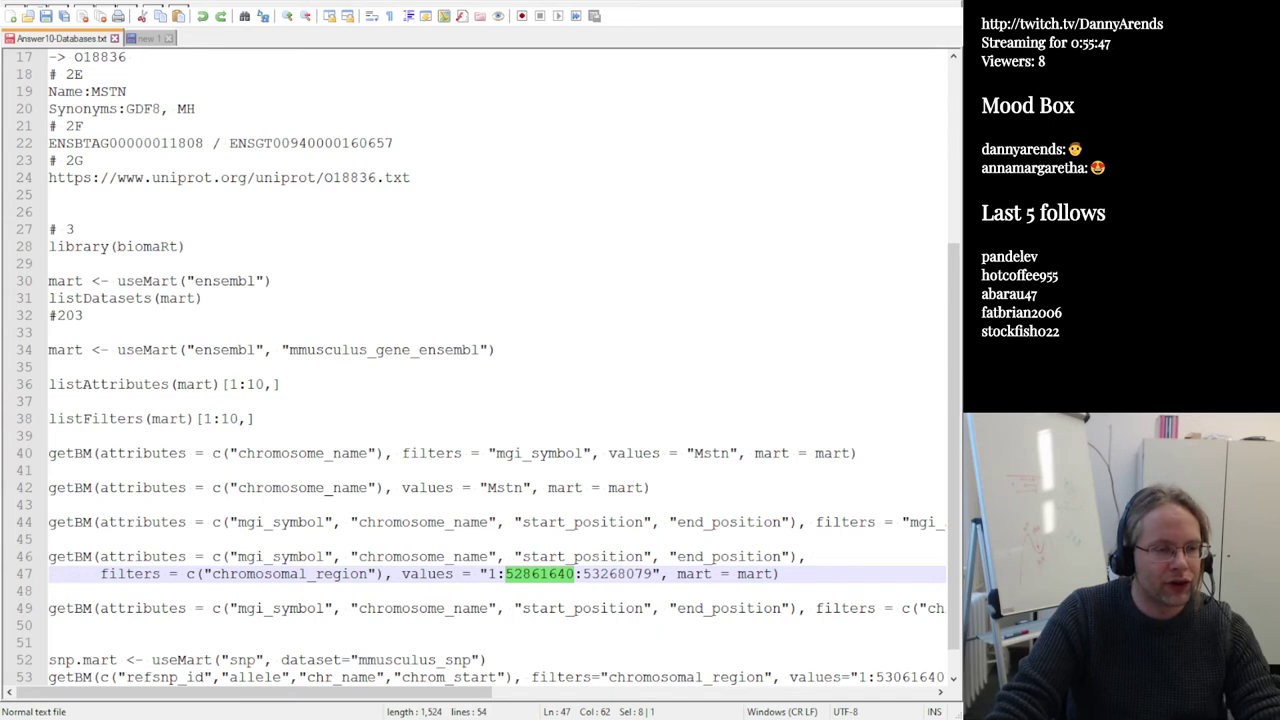
{"action": "key", "text": "Down"}
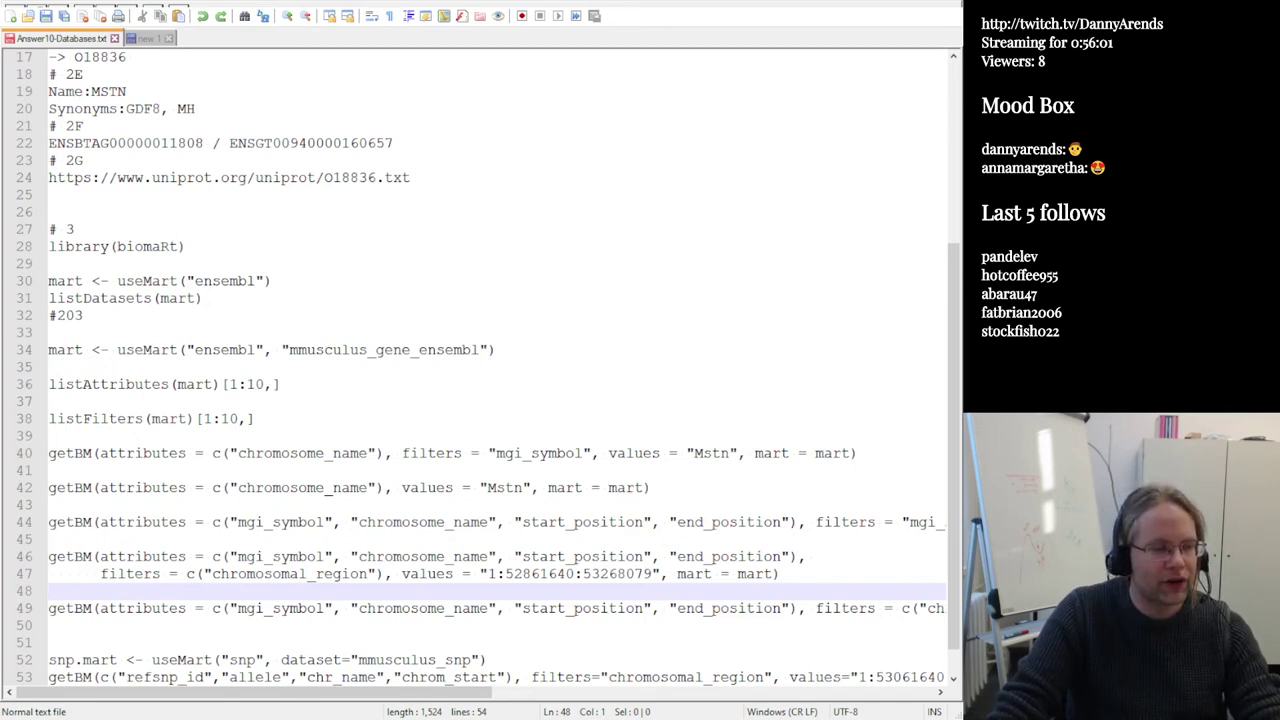
{"action": "key", "text": "Up"}
{"action": "key", "text": "Up"}
{"action": "key", "text": "End"}
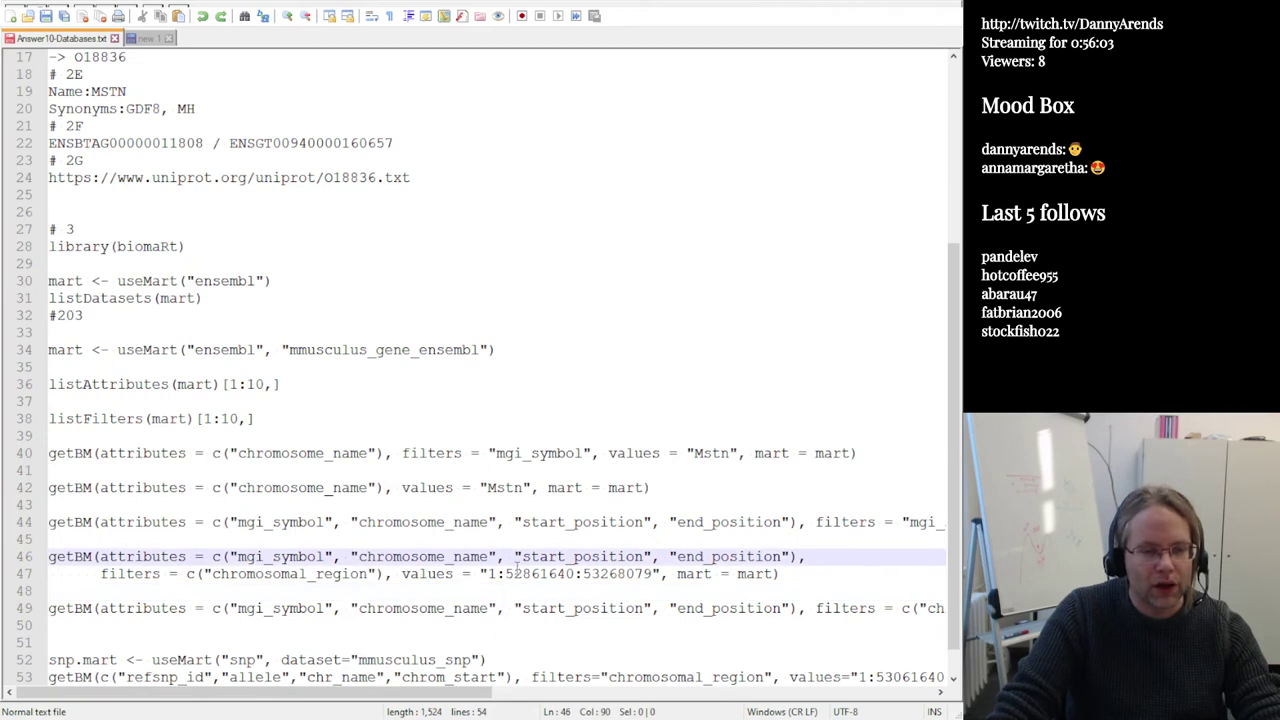
{"action": "double_click", "coordinate": [528, 573]}
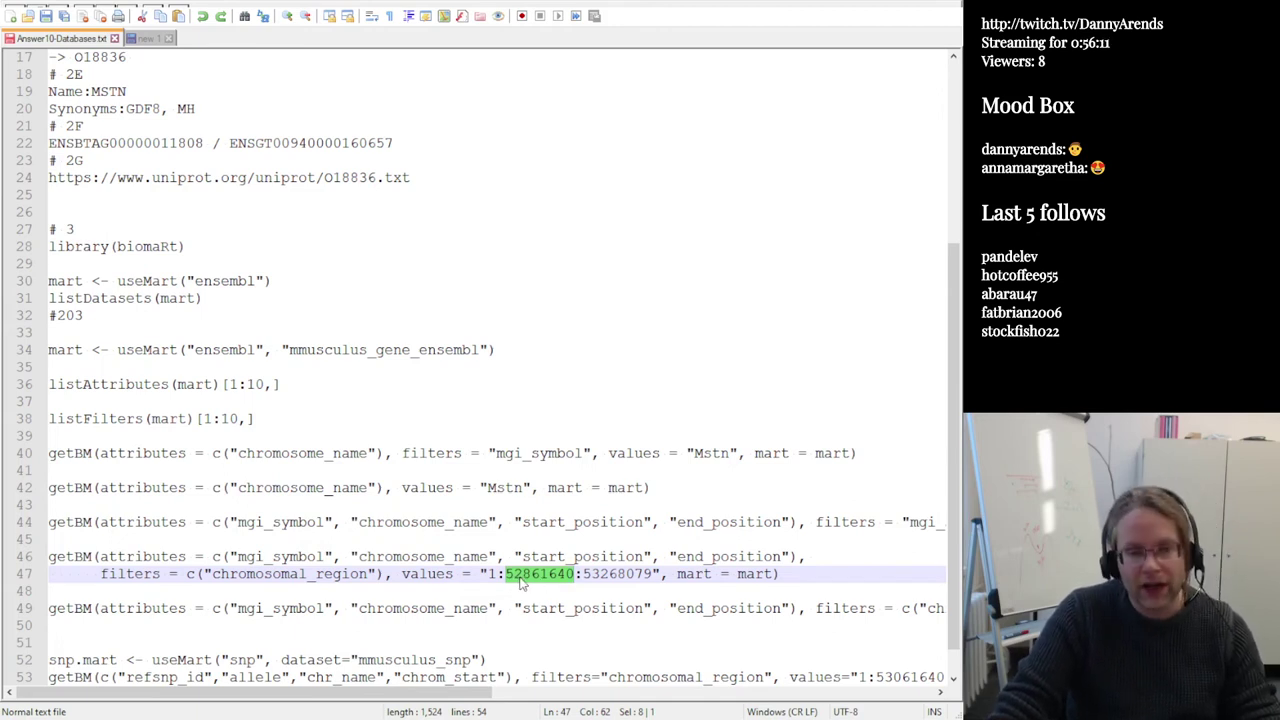
{"action": "left_click", "coordinate": [603, 573]}
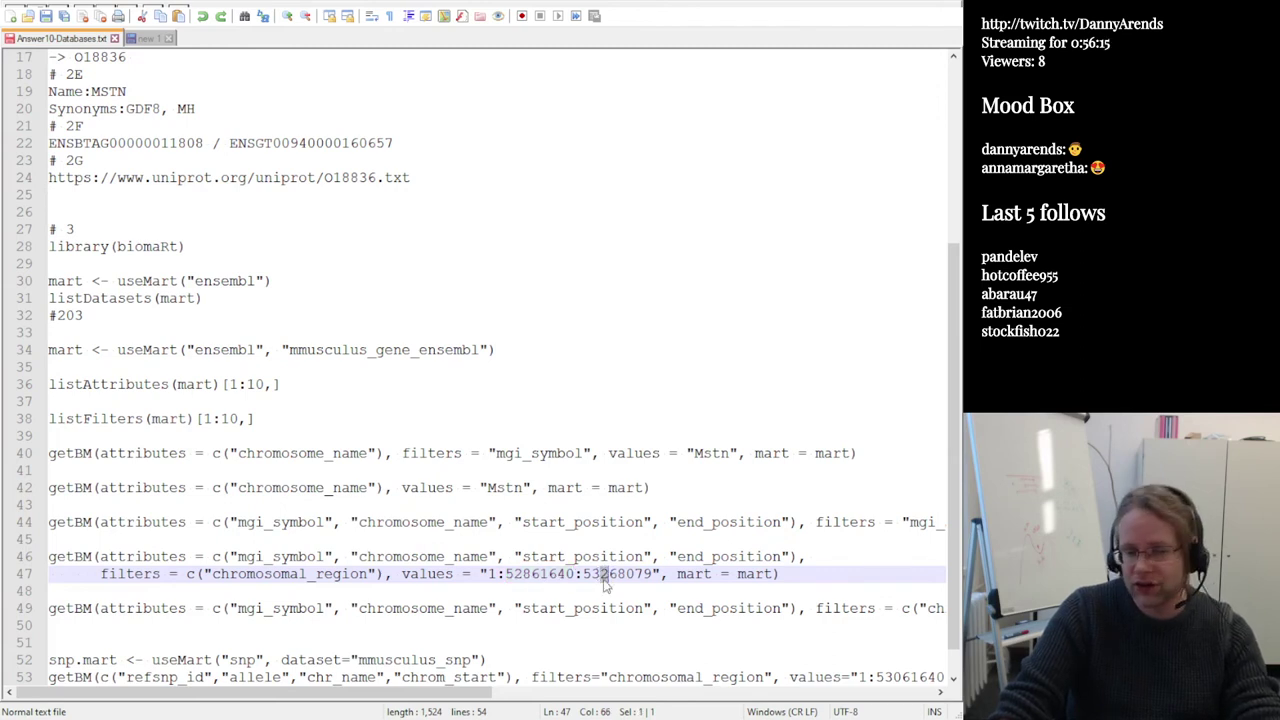
{"action": "left_click_drag", "start_coordinate": [412, 594], "coordinate": [4, 552]}
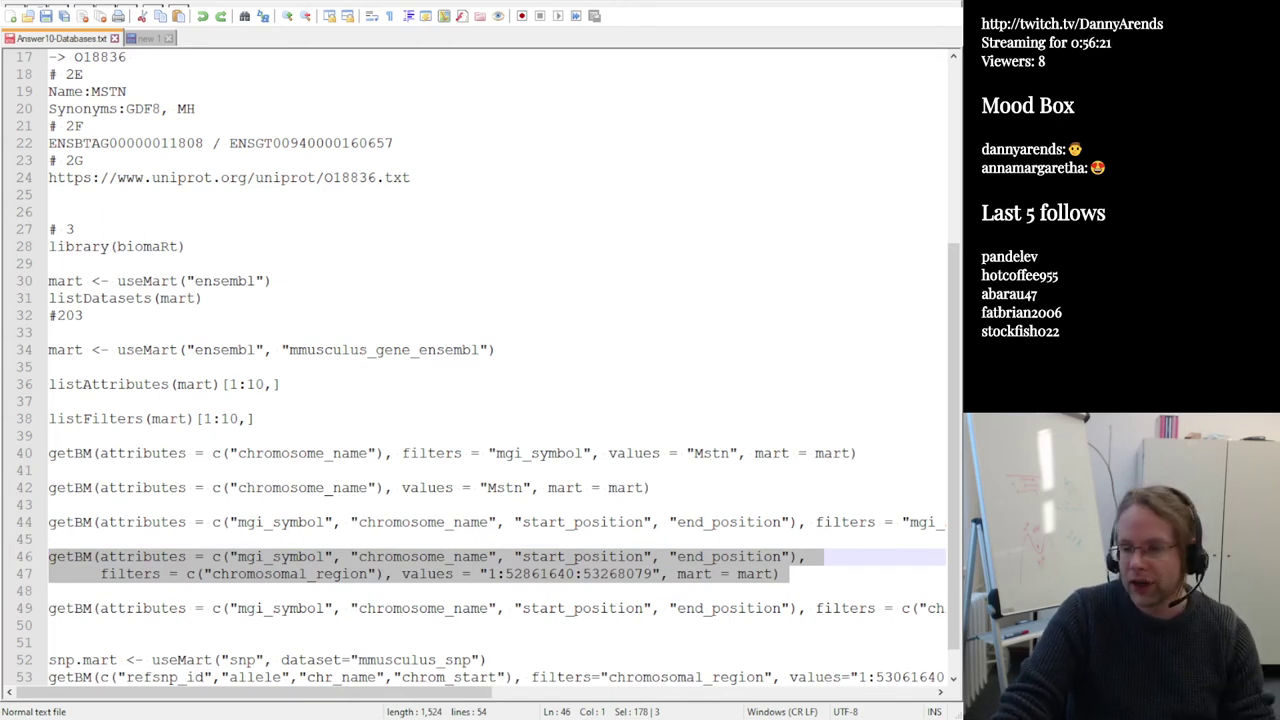
Send the region query to R, listing eight genes from Hibch to Gm28777, and review its arguments
{"action": "key", "text": "F8"}
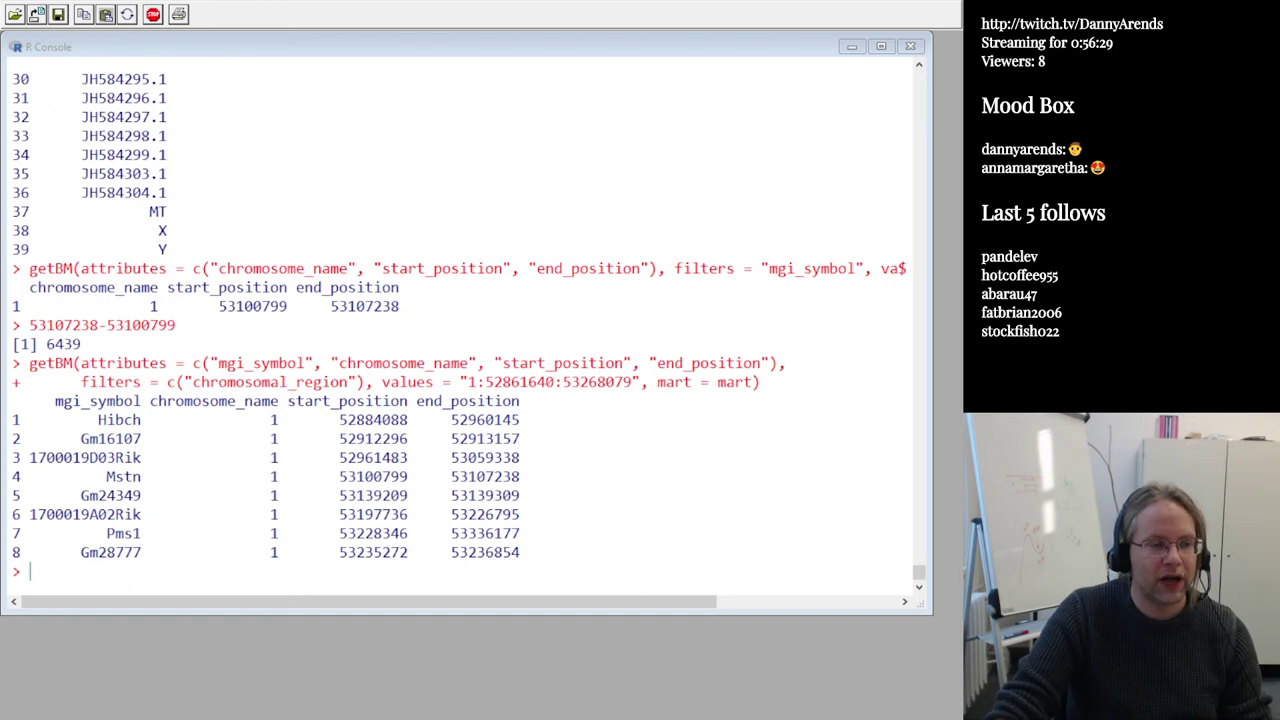
{"action": "left_click_drag", "start_coordinate": [210, 363], "coordinate": [778, 368]}
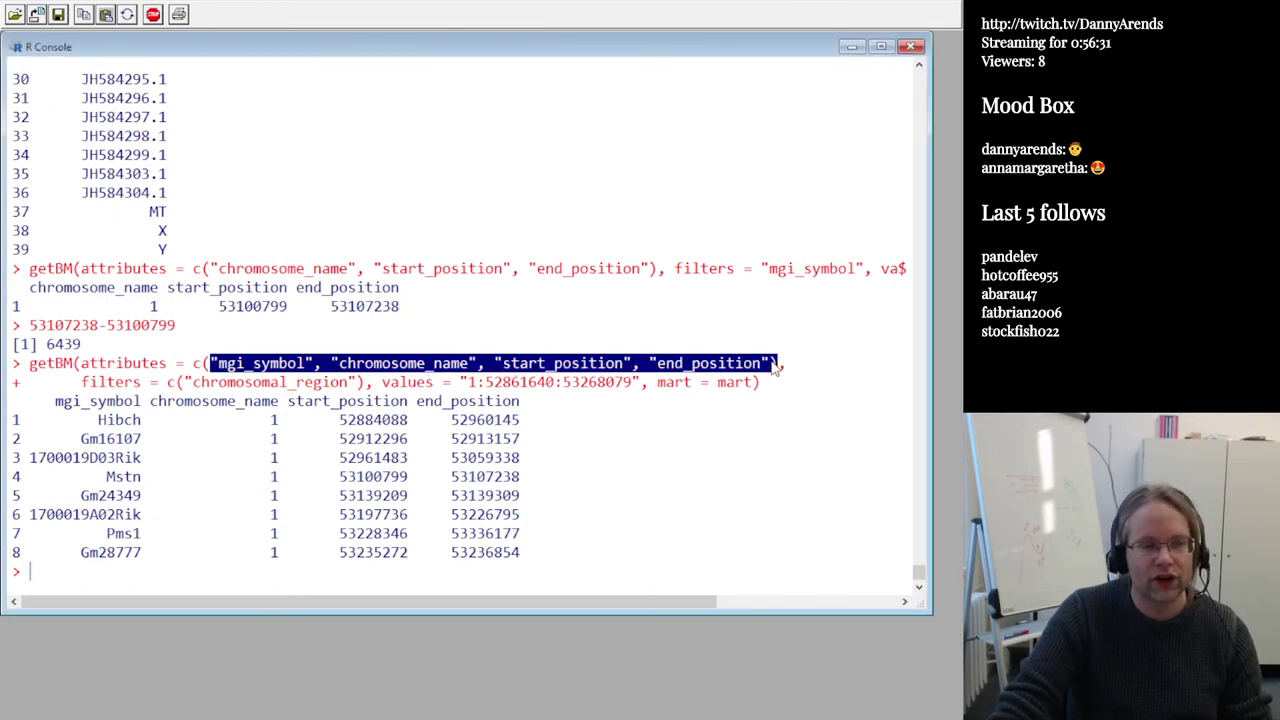
{"action": "left_click_drag", "start_coordinate": [82, 382], "coordinate": [645, 388]}
{"action": "left_click", "coordinate": [390, 384]}
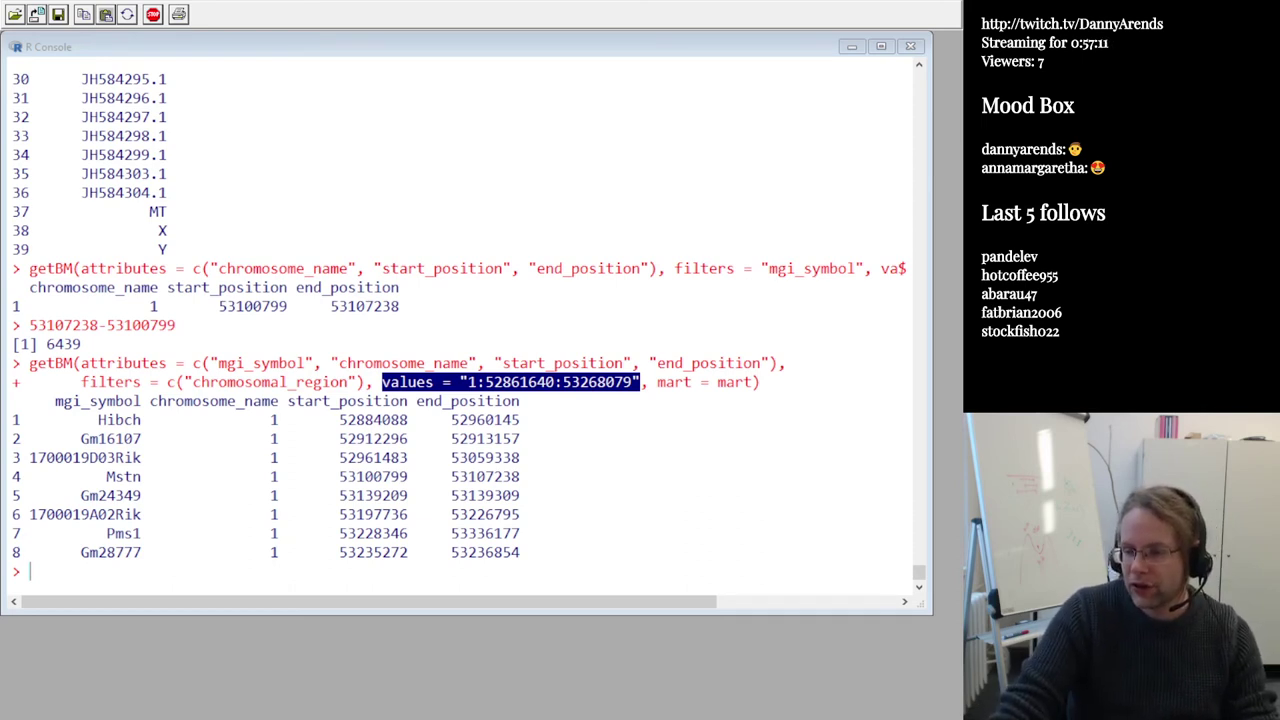
{"action": "key", "text": "alt+Tab"}
{"action": "left_click", "coordinate": [441, 418]}
Move the values argument of the biotype-filtered getBM query onto its own line
{"action": "scroll", "coordinate": [439, 417], "scroll_direction": "down", "scroll_amount": 1}
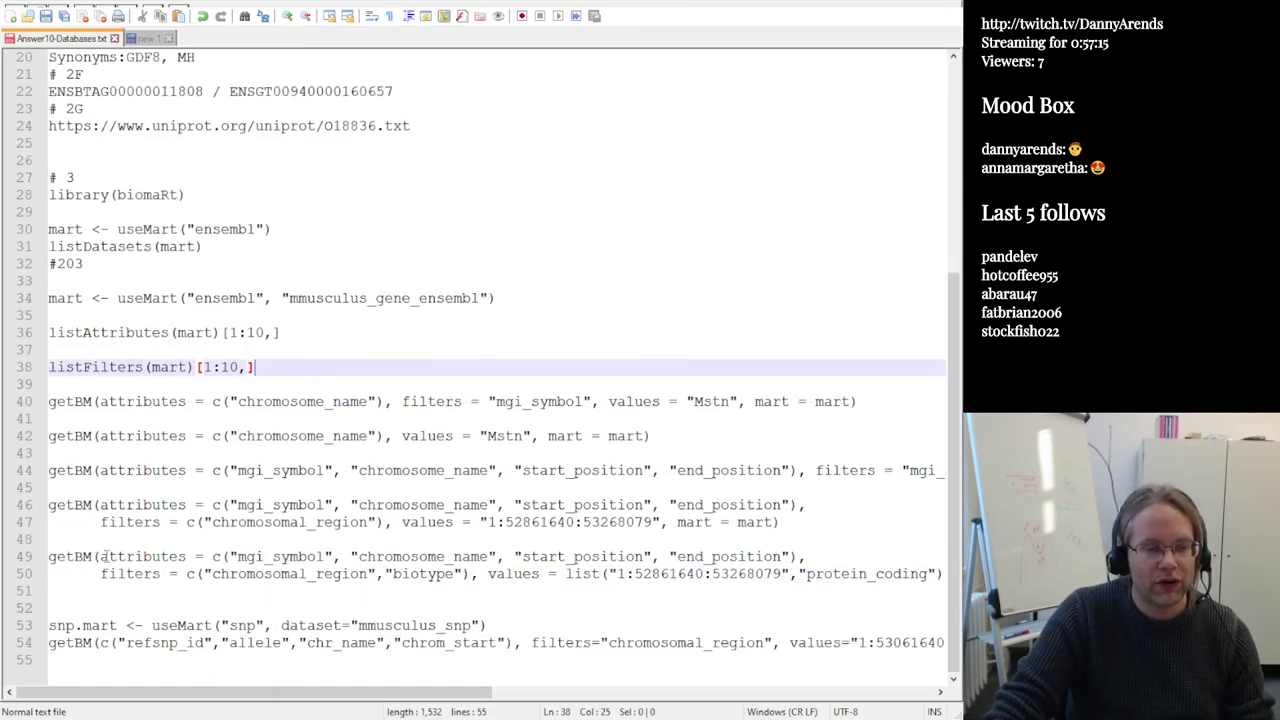
{"action": "left_click_drag", "start_coordinate": [104, 556], "coordinate": [808, 556]}
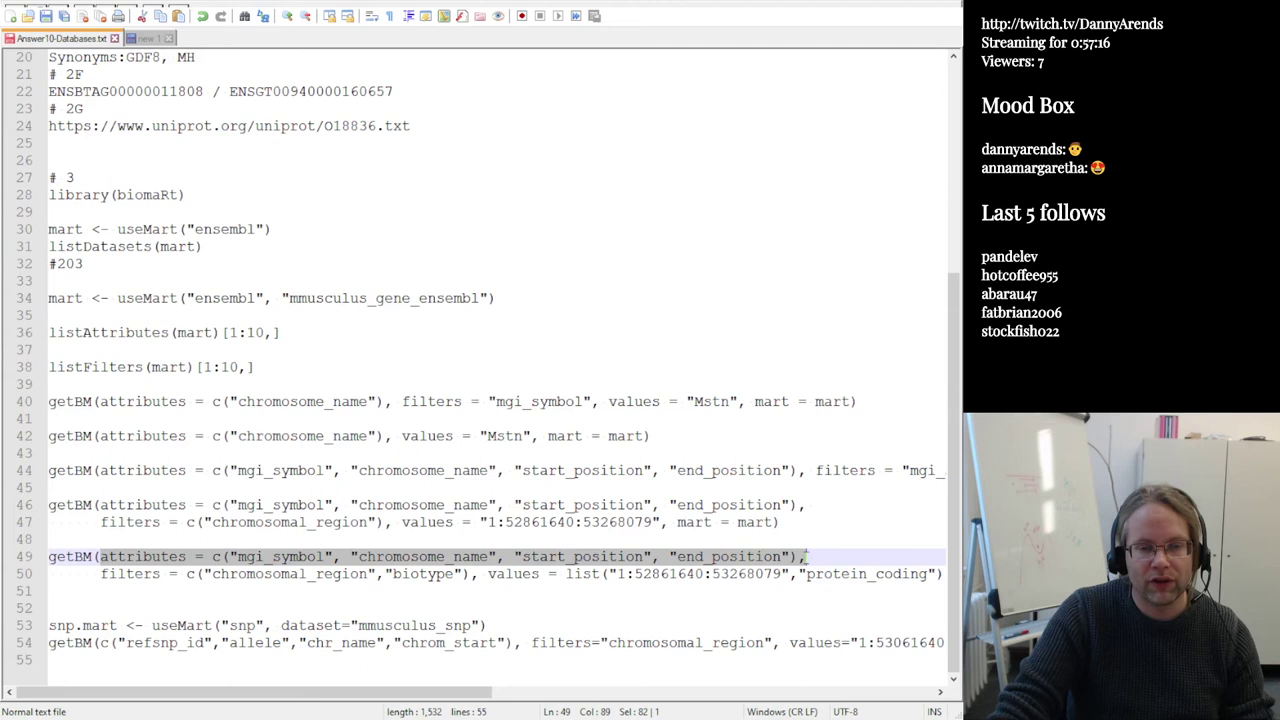
{"action": "double_click", "coordinate": [131, 575]}
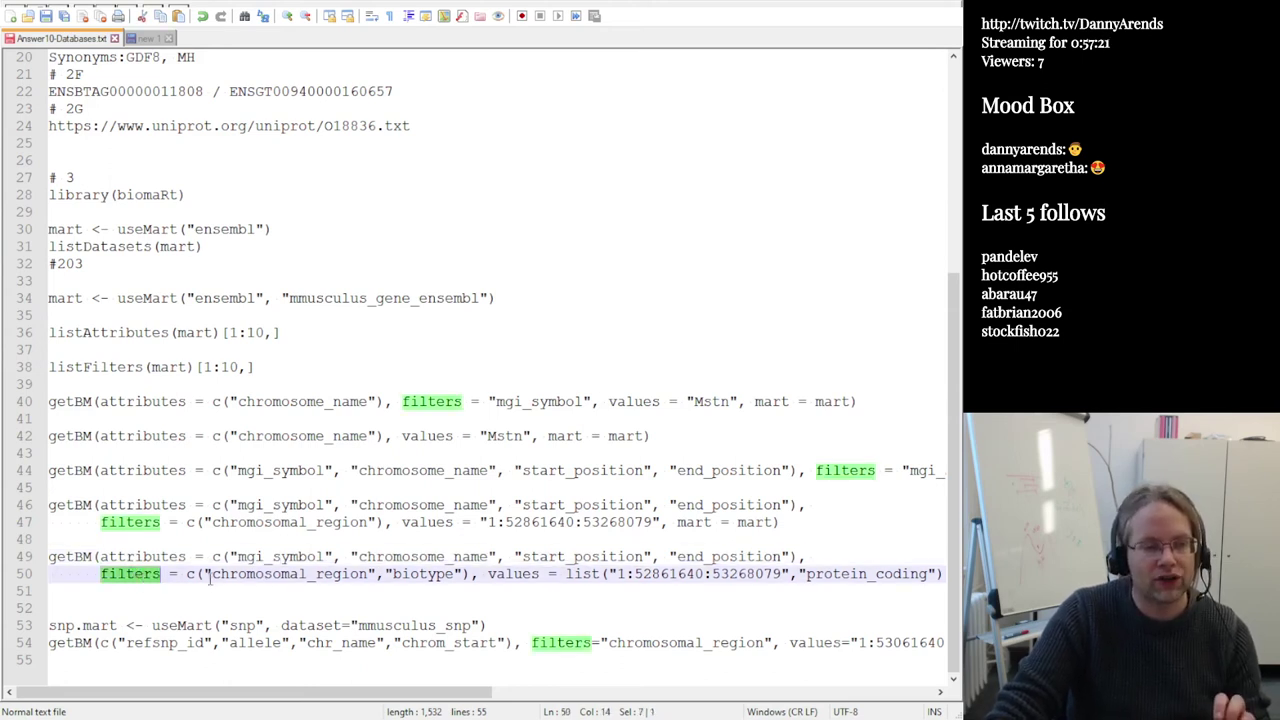
{"action": "left_click_drag", "start_coordinate": [207, 575], "coordinate": [369, 575]}
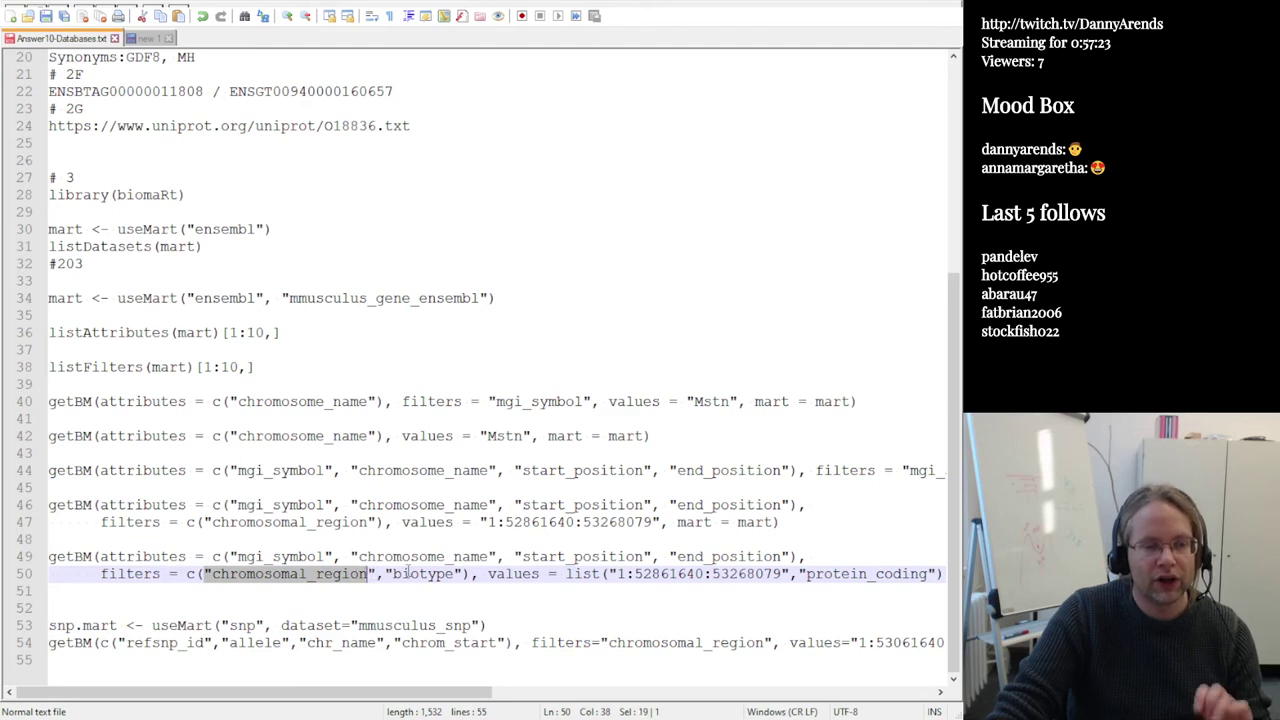
{"action": "left_click", "coordinate": [407, 573]}
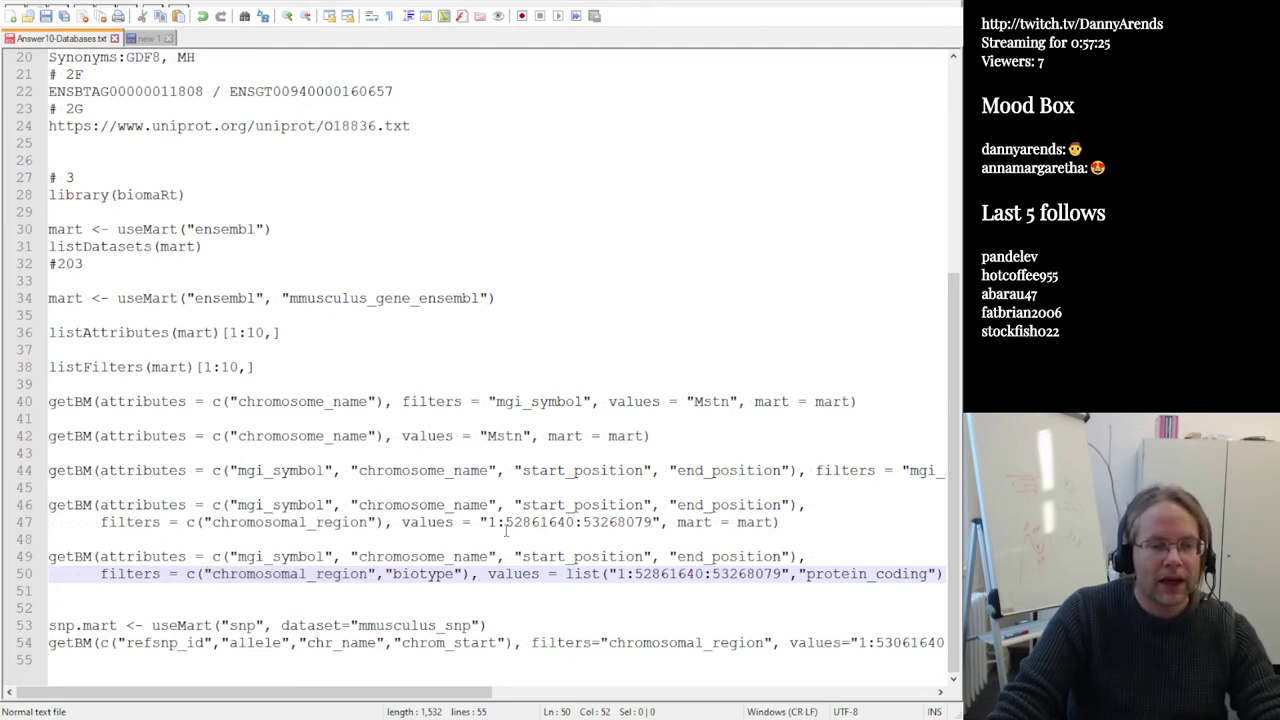
{"action": "key", "text": "Return"}
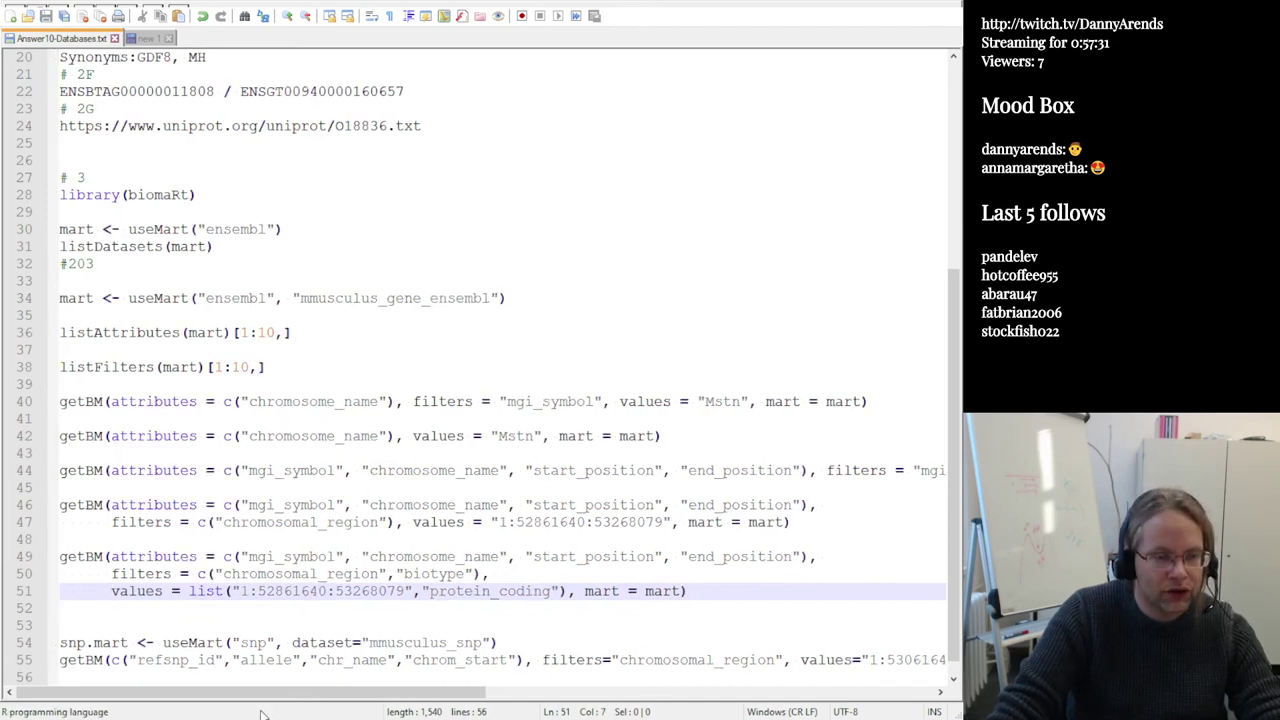
Set the script language to R and review the biotype filter and values list
{"action": "key", "text": "alt+l"}
{"action": "key", "text": "r"}
{"action": "key", "text": "Return"}
{"action": "left_click", "coordinate": [340, 525]}
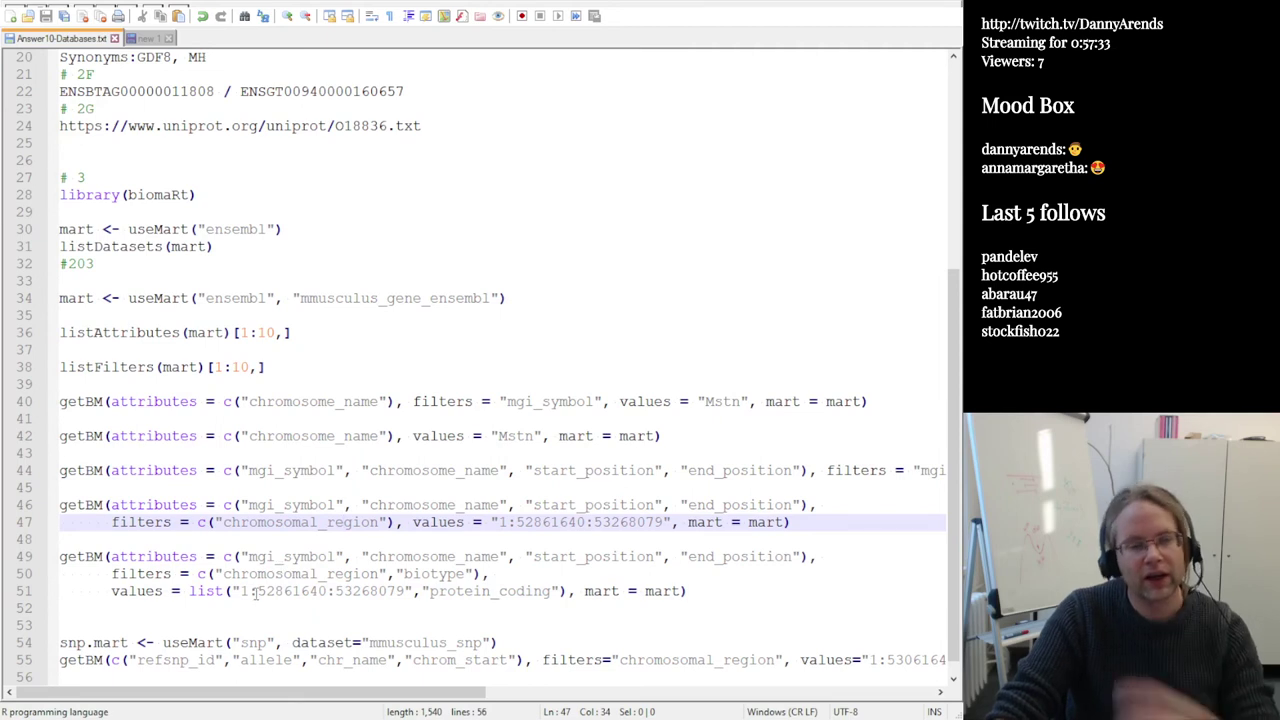
{"action": "left_click", "coordinate": [257, 591]}
{"action": "scroll", "coordinate": [186, 566], "scroll_direction": "down", "scroll_amount": 1}
{"action": "double_click", "coordinate": [205, 573]}
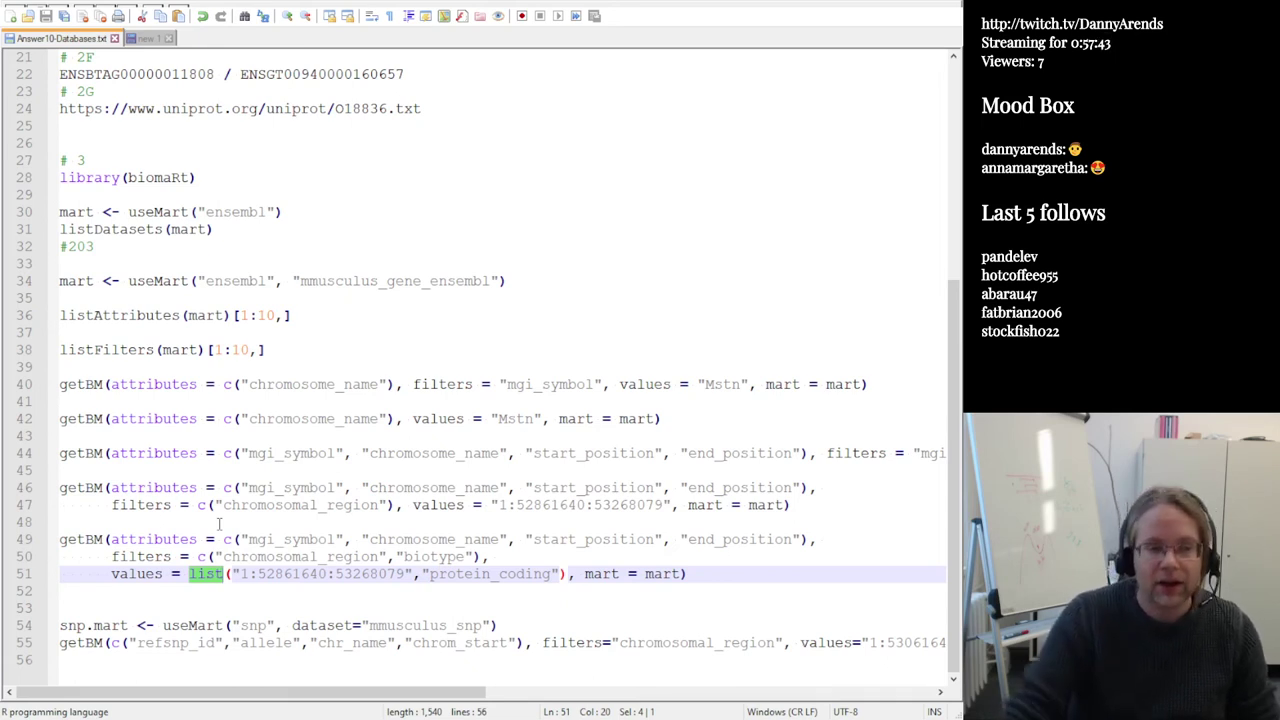
{"action": "left_click_drag", "start_coordinate": [396, 556], "coordinate": [476, 557]}
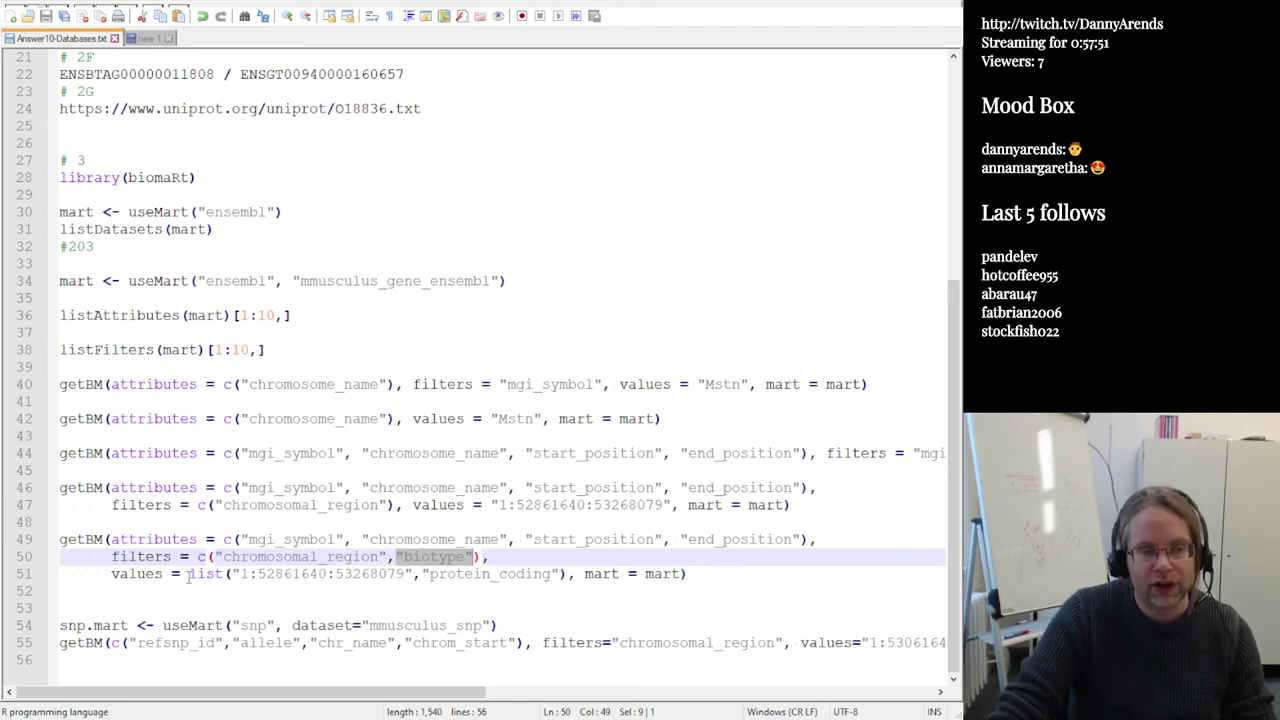
{"action": "left_click_drag", "start_coordinate": [189, 574], "coordinate": [223, 574]}
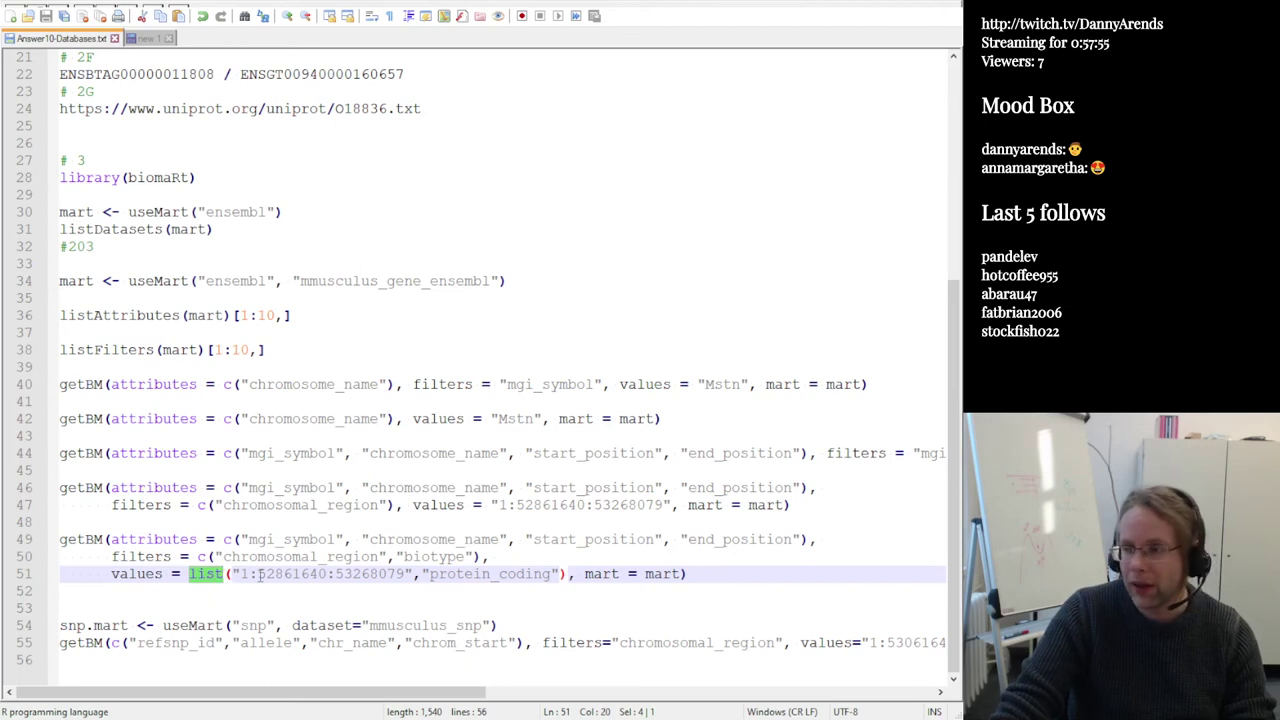
{"action": "left_click_drag", "start_coordinate": [232, 574], "coordinate": [412, 574]}
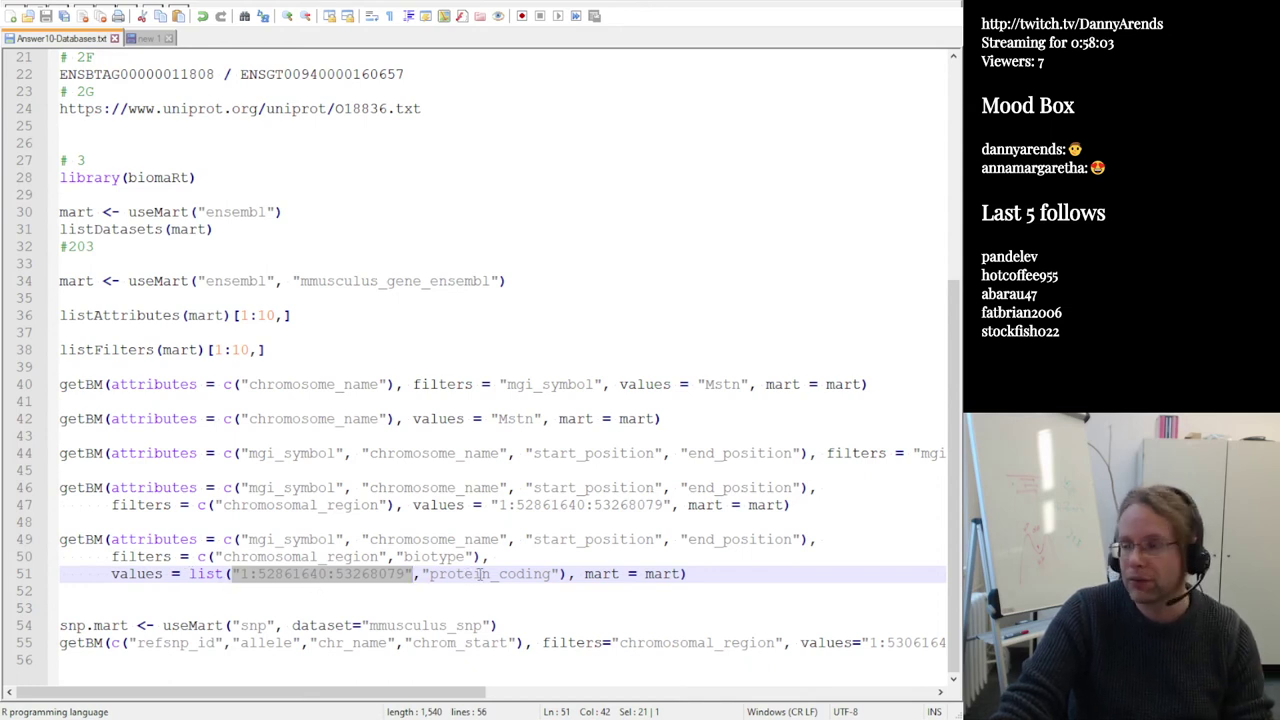
Wrap the region string in c( ) and add an empty second string after a comma
{"action": "left_click", "coordinate": [232, 574]}
{"action": "type", "text": "c"}
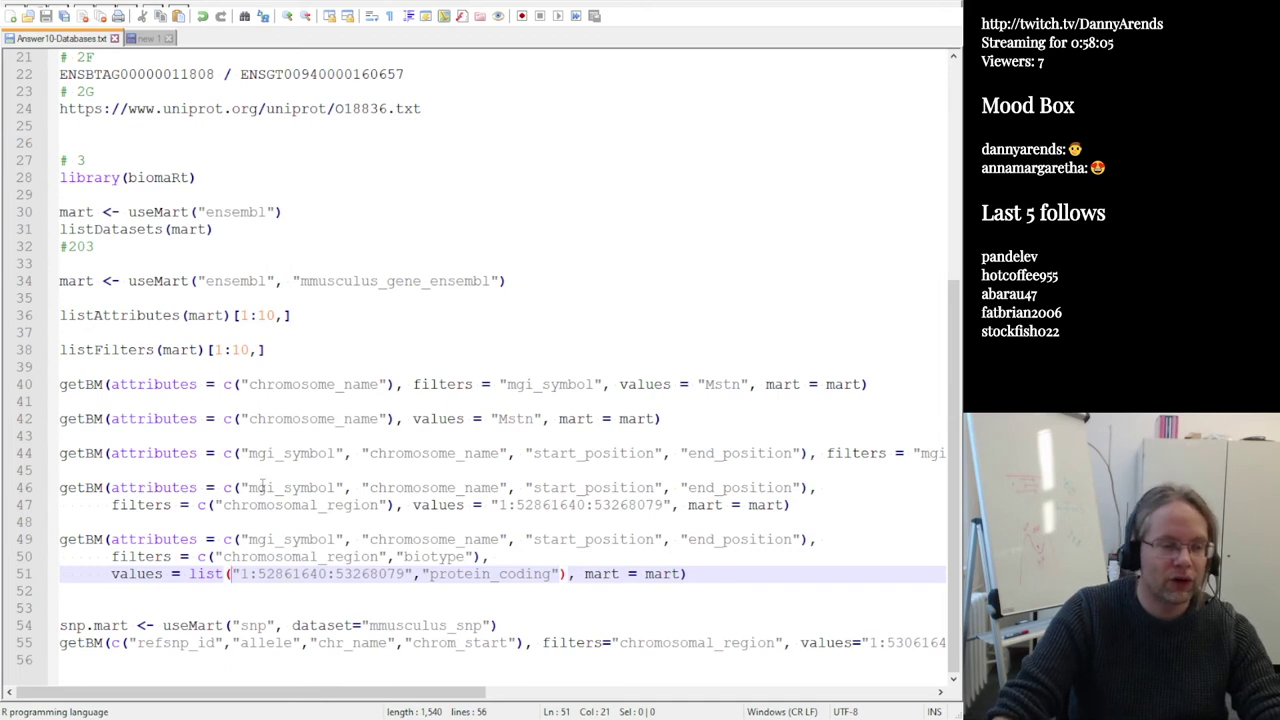
{"action": "type", "text": "(c"}
{"action": "key", "text": "Right"}
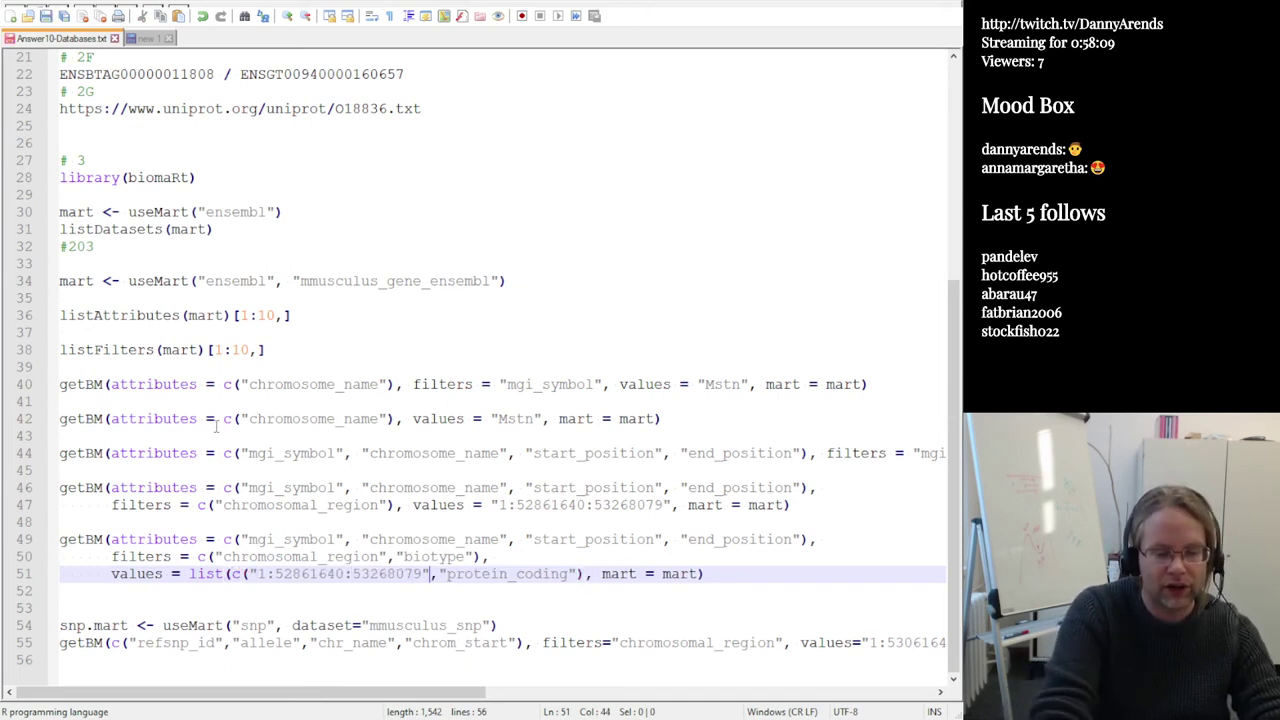
{"action": "type", "text": ")"}
{"action": "key", "text": "Left"}
{"action": "type", "text": ", "}
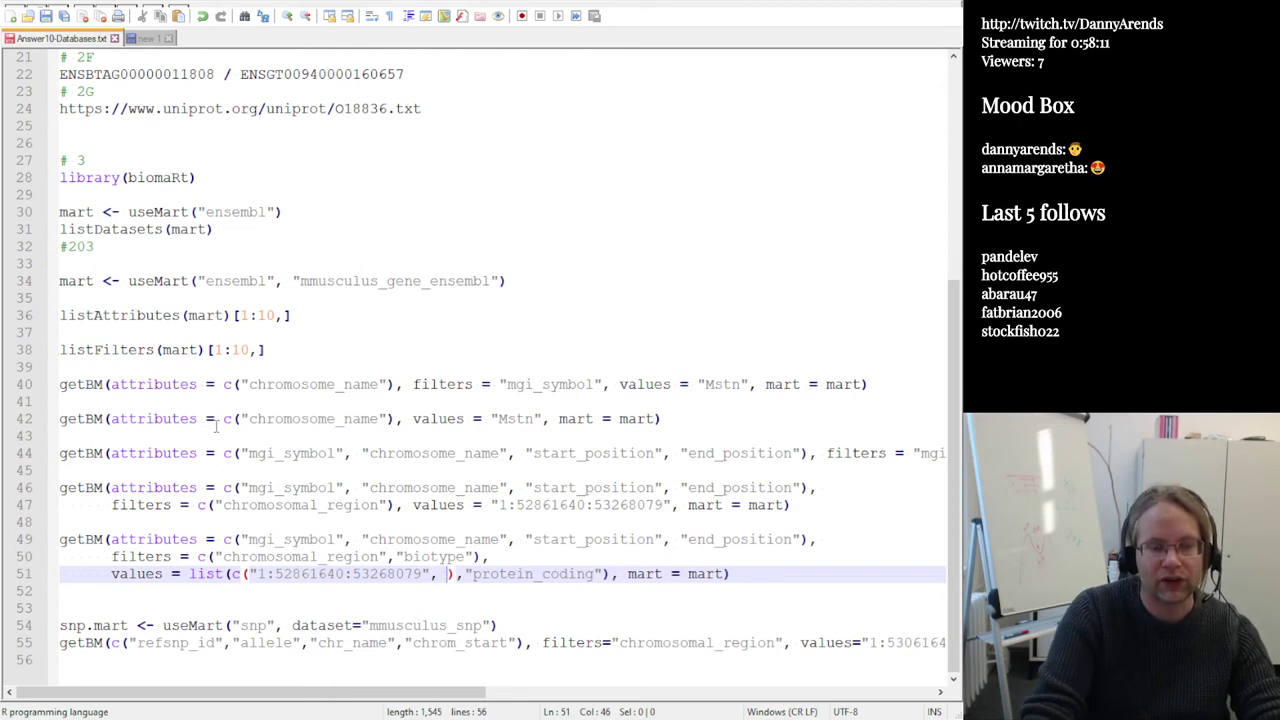
{"action": "type", "text": "\"\""}
{"action": "key", "text": "Left"}
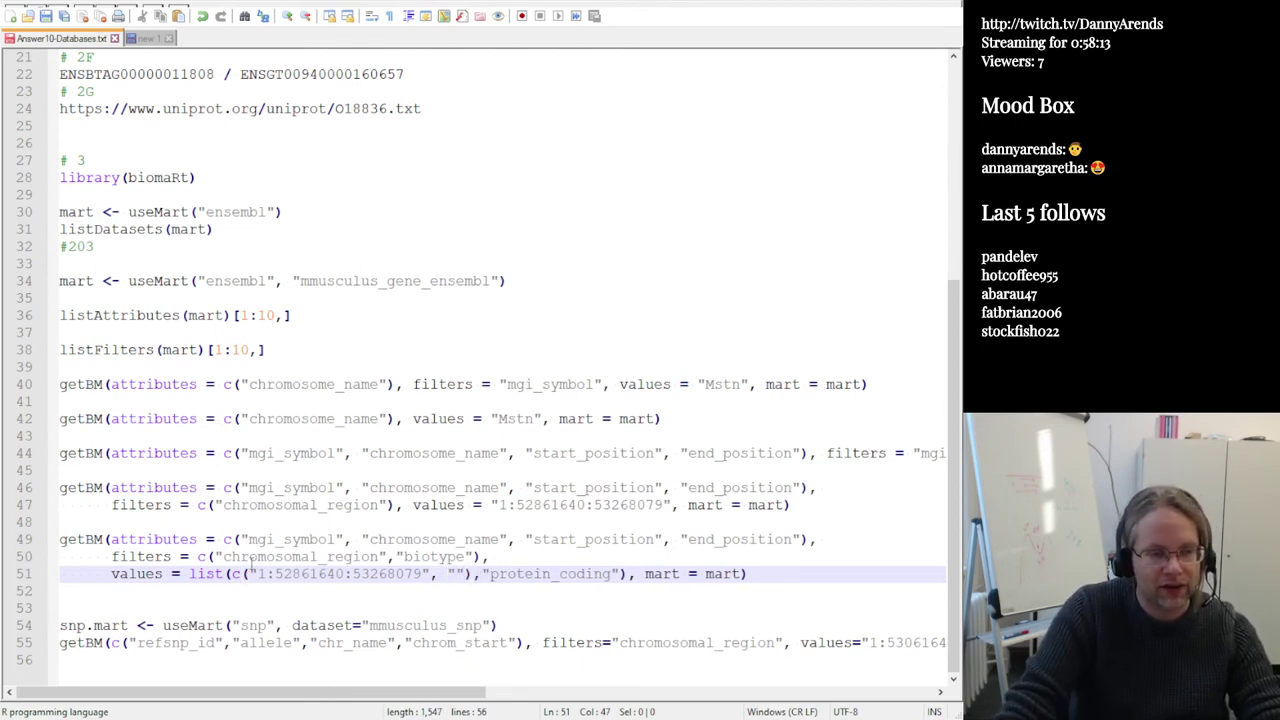
Fill the second string with the region changed to "2:52861640:53268079", then select the list expression
{"action": "left_click_drag", "start_coordinate": [249, 573], "coordinate": [462, 576]}
{"action": "key", "text": "ctrl+c"}
{"action": "key", "text": "ctrl+v"}
{"action": "double_click", "coordinate": [457, 573]}
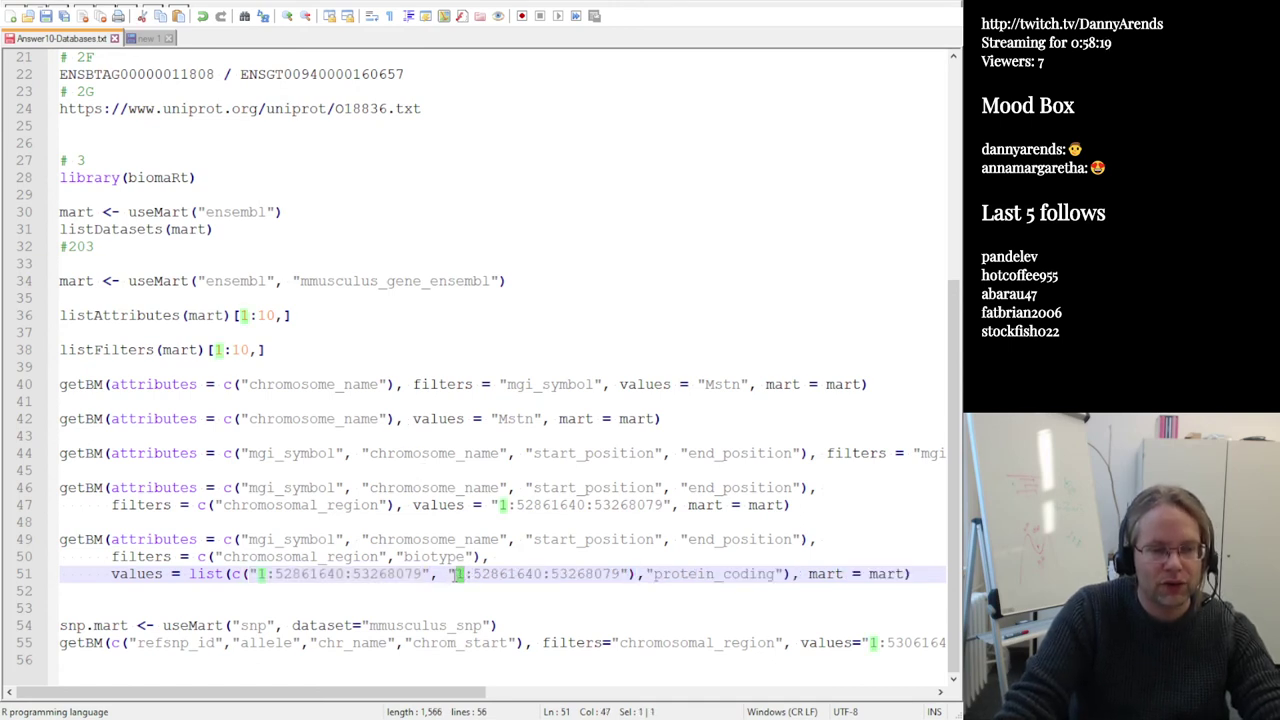
{"action": "type", "text": "2"}
{"action": "left_click_drag", "start_coordinate": [79, 520], "coordinate": [323, 586]}
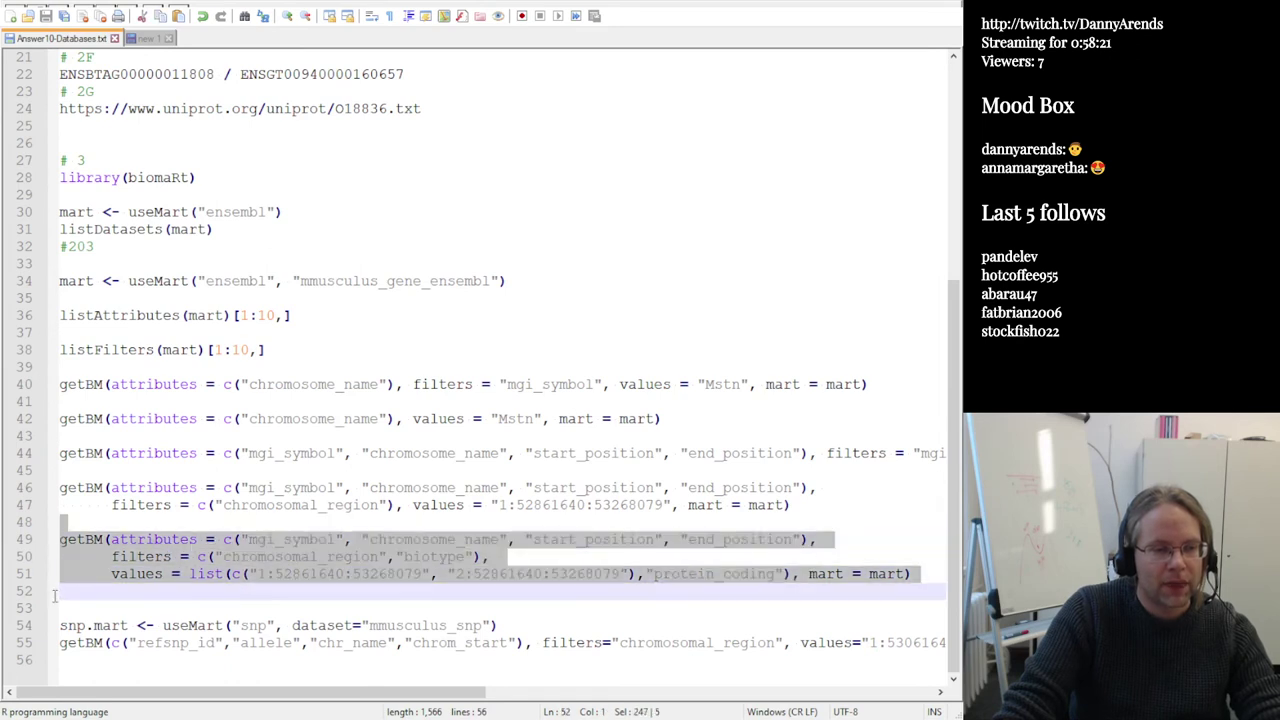
{"action": "left_click", "coordinate": [240, 575]}
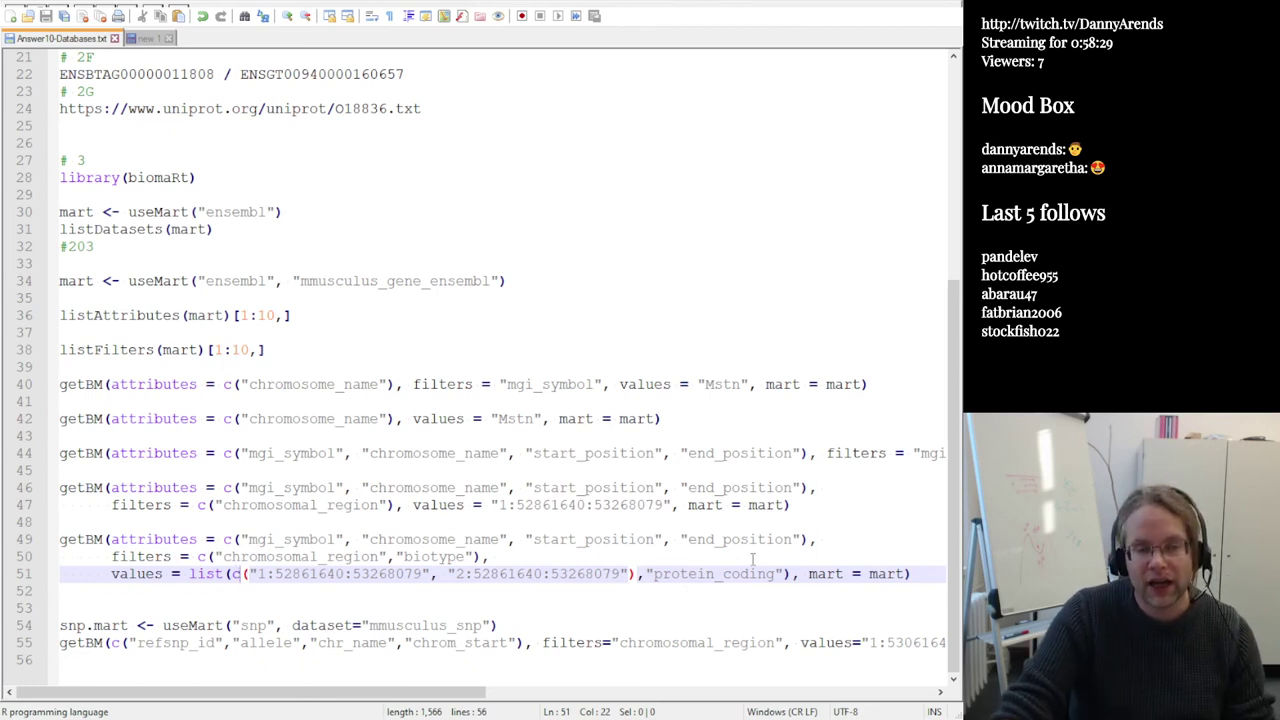
{"action": "left_click_drag", "start_coordinate": [190, 573], "coordinate": [790, 573]}
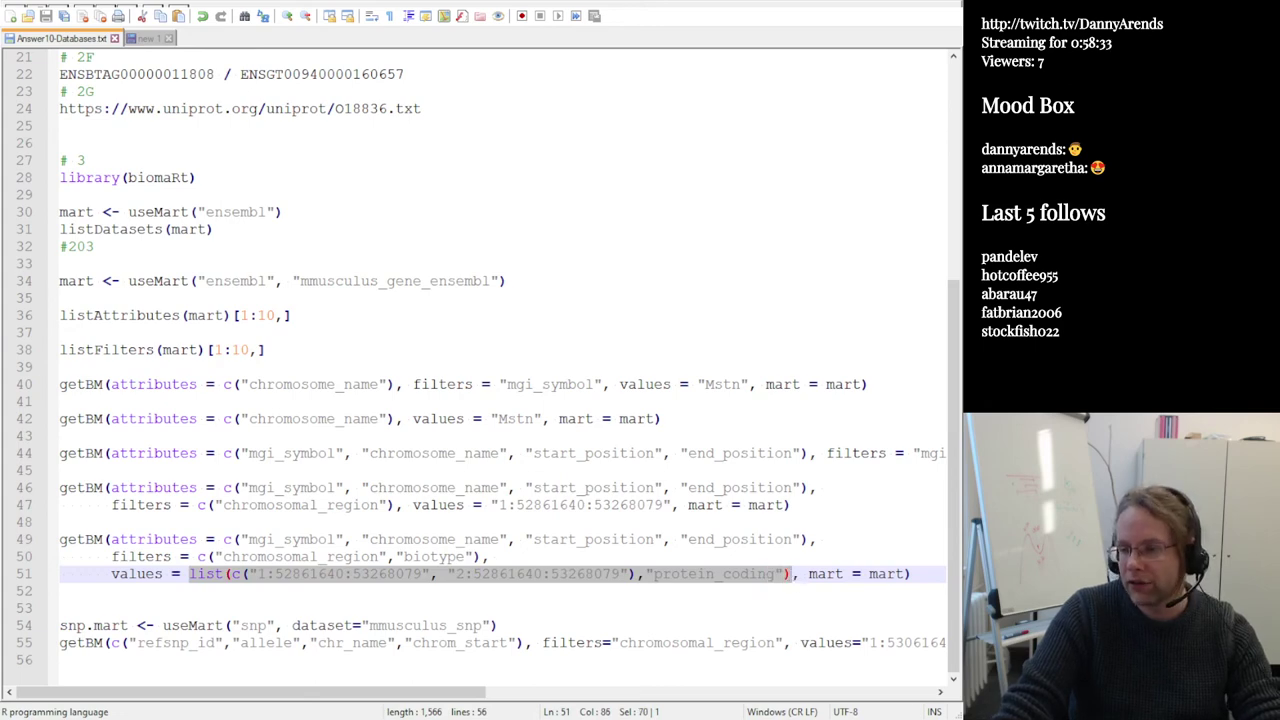
Evaluate the pasted list(...) expression in R, showing the two regions and "protein_coding"
{"action": "key", "text": "alt+Tab"}
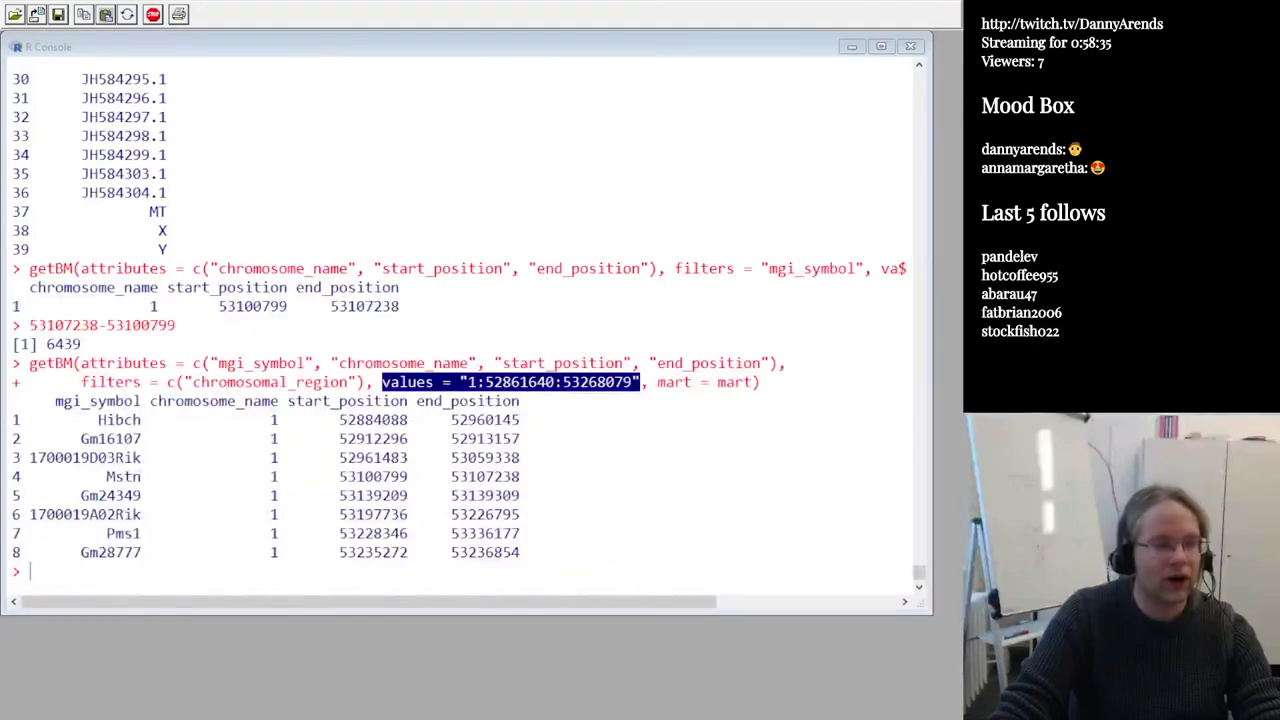
{"action": "left_click", "coordinate": [103, 447]}
{"action": "key", "text": "ctrl+v"}
{"action": "key", "text": "Return"}
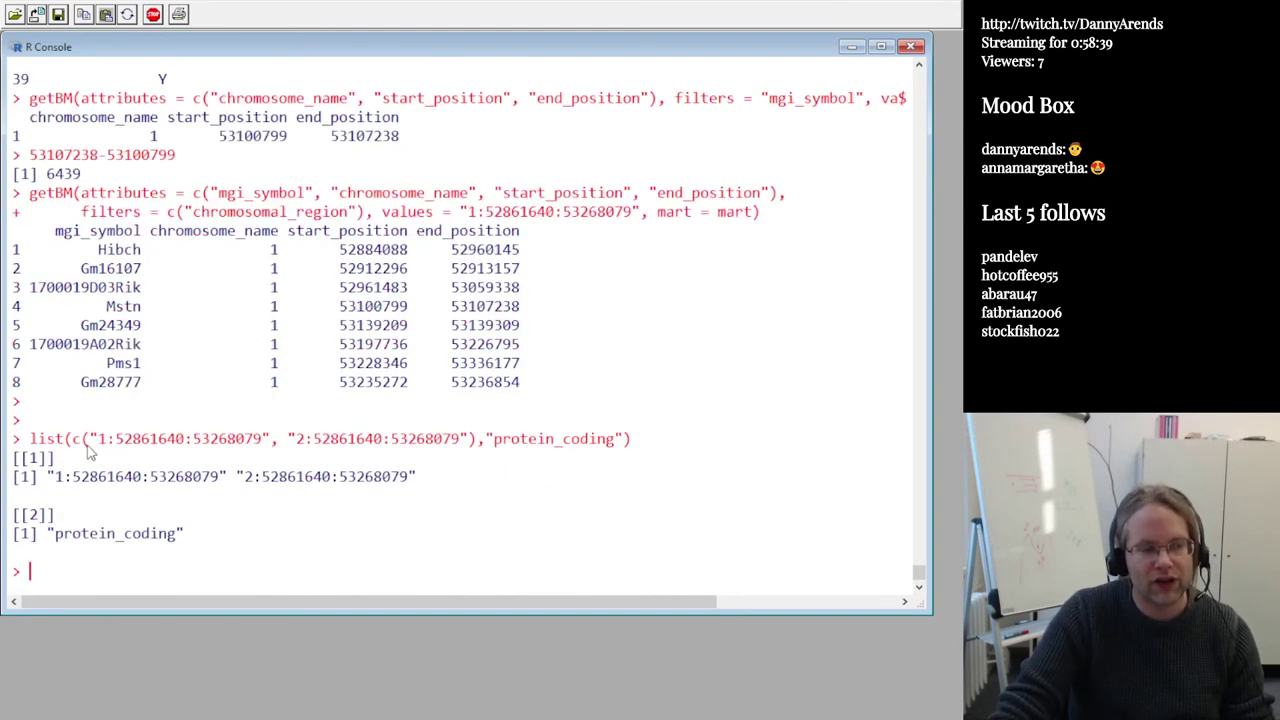
{"action": "left_click_drag", "start_coordinate": [47, 477], "coordinate": [424, 478]}
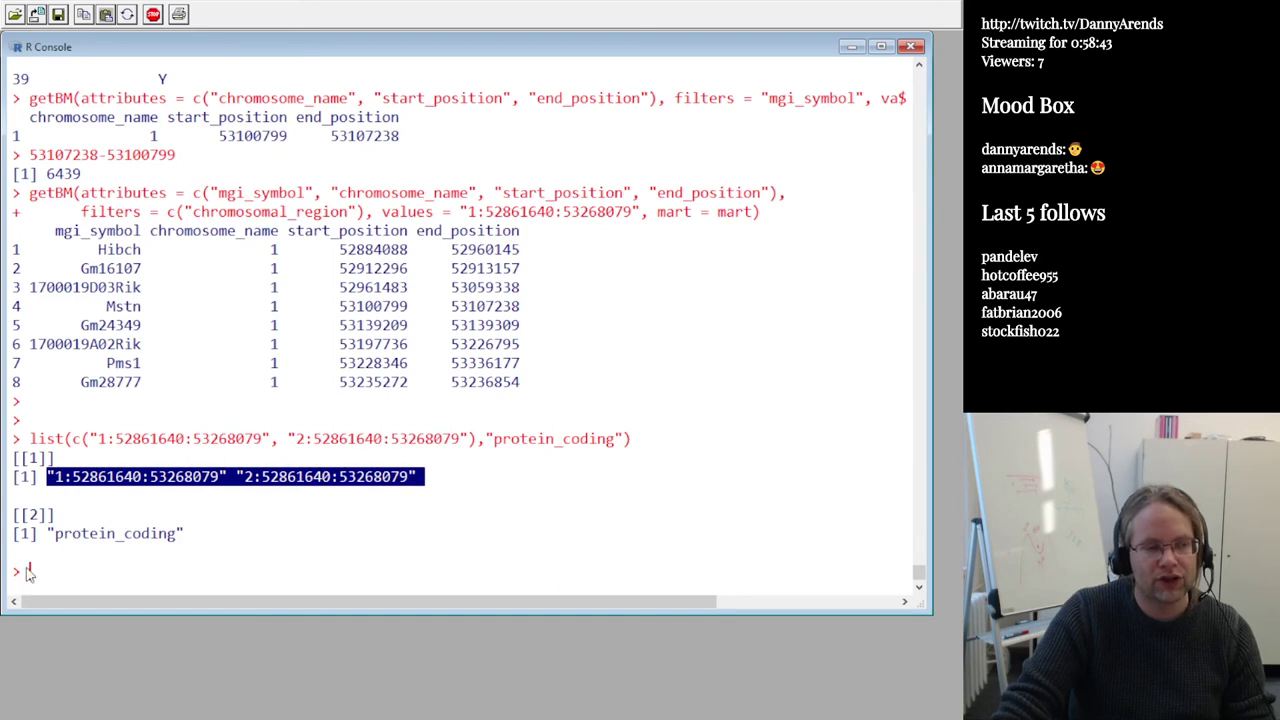
{"action": "left_click_drag", "start_coordinate": [14, 514], "coordinate": [183, 535]}
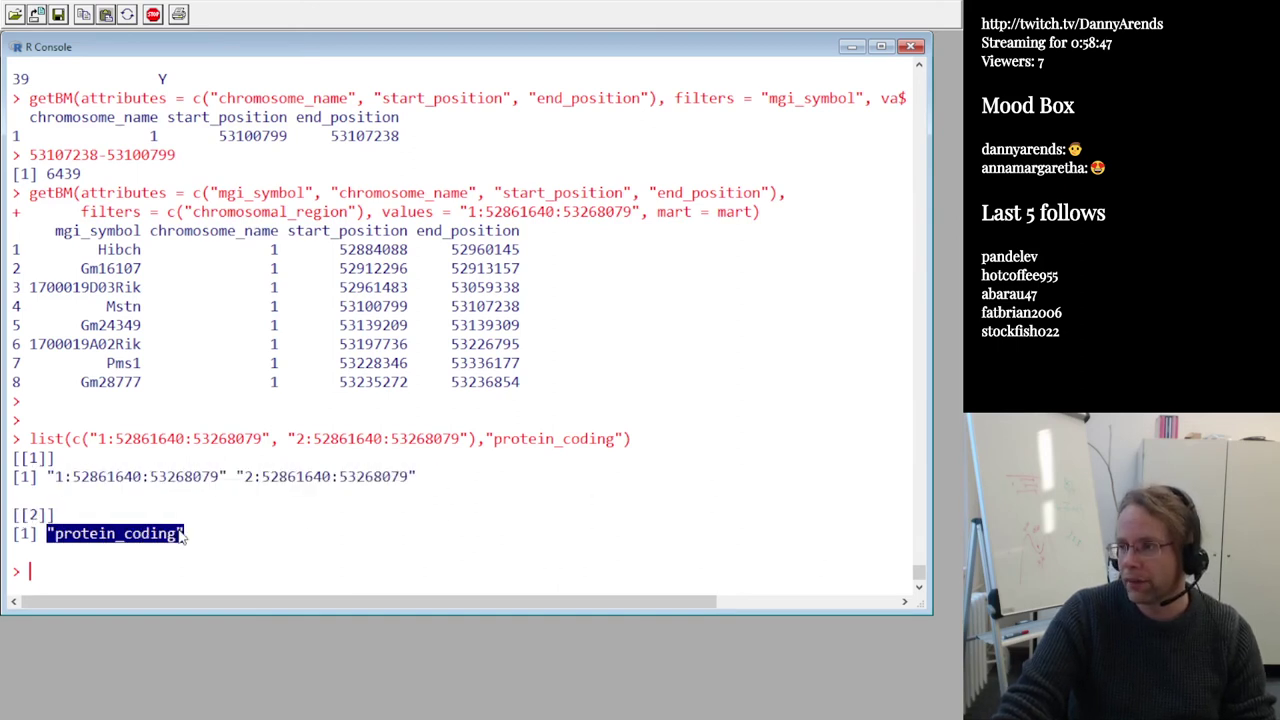
{"action": "left_click", "coordinate": [62, 480]}
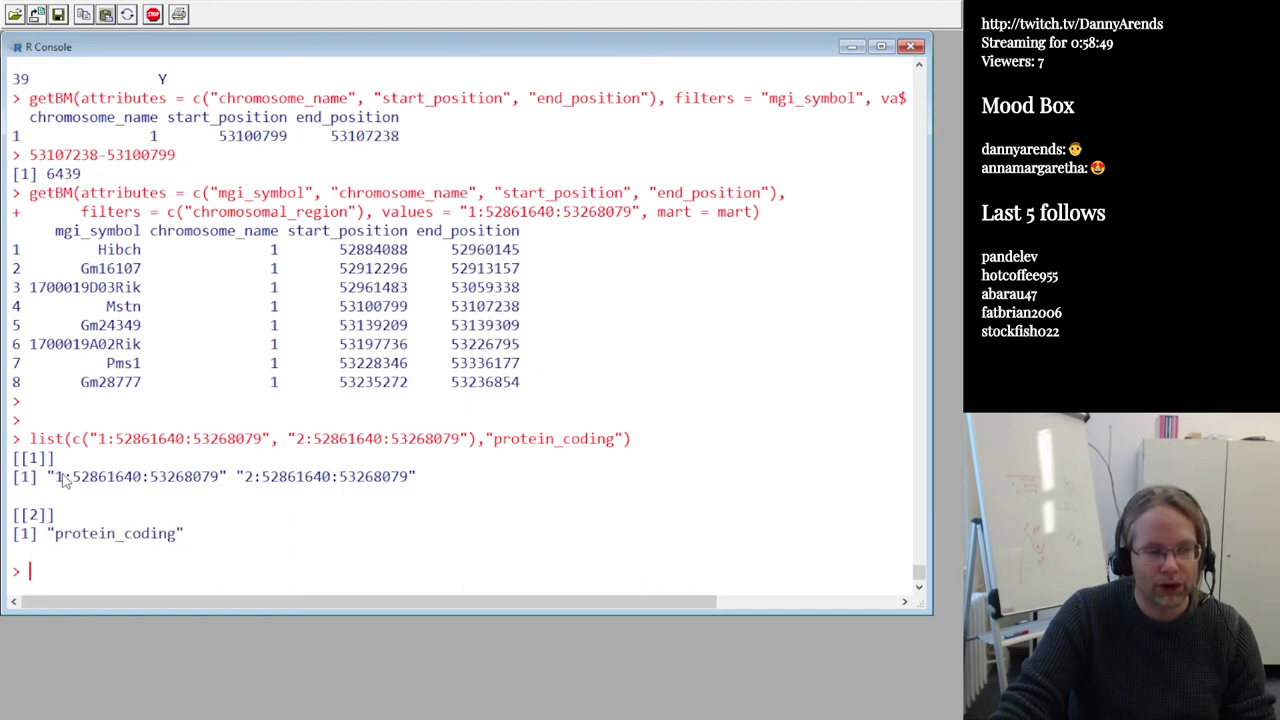
{"action": "left_click_drag", "start_coordinate": [62, 480], "coordinate": [407, 489]}
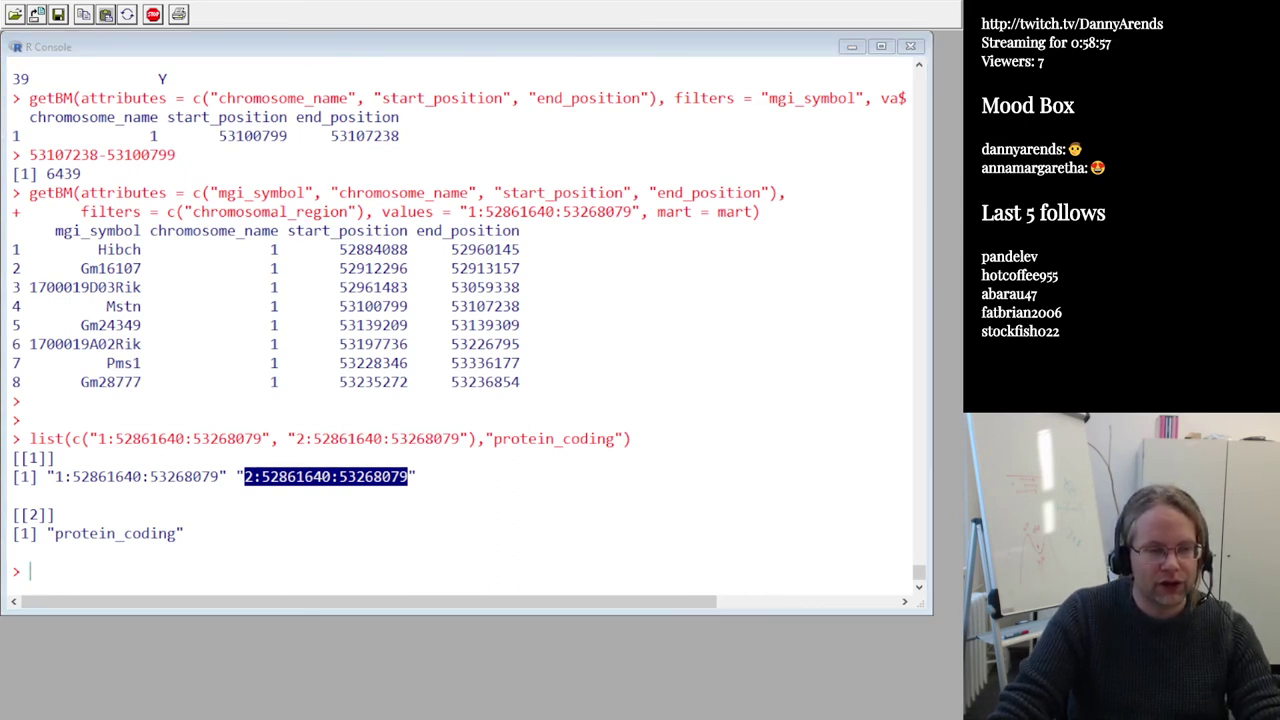
{"action": "left_click", "coordinate": [20, 438]}
Run the protein_coding getBM query, returning Hibch, 1700019D03Rik, Mstn, 1700019A02Rik and Pms1
{"action": "key", "text": "ctrl+v"}
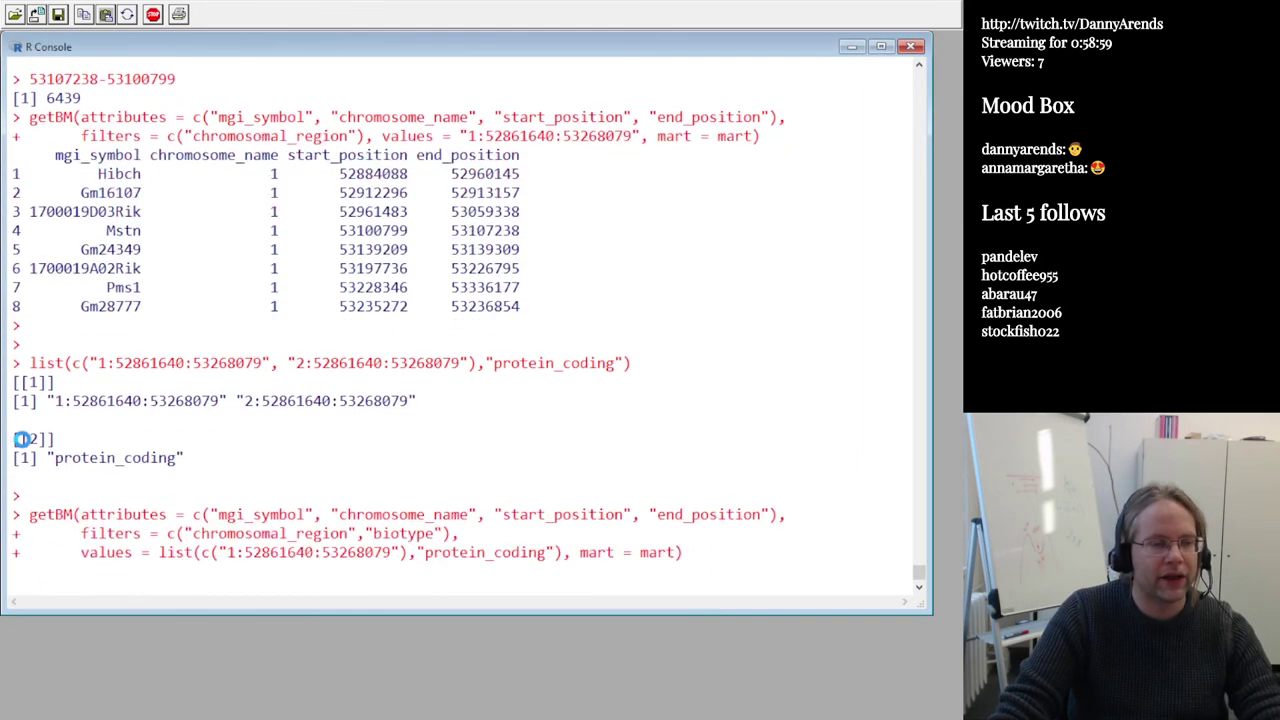
{"action": "key", "text": "Return"}
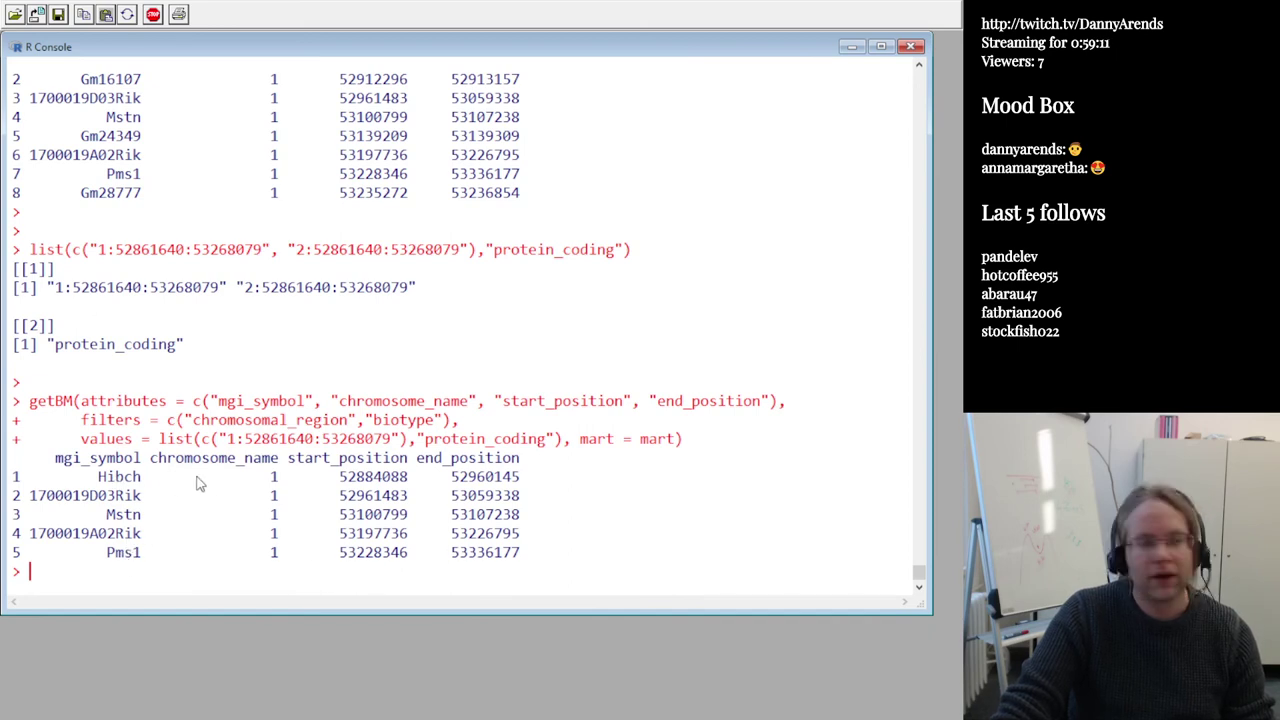
{"action": "scroll", "coordinate": [200, 483], "scroll_direction": "up", "scroll_amount": 1}
{"action": "scroll", "coordinate": [140, 185], "scroll_direction": "down", "scroll_amount": 1}
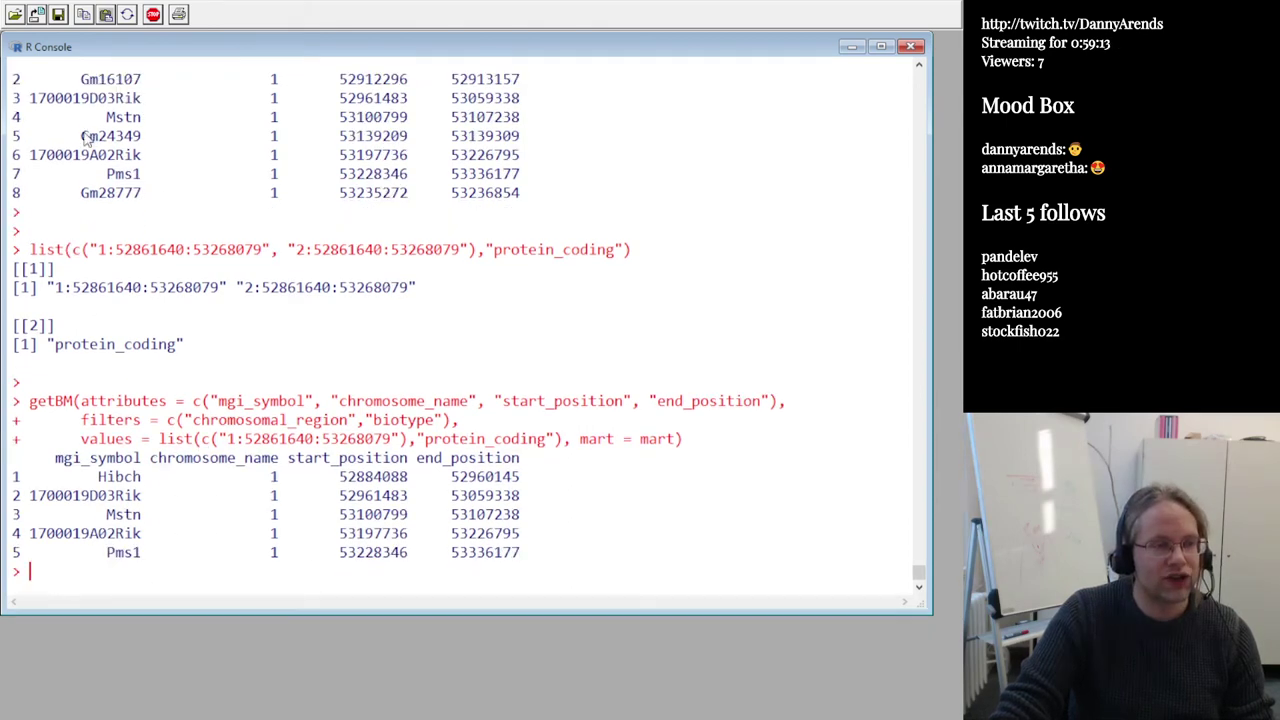
{"action": "left_click_drag", "start_coordinate": [82, 136], "coordinate": [141, 138]}
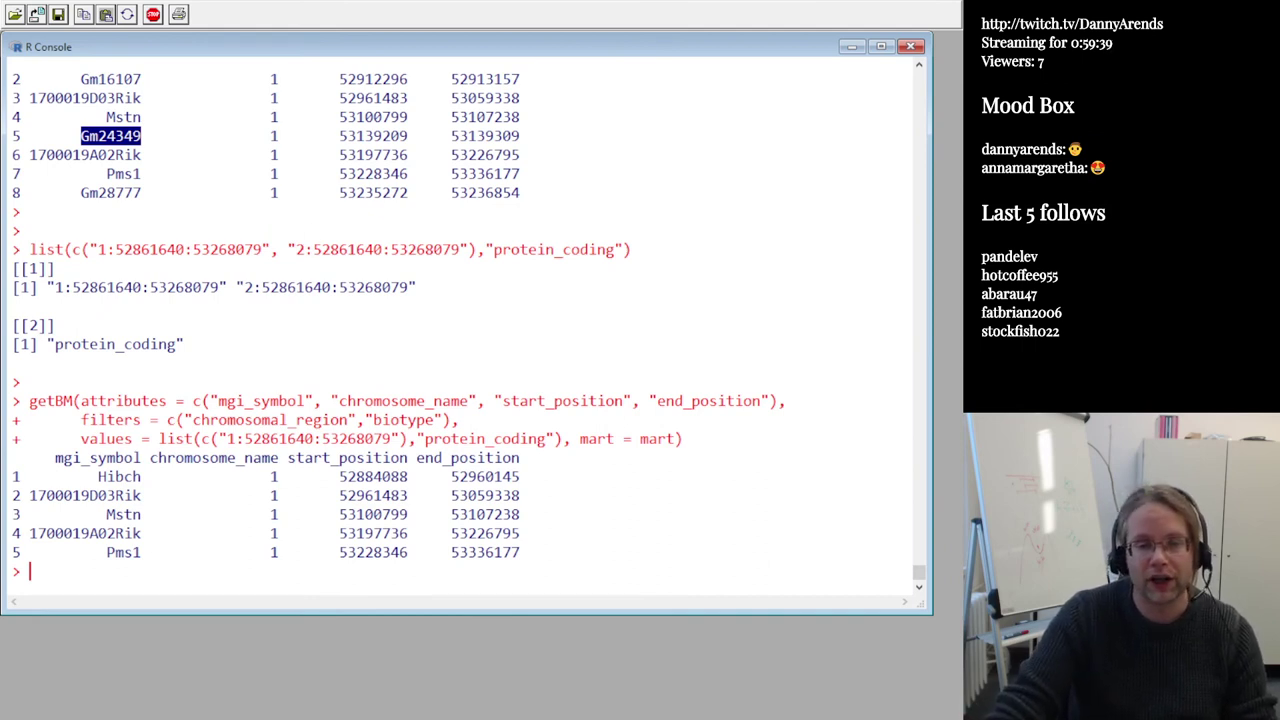
{"action": "key", "text": "alt+Tab"}
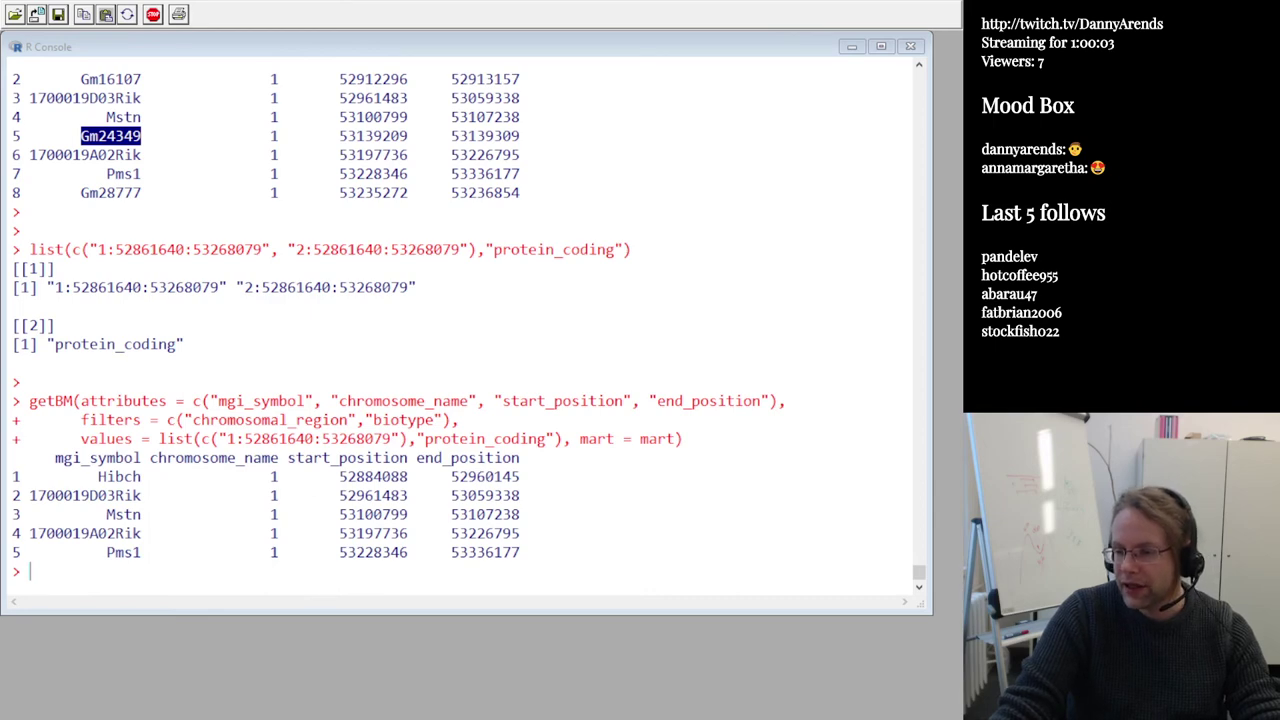
Send snp.mart <- useMart("snp", dataset="mmusculus_snp") to R, producing an Incorrect BioMart name error
{"action": "key", "text": "alt+Tab"}
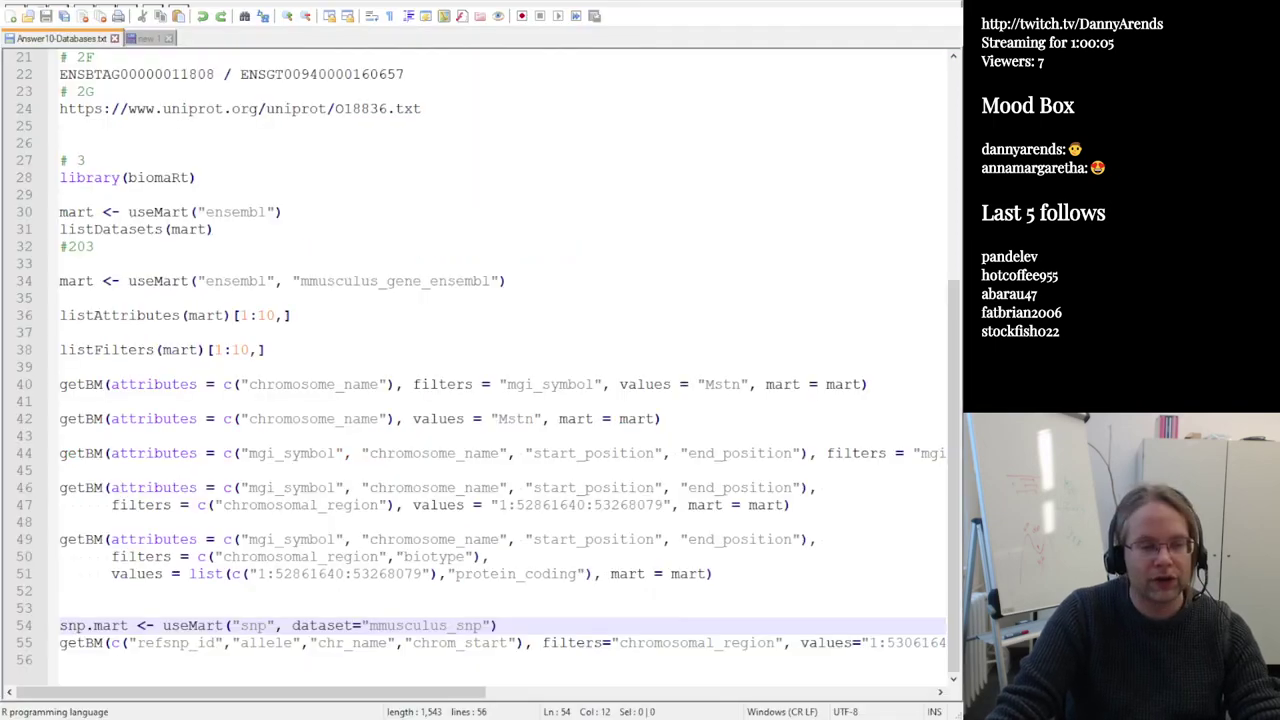
{"action": "double_click", "coordinate": [200, 626]}
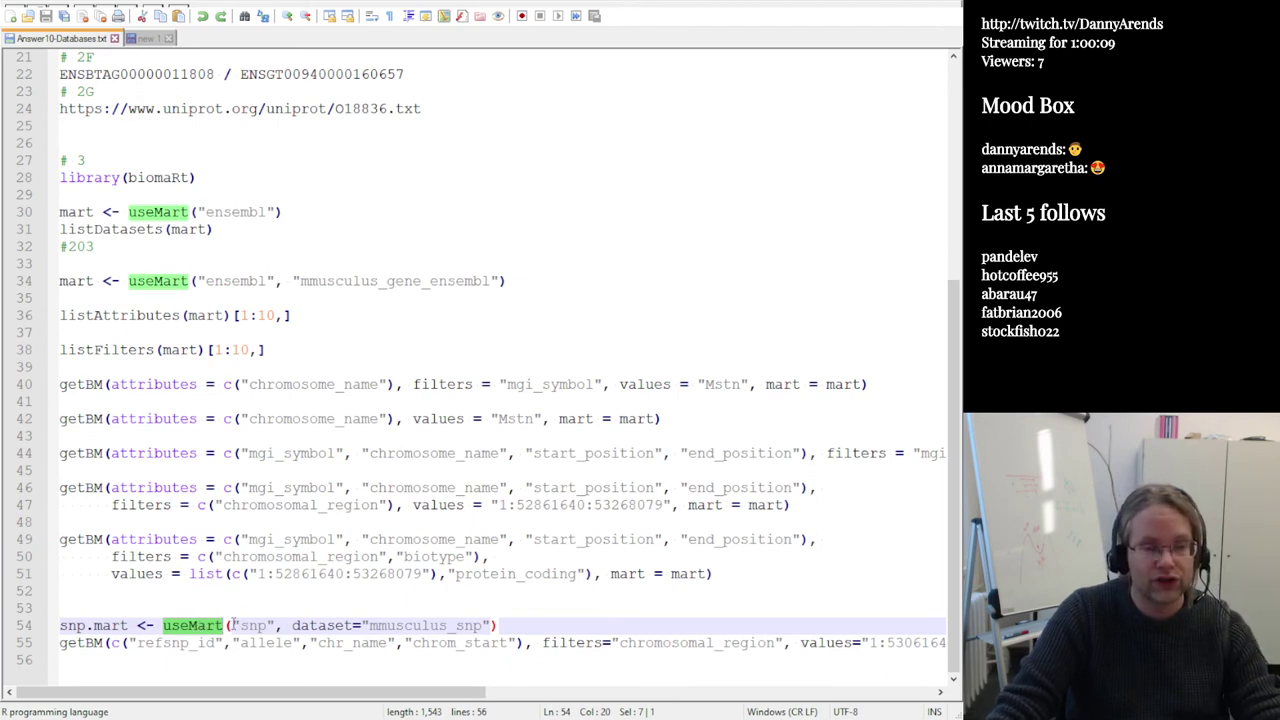
{"action": "left_click_drag", "start_coordinate": [234, 625], "coordinate": [276, 626]}
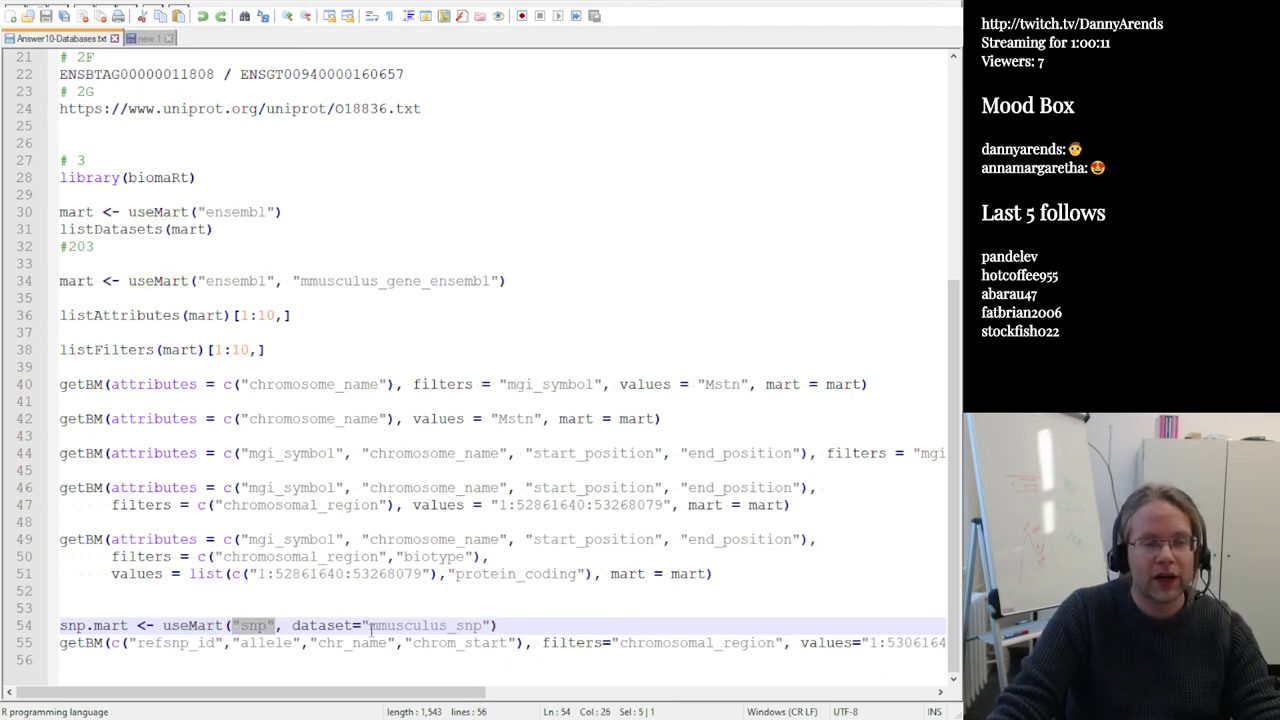
{"action": "left_click_drag", "start_coordinate": [364, 626], "coordinate": [44, 624]}
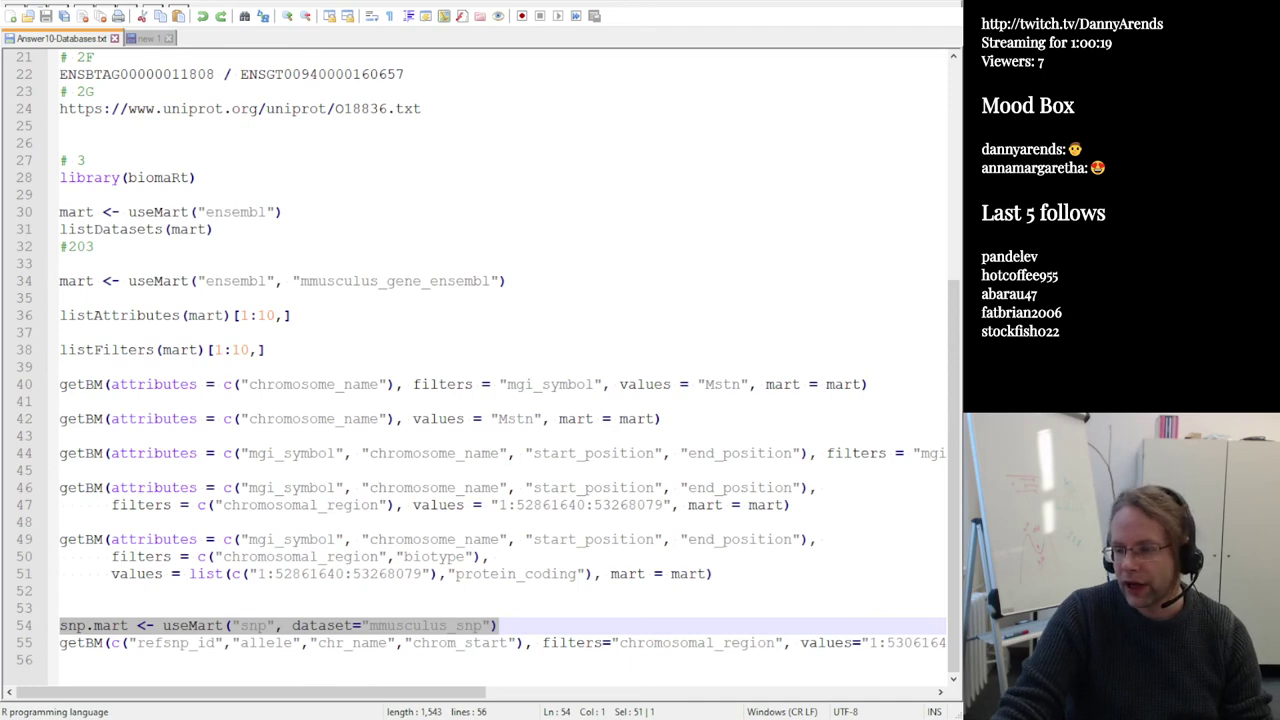
{"action": "key", "text": "F8"}
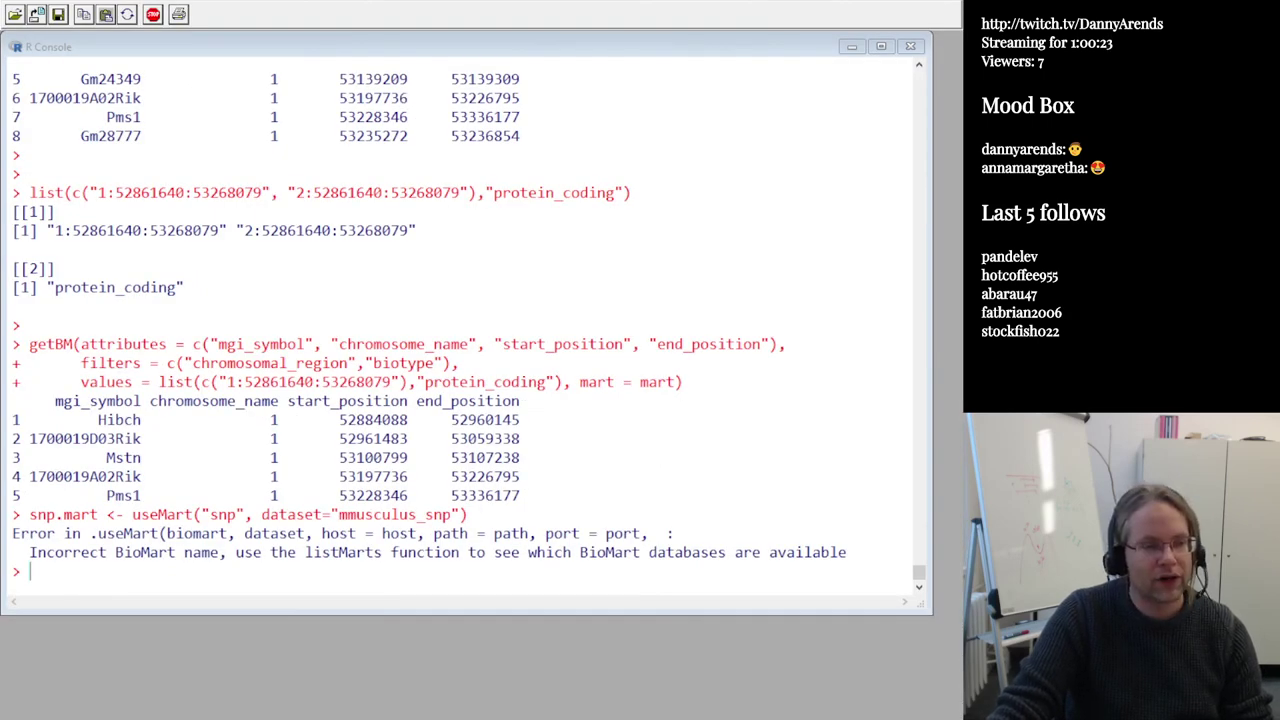
Run listMarts() to find ENSEMBL_MART_SNP, then rerun snp.mart using that mart
{"action": "left_click", "coordinate": [115, 552]}
{"action": "left_click_drag", "start_coordinate": [115, 552], "coordinate": [215, 556]}
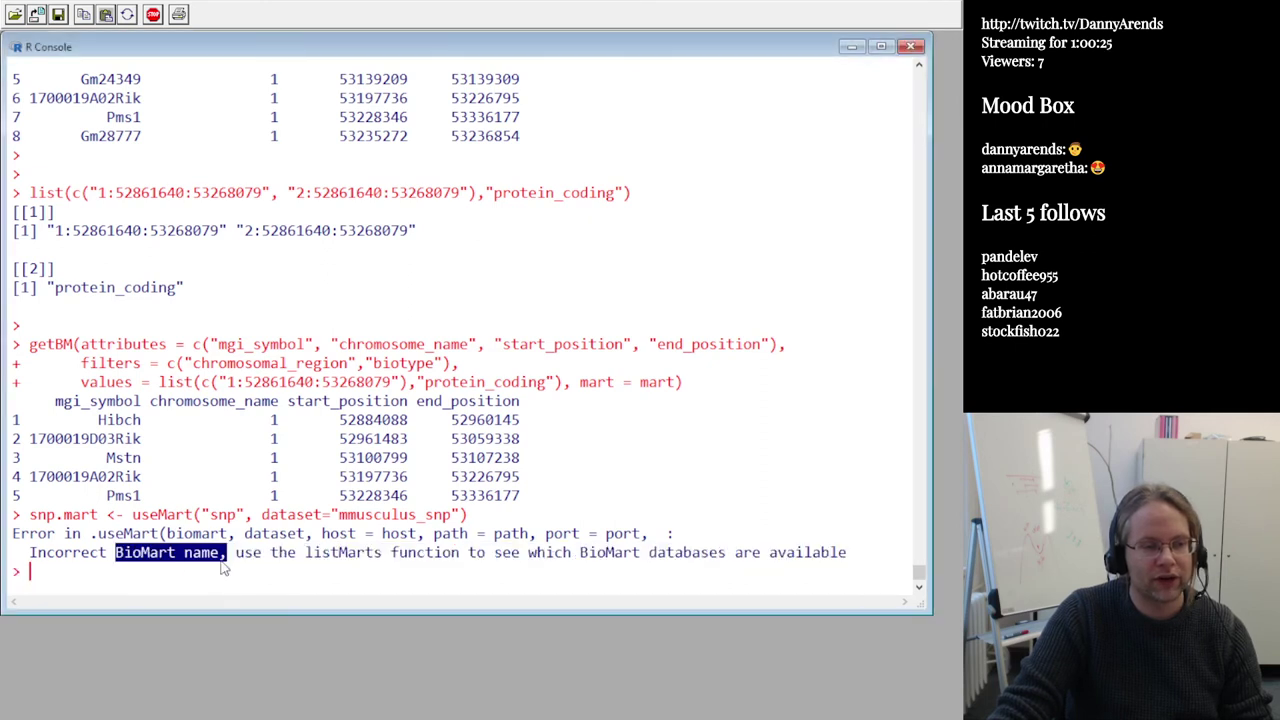
{"action": "left_click_drag", "start_coordinate": [305, 553], "coordinate": [398, 556]}
{"action": "type", "text": "list"}
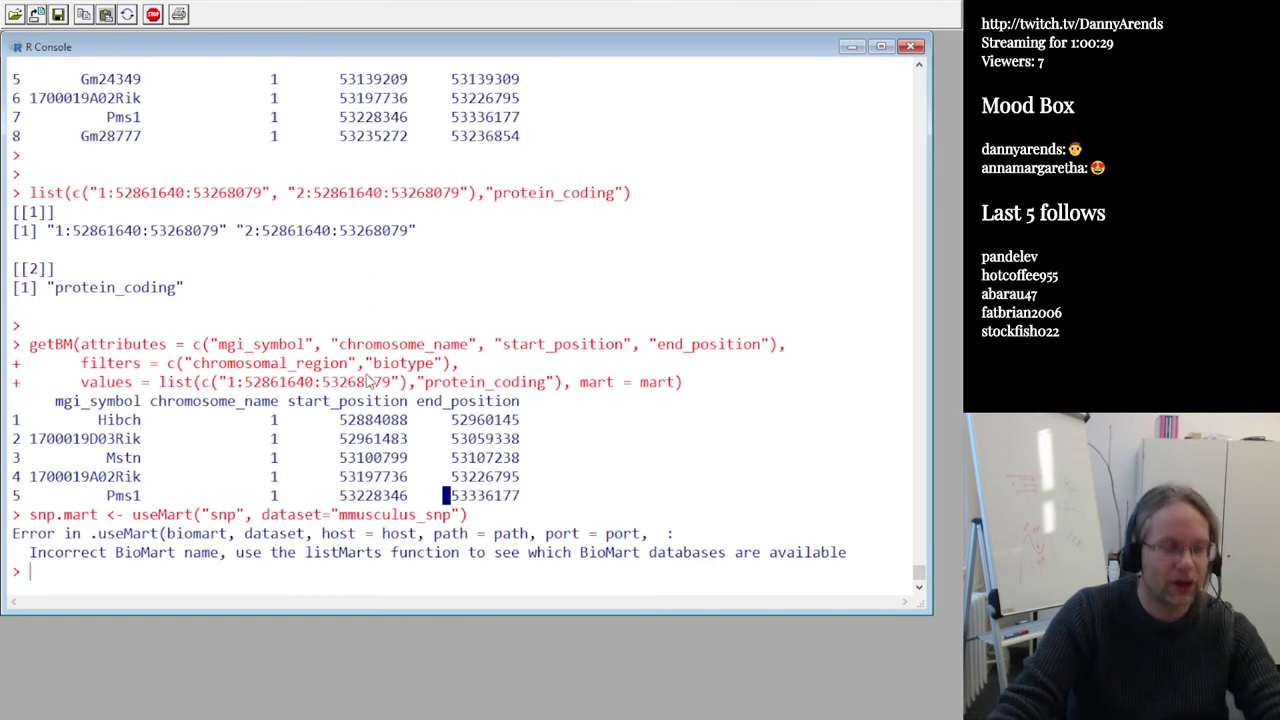
{"action": "type", "text": "Marts()"}
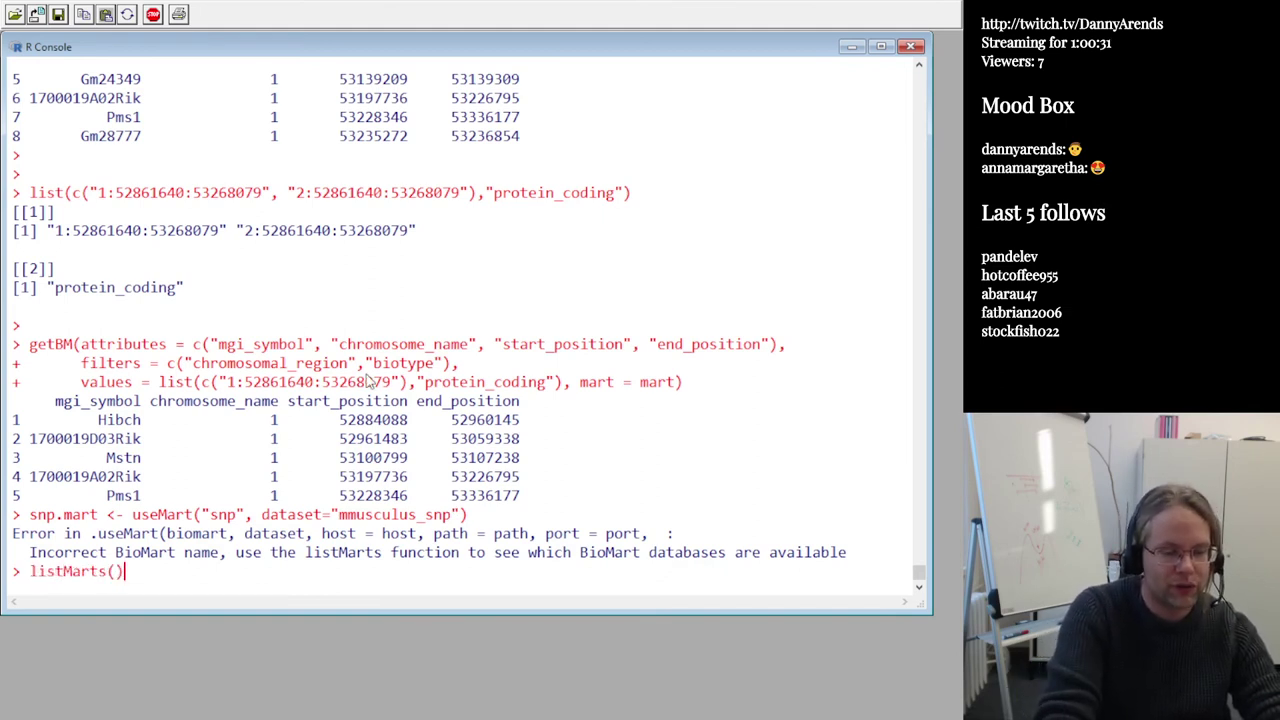
{"action": "key", "text": "Return"}
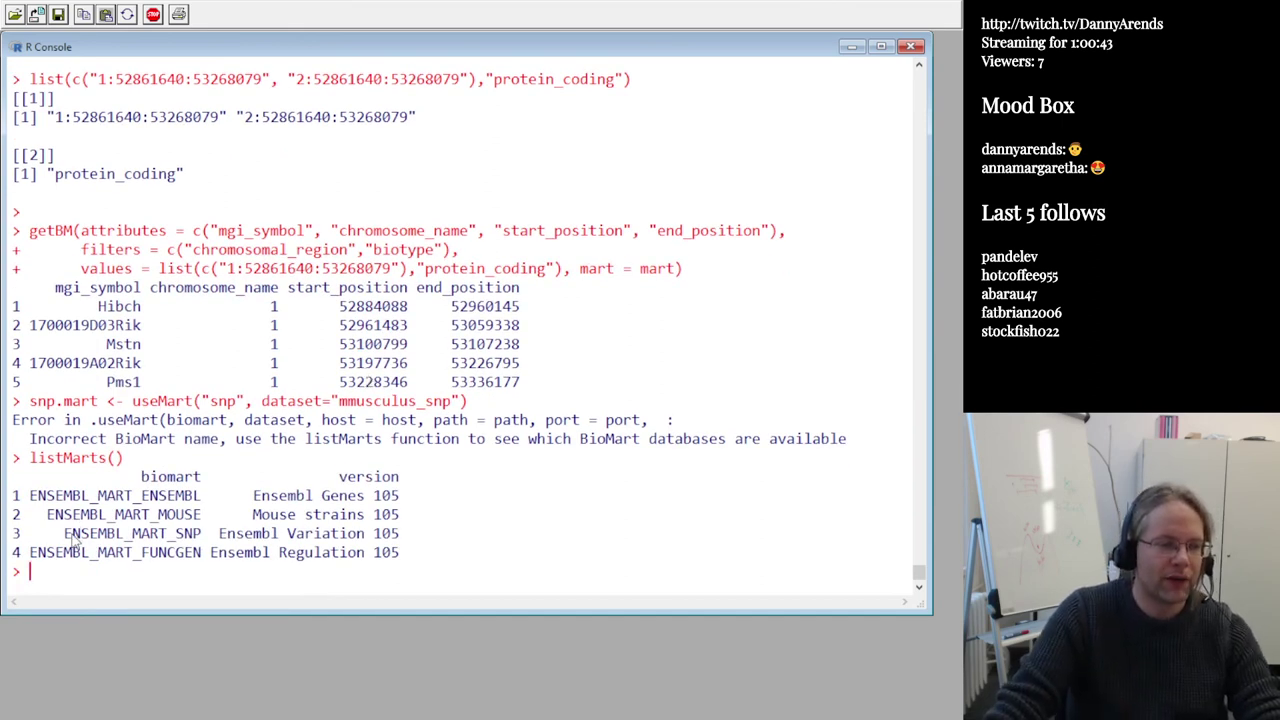
{"action": "left_click_drag", "start_coordinate": [66, 536], "coordinate": [202, 538]}
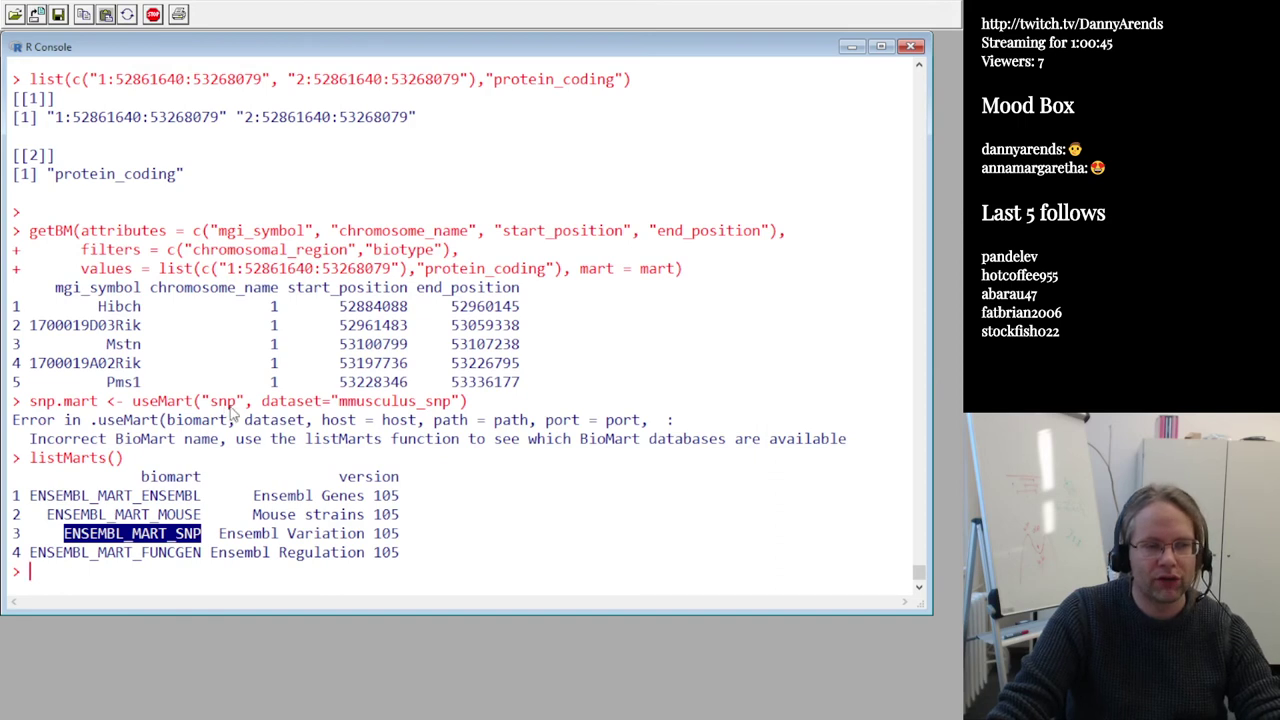
{"action": "left_click", "coordinate": [958, 551]}
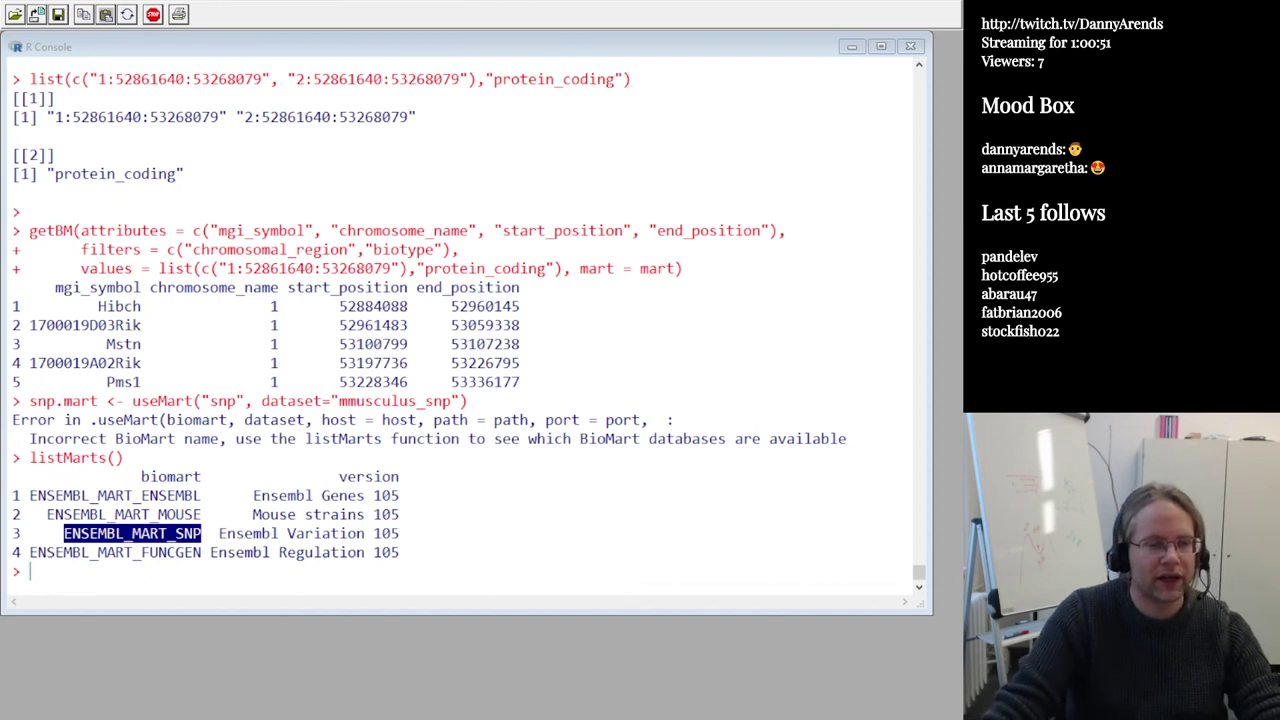
{"action": "left_click", "coordinate": [124, 433]}
Connect snp.mart to the ENSEMBL_MART_SNP mouse SNP dataset in the console
{"action": "key", "text": "Return"}
{"action": "key", "text": "Return"}
{"action": "type", "text": "snp.mart <- useMart(\"ENSEMBL_MART_SNP\", dataset=\"mmusculus_snp\")"}
{"action": "key", "text": "Return"}
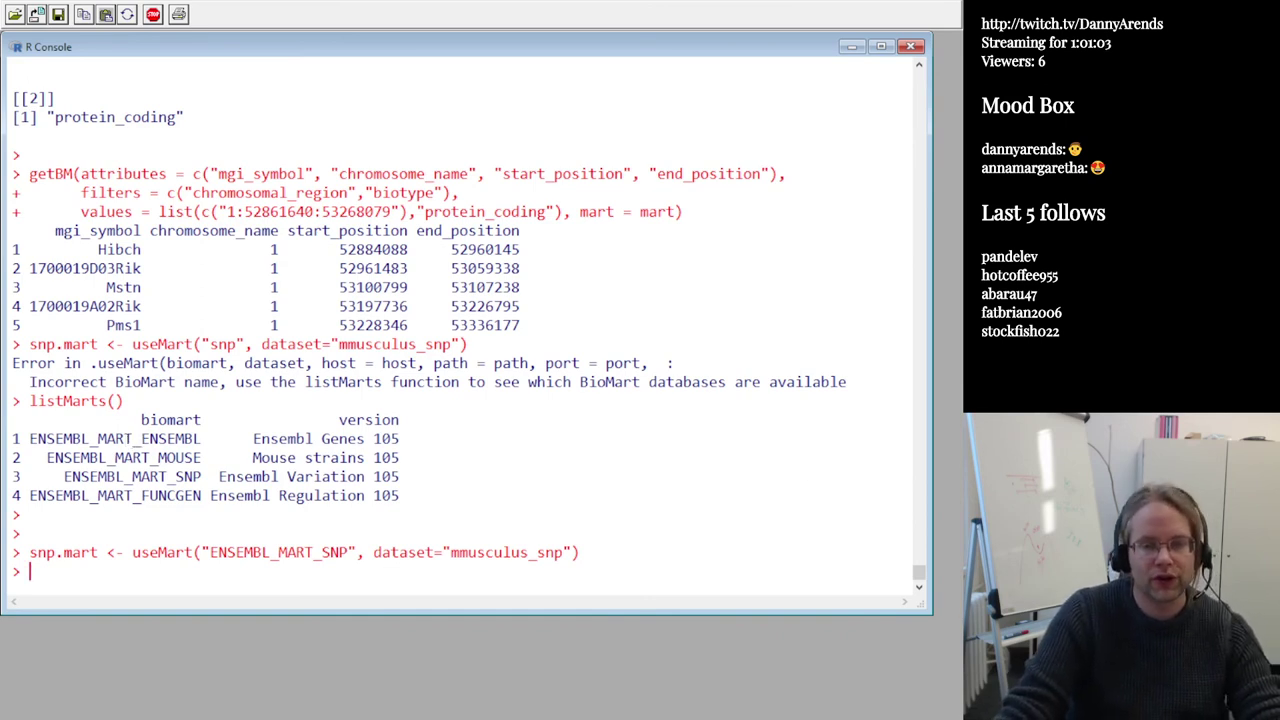
Submit a getBM query for refsnp_id, allele, chr_name and chrom_start in the chromosome 1 region
{"action": "key", "text": "alt+Tab"}
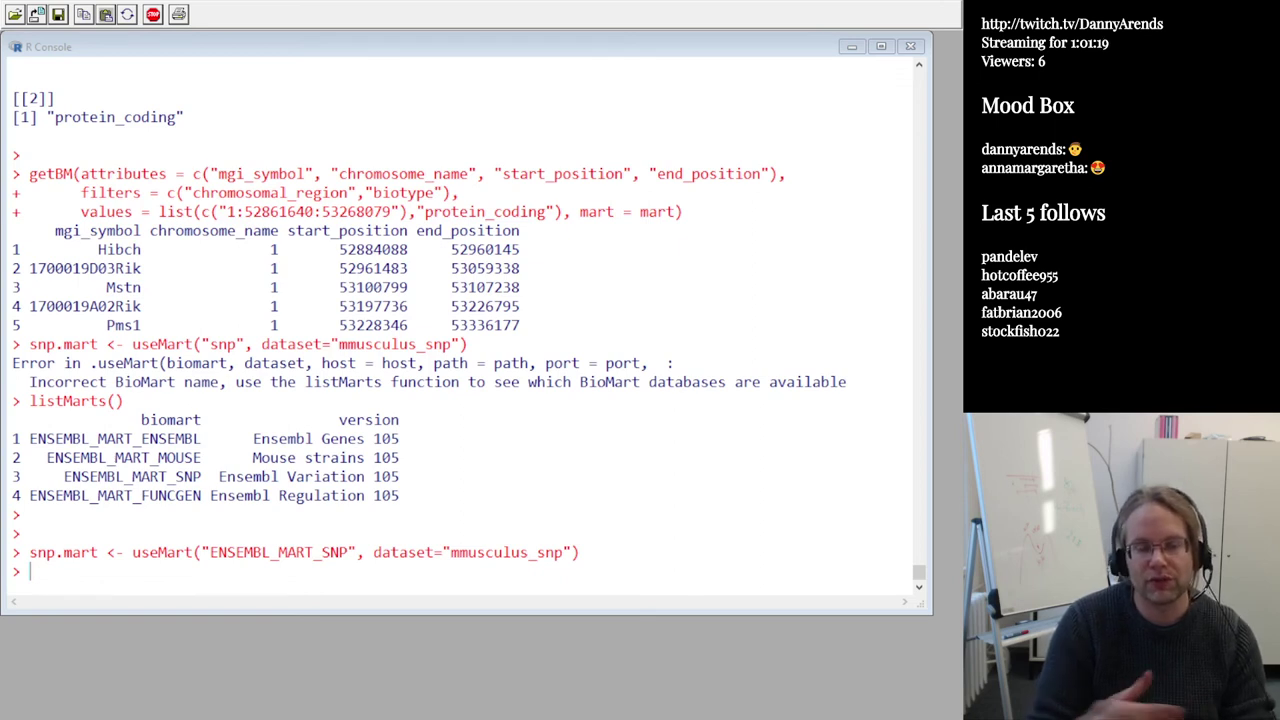
{"action": "key", "text": "alt+Tab"}
{"action": "key", "text": "alt+Tab"}
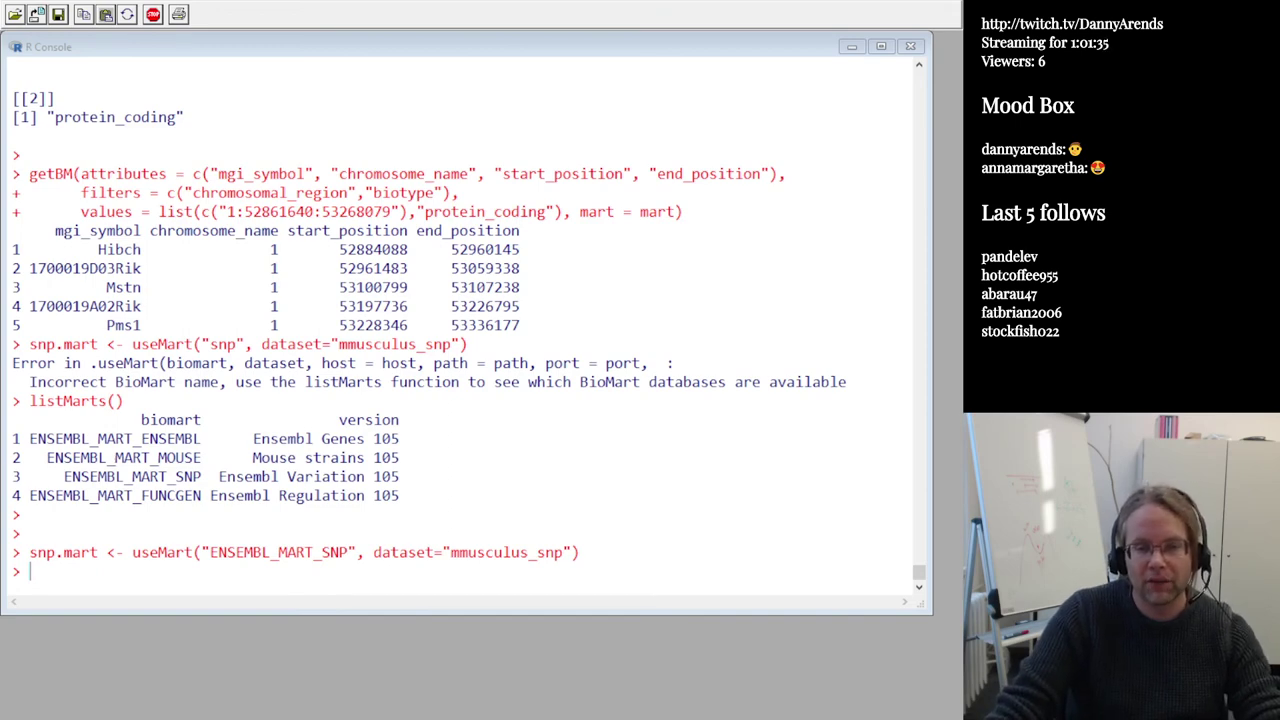
{"action": "left_click", "coordinate": [64, 474]}
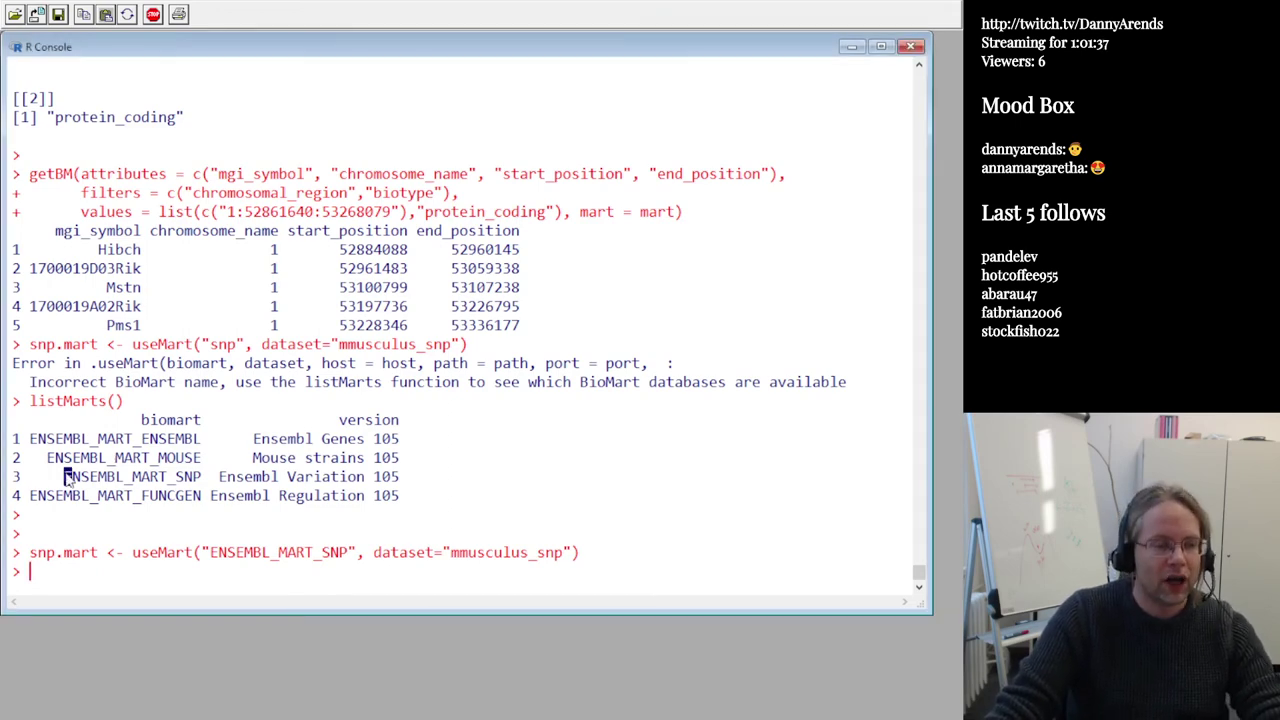
{"action": "key", "text": "ctrl+v"}
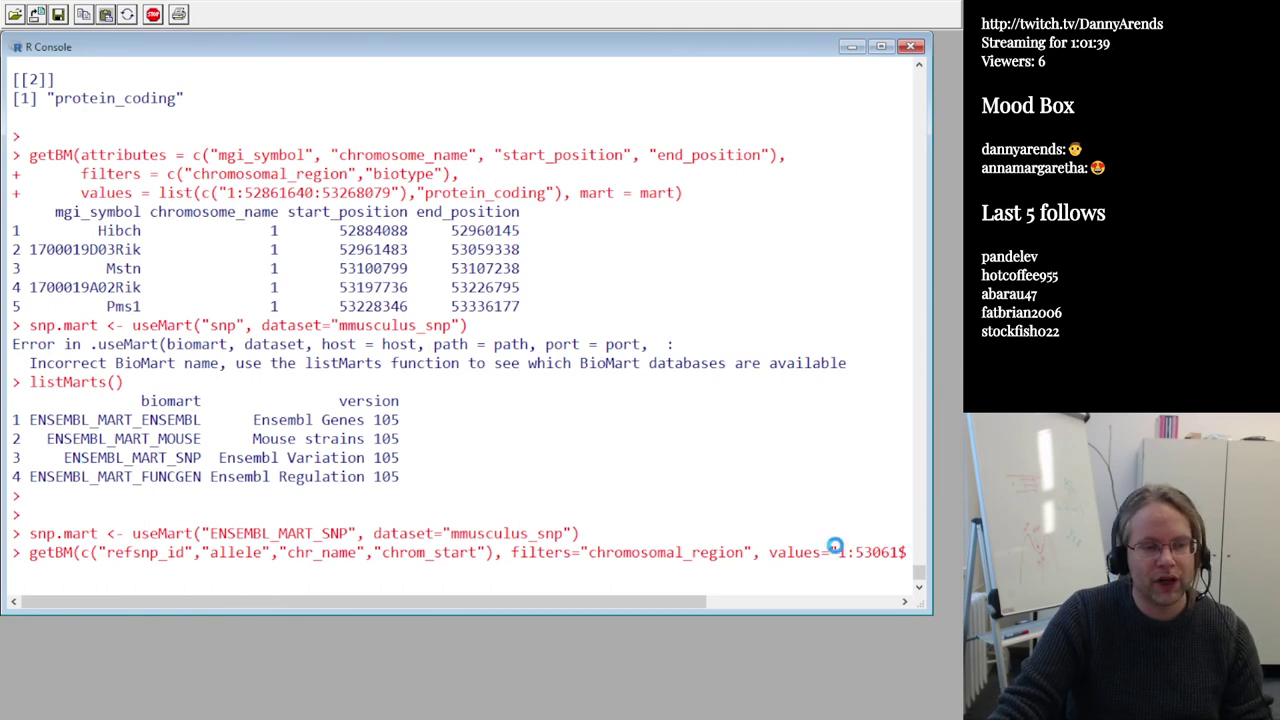
Inspect the 287-row SNP output, checking alleles TT/- (row 280) and T/- (row 279)
{"action": "left_click", "coordinate": [781, 604]}
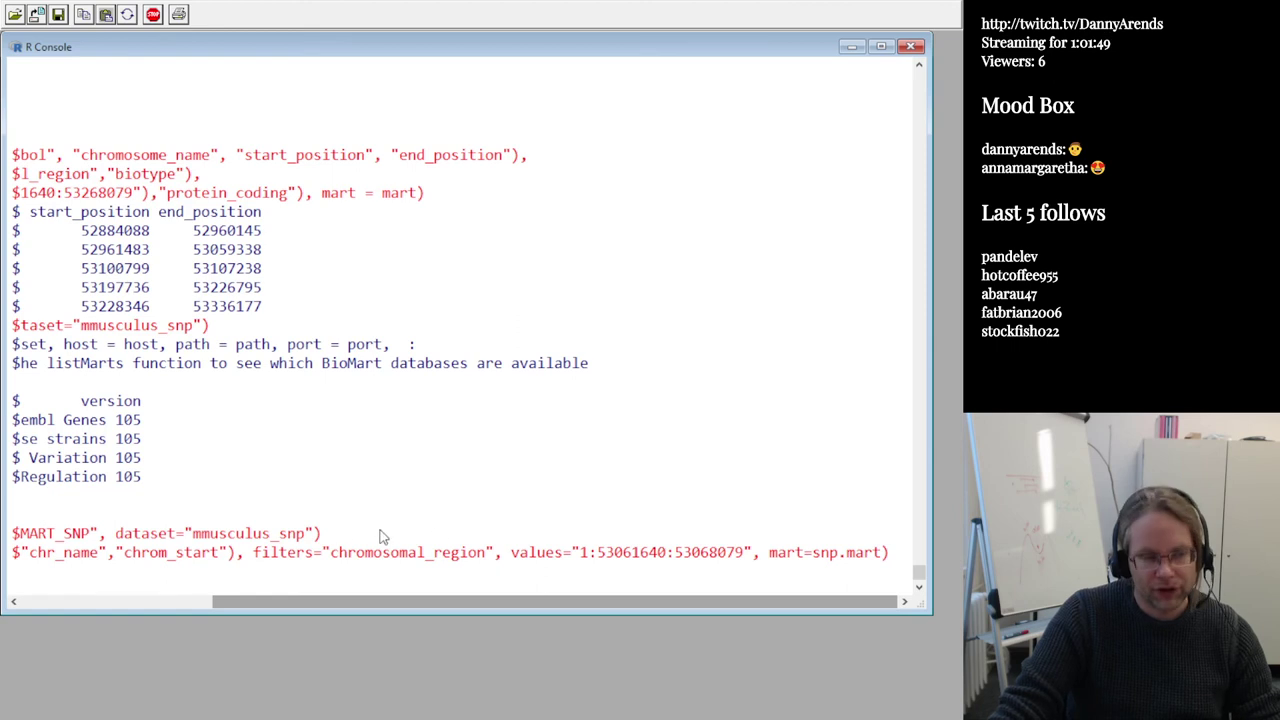
{"action": "left_click", "coordinate": [97, 602]}
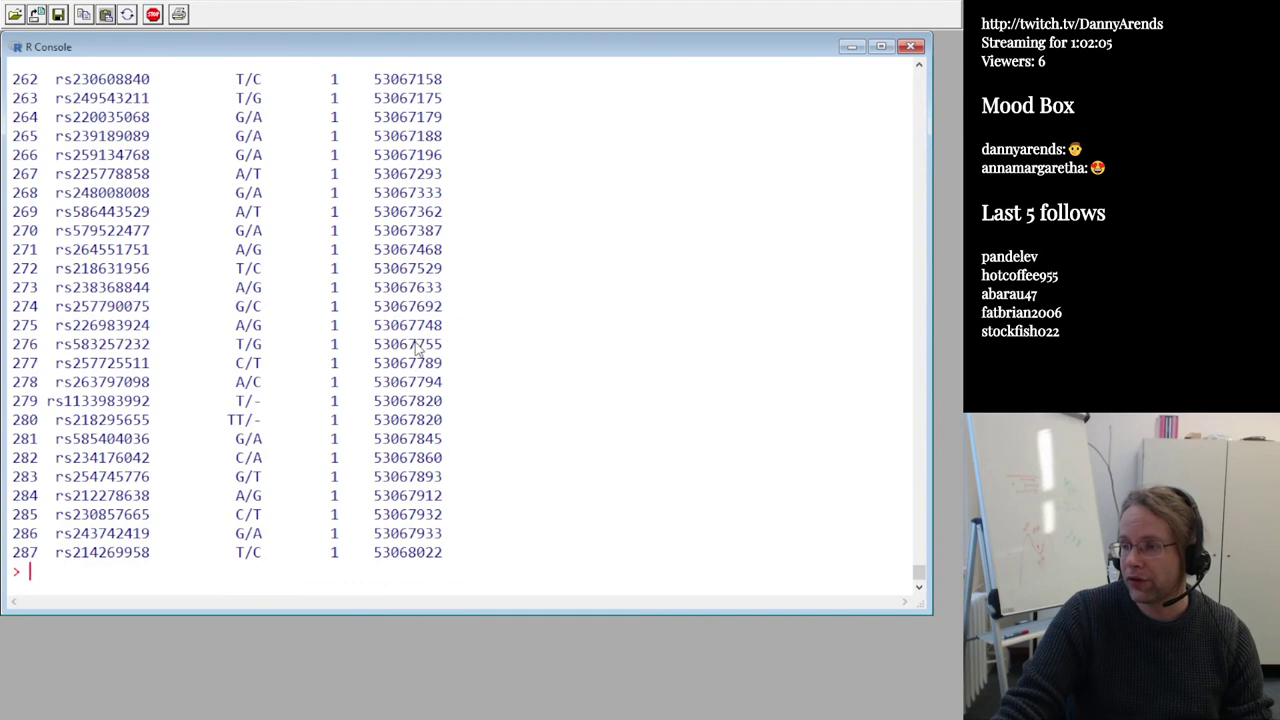
{"action": "left_click_drag", "start_coordinate": [228, 420], "coordinate": [258, 426]}
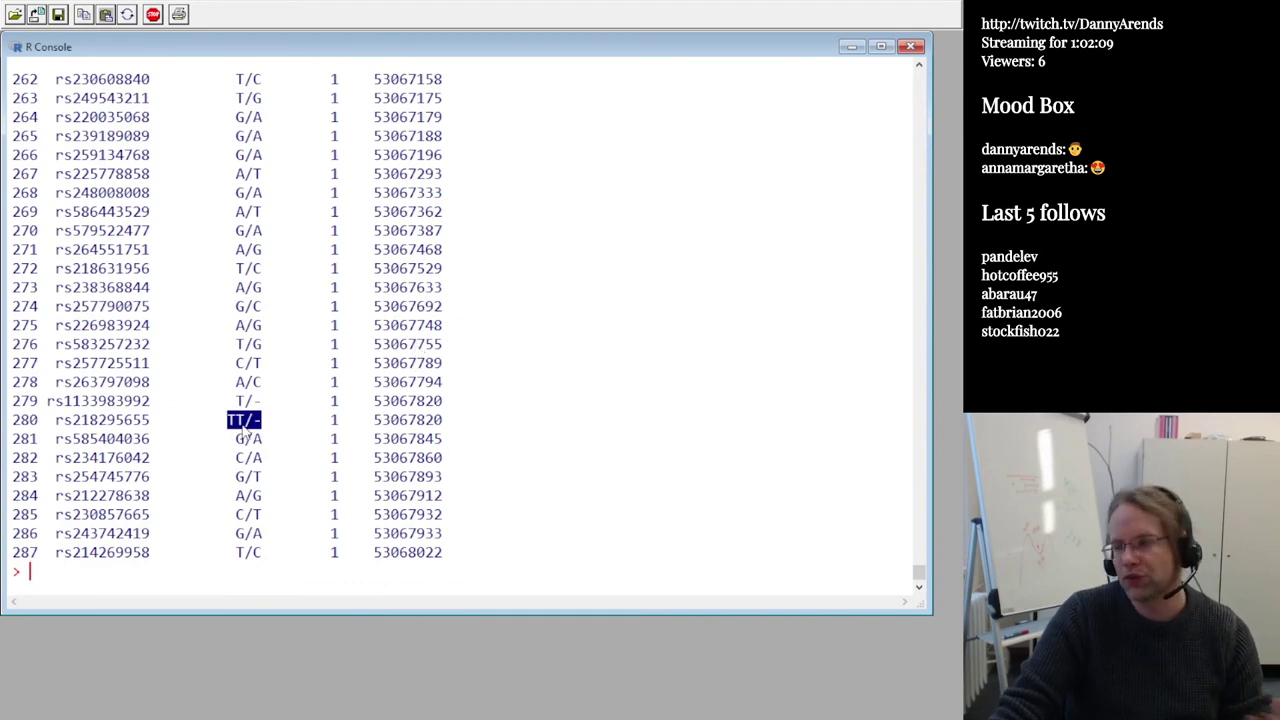
{"action": "left_click", "coordinate": [244, 430]}
{"action": "left_click_drag", "start_coordinate": [228, 420], "coordinate": [261, 420]}
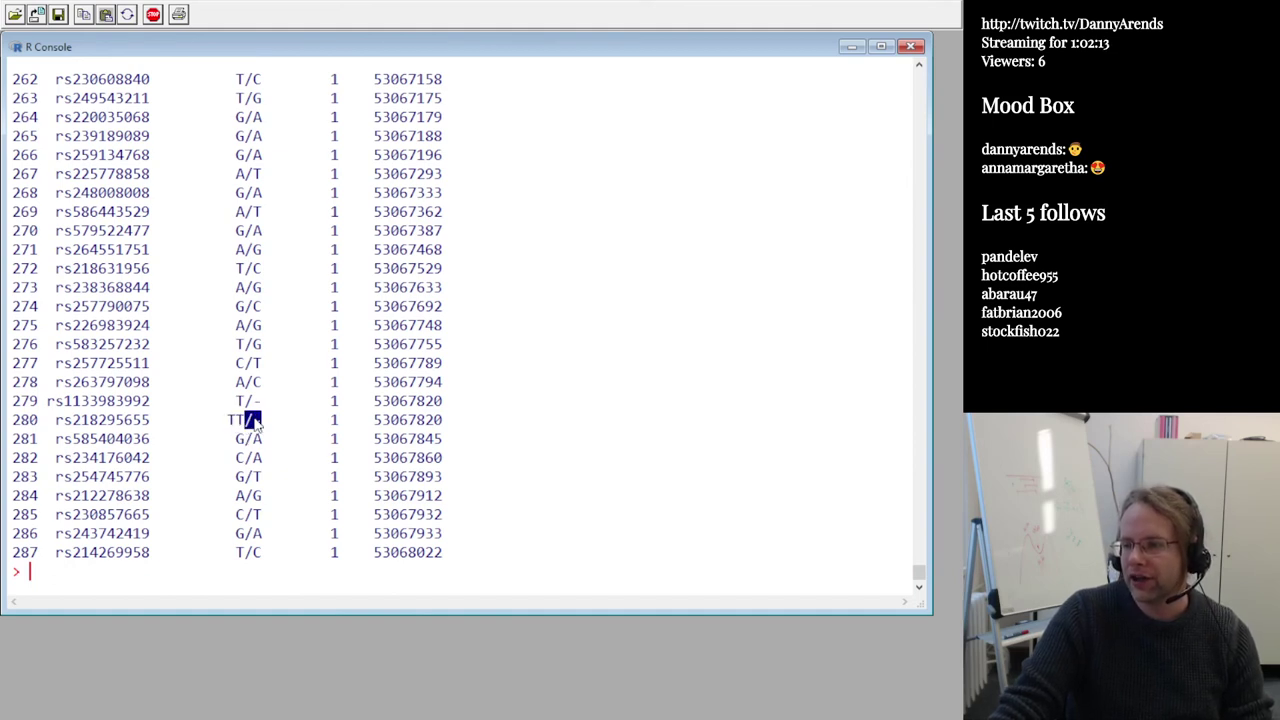
{"action": "left_click", "coordinate": [243, 465]}
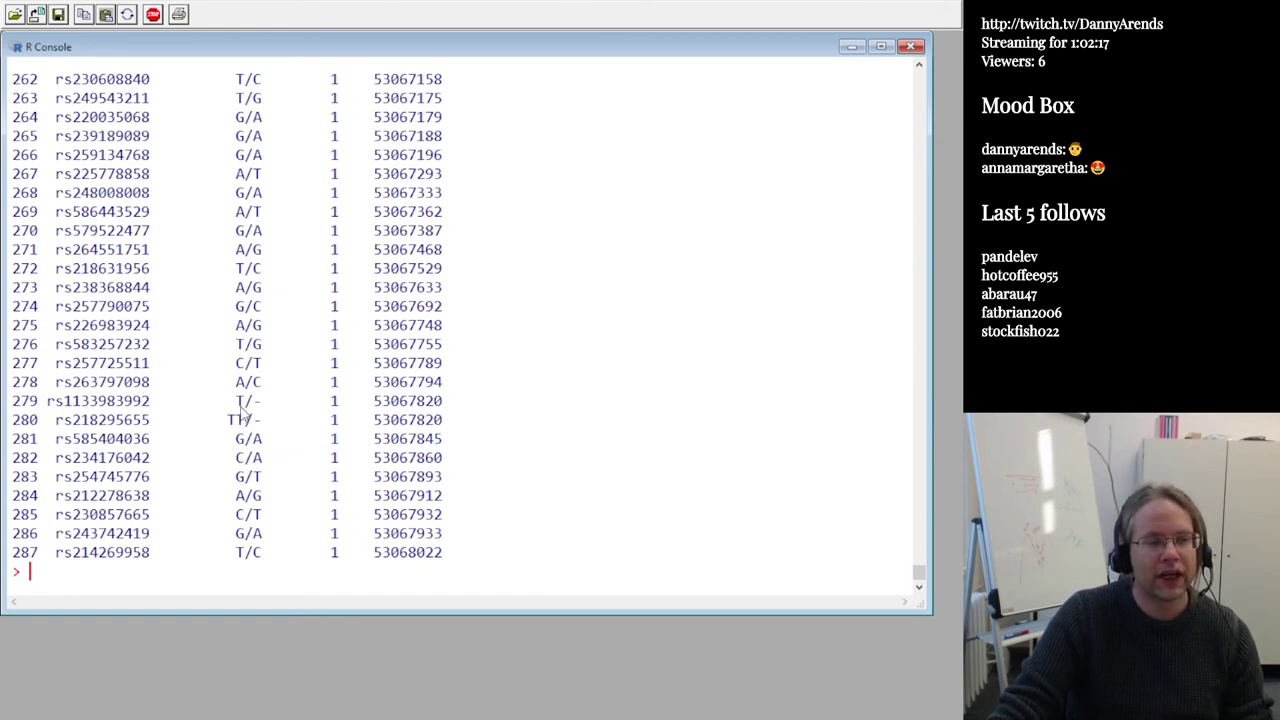
{"action": "left_click_drag", "start_coordinate": [236, 401], "coordinate": [260, 402]}
{"action": "left_click", "coordinate": [319, 463]}
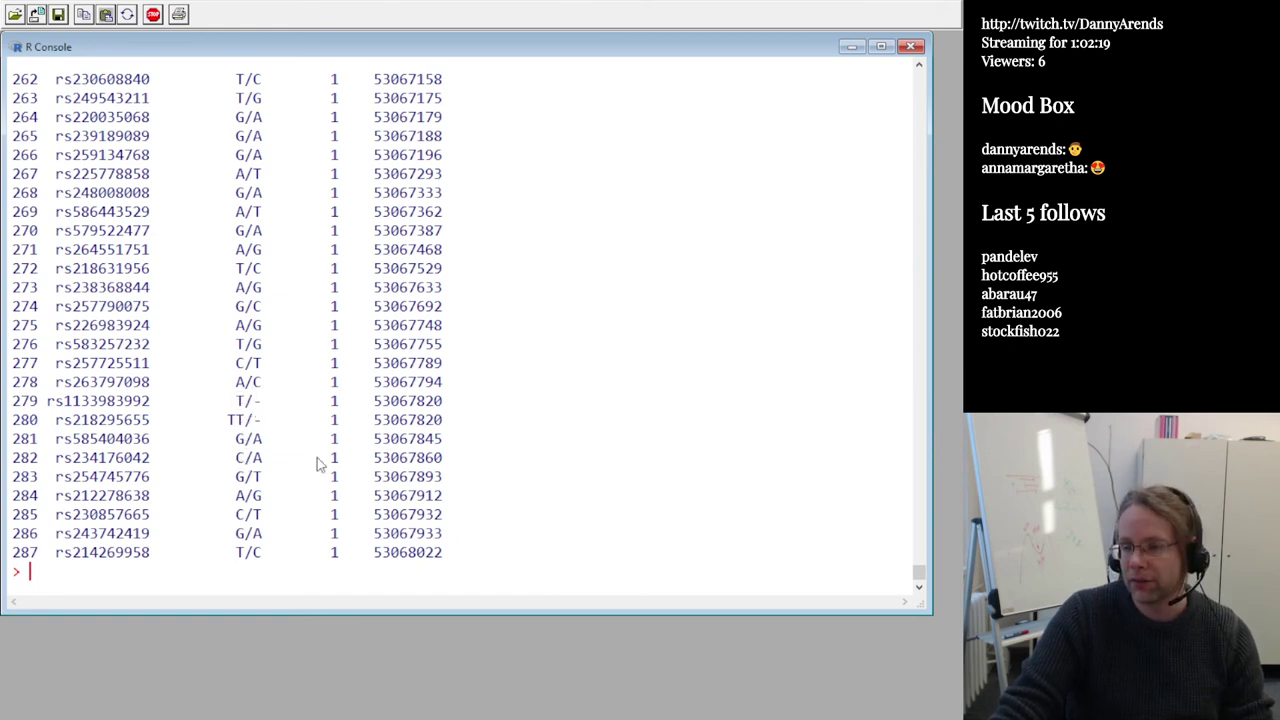
Show the lecture's 'Overview for today' slide
{"action": "key", "text": "alt+Tab"}
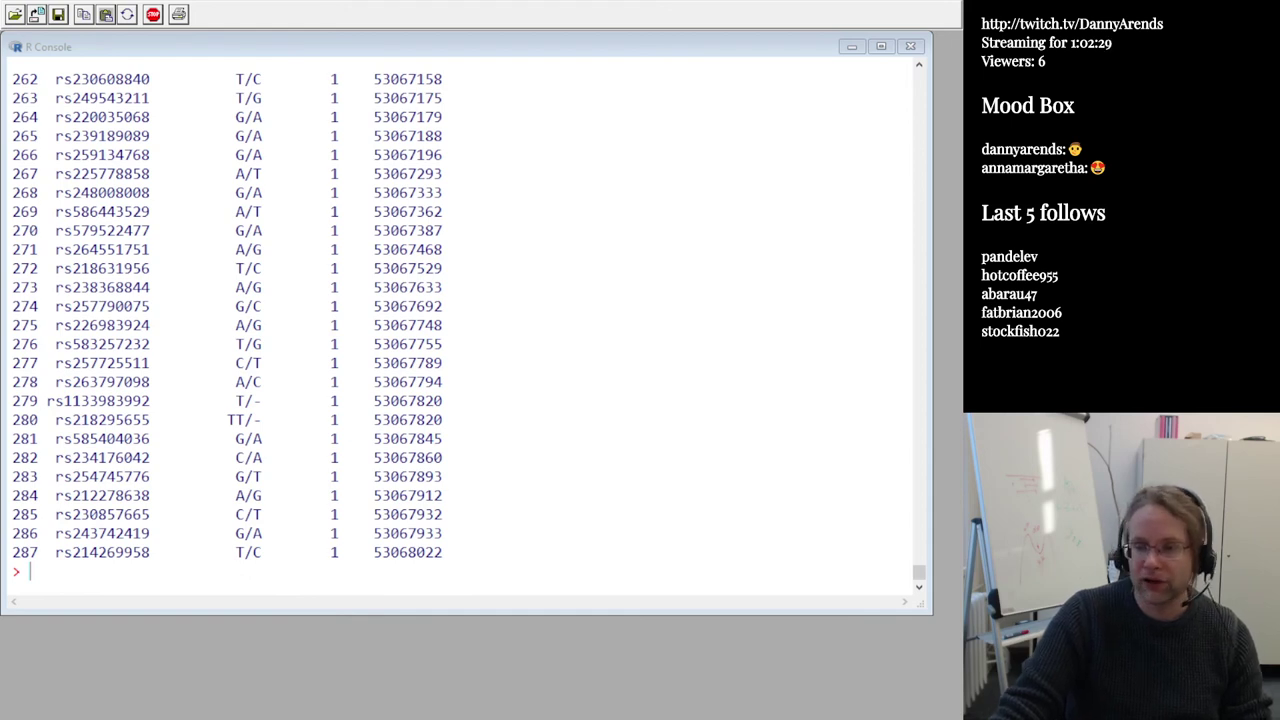
{"action": "key", "text": "alt+Tab"}
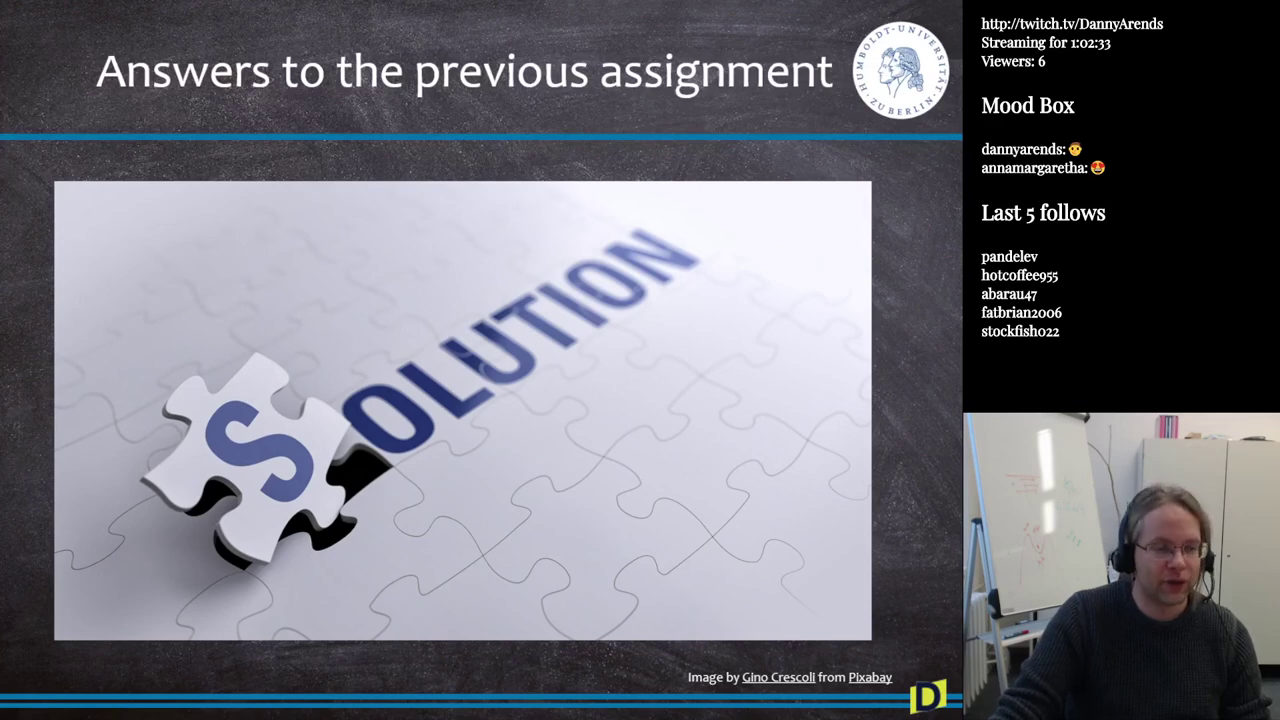
{"action": "left_click", "coordinate": [455, 443]}
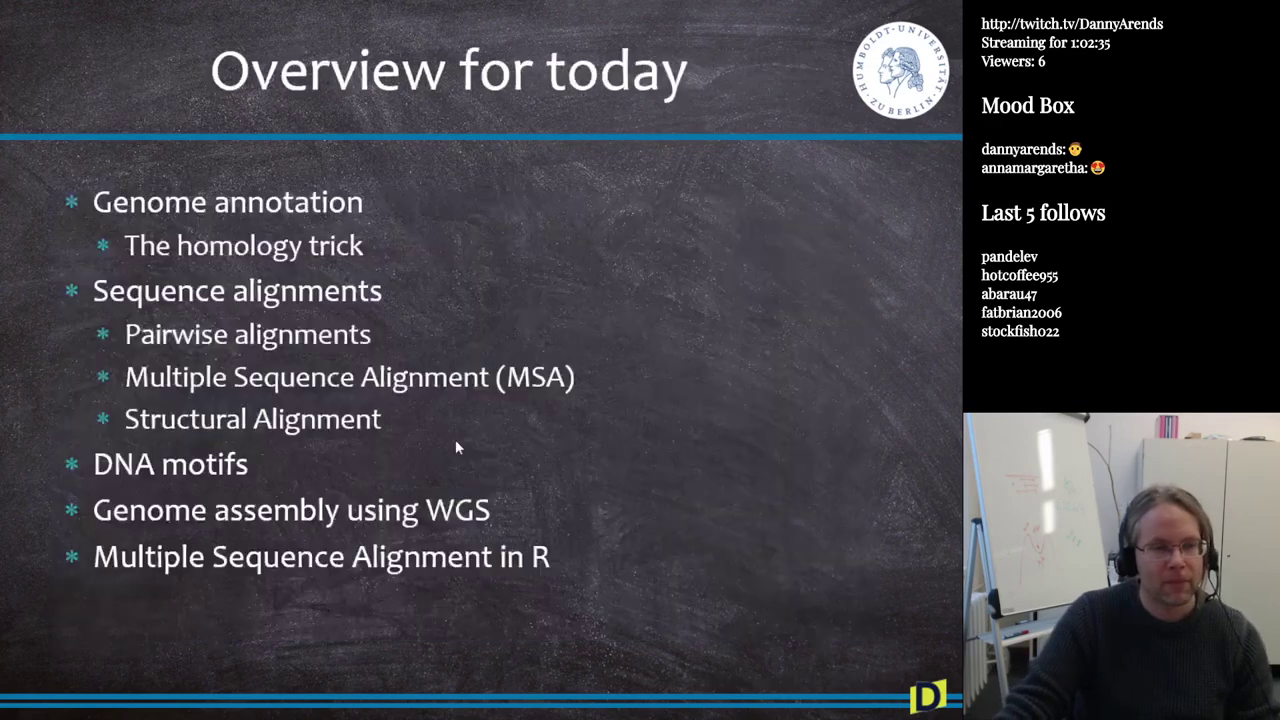
{"action": "left_click", "coordinate": [455, 447]}
{"action": "key", "text": "Left"}
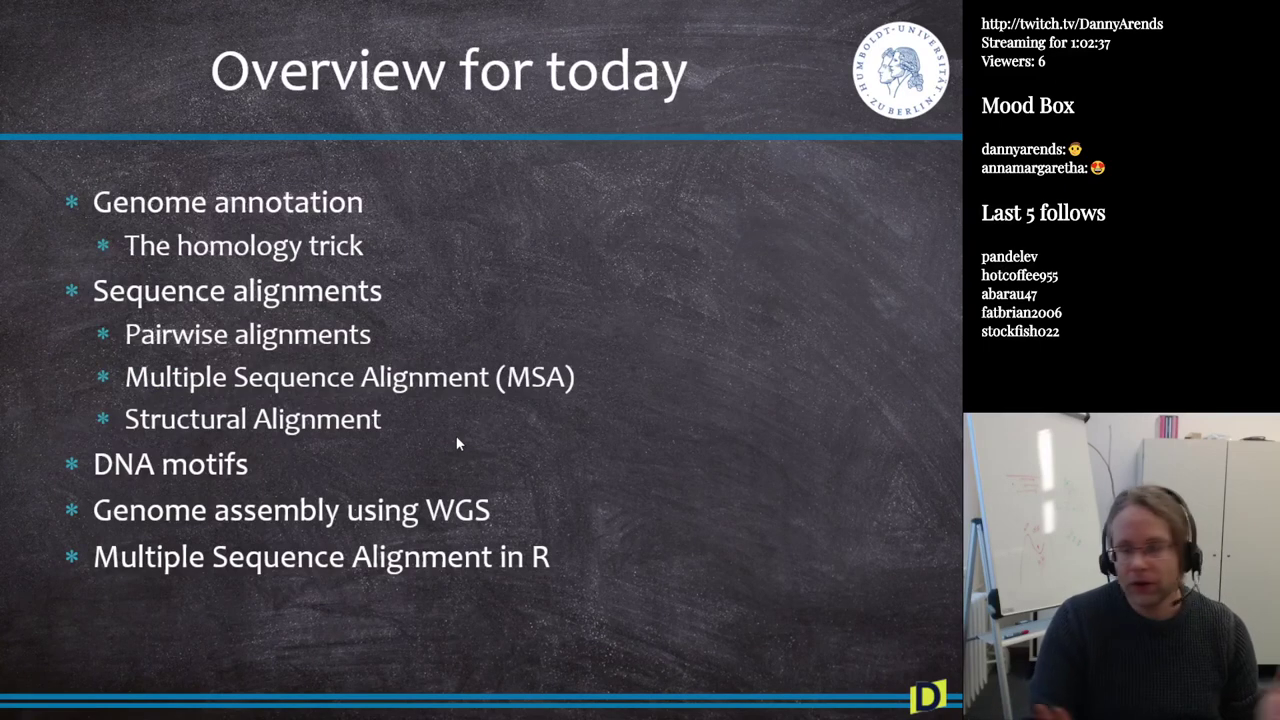